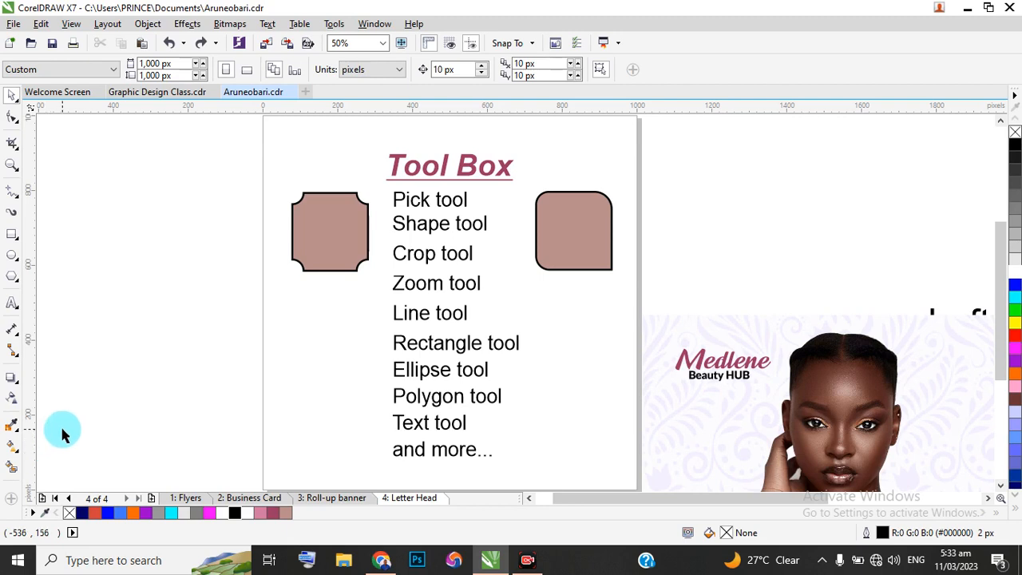
Step: Move the Medlene Beauty HUB flyer group straight up so that it sits level with the Tool Box page
scroll(61, 427, "down", 1)
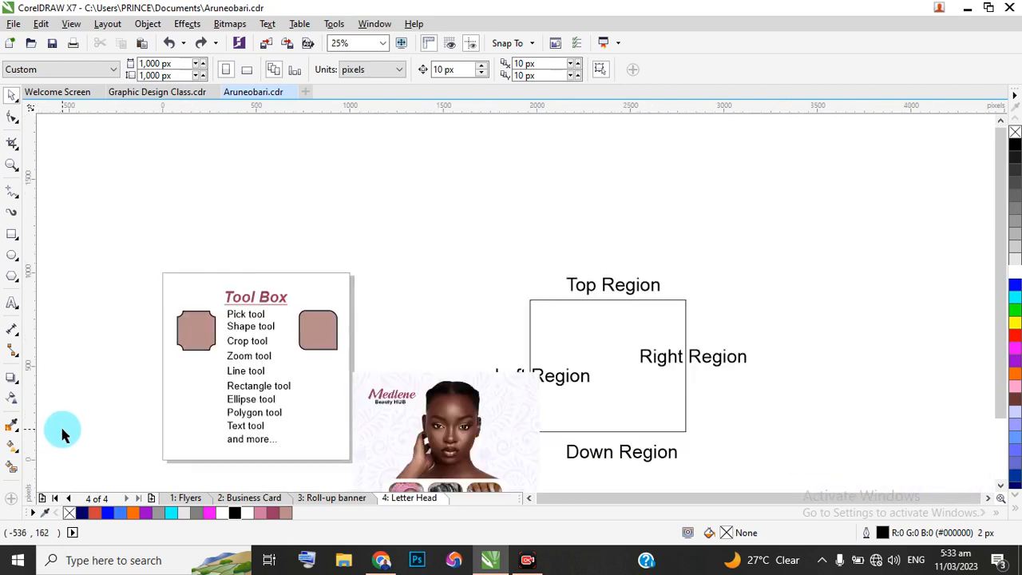
left_click(432, 424)
left_click_drag(445, 459, 447, 361)
scroll(424, 452, "up", 1)
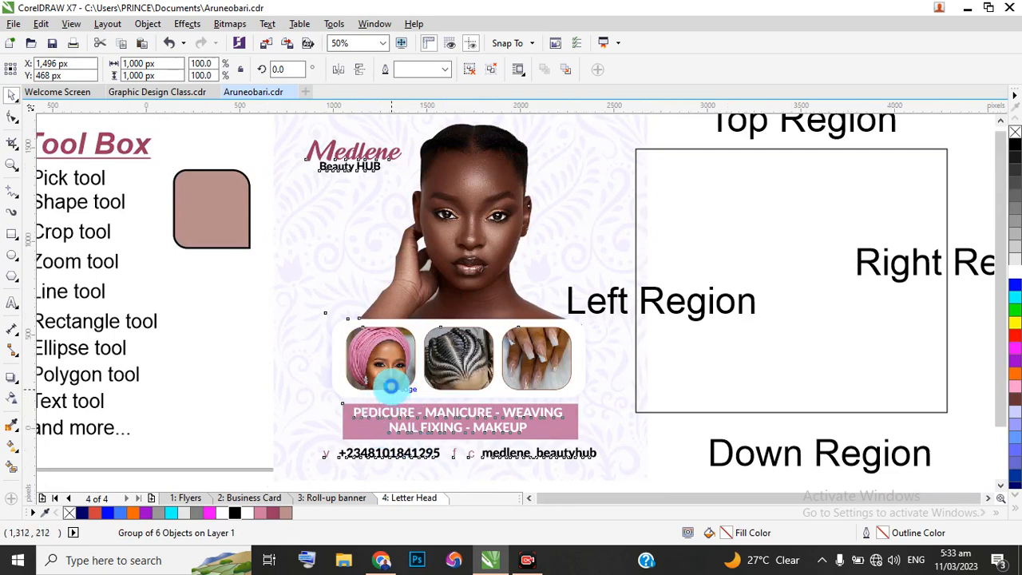
Step: Move the rectangle and its four region labels together to the right, clear of the flyer, to about X 2,743 px, Y 486 px
scroll(383, 388, "down", 1)
left_click_drag(825, 216, 473, 459)
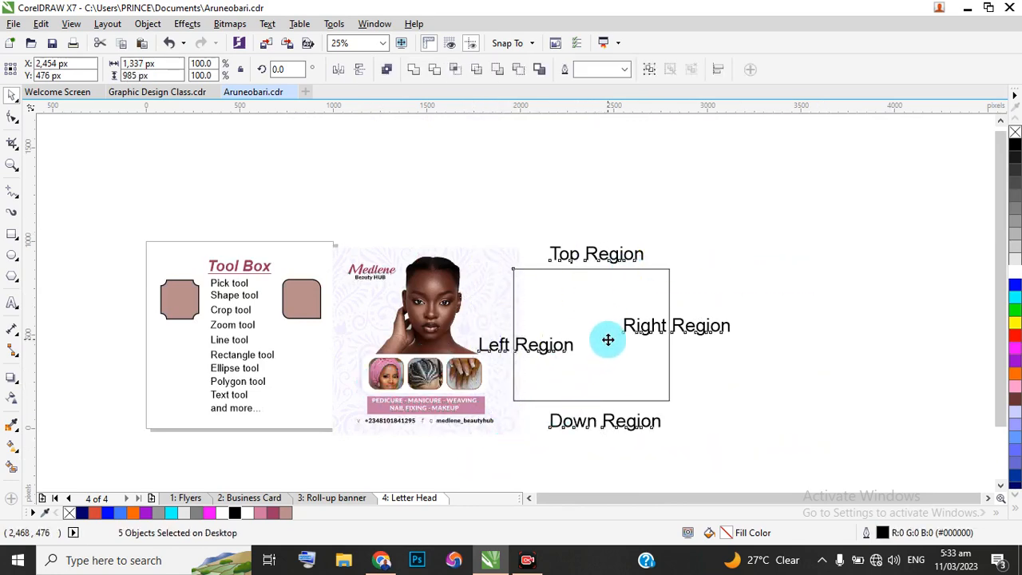
left_click_drag(619, 337, 656, 338)
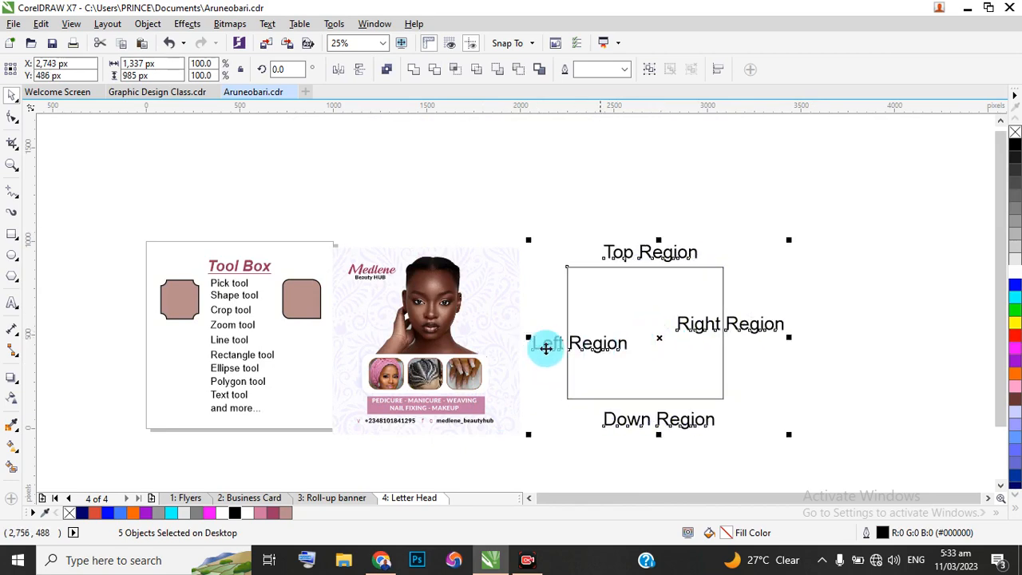
Step: Examine the Medlene Beauty HUB flyer's portrait, three service photos and text in Aruneobari.cdr and in Graphic Design Class.cdr
scroll(409, 407, "up", 2)
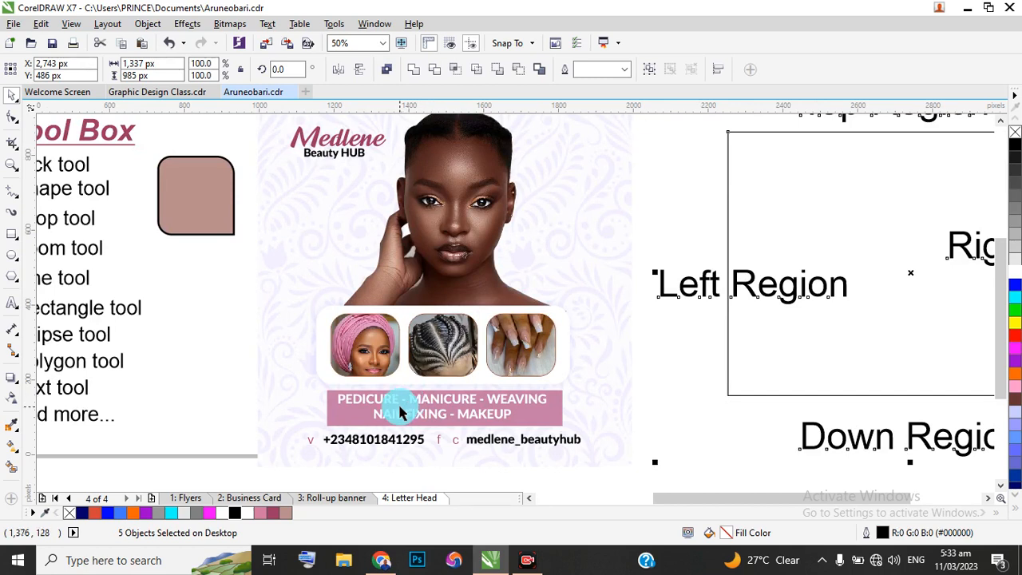
left_click(998, 118)
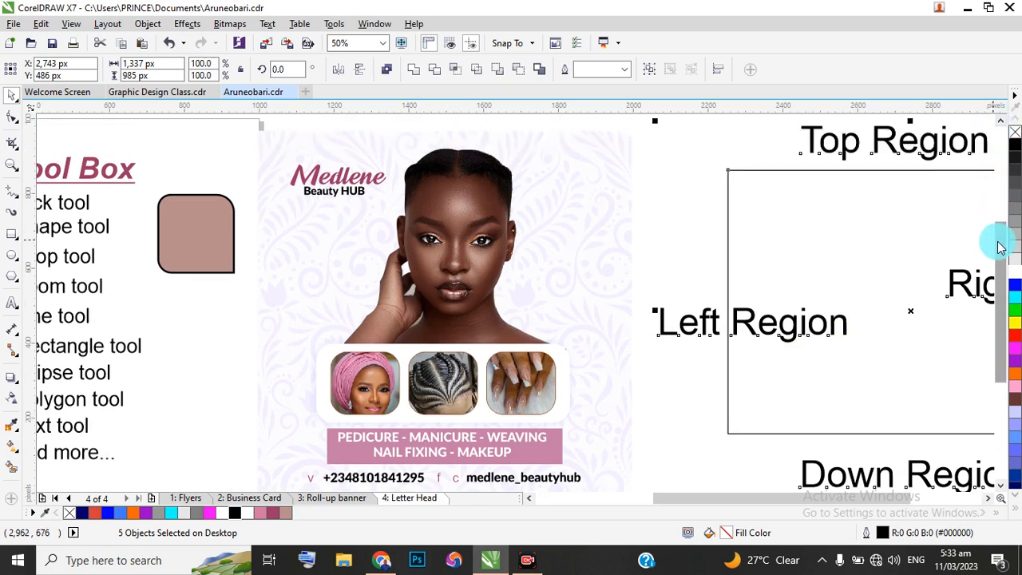
left_click_drag(1000, 248, 1000, 251)
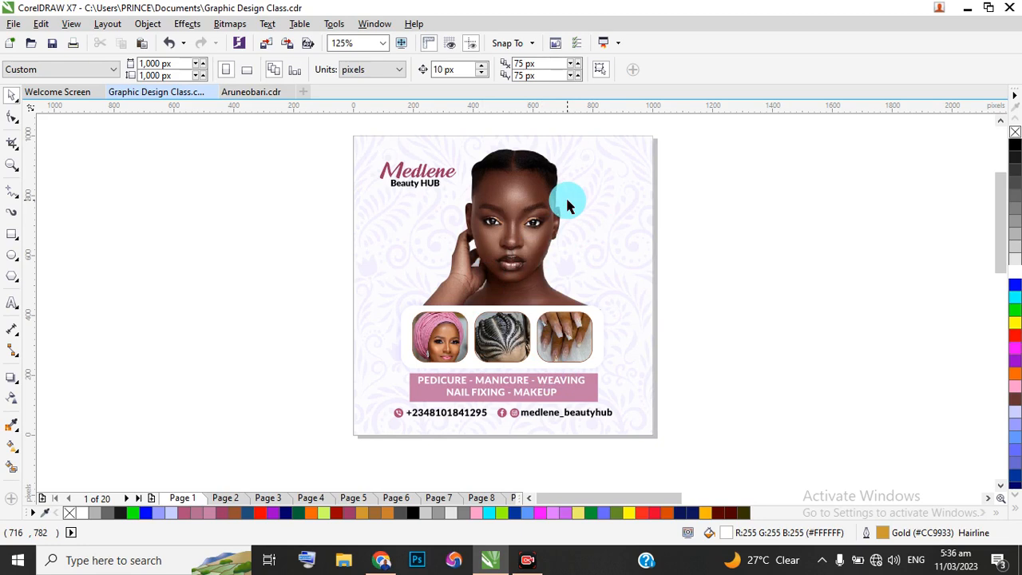
left_click(12, 166)
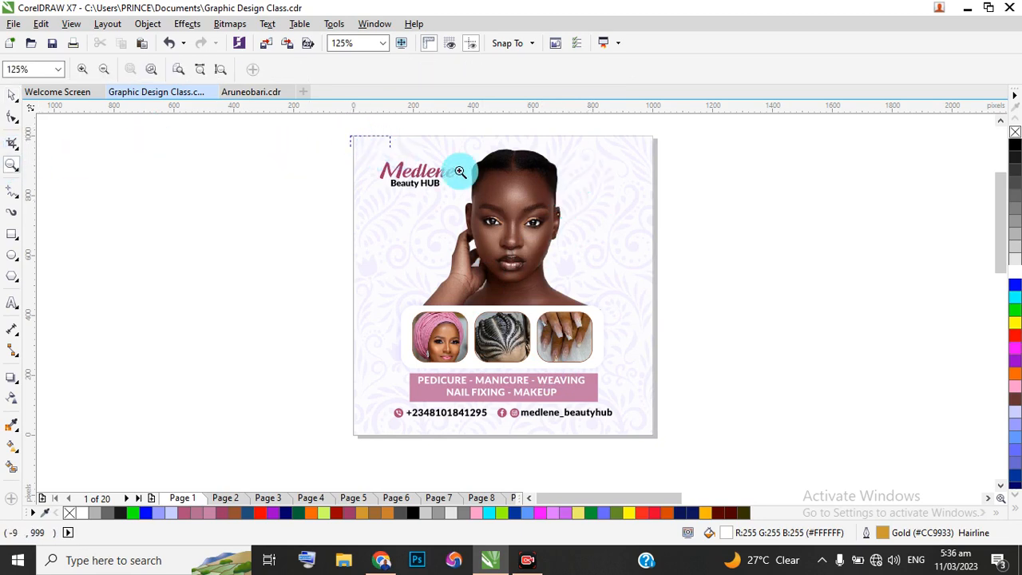
left_click_drag(460, 171, 656, 436)
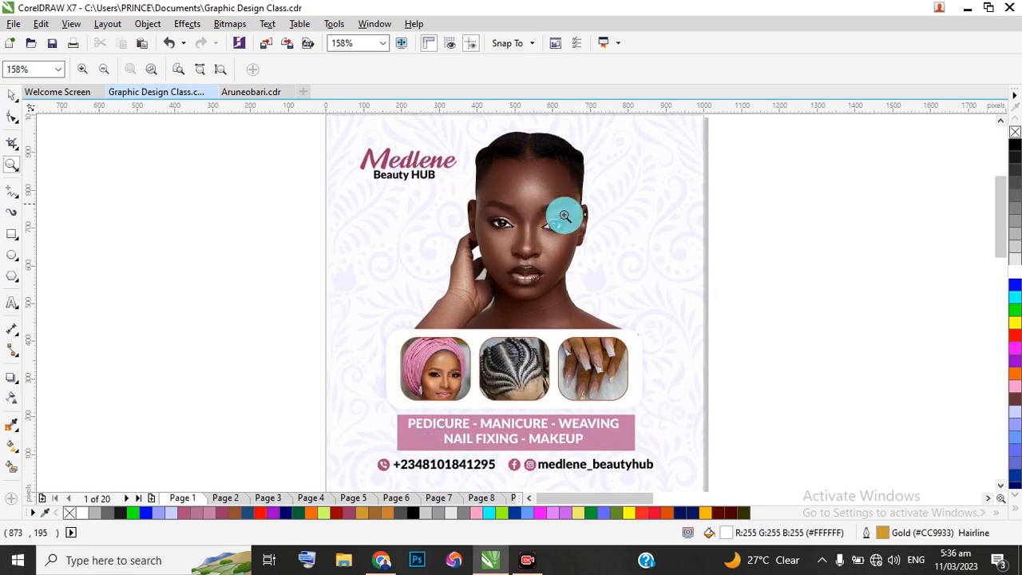
left_click(11, 97)
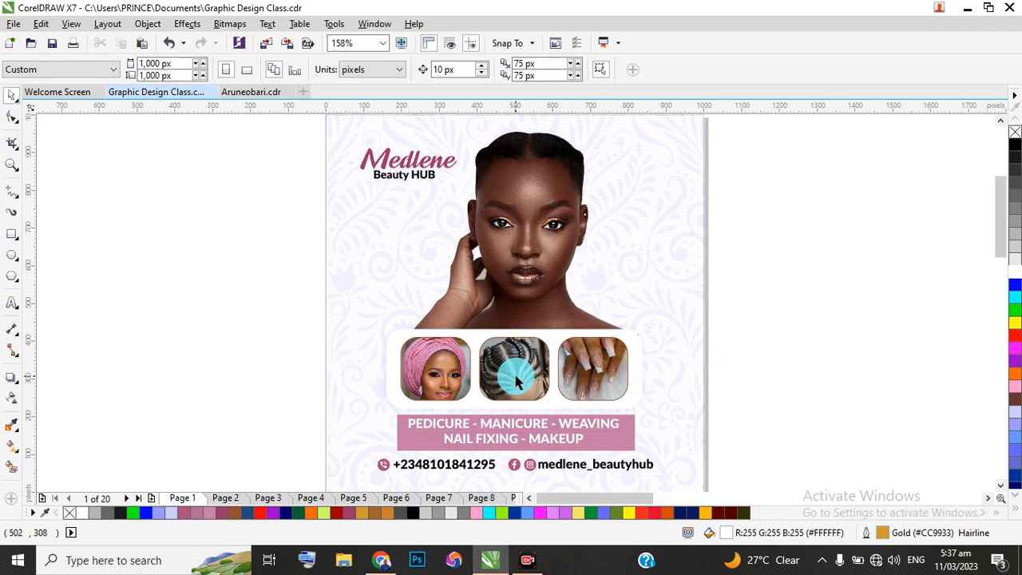
scroll(471, 363, "up", 2)
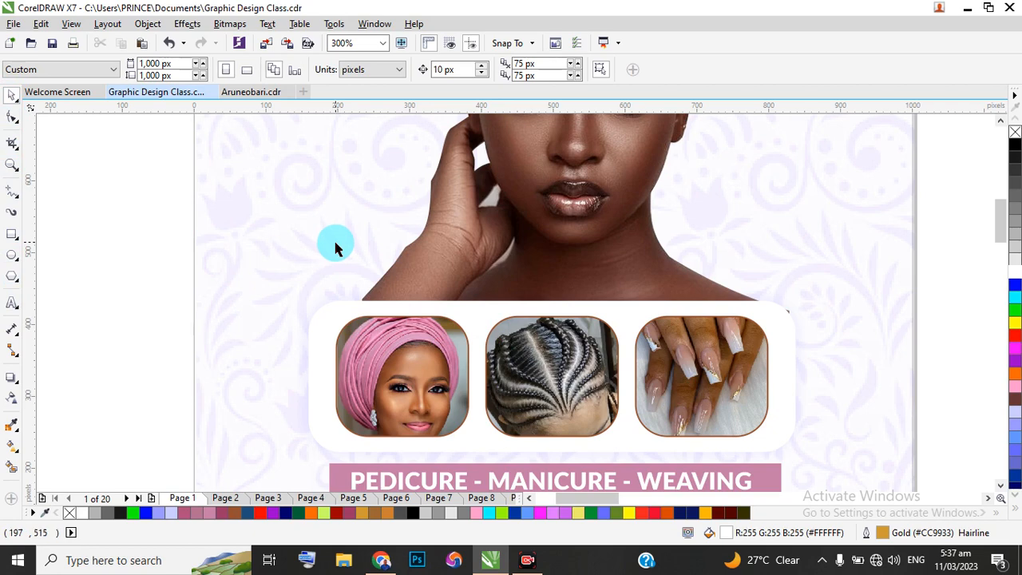
scroll(334, 250, "down", 2)
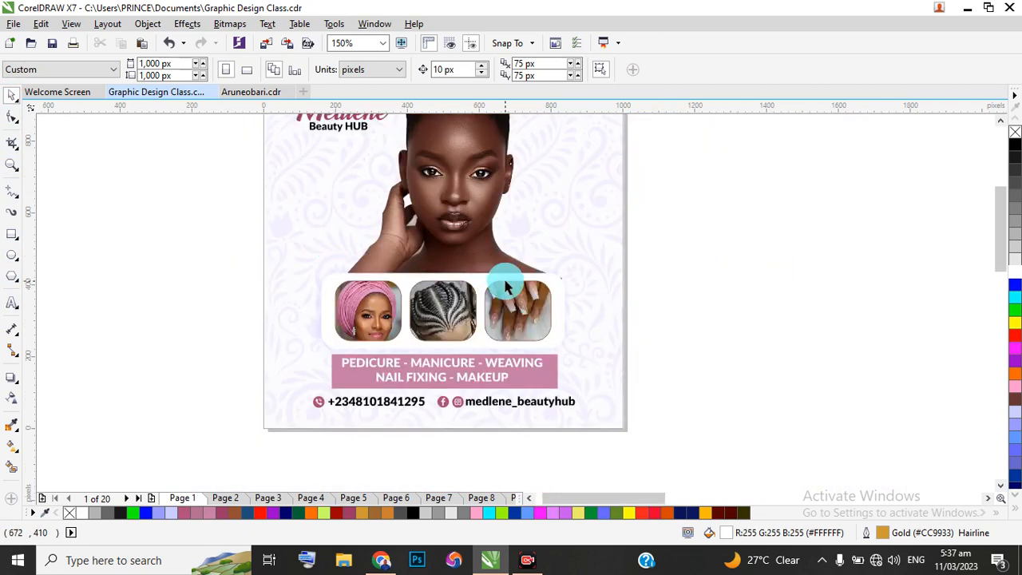
left_click(1000, 120)
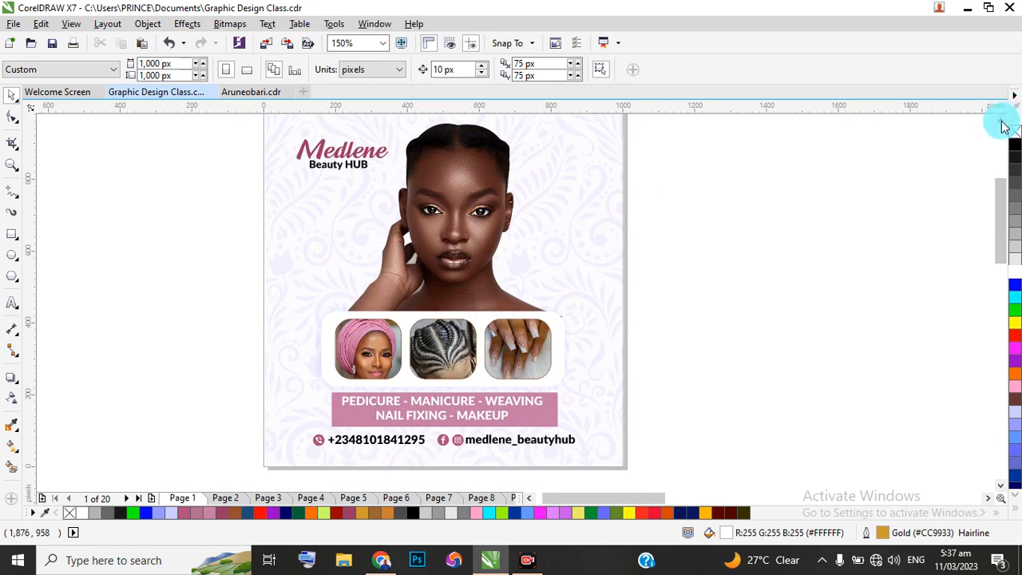
left_click(1003, 121)
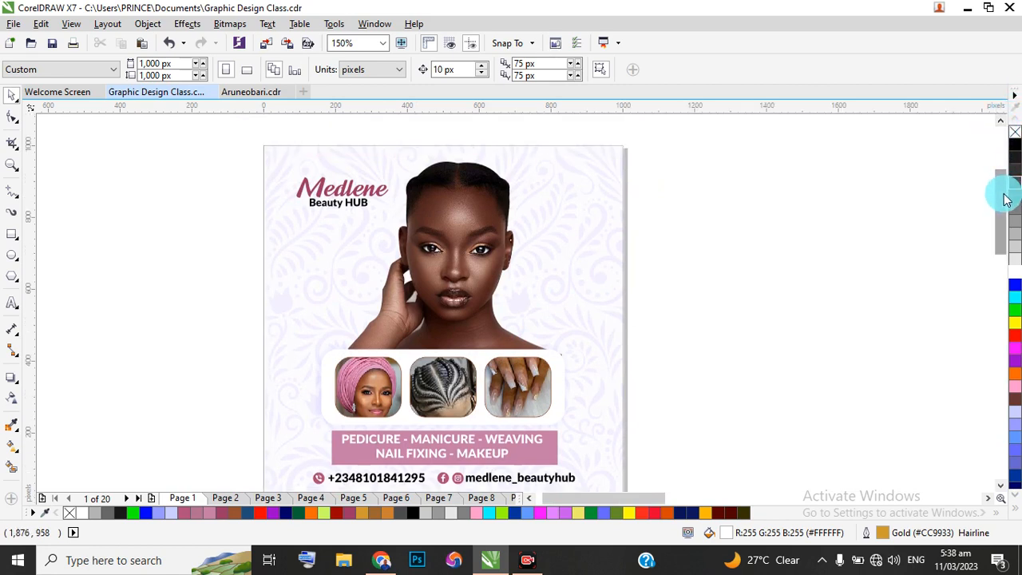
left_click_drag(1006, 199, 1006, 205)
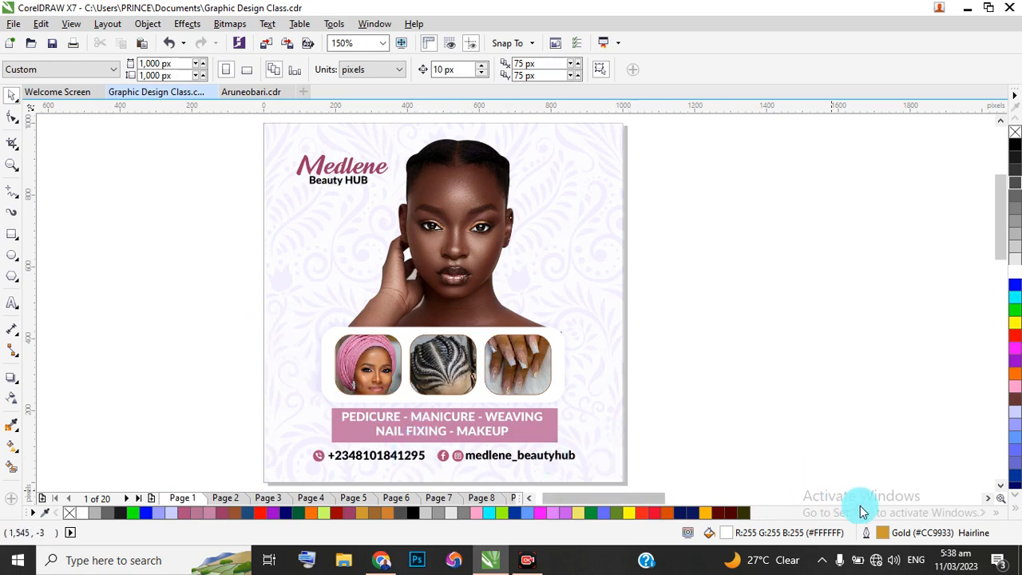
Step: Return to the Aruneobari.cdr document, activate the Pick tool and review the Tool Box list on the Letter Head page
key("ctrl+Tab")
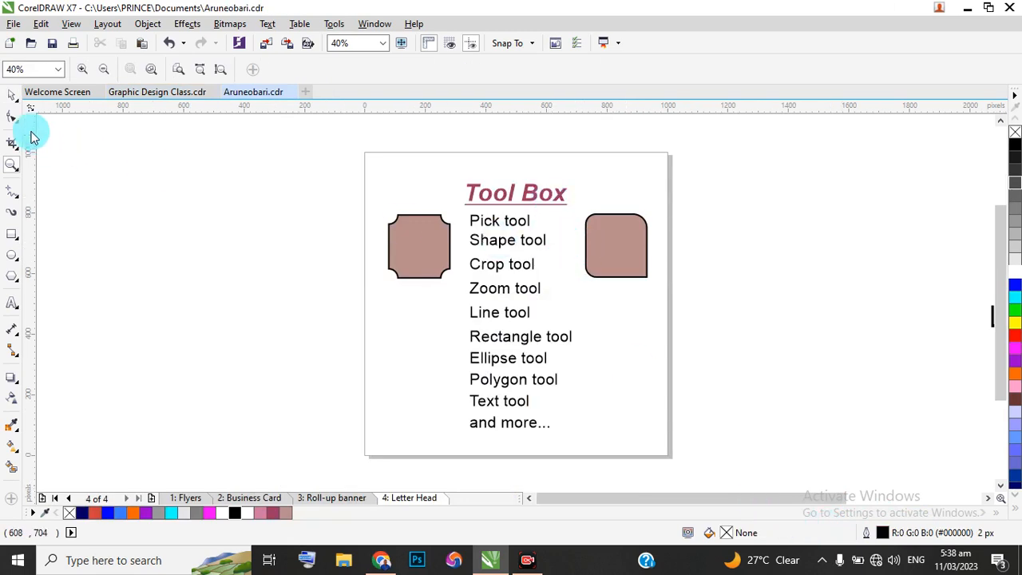
left_click(12, 94)
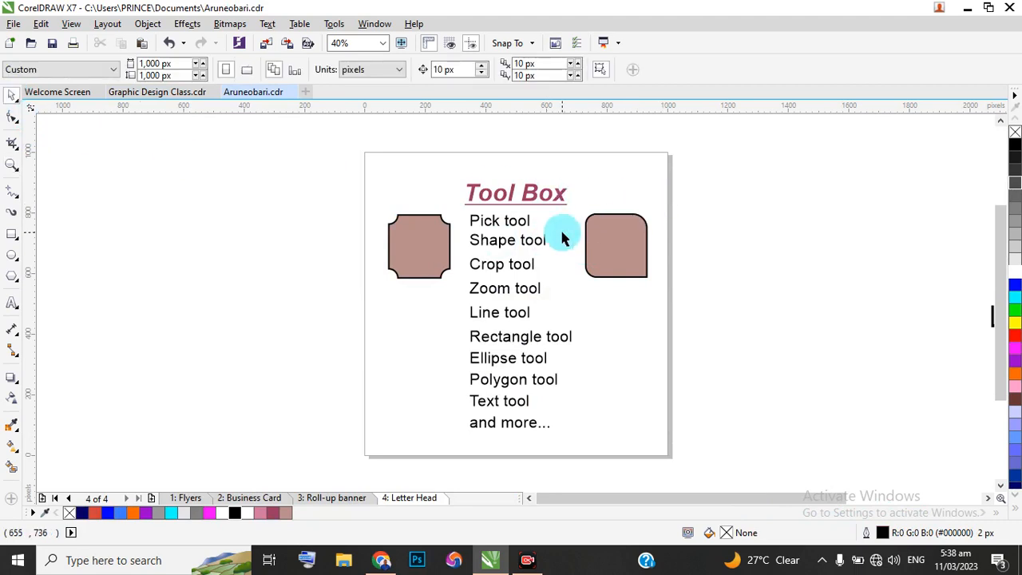
scroll(559, 234, "up", 2)
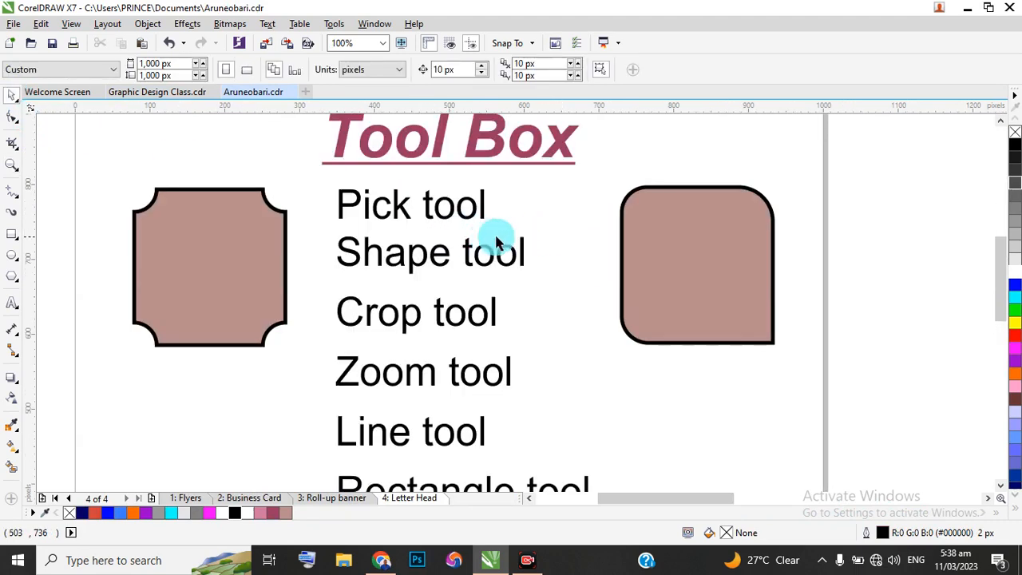
scroll(535, 235, "down", 2)
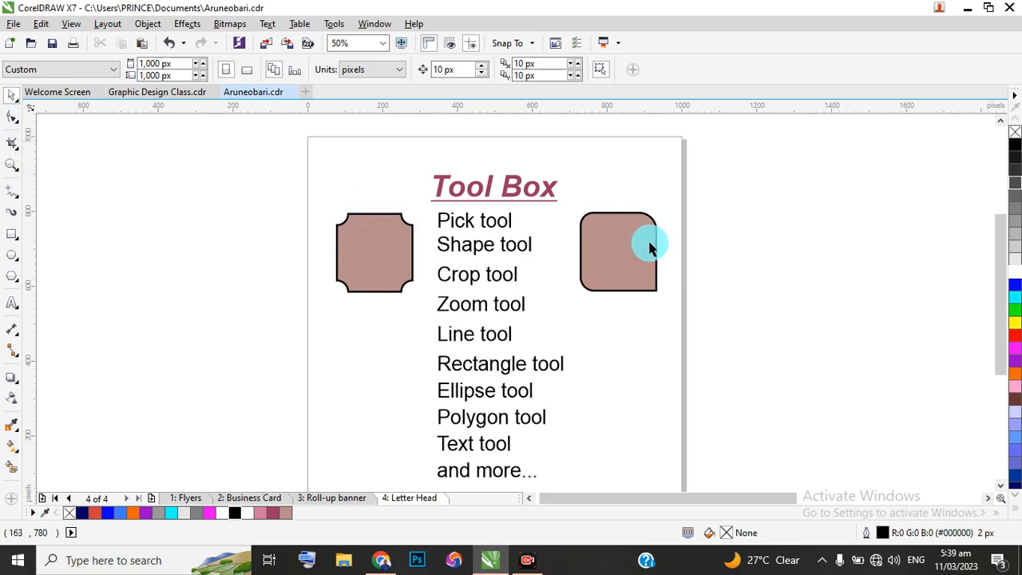
Step: Set the upper-left and lower-left corner radii of the rounded rectangle beside the tool list to 0 px, then deselect it
left_click(643, 214)
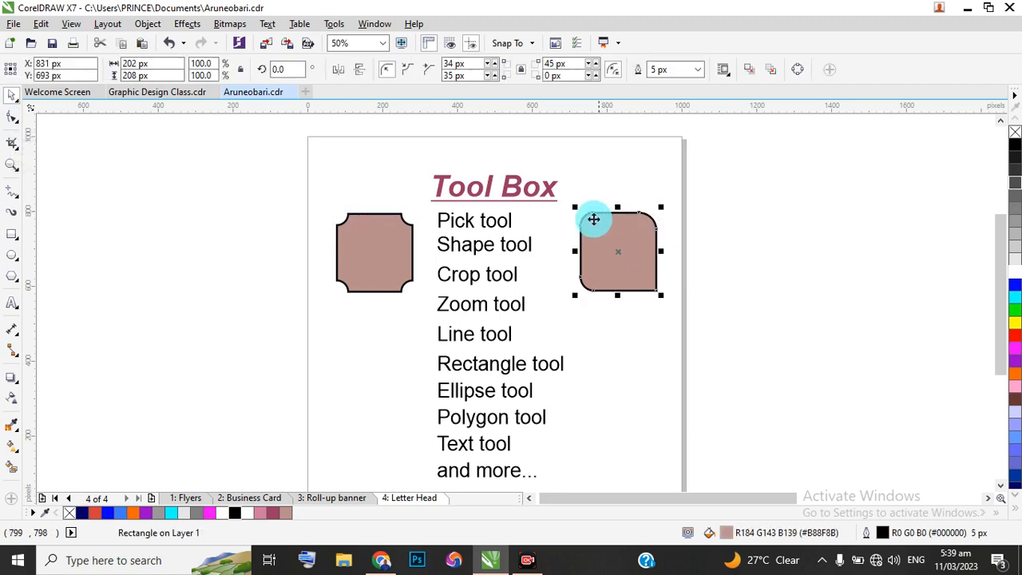
double_click(454, 63)
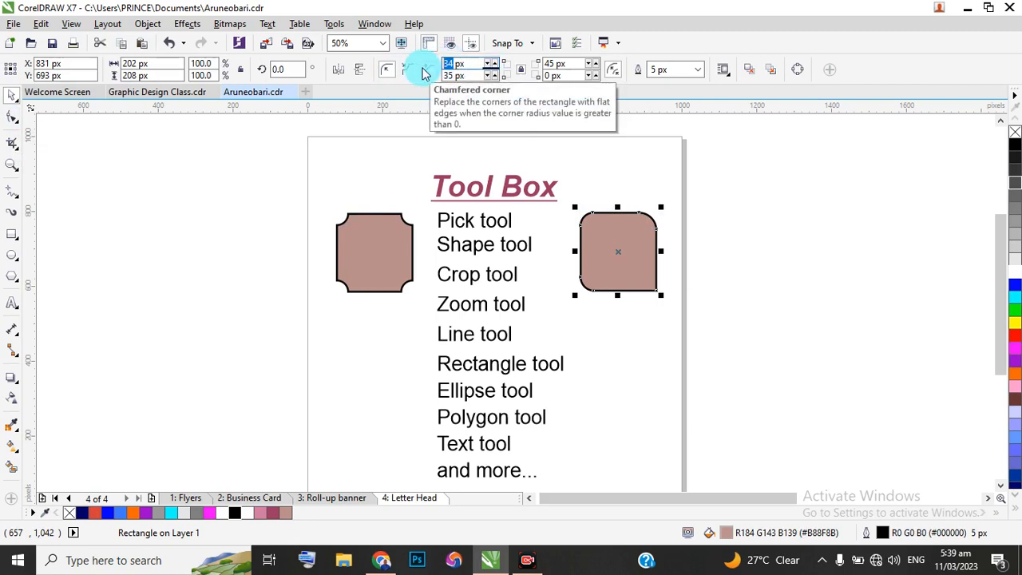
type("0")
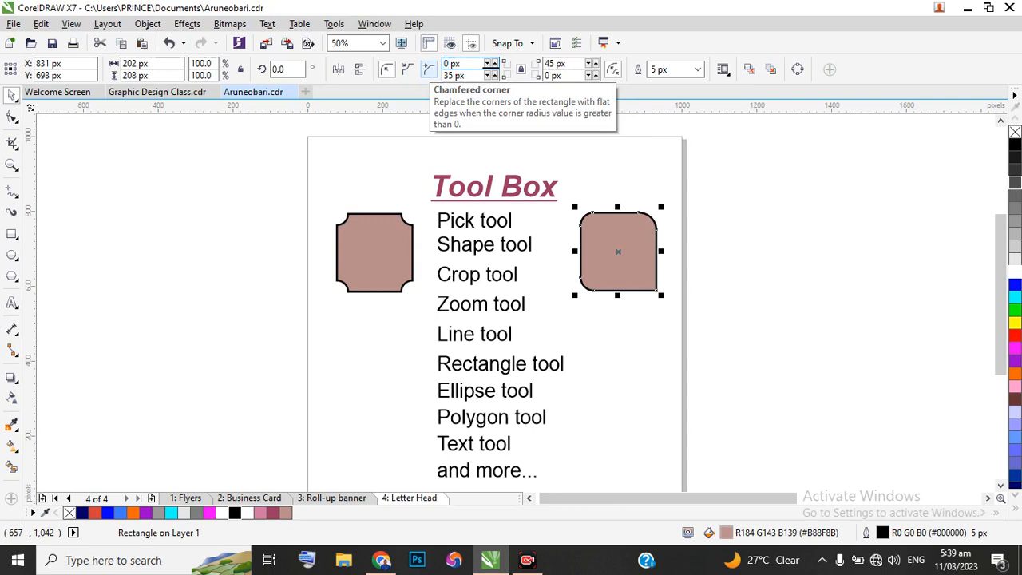
left_click(423, 72)
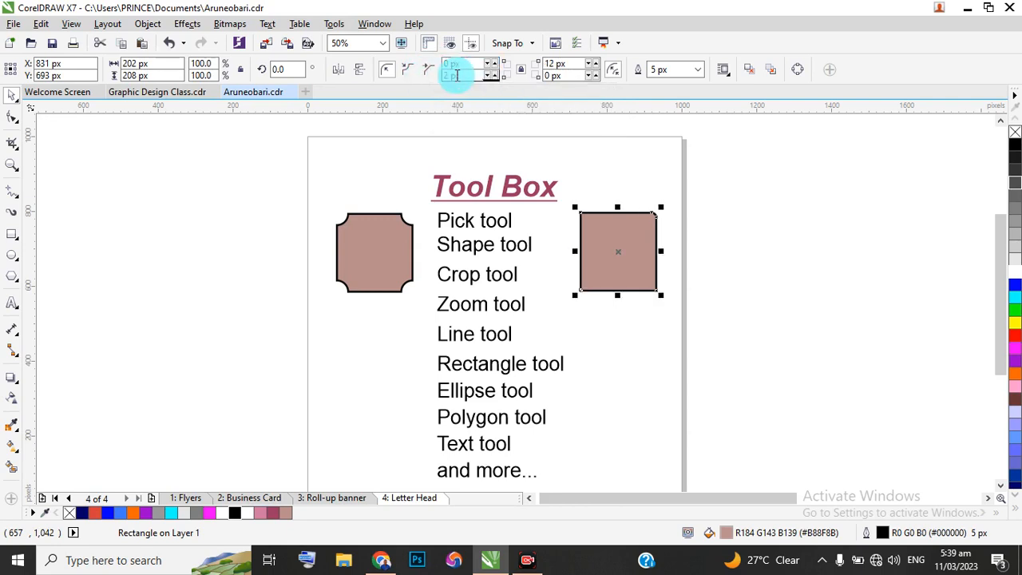
double_click(455, 75)
type("0x")
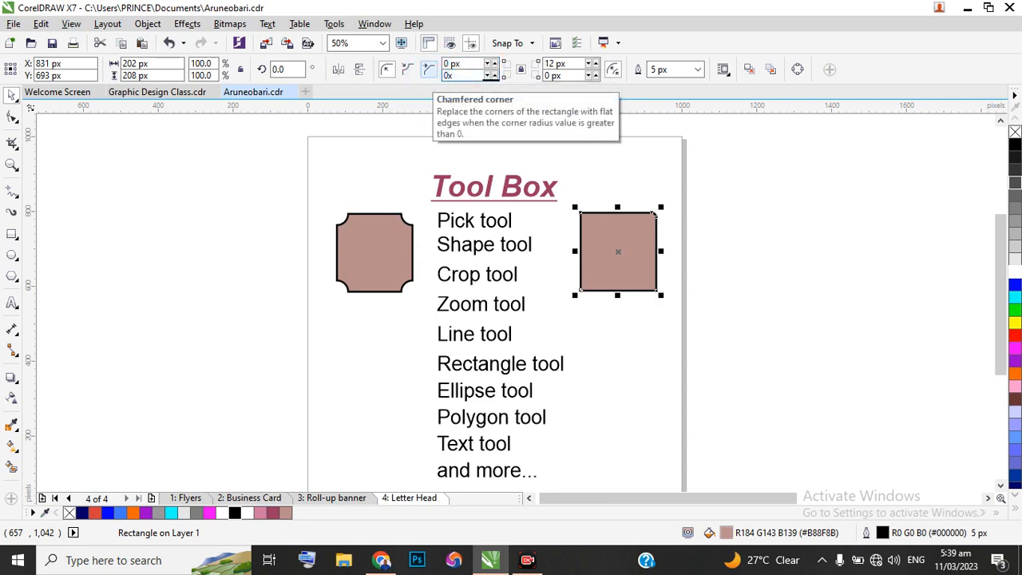
left_click(426, 74)
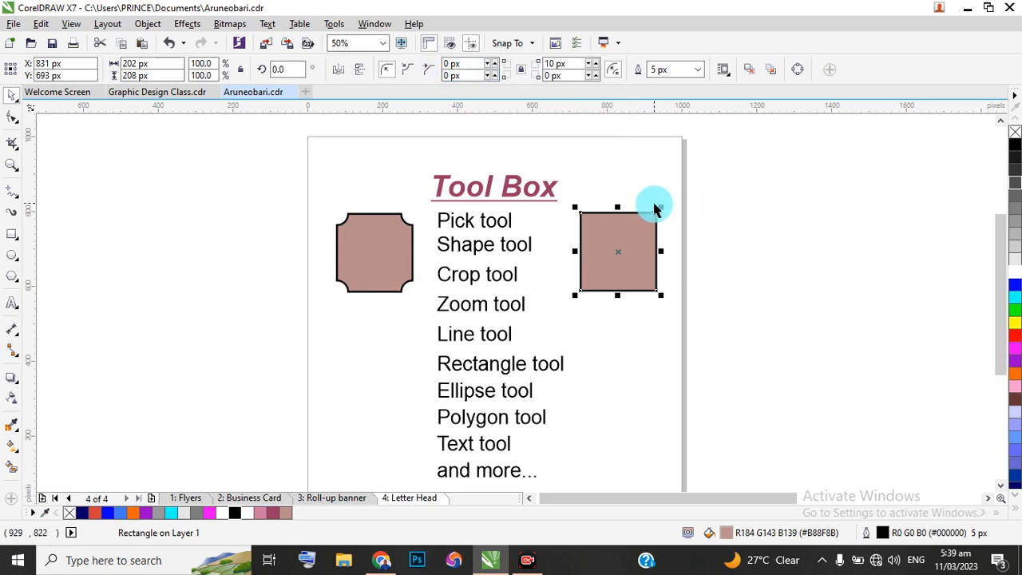
left_click(679, 213)
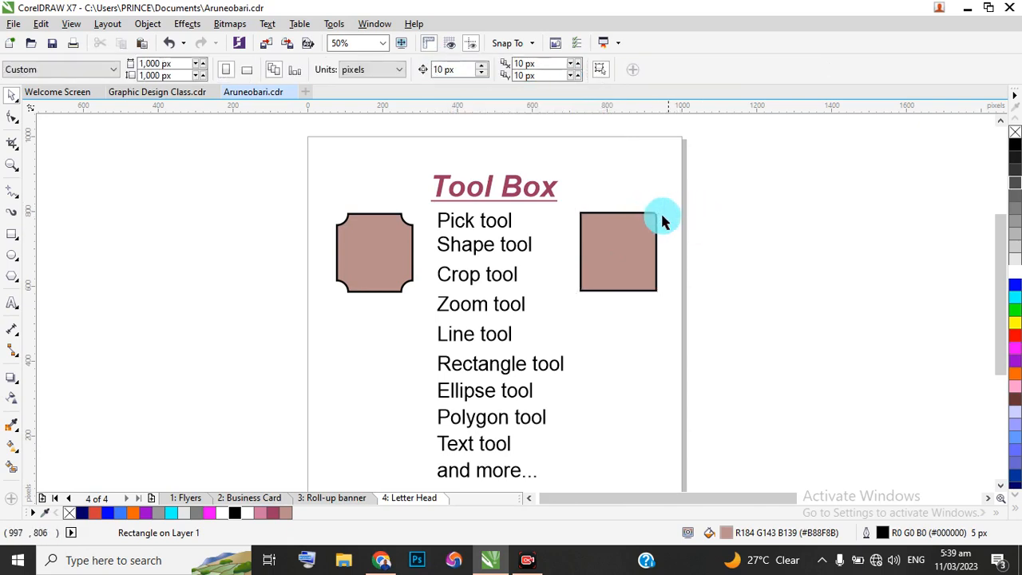
Step: Round the upper-right corner of the same rectangle with the Shape tool to a radius of about 32 px
scroll(645, 225, "up", 3)
scroll(645, 225, "up", 2)
left_click(644, 218)
scroll(567, 208, "down", 2)
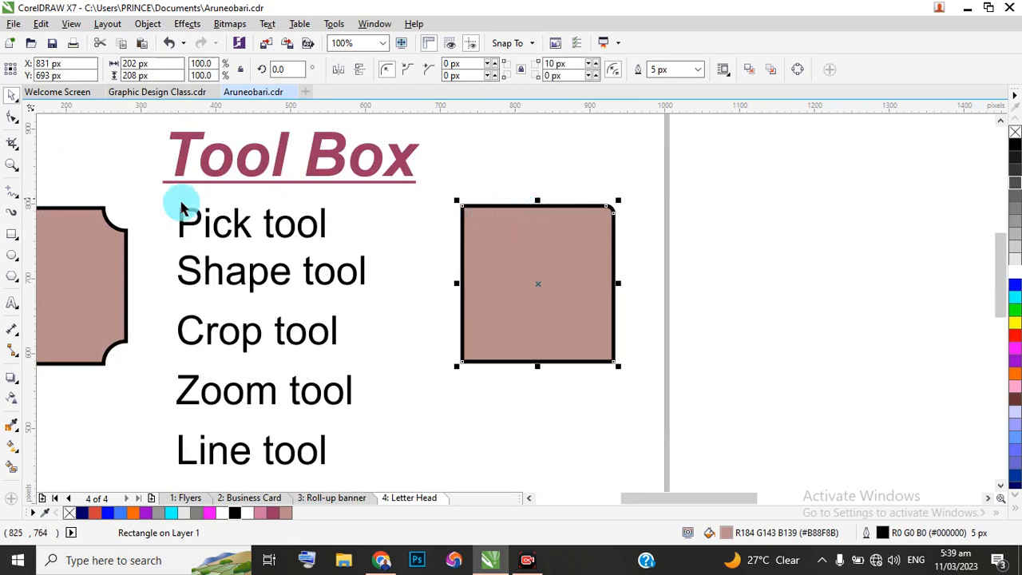
left_click(11, 119)
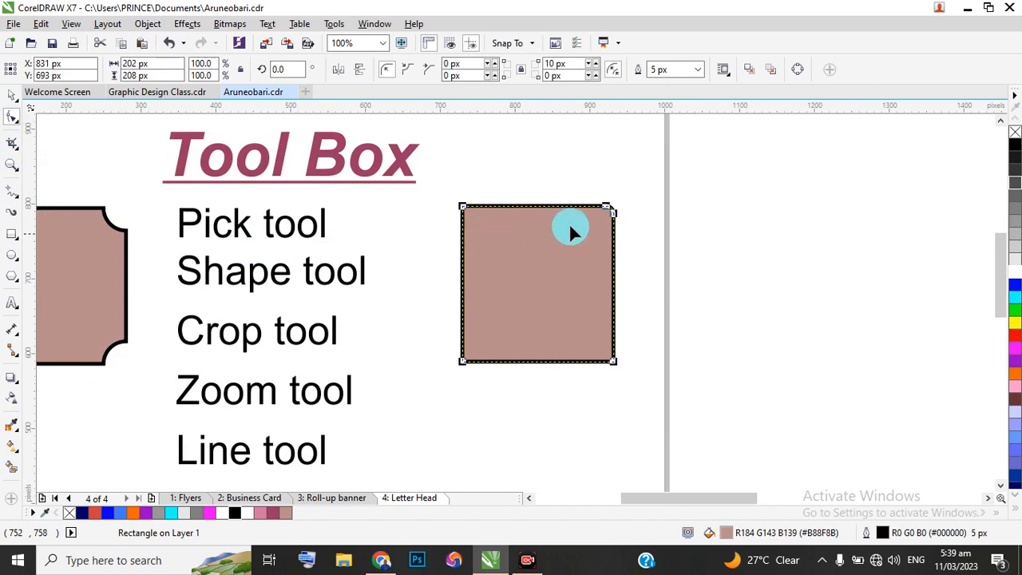
scroll(569, 226, "up", 2)
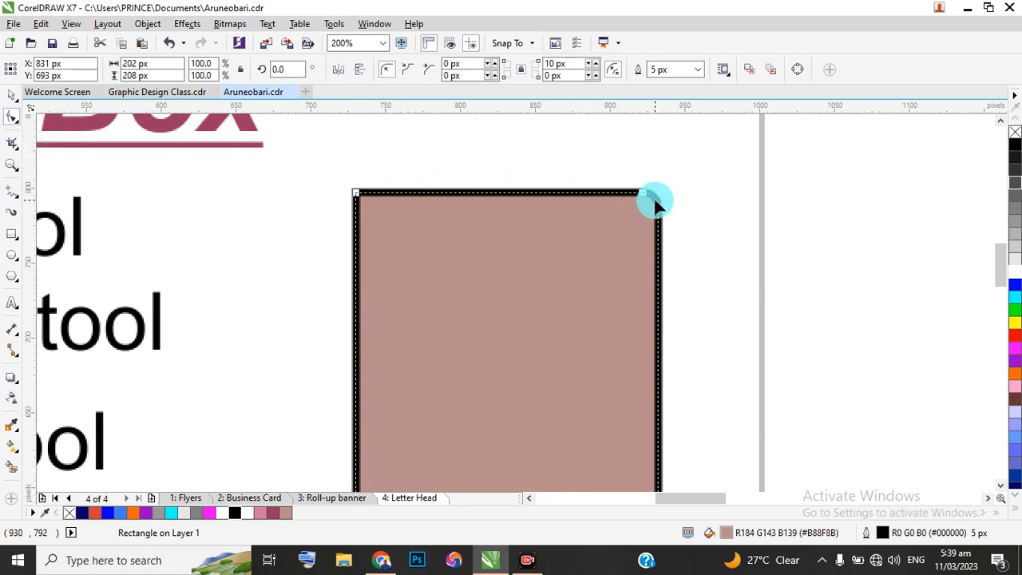
scroll(644, 205, "down", 2)
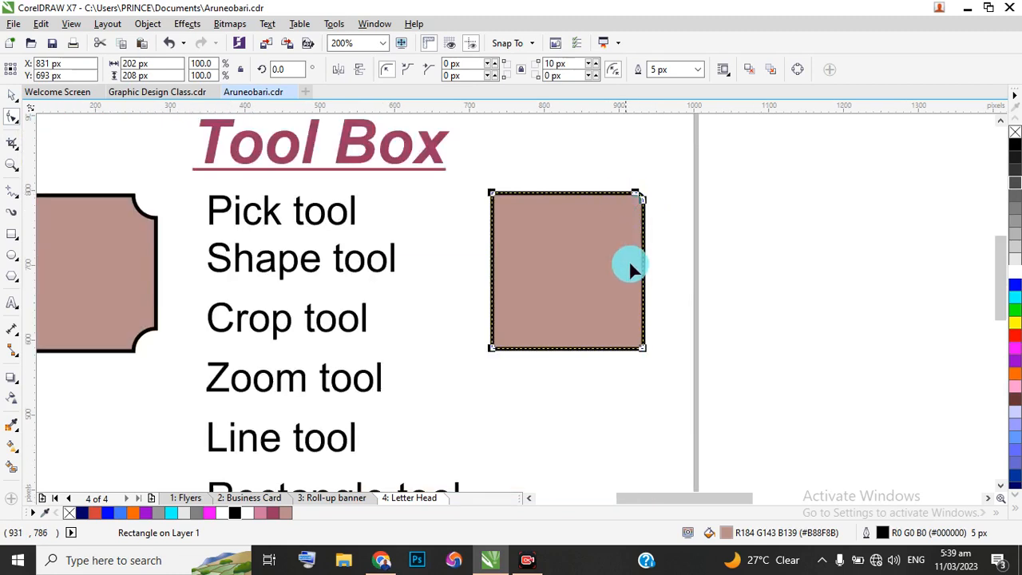
scroll(645, 360, "up", 2)
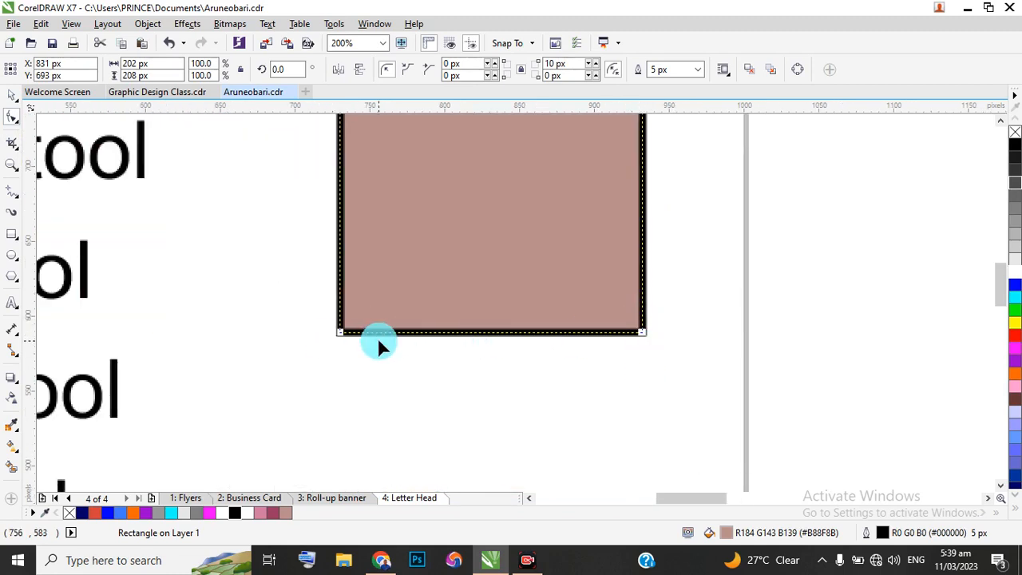
scroll(431, 255, "down", 2)
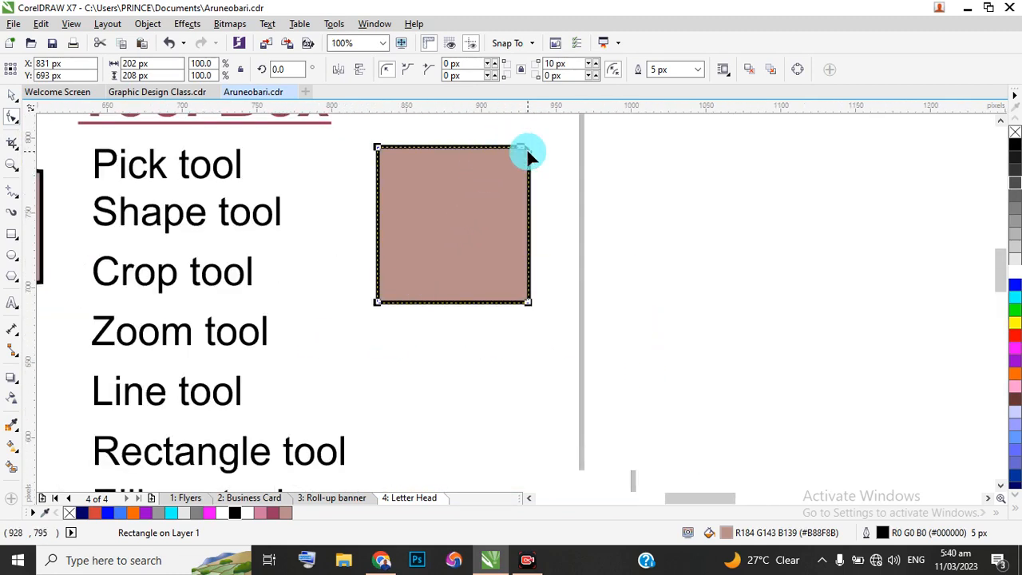
scroll(526, 148, "up", 2)
left_click_drag(503, 161, 479, 143)
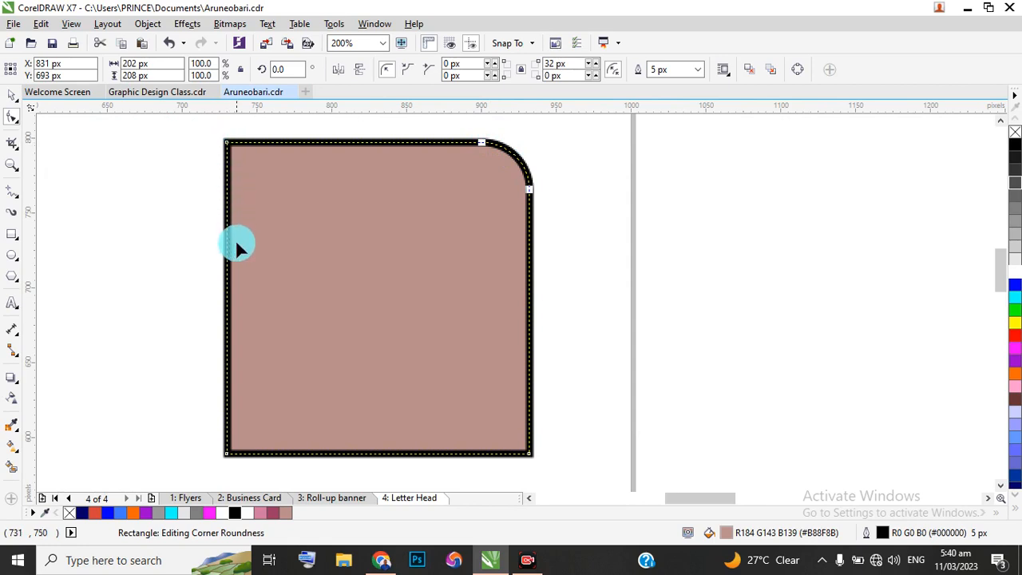
Step: Select the rectangle's other three corner nodes and round them together to a radius of about 28 px
left_click(227, 143)
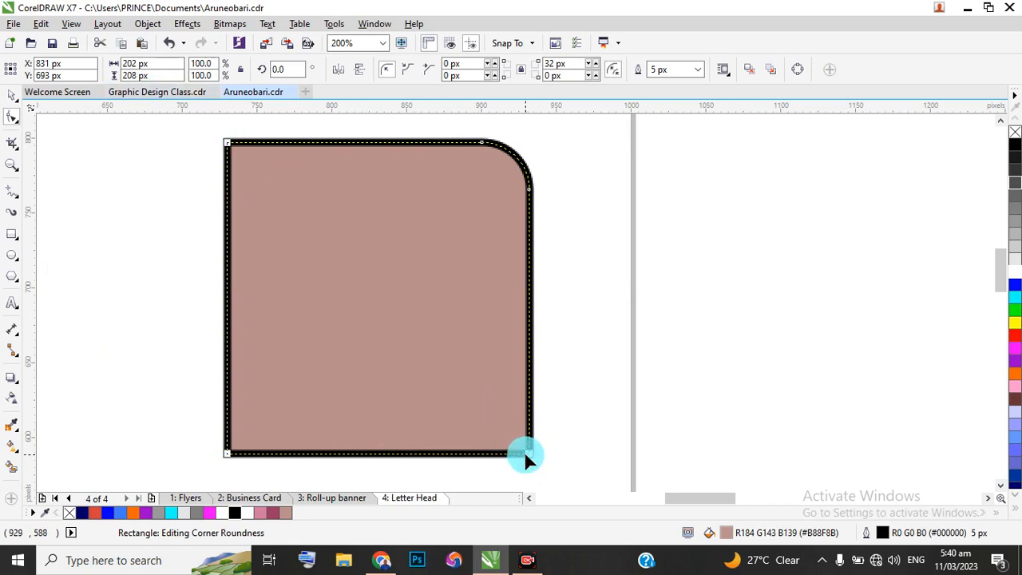
left_click_drag(527, 451, 532, 415)
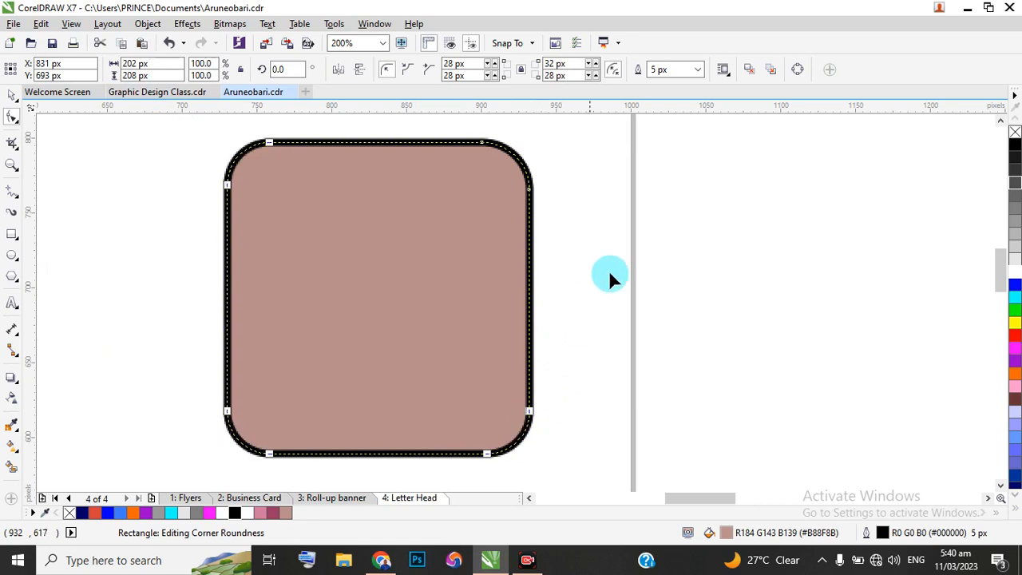
Step: Place a duplicate of the rounded rectangle beside the original with the Pick tool, centred at about X 1,069 px, Y 690 px
left_click(12, 95)
left_click(358, 268)
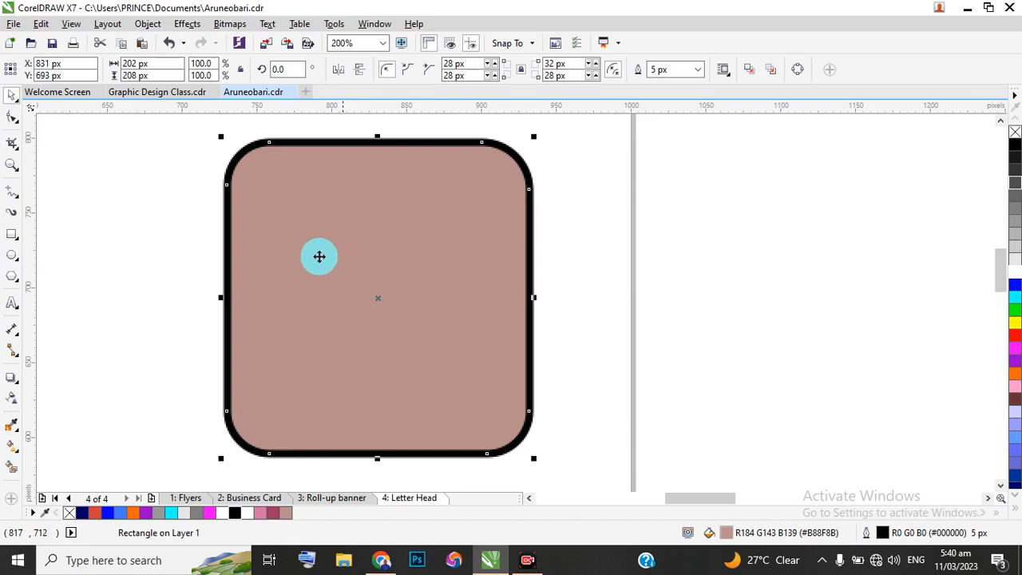
scroll(242, 256, "down", 1)
left_click_drag(307, 265, 490, 278)
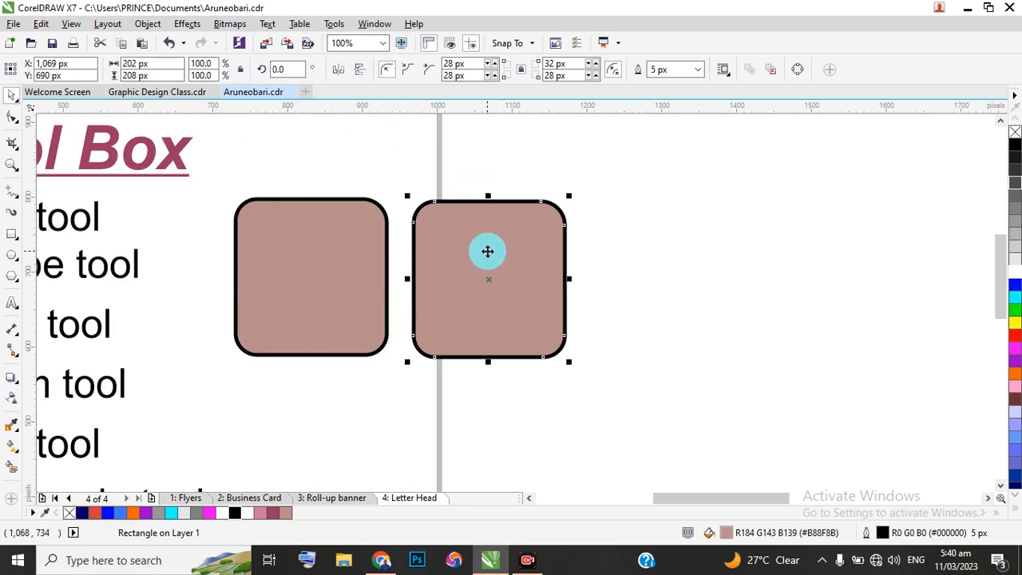
Step: Set the duplicate rectangle's upper-left corner radius to 0 px with the corners linked, and deselect it
left_click(490, 241)
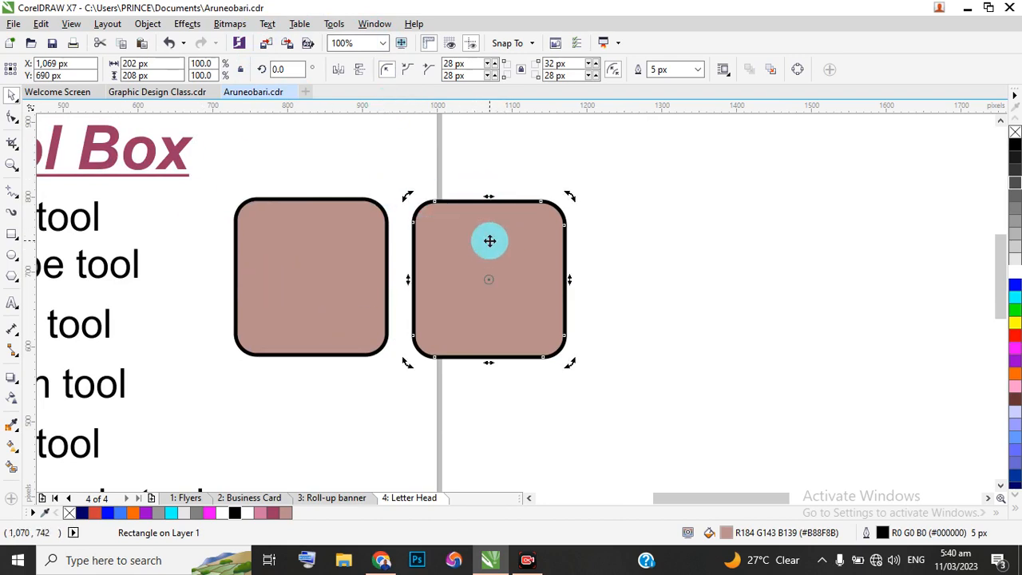
left_click(489, 240)
left_click(455, 64)
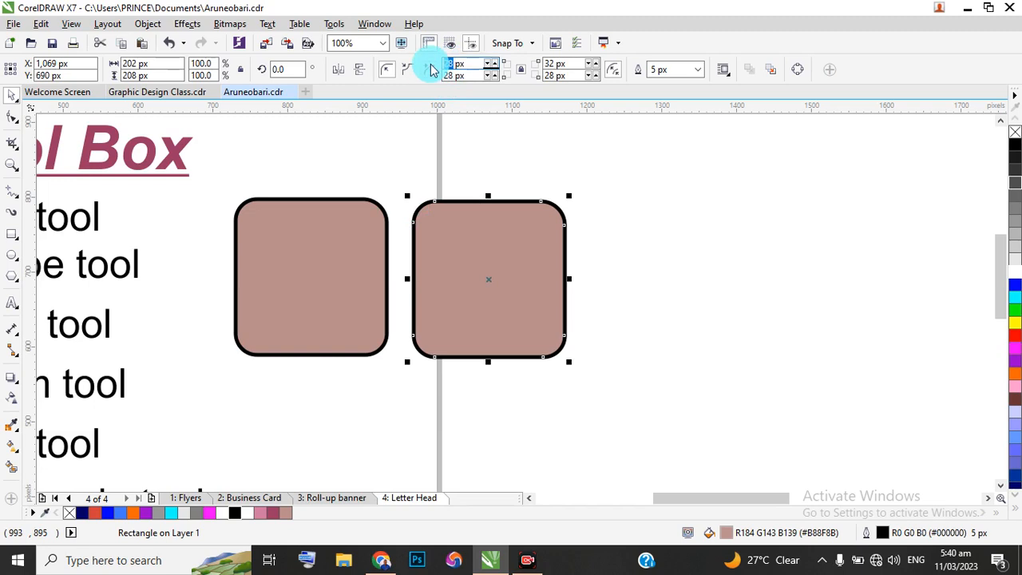
key("BackSpace")
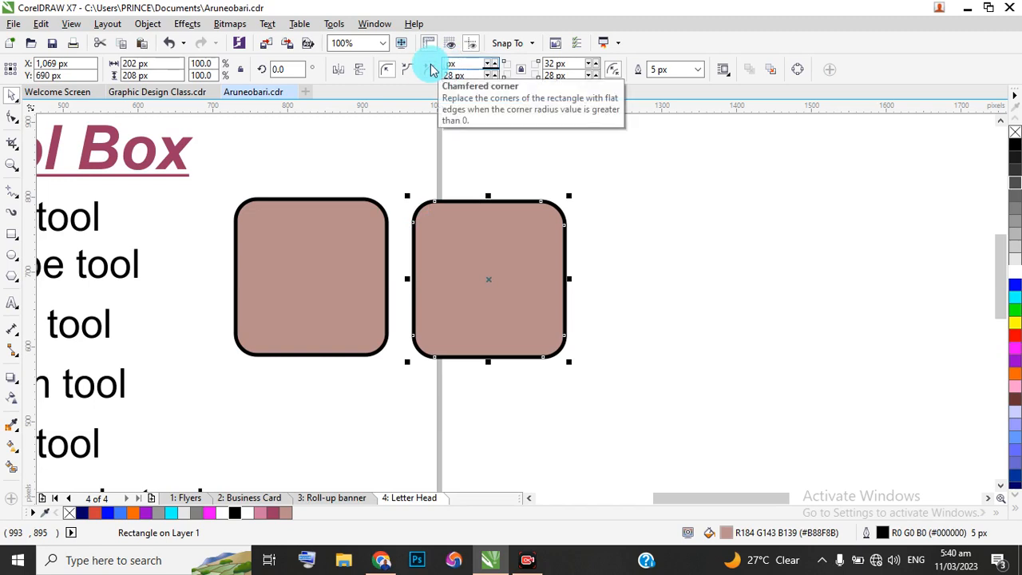
type("0")
left_click(431, 69)
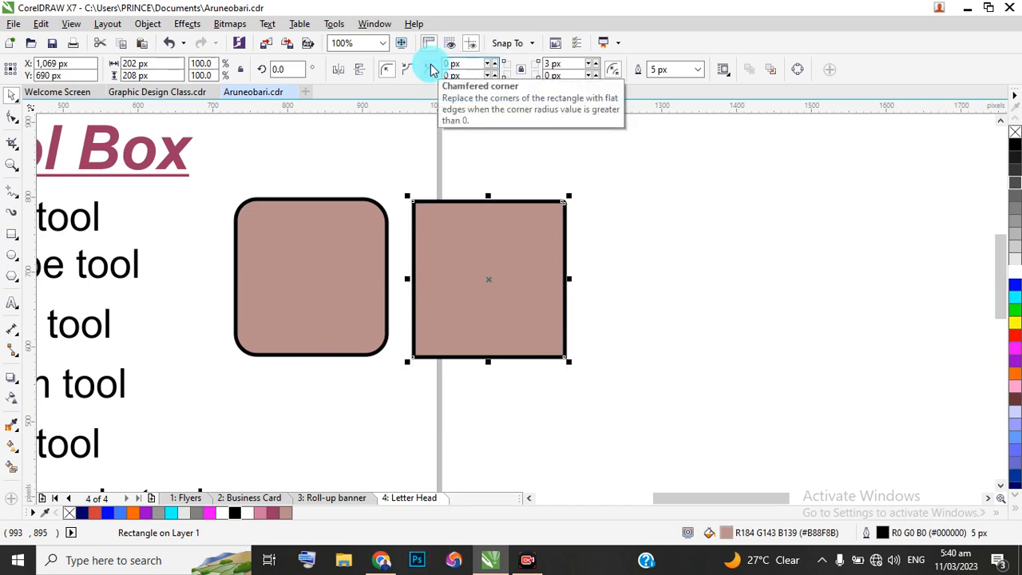
left_click(656, 265)
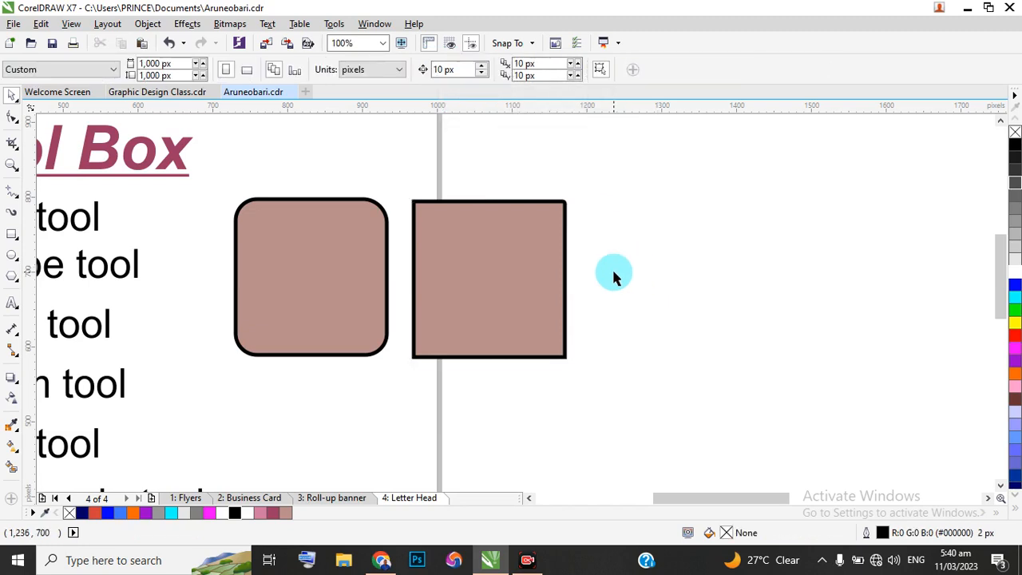
Step: Select the duplicate rectangle with the Shape tool and convert it to curves
left_click(518, 275)
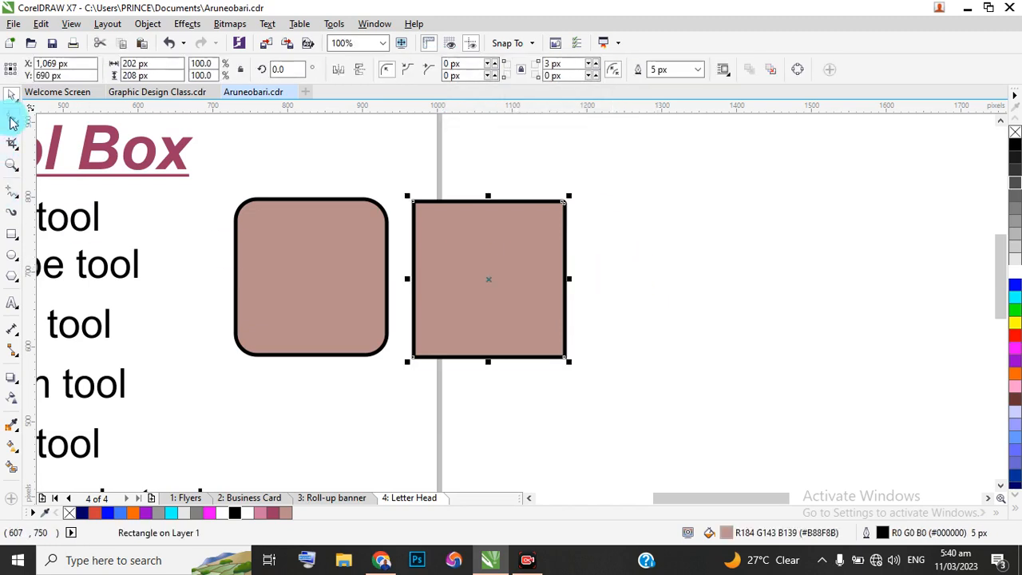
key("F10")
left_click(501, 280)
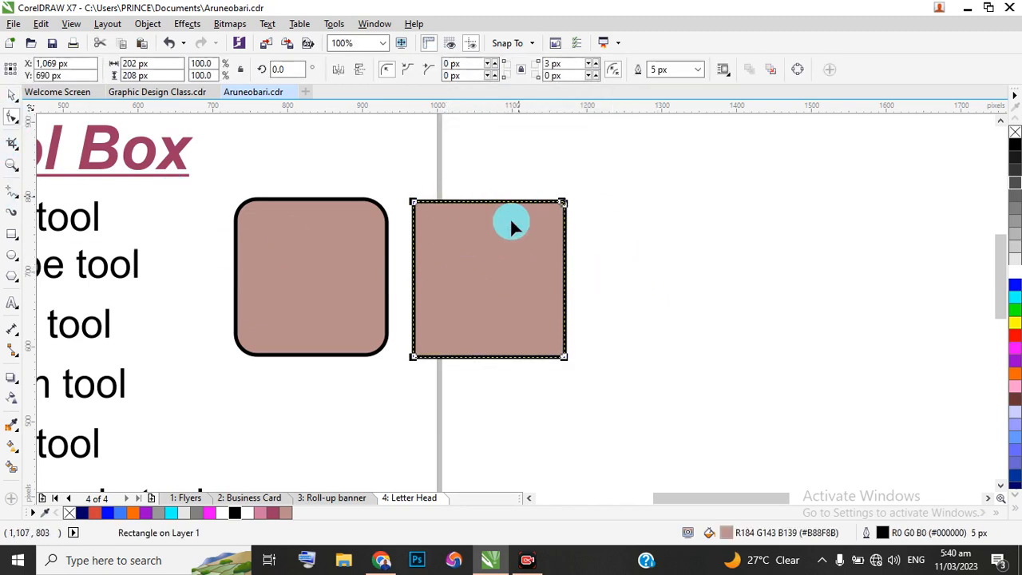
right_click(488, 240)
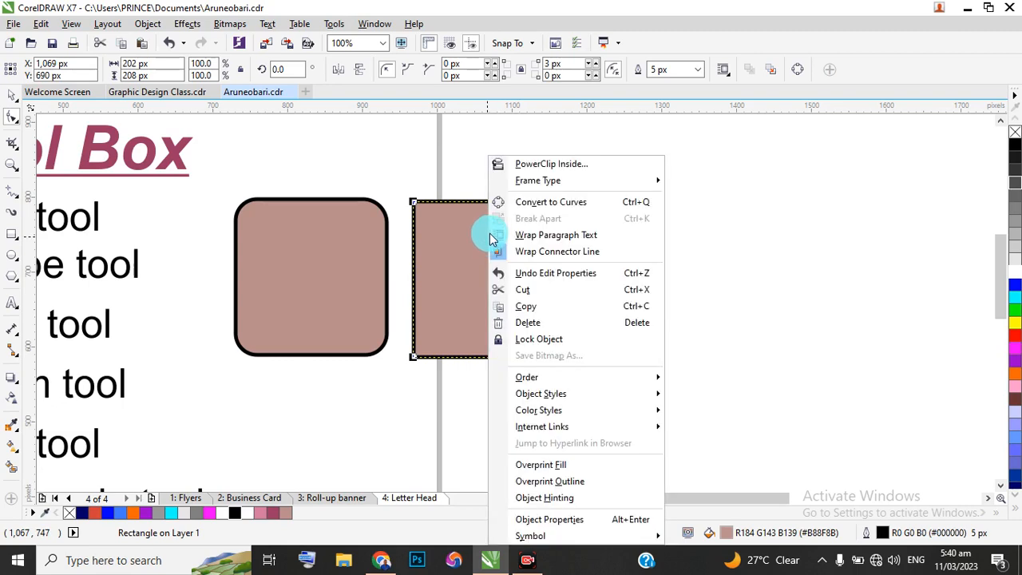
left_click(549, 205)
Step: Examine the corner nodes of the converted shape, selecting the upper-right and lower-right ones
scroll(468, 208, "up", 2)
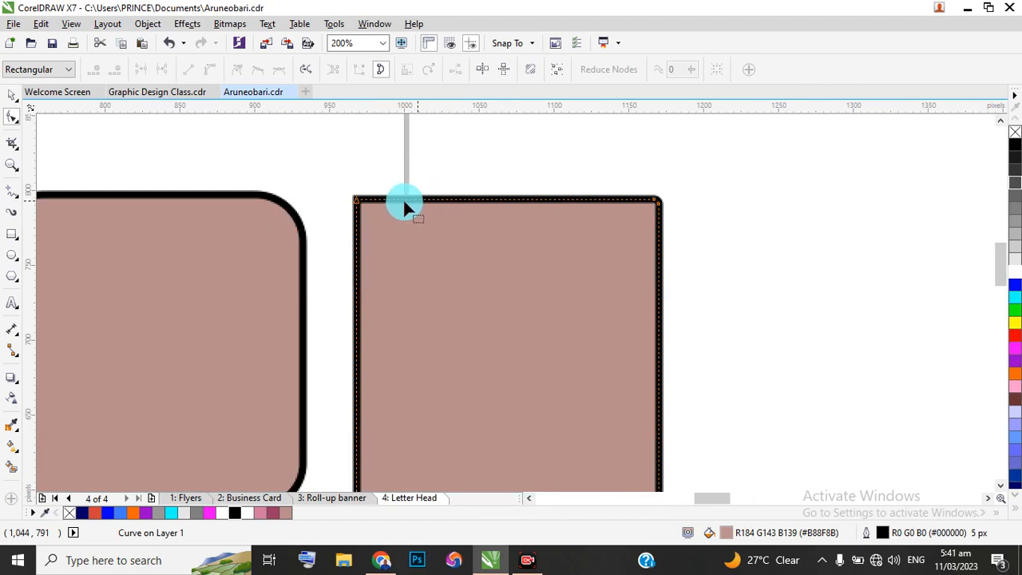
scroll(403, 206, "up", 1)
scroll(591, 206, "right", 3)
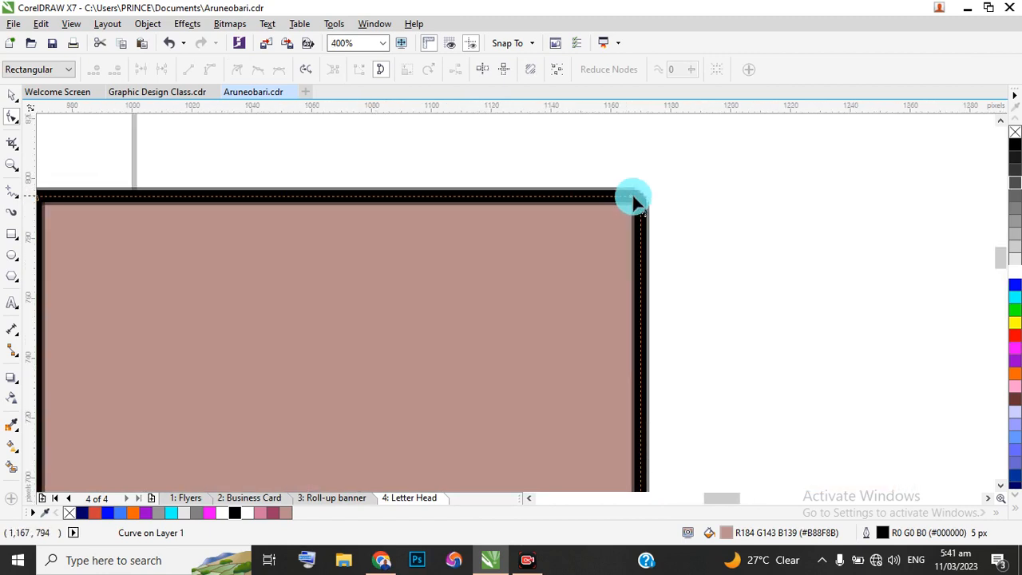
left_click(635, 199)
scroll(661, 211, "down", 1)
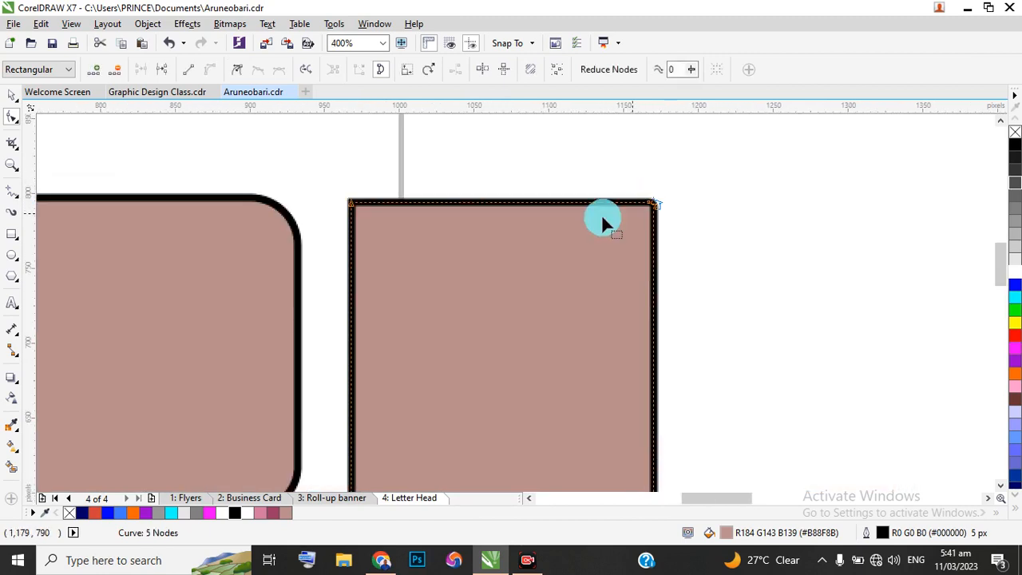
scroll(353, 206, "down", 2)
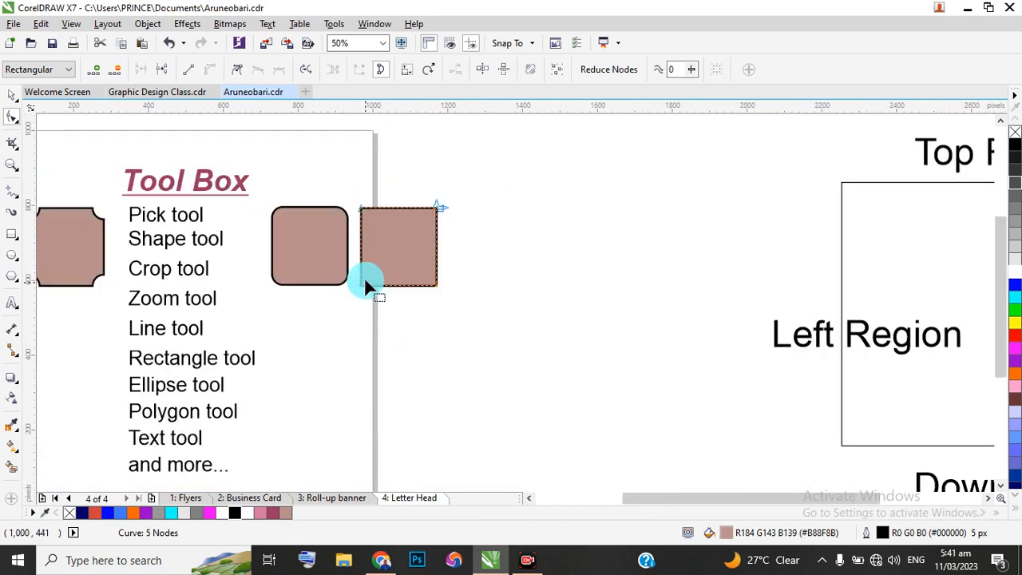
scroll(363, 276, "up", 2)
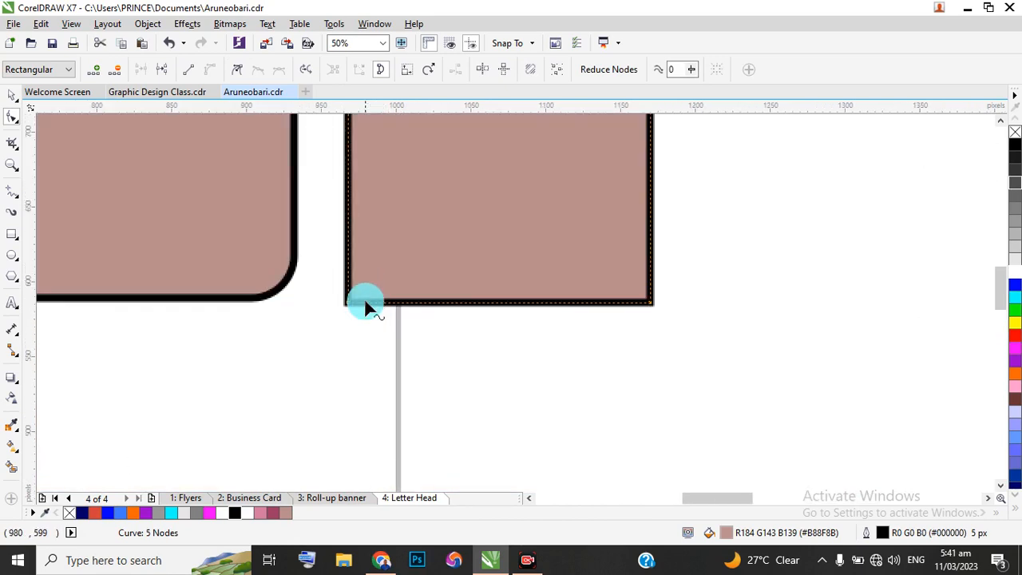
left_click(648, 303)
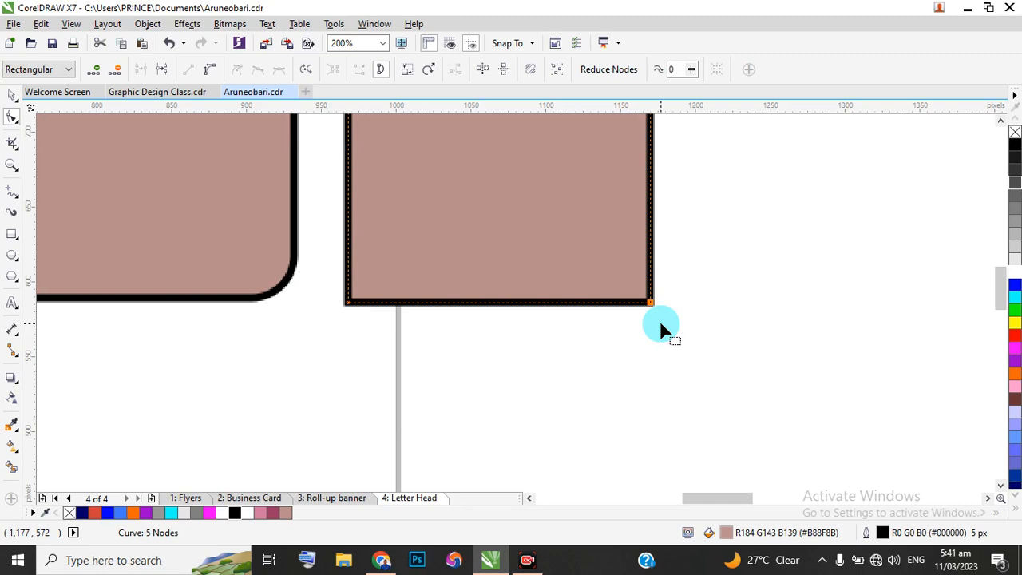
Step: Add a node at the middle of the bottom edge and pull it down about 50 px; do likewise on the top edge by about 42 px
left_click(501, 303)
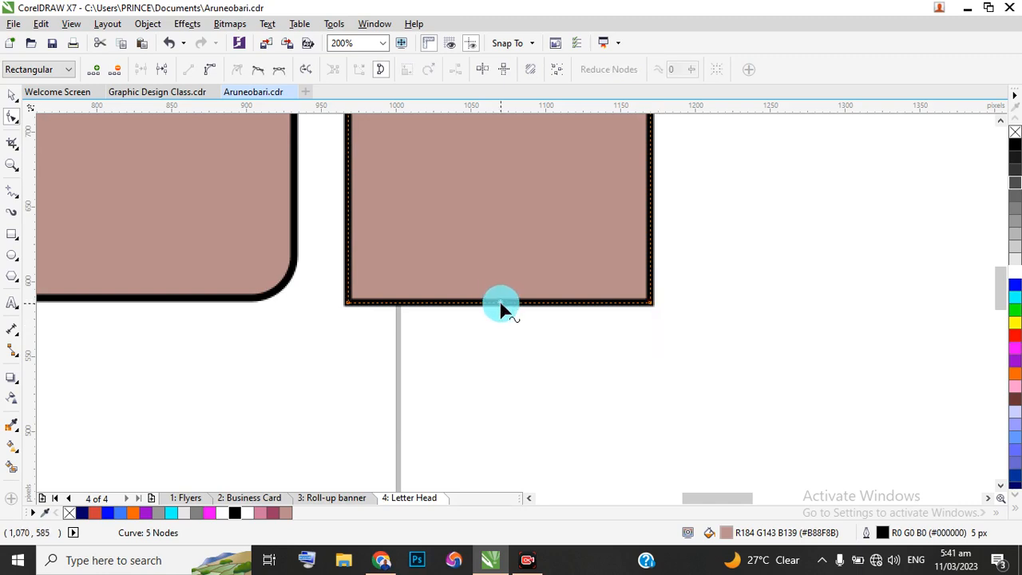
double_click(501, 305)
left_click_drag(502, 304, 495, 372)
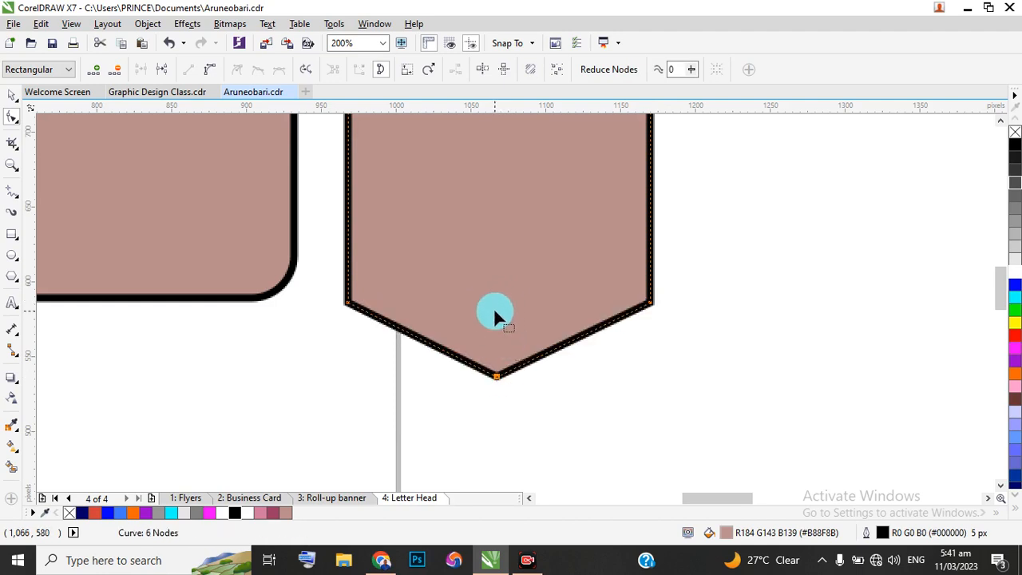
scroll(494, 308, "down", 2)
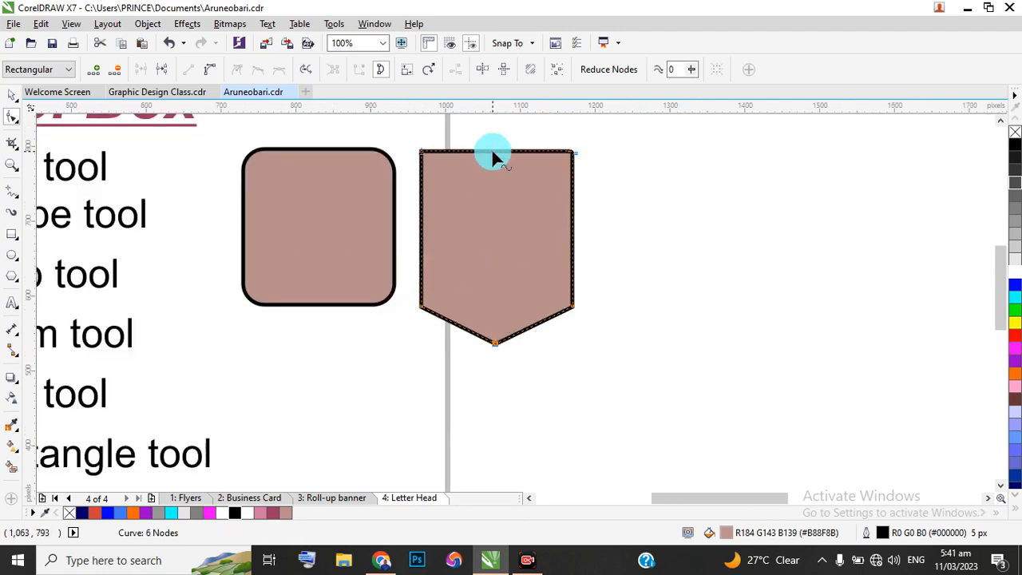
left_click_drag(495, 151, 495, 183)
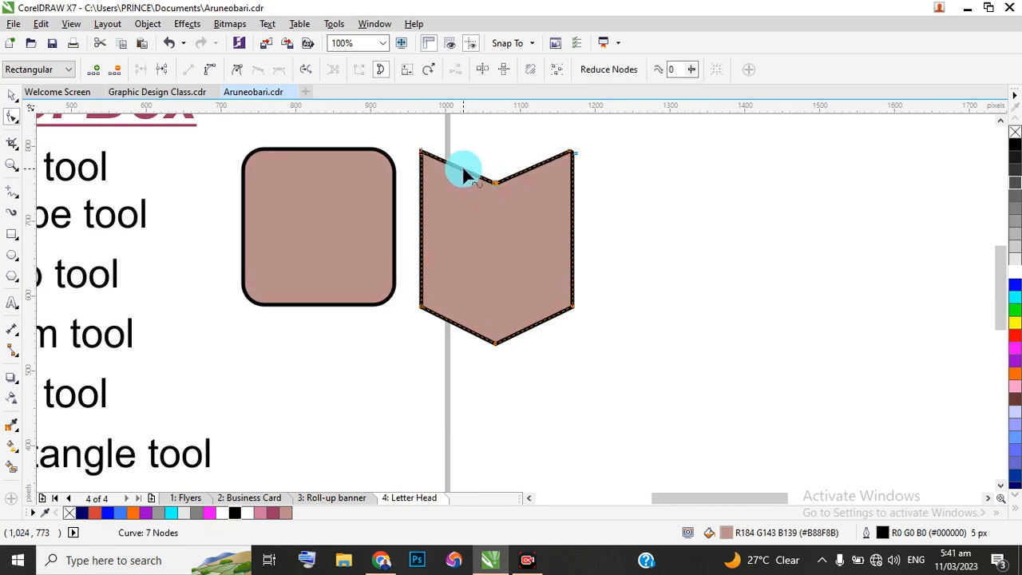
Step: Try raising the shape's upper-left corner node slightly, and undo the move
scroll(457, 155, "up", 1)
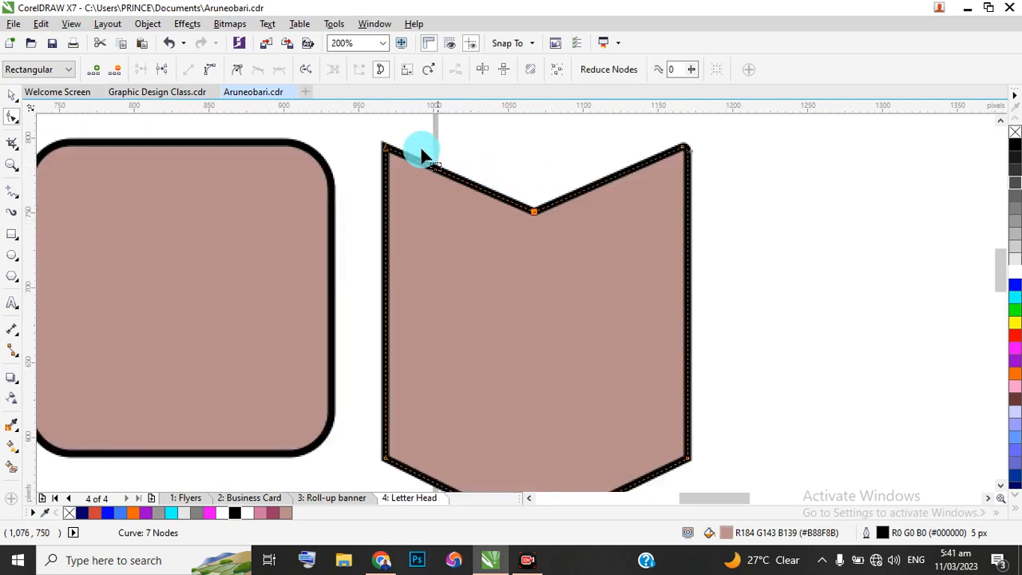
left_click_drag(389, 150, 389, 137)
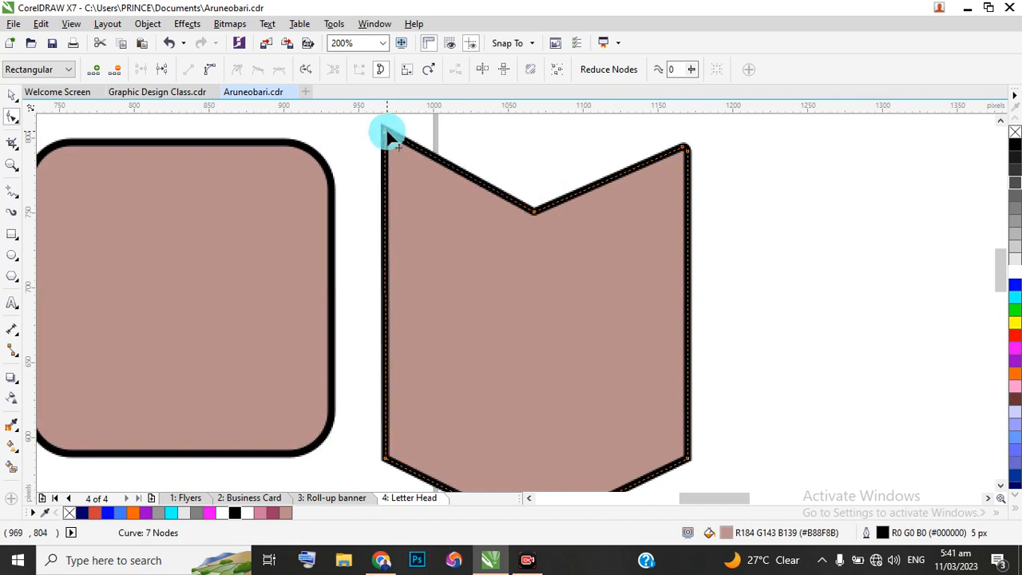
key("ctrl+z")
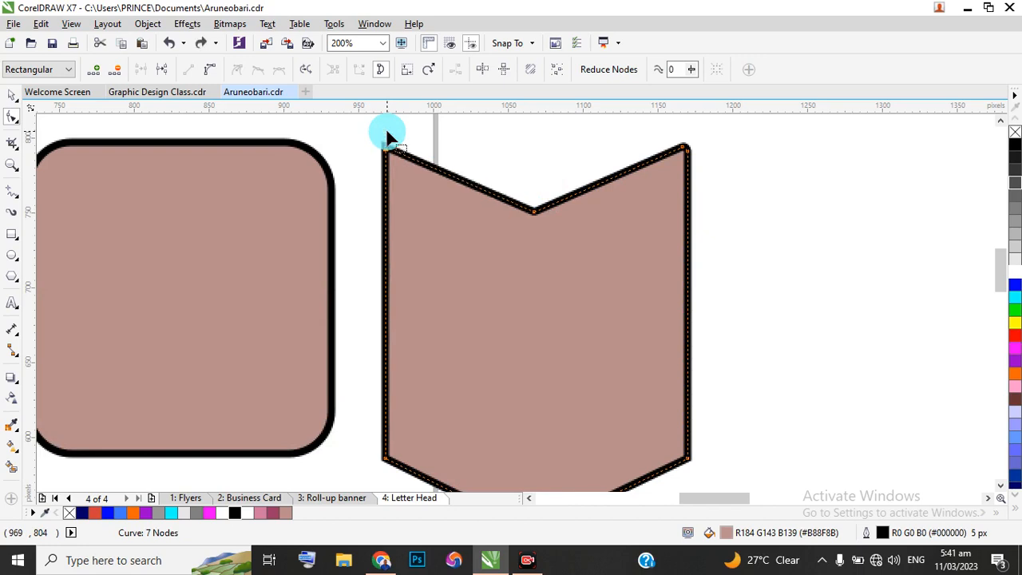
Step: Convert the left half of the notched top edge to a curve and bend it into an S shape
left_click(457, 179)
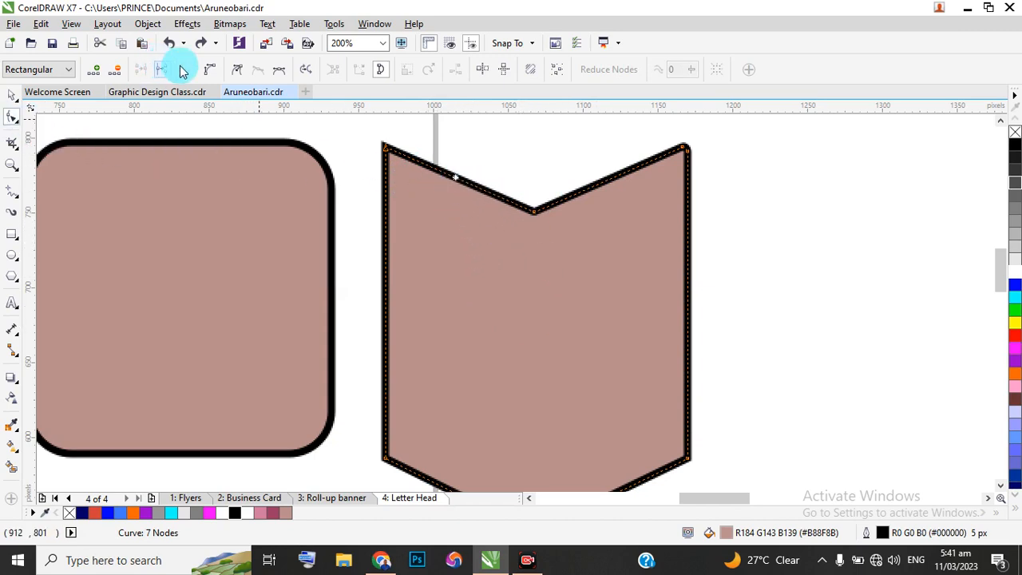
left_click(210, 70)
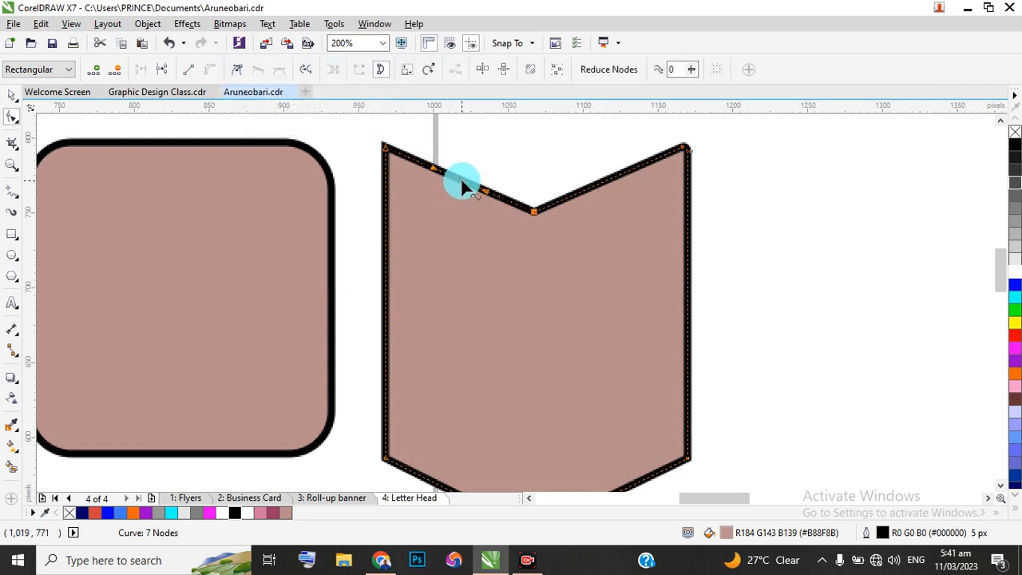
left_click_drag(460, 180, 490, 175)
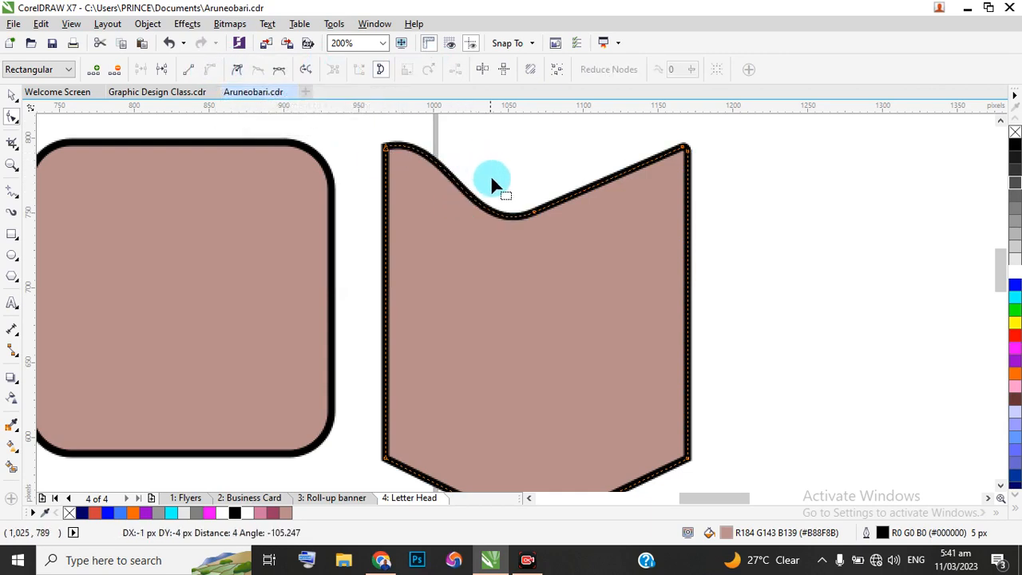
Step: Deepen the S-shaped top curve by adjusting the control handles of its notch node and upper-left corner node
left_click(532, 211)
left_click_drag(448, 171, 436, 217)
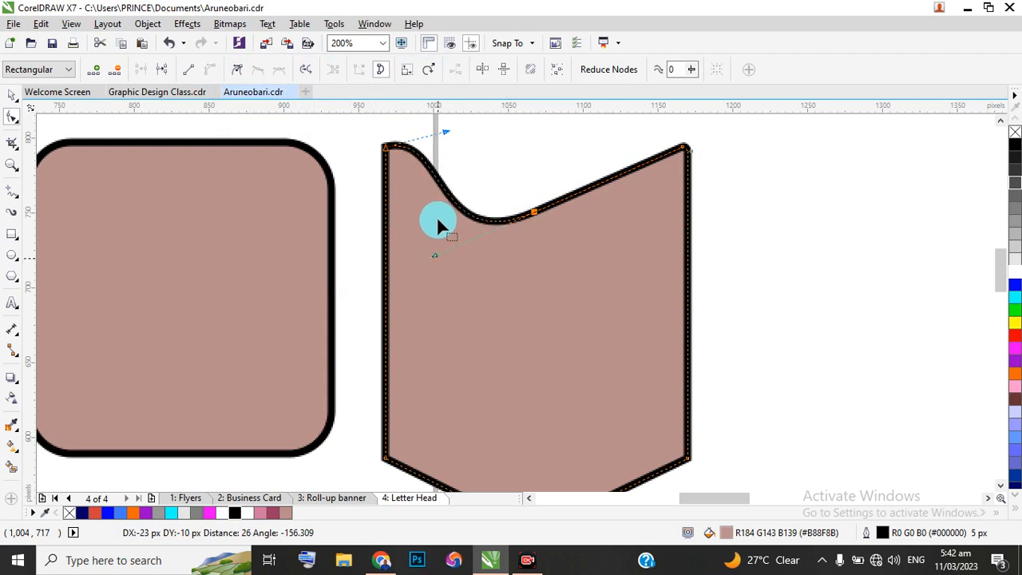
mouse_move(446, 134)
left_mouse_down()
mouse_move(468, 130)
mouse_move(456, 125)
left_mouse_up()
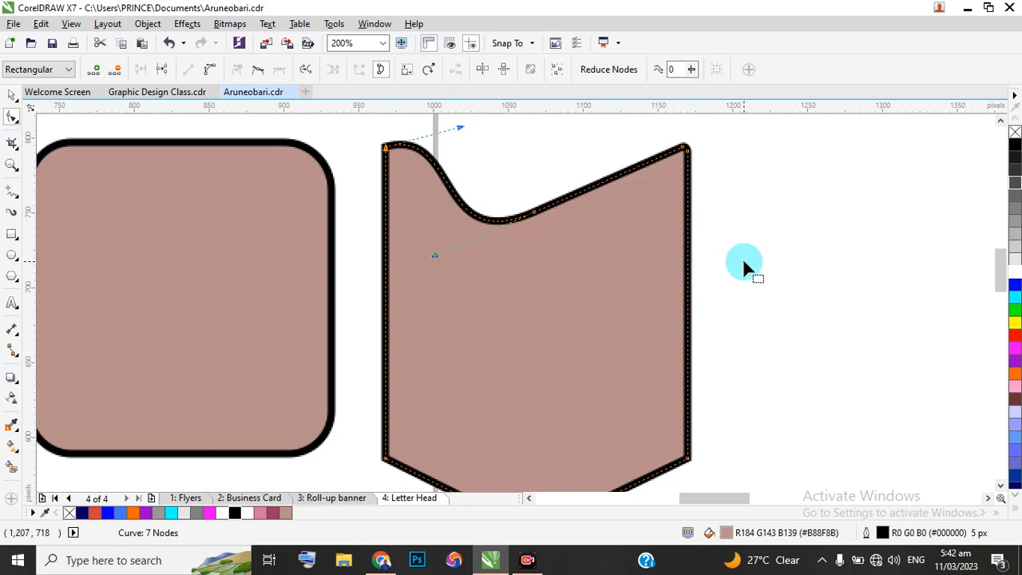
Step: Convert the right half of the pointed bottom edge to a curve and bulge it outward
scroll(497, 293, "down", 3)
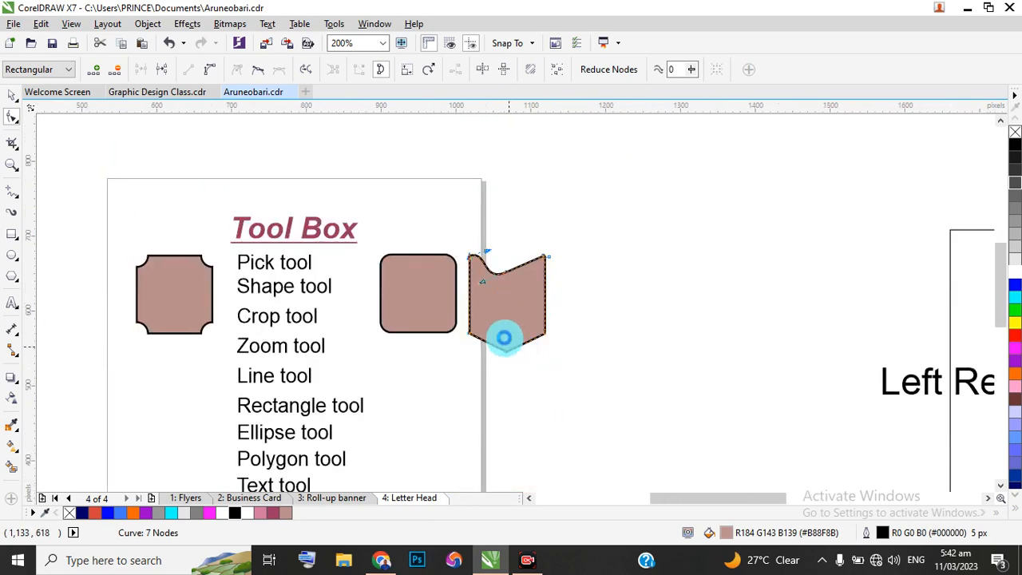
scroll(504, 335, "up", 3)
left_click(565, 351)
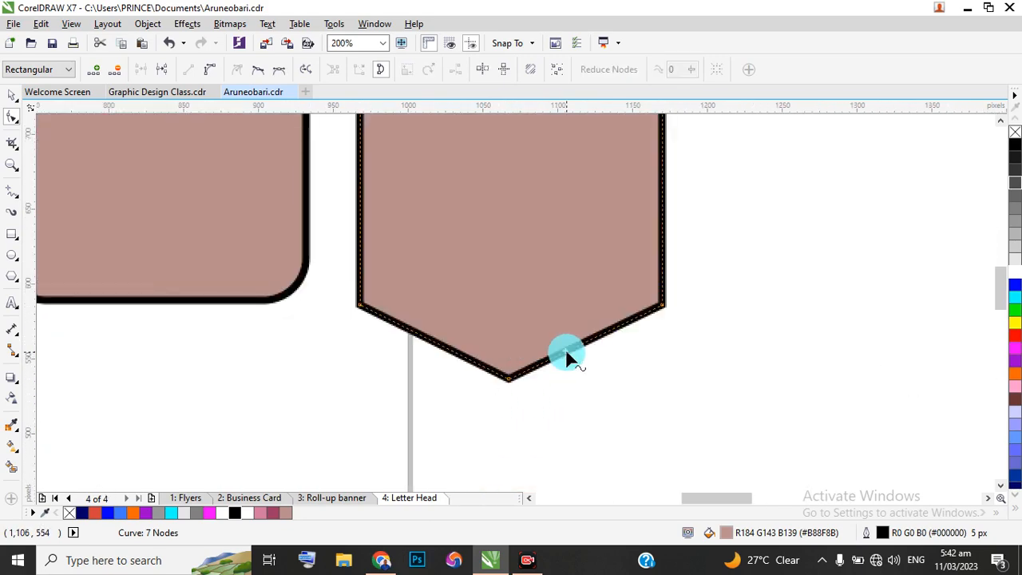
left_click(211, 71)
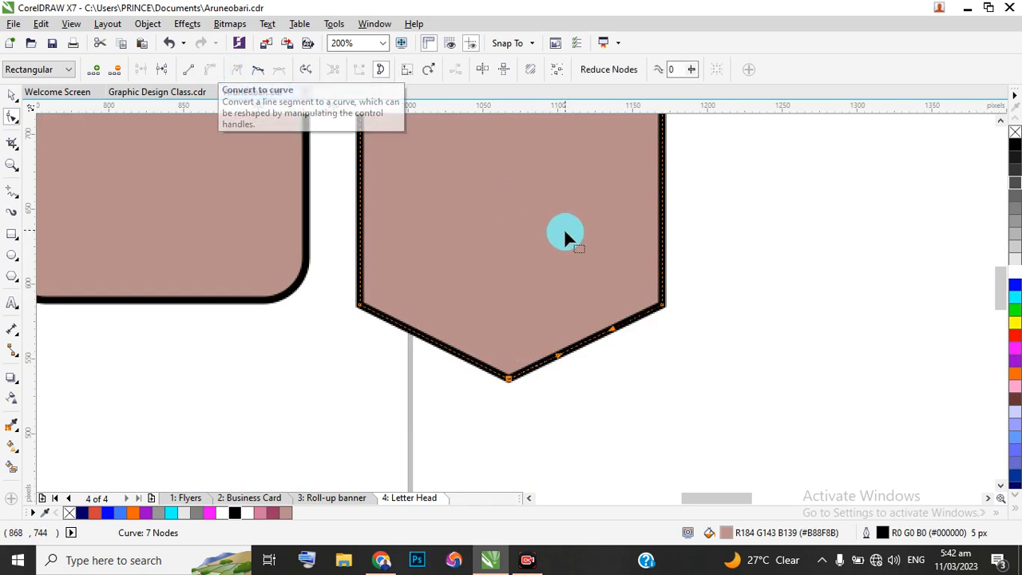
left_click_drag(592, 340, 603, 354)
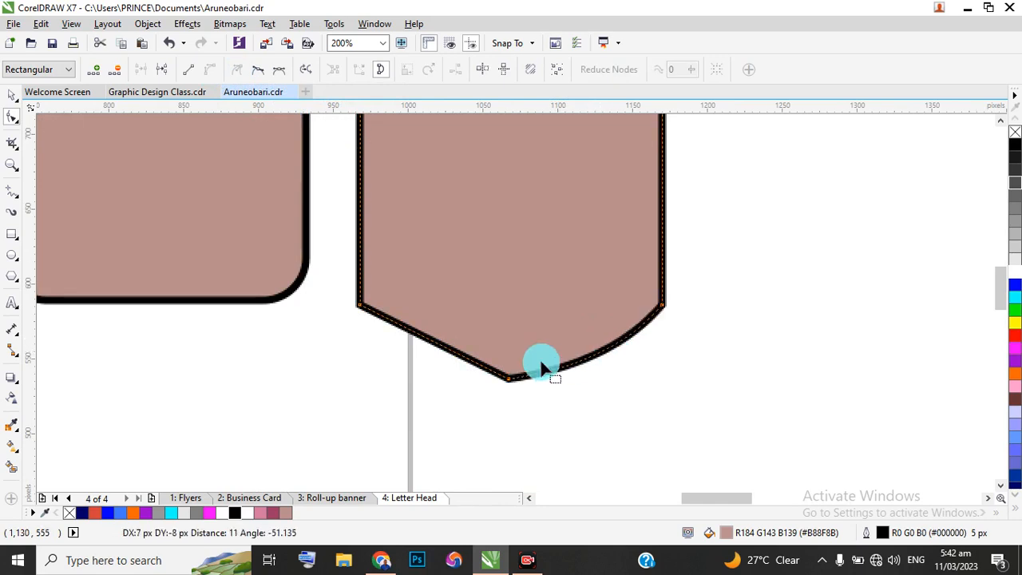
Step: Convert the left half of the bottom edge to a curve and bulge it outward to match the right half
left_click(429, 339)
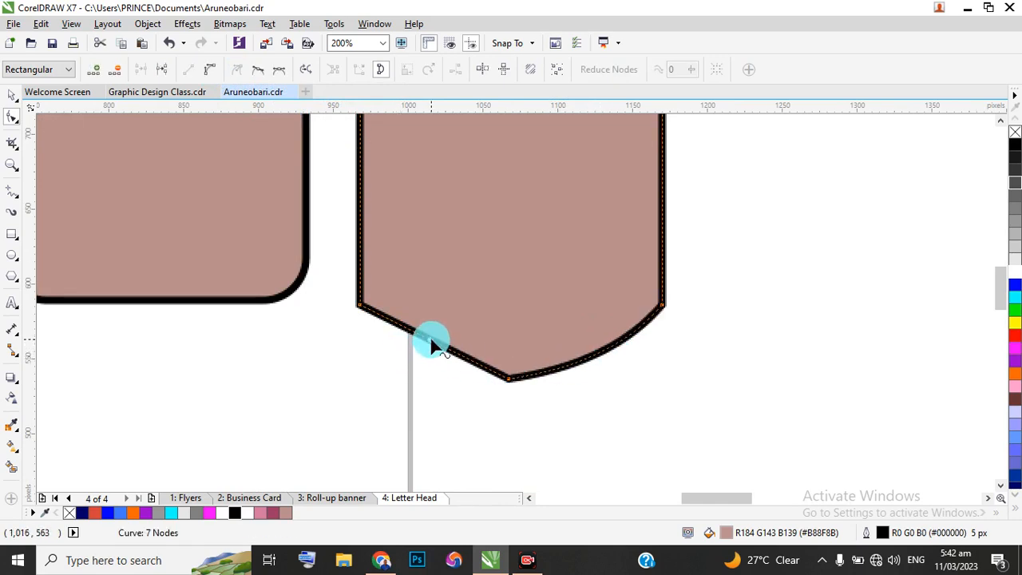
left_click(210, 70)
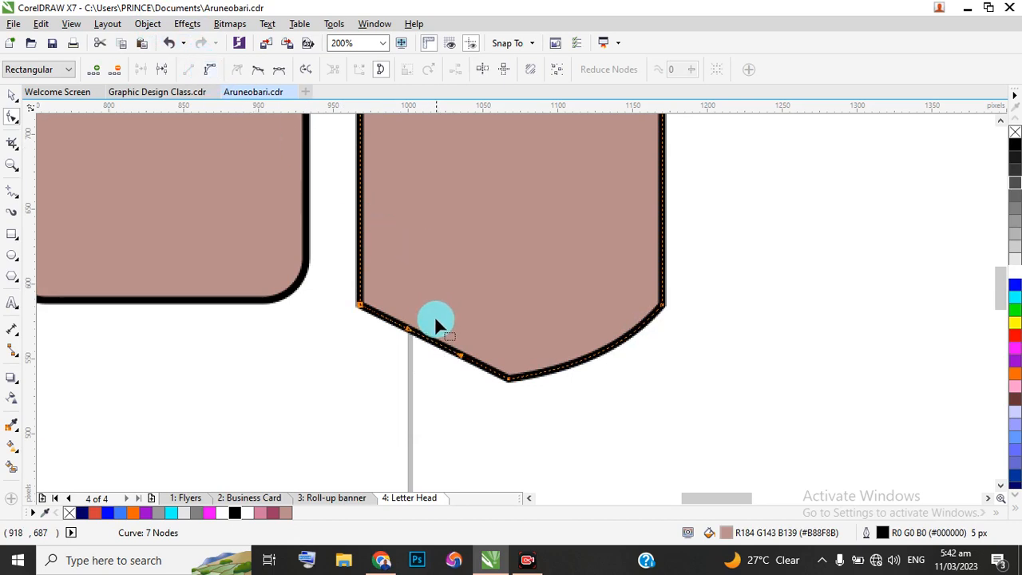
left_click(432, 343)
left_click_drag(430, 343, 414, 353)
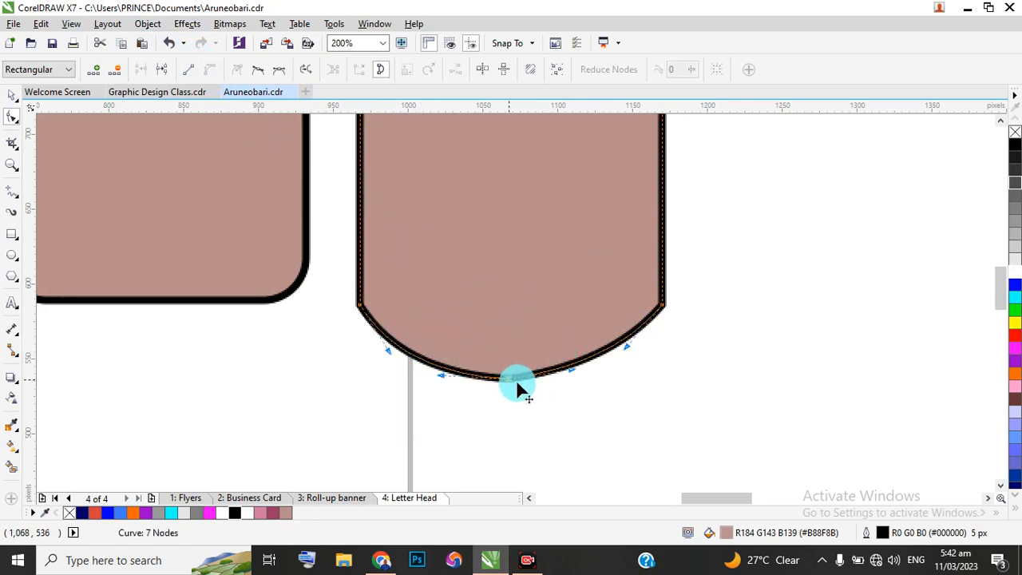
Step: Nudge the bottom centre node slightly right and convert the S-shaped left half of the top edge back to a straight line
left_click_drag(511, 380, 523, 380)
scroll(481, 321, "down", 2)
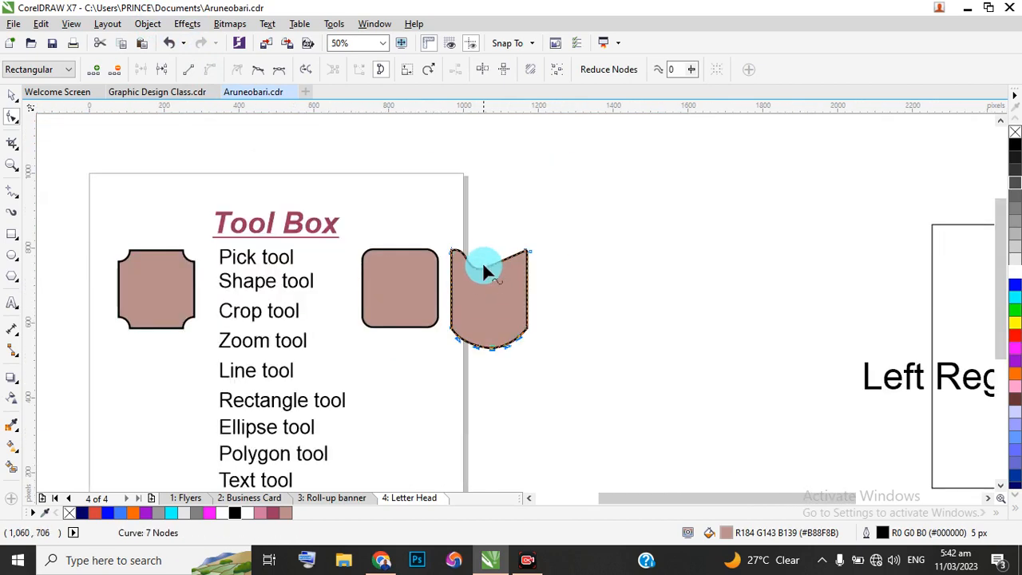
scroll(479, 265, "up", 2)
left_click(461, 271)
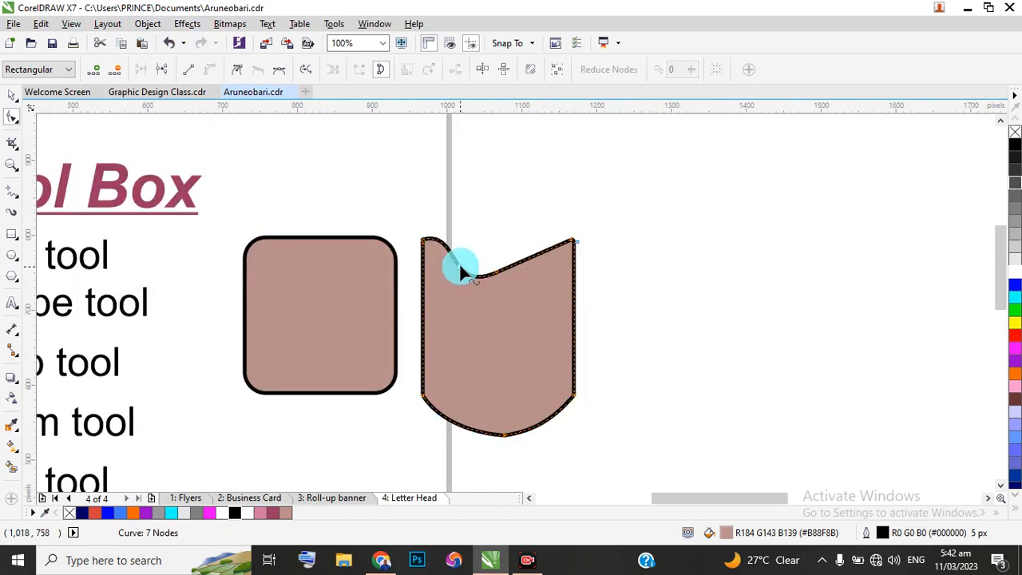
left_click(192, 71)
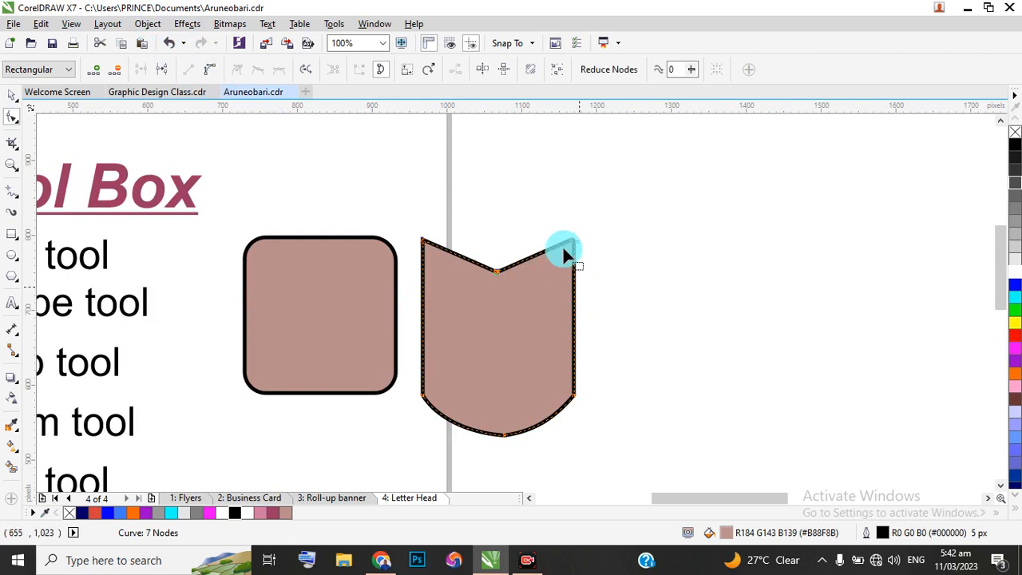
Step: Add a horizontal guideline at about 799 px, along the tops of the rounded square and the notched shape
scroll(431, 234, "up", 1)
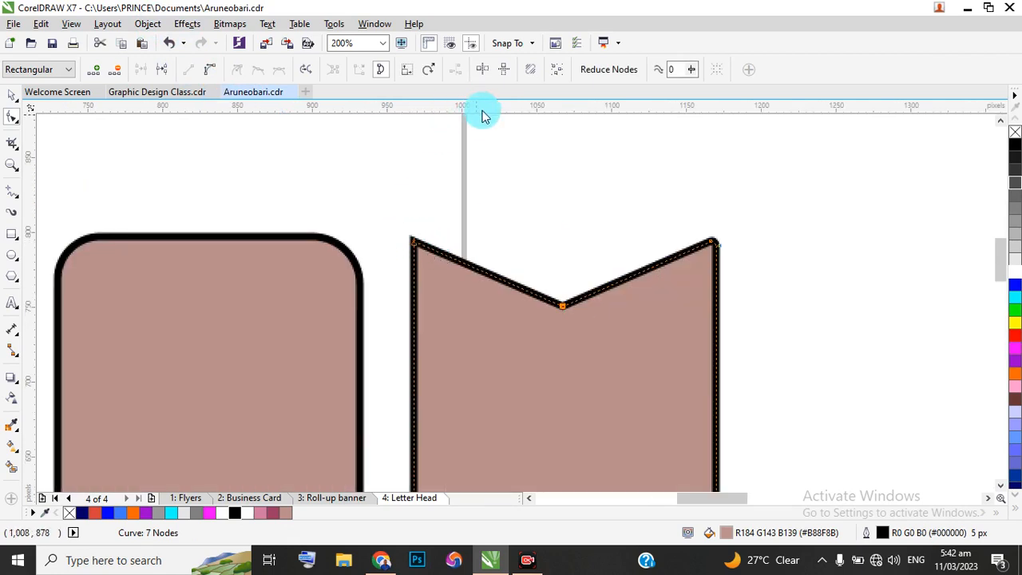
left_click_drag(483, 112, 482, 234)
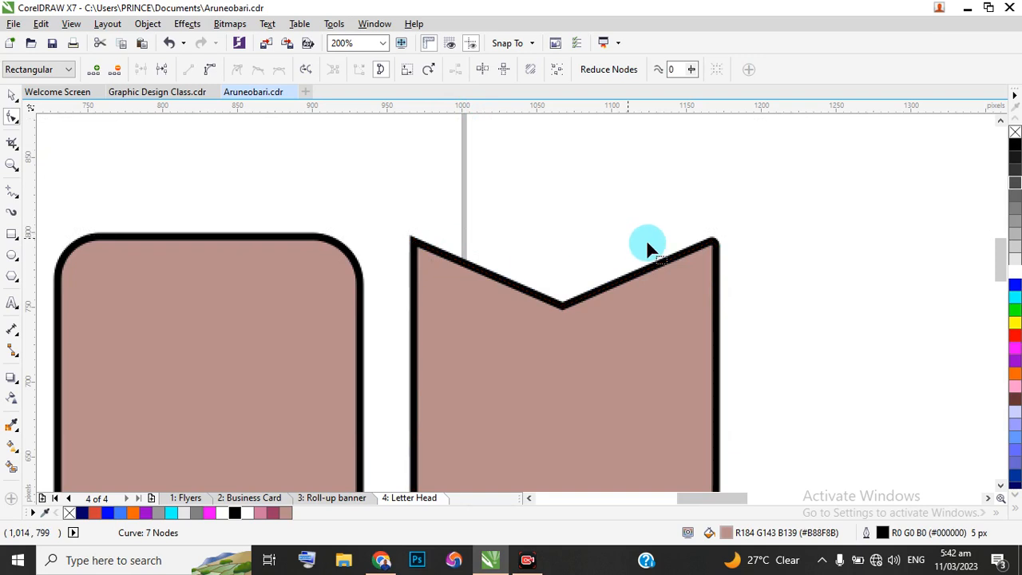
Step: Convert the tiny curved segment at the notched shape's top-right corner to a line and delete the extra node below it
left_click(716, 246)
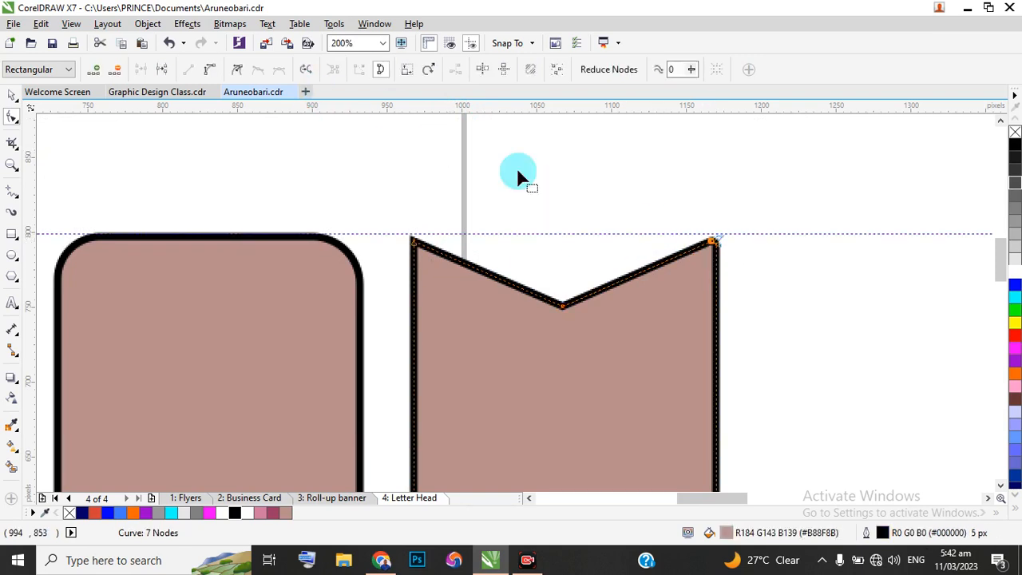
scroll(742, 264, "up", 4)
scroll(582, 216, "down", 2)
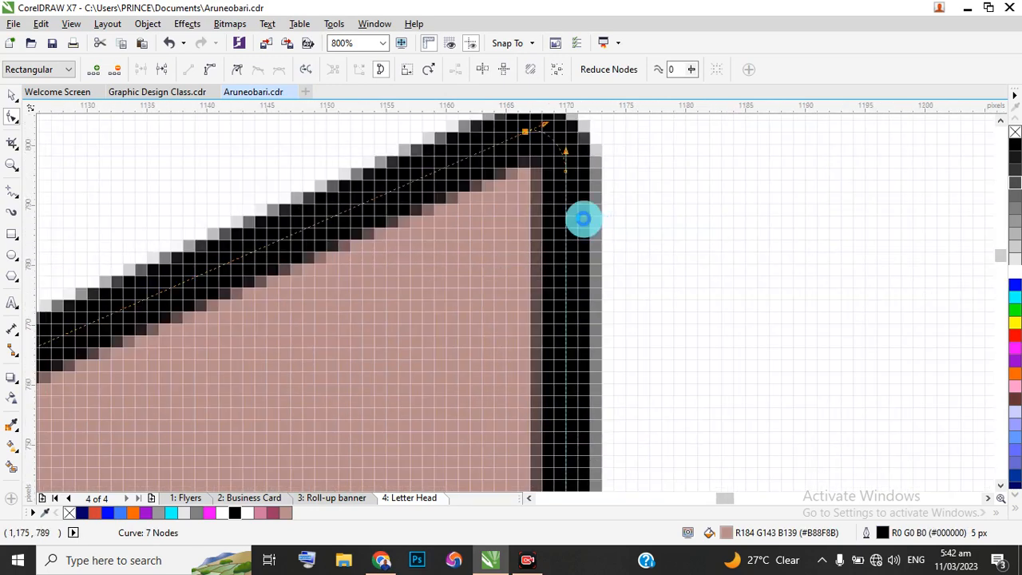
scroll(575, 179, "up", 1)
left_click(575, 194)
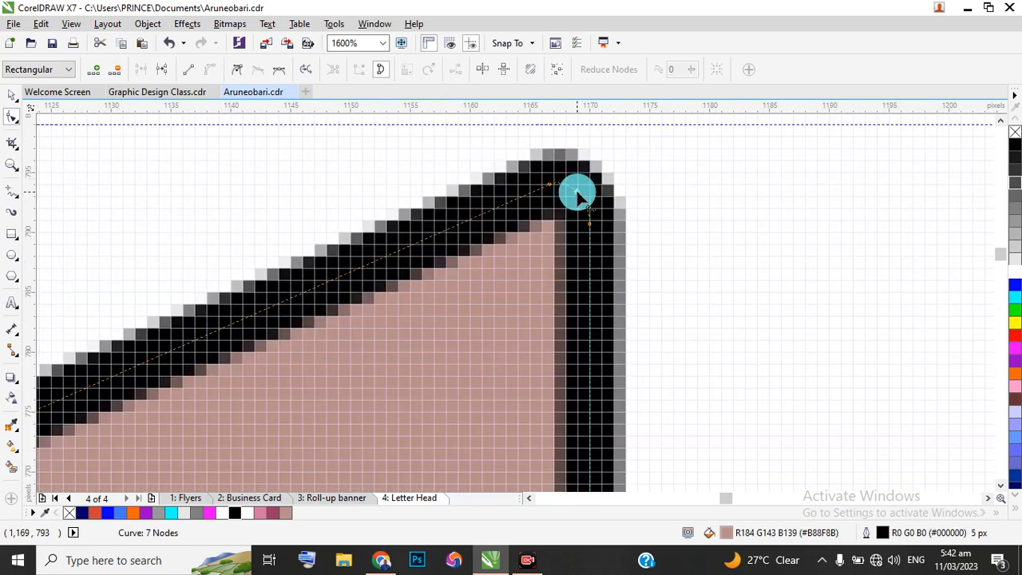
left_click(192, 69)
left_click(584, 230)
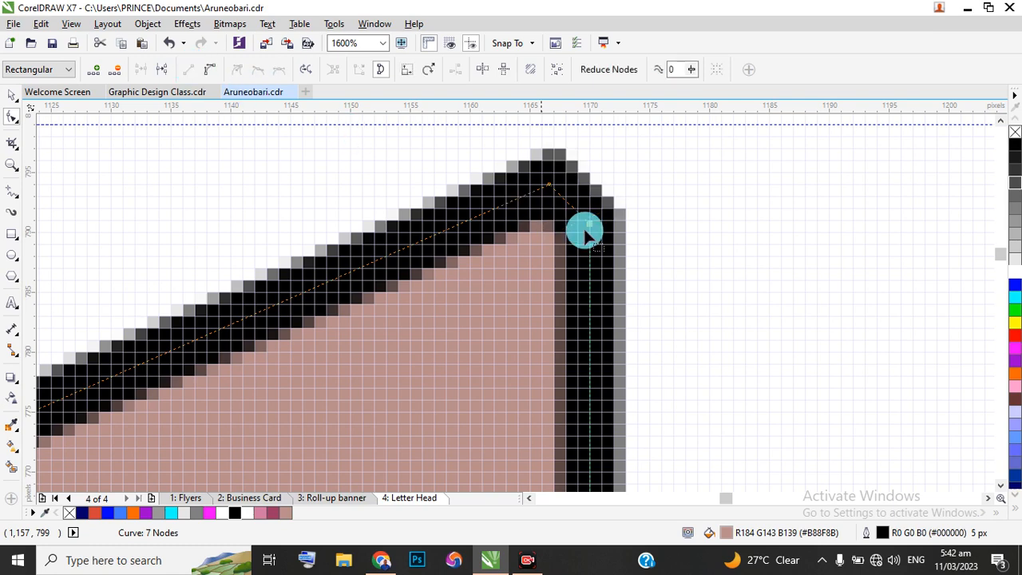
double_click(591, 222)
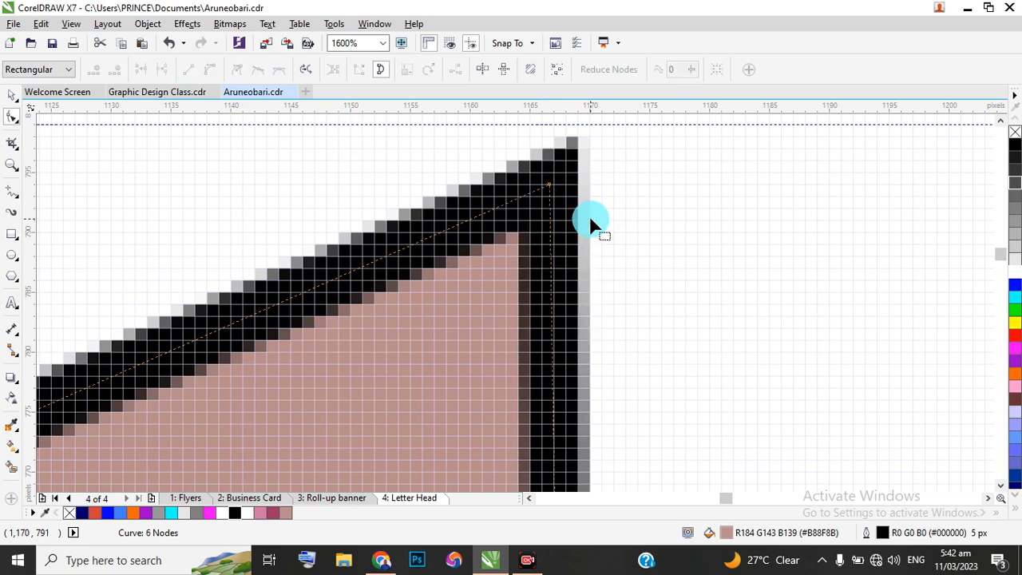
Step: Move the top-right corner node up to the guideline, then pull it back to about (1168, 795) px
scroll(591, 219, "down", 4)
scroll(601, 230, "up", 2)
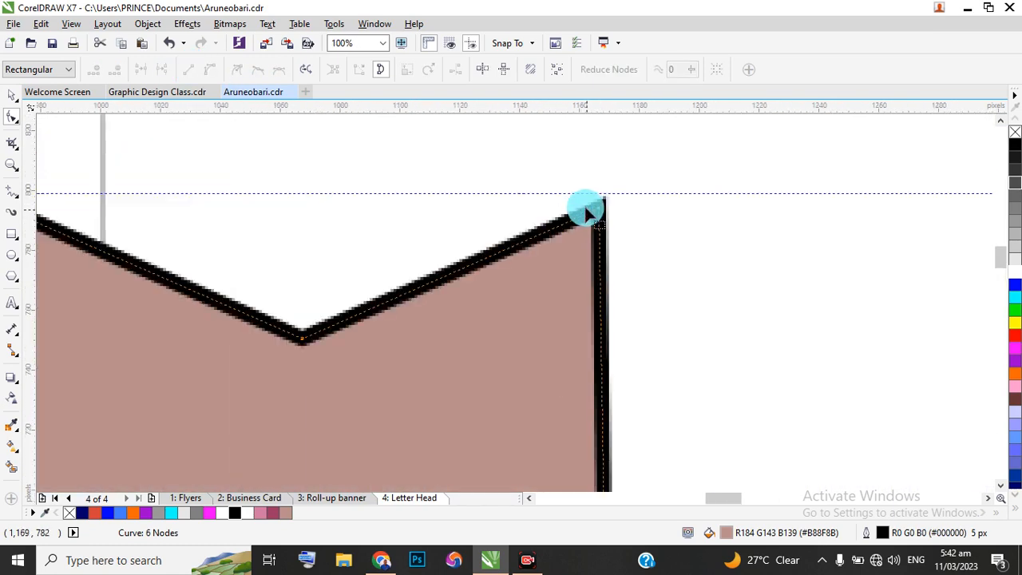
left_click_drag(599, 210, 609, 193)
scroll(622, 201, "down", 2)
scroll(611, 197, "up", 3)
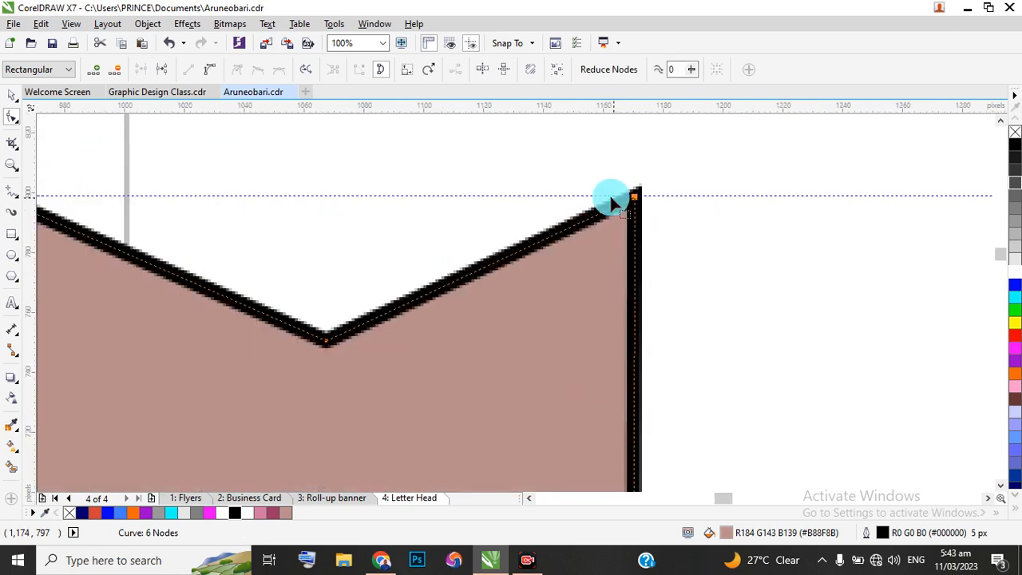
left_click_drag(655, 203, 624, 237)
scroll(646, 212, "up", 2)
scroll(646, 210, "up", 2)
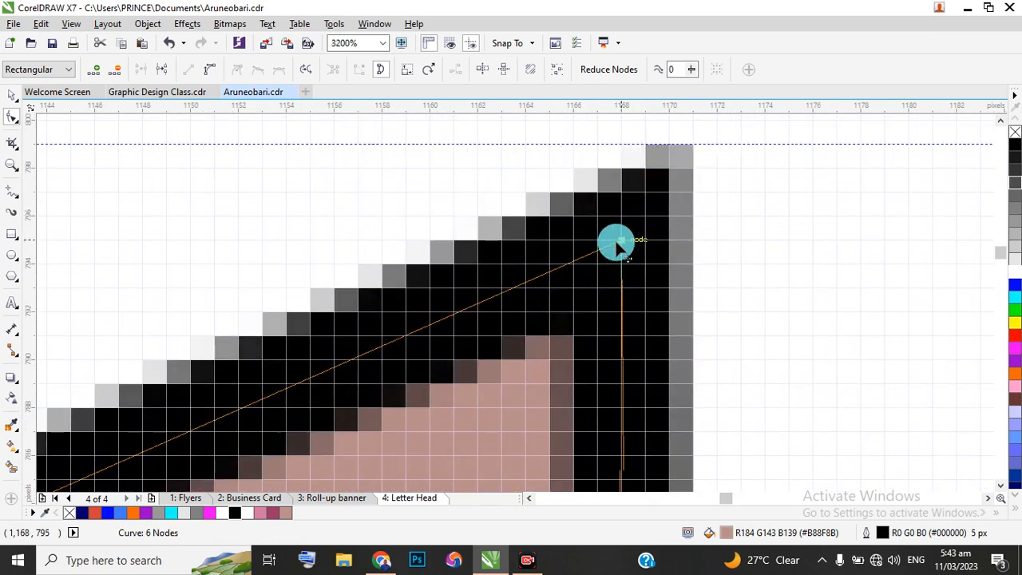
Step: Fine-tune the top-right corner node to about (1170, 796) px so the right side stands vertical
left_click(624, 239)
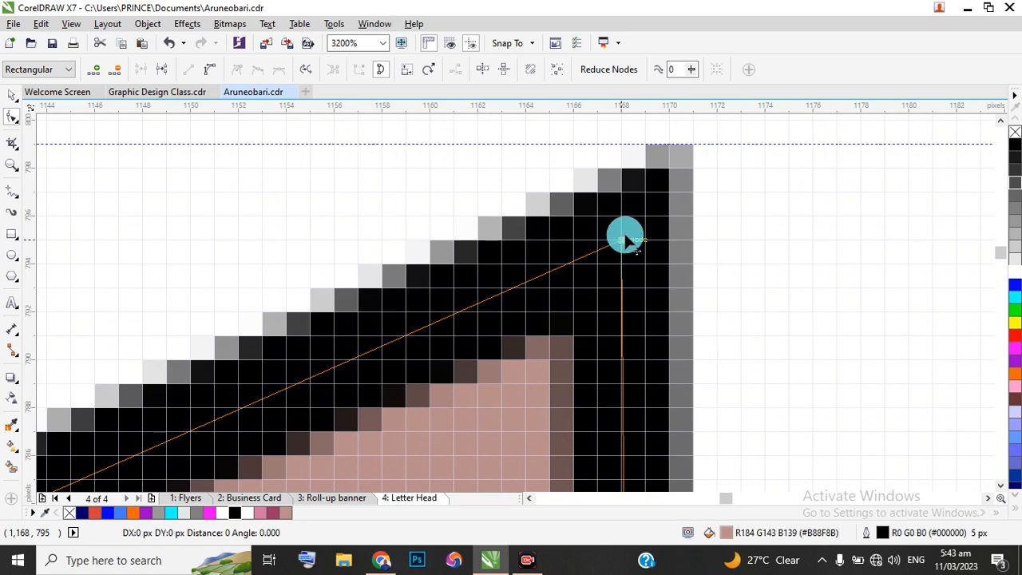
left_click_drag(625, 237, 647, 230)
scroll(604, 200, "down", 2)
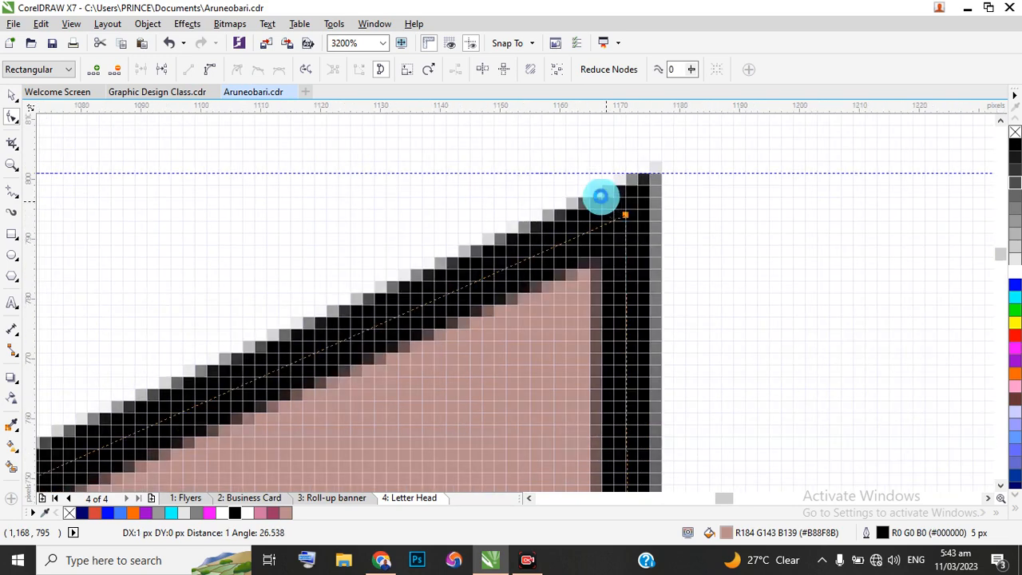
scroll(601, 196, "down", 4)
scroll(613, 205, "up", 4)
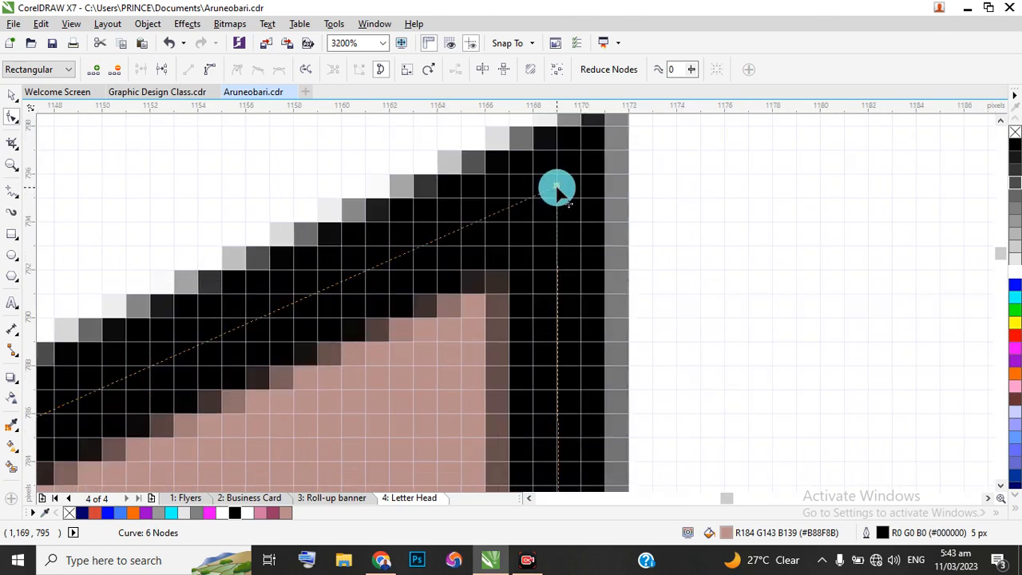
left_click_drag(558, 189, 593, 194)
scroll(593, 194, "down", 2)
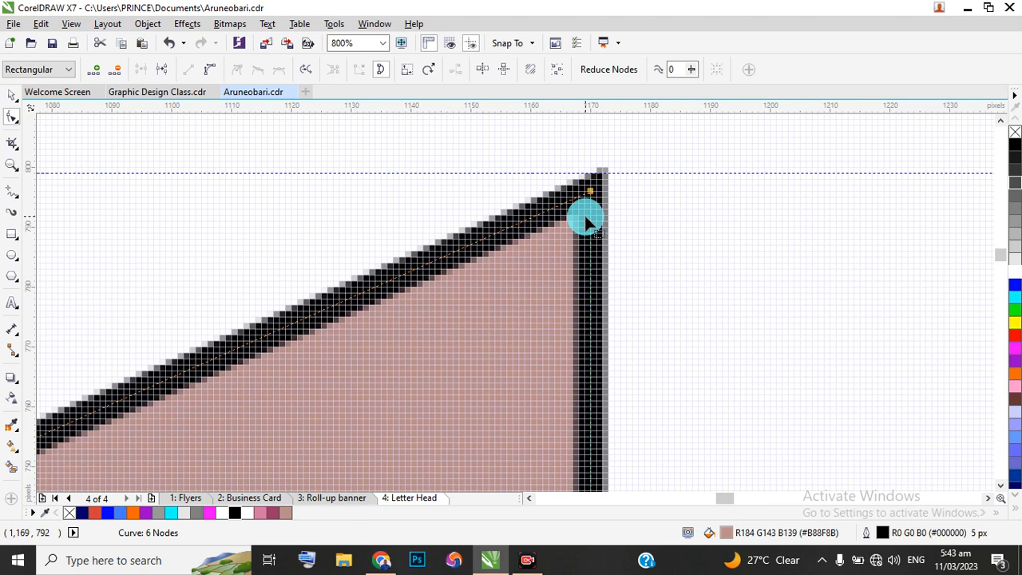
Step: Raise the notched shape's top-left corner node to about (968, 796) px, just below the guideline, to level it with the right corner
scroll(605, 216, "down", 3)
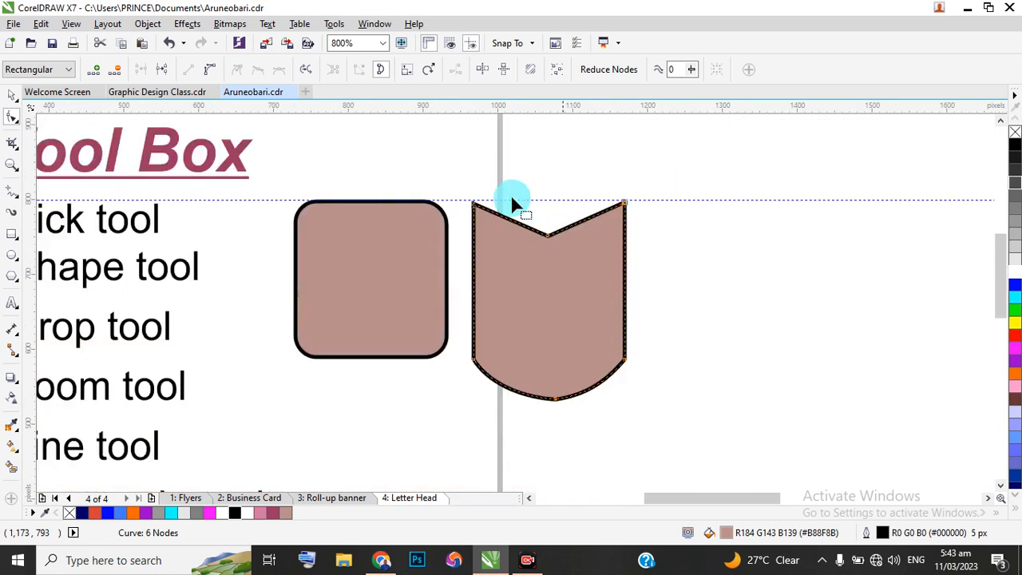
scroll(476, 196, "down", 2)
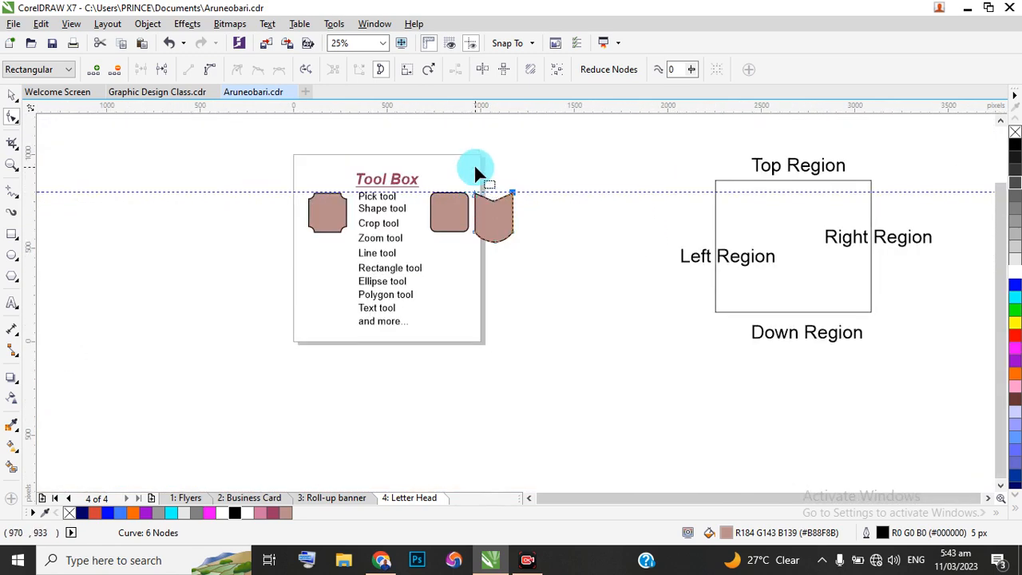
scroll(476, 178, "up", 4)
scroll(365, 177, "up", 3)
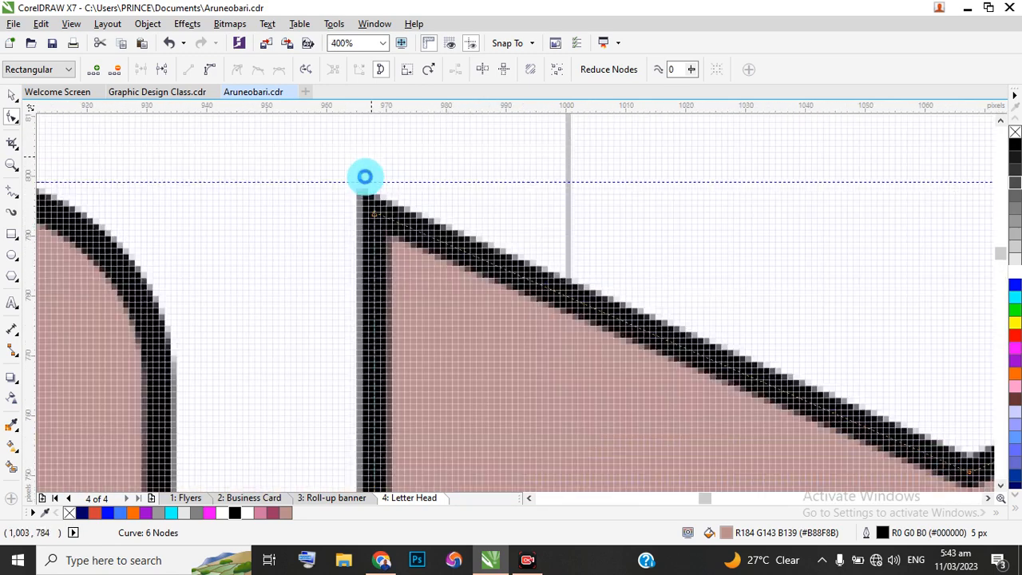
left_click_drag(385, 273, 380, 151)
scroll(380, 151, "down", 4)
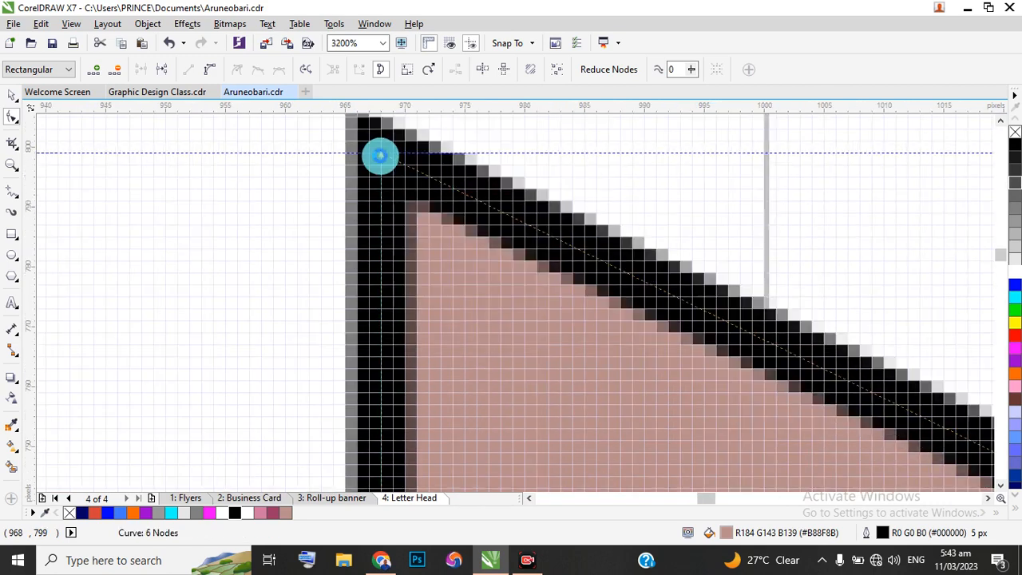
scroll(381, 190, "up", 4)
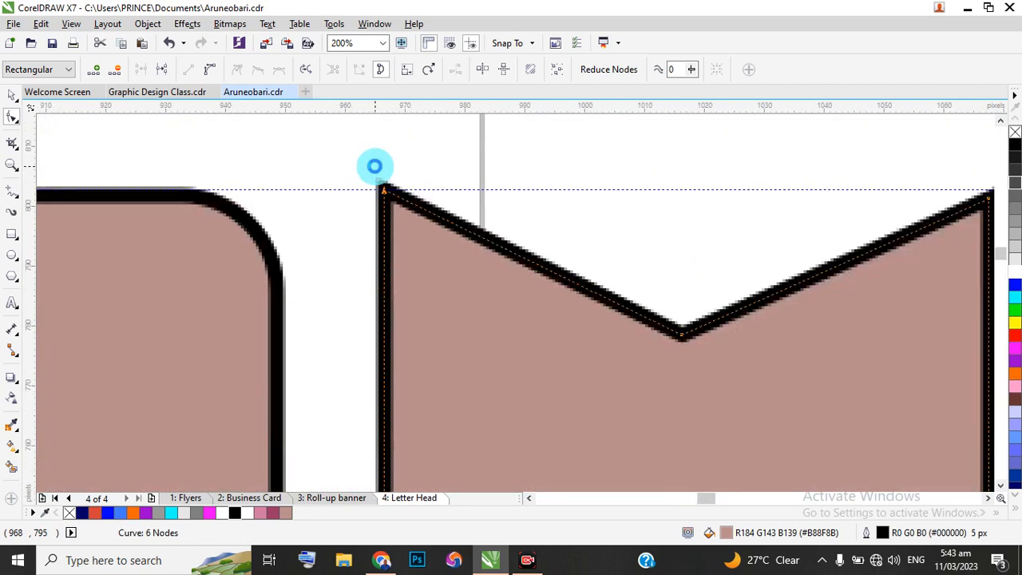
scroll(389, 214, "down", 2)
scroll(390, 215, "up", 2)
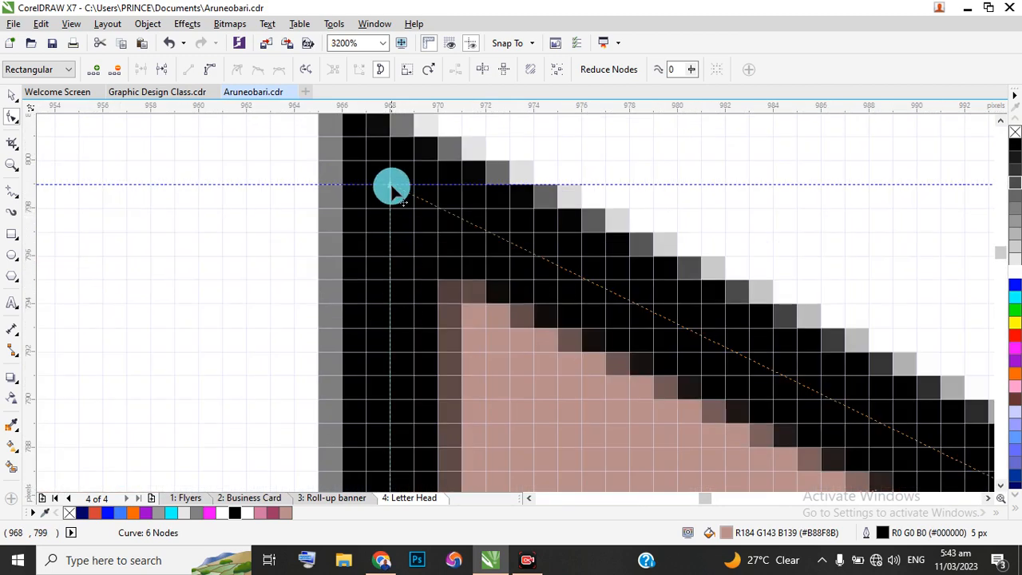
left_click_drag(391, 186, 384, 232)
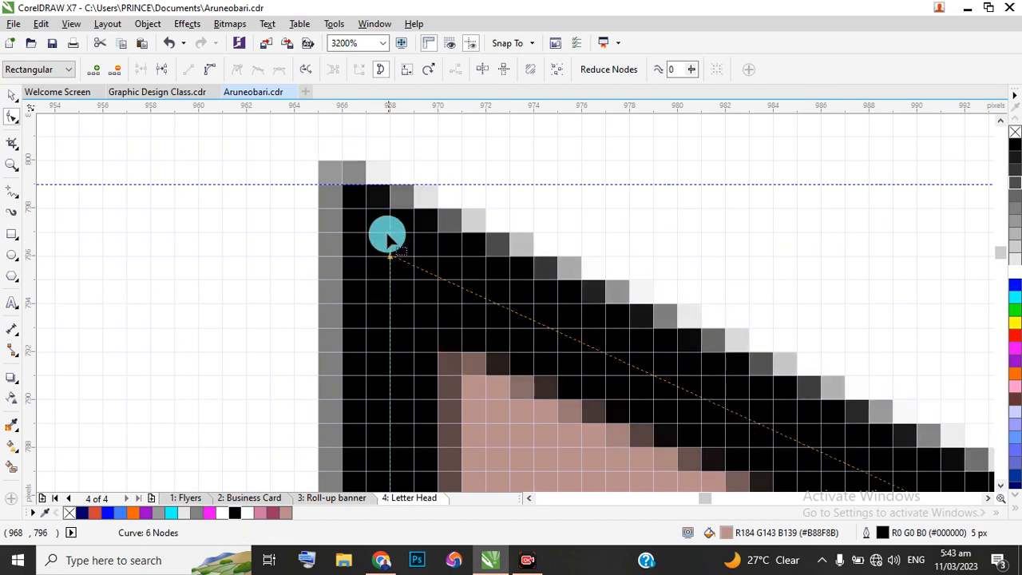
scroll(392, 192, "down", 4)
scroll(357, 188, "down", 2)
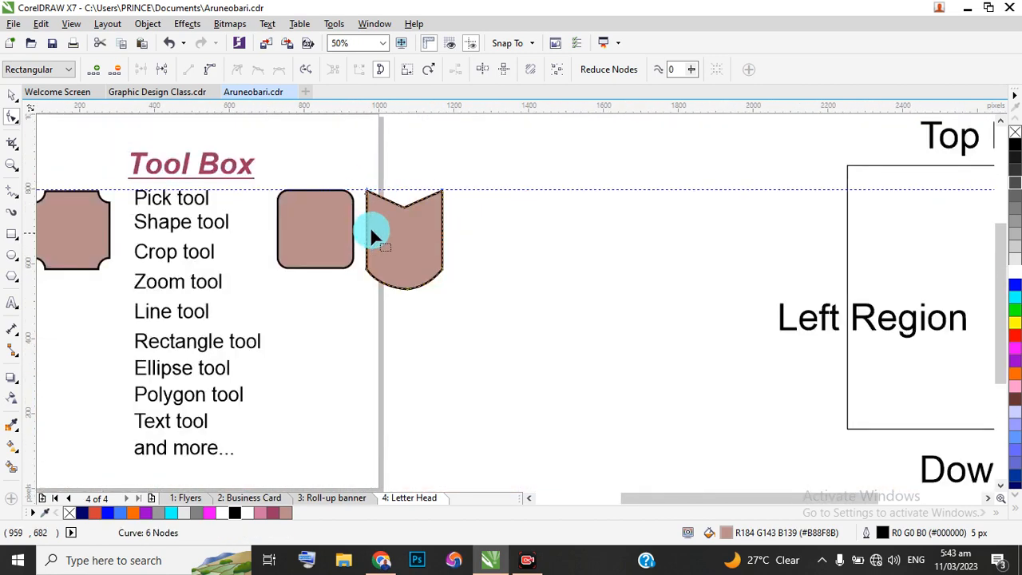
scroll(399, 251, "up", 1)
Step: Round off the notched shape with the Smooth tool, brushing along its right and left sides at a 472 px nib size
left_click(12, 96)
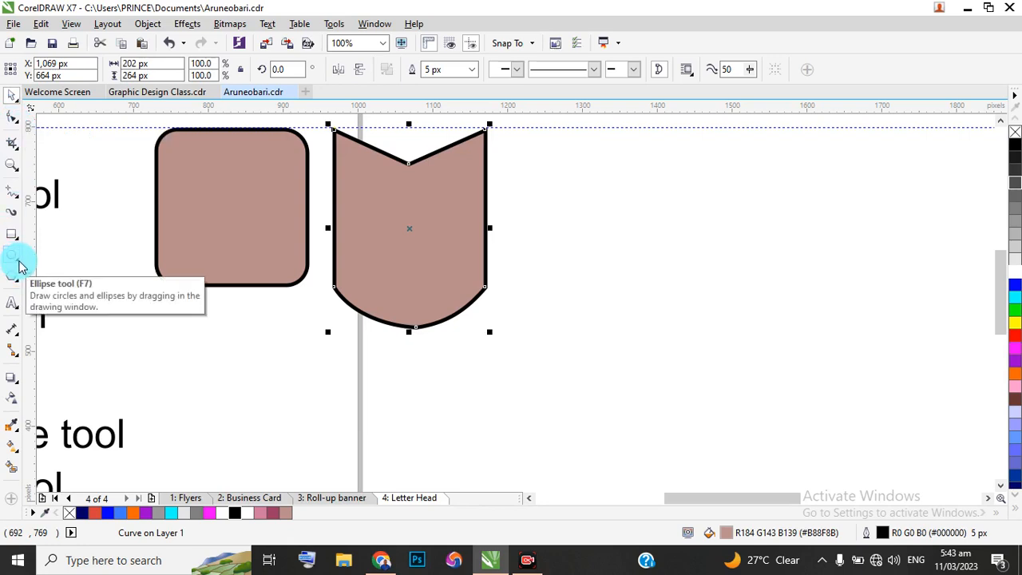
left_click(19, 125)
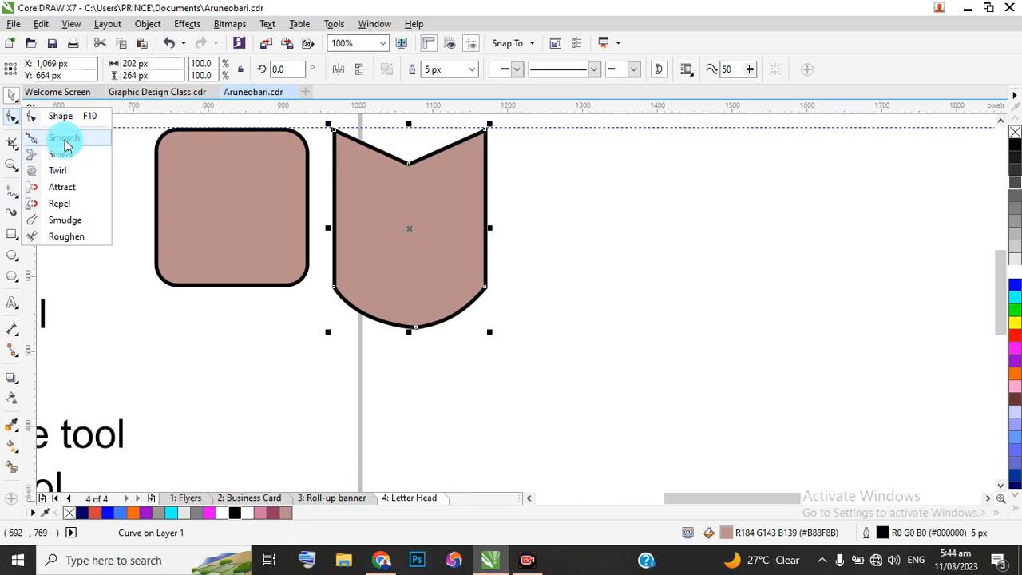
left_click(66, 144)
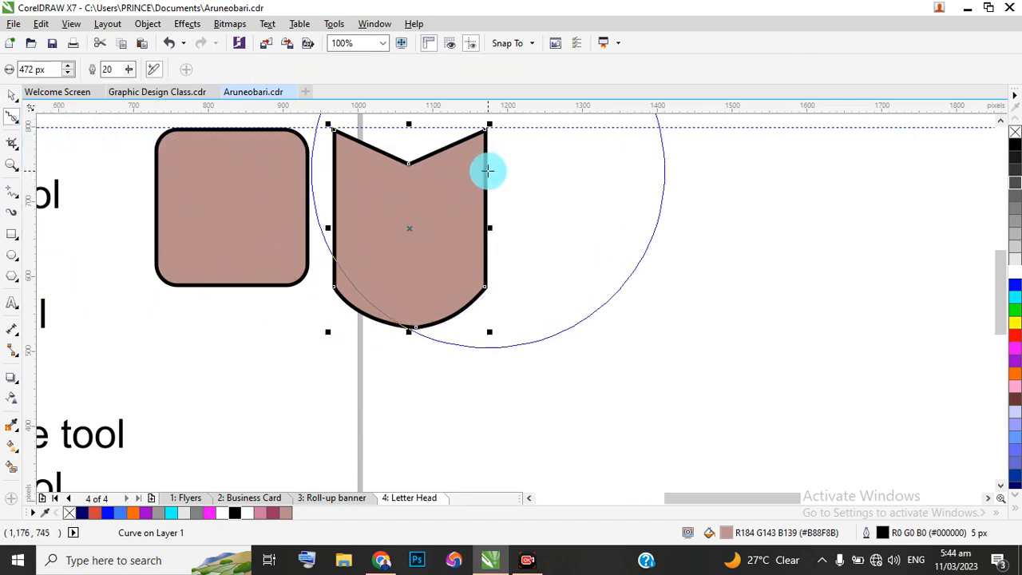
mouse_move(488, 170)
left_mouse_down()
mouse_move(483, 249)
mouse_move(497, 206)
mouse_move(372, 225)
mouse_move(337, 205)
mouse_move(333, 218)
mouse_move(369, 148)
mouse_move(473, 150)
mouse_move(444, 308)
mouse_move(489, 257)
mouse_move(490, 223)
left_mouse_up()
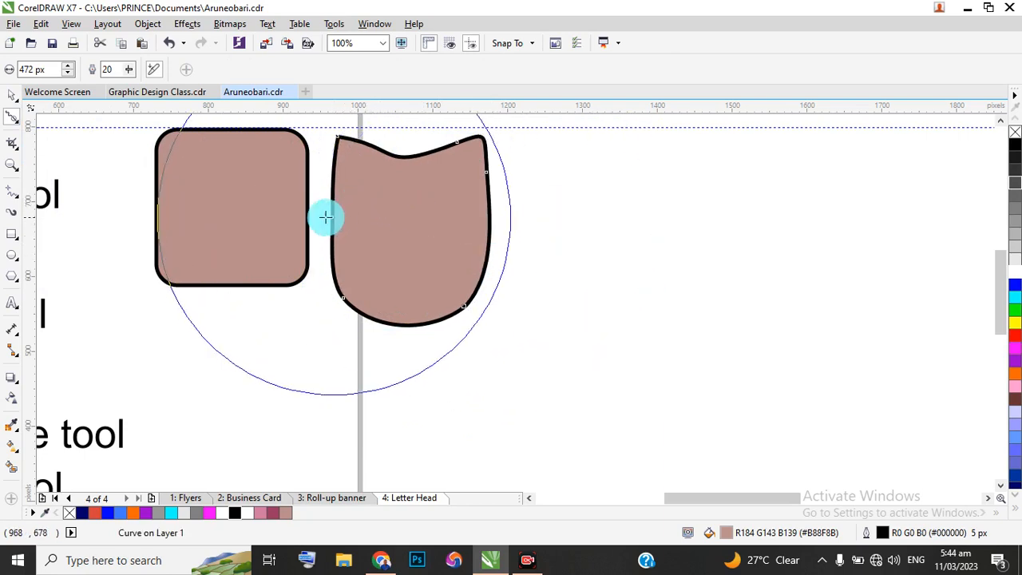
mouse_move(326, 216)
left_mouse_down()
mouse_move(352, 208)
mouse_move(378, 171)
mouse_move(453, 143)
mouse_move(447, 153)
mouse_move(378, 151)
mouse_move(375, 140)
mouse_move(463, 144)
mouse_move(475, 157)
mouse_move(410, 294)
mouse_move(397, 255)
left_mouse_up()
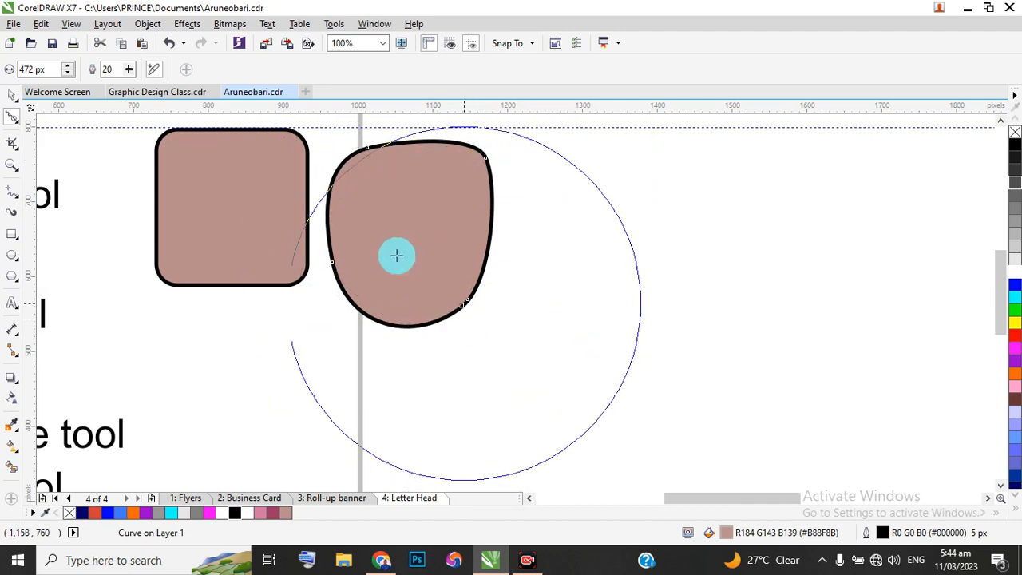
Step: Switch back to the Shape tool and display the tools grouped with the Crop tool
left_click(19, 126)
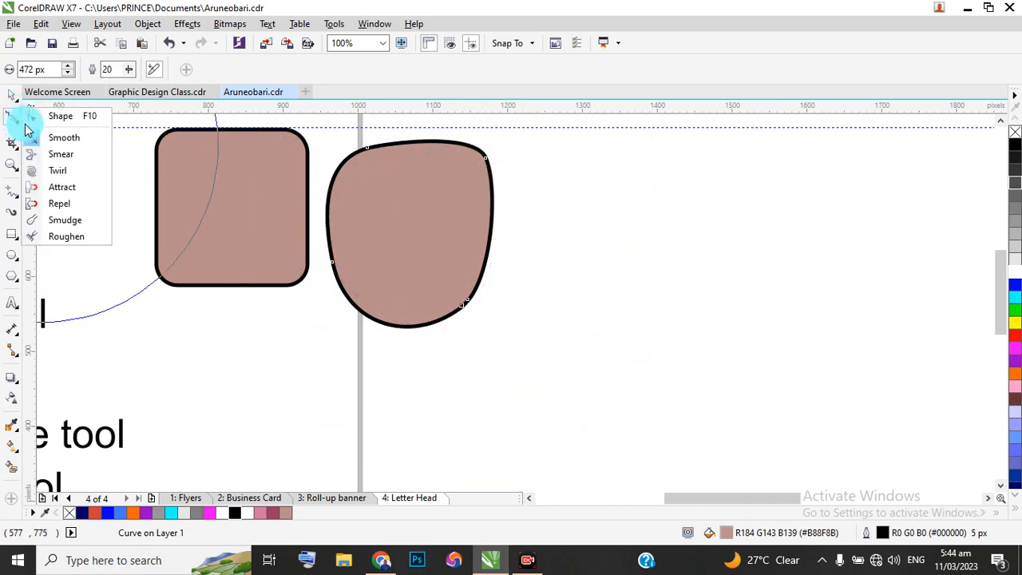
left_click(67, 118)
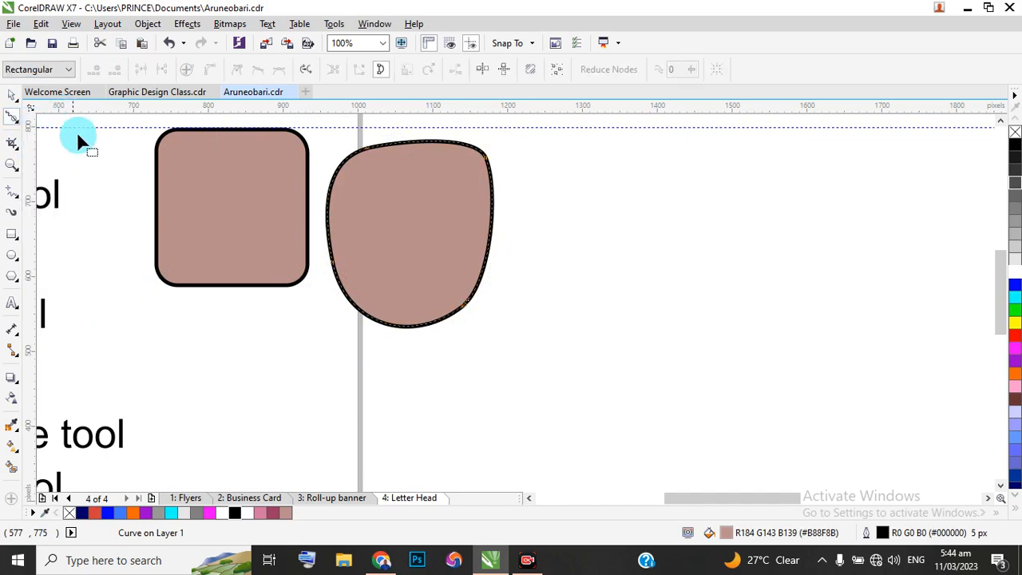
scroll(399, 224, "down", 2)
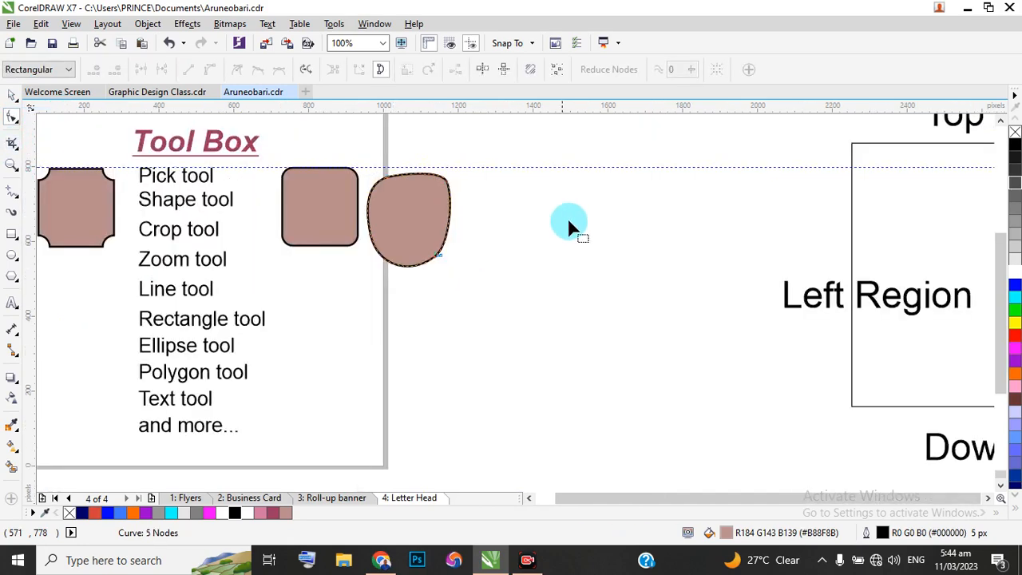
scroll(364, 223, "up", 2)
scroll(363, 228, "down", 1)
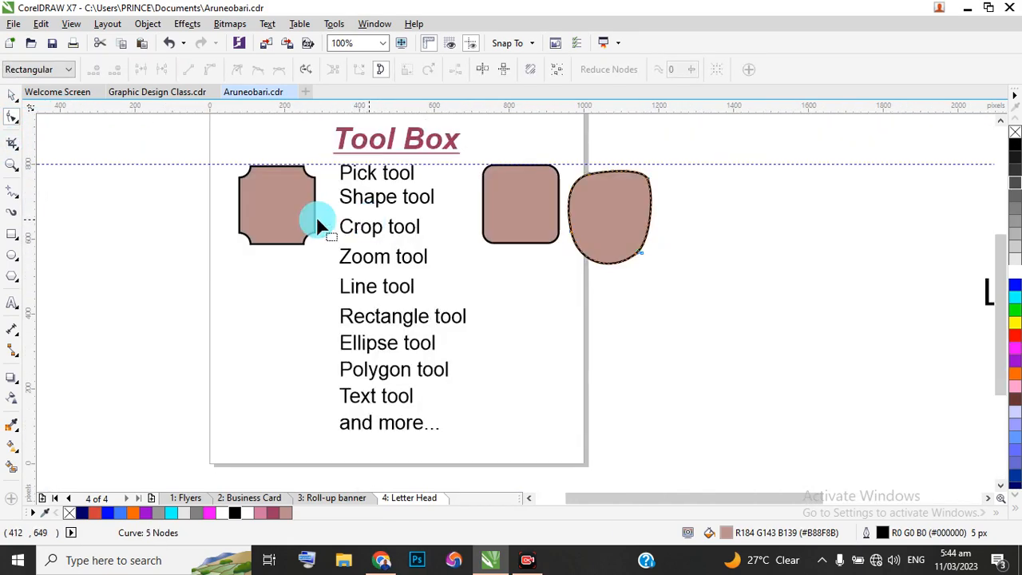
left_click(19, 153)
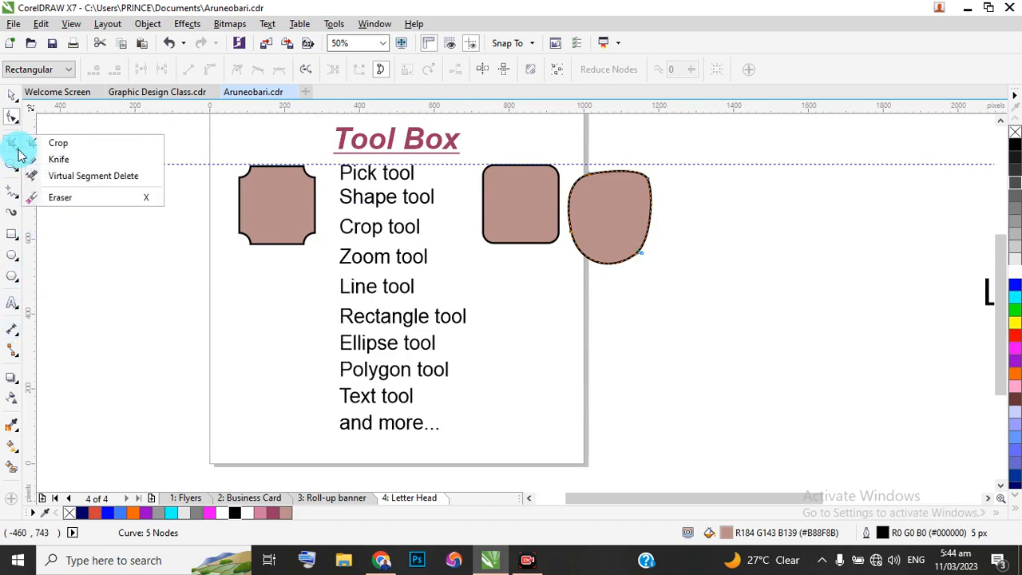
Step: Try splitting the scalloped square across its middle with the Knife tool and moving the upper half up, and undo both
left_click(70, 163)
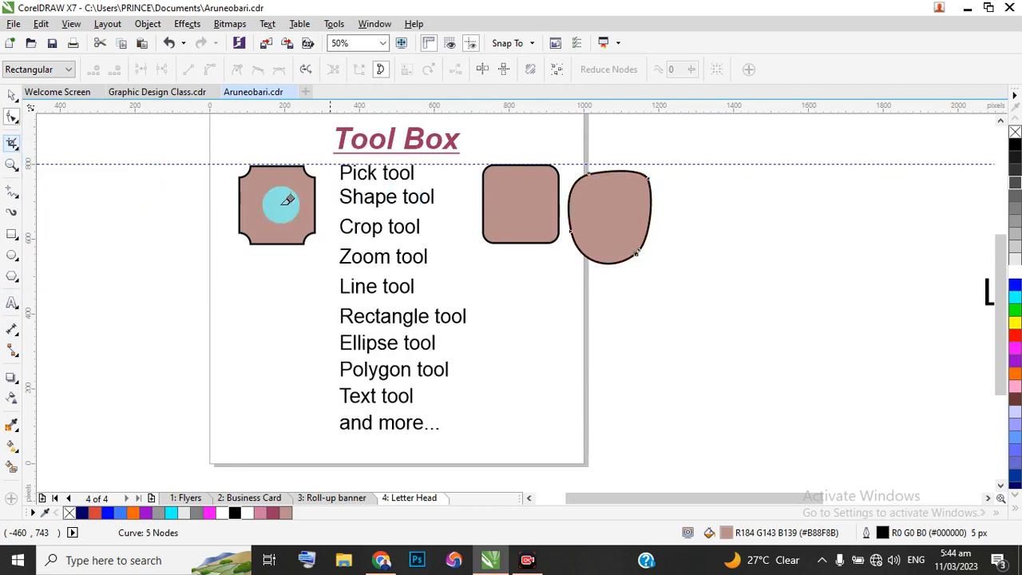
mouse_move(243, 193)
left_mouse_down()
mouse_move(312, 198)
mouse_move(278, 184)
mouse_move(269, 145)
left_mouse_up()
left_click(12, 95)
scroll(258, 186, "down", 1)
scroll(254, 181, "up", 1)
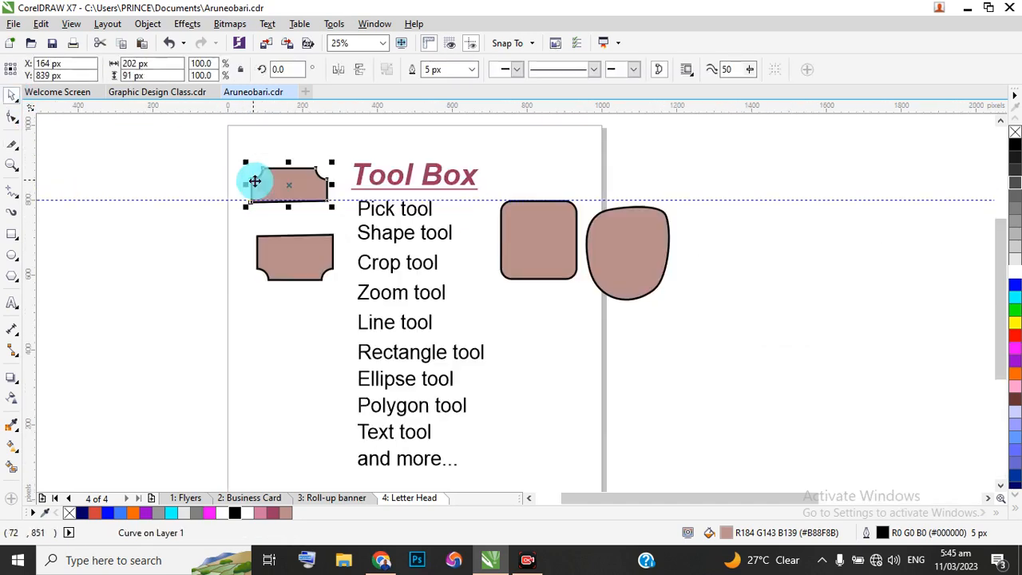
key("ctrl+z")
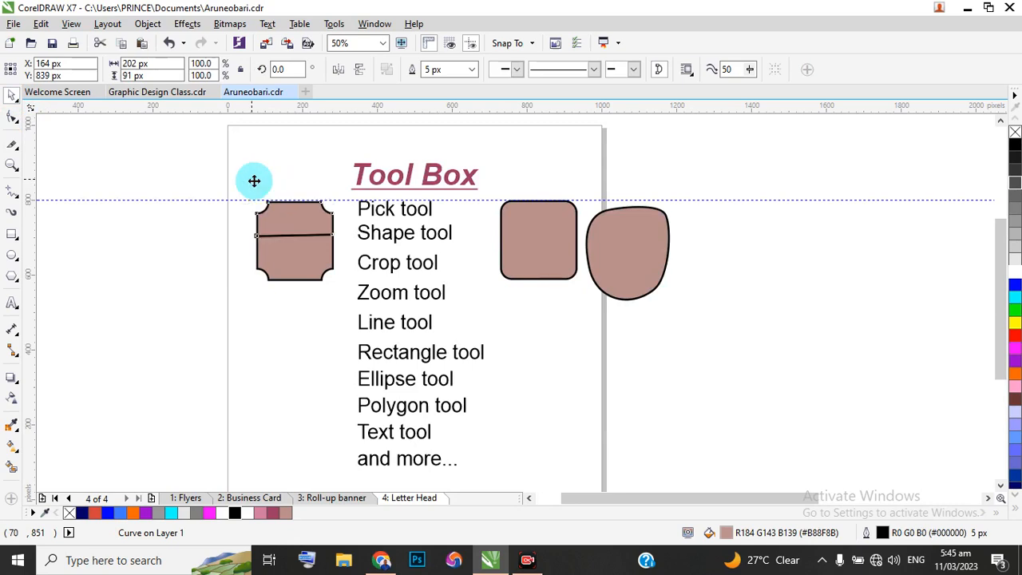
key("ctrl+z")
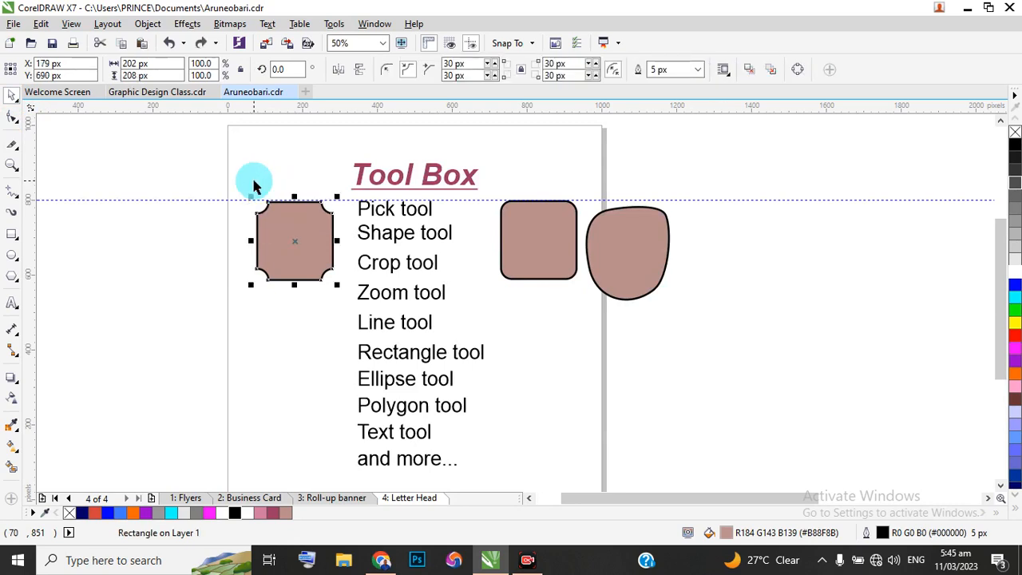
Step: Roughen the top edge of the rounded curve shape with the Roughen tool at a 10 px nib, and undo the long stroke
left_click(20, 126)
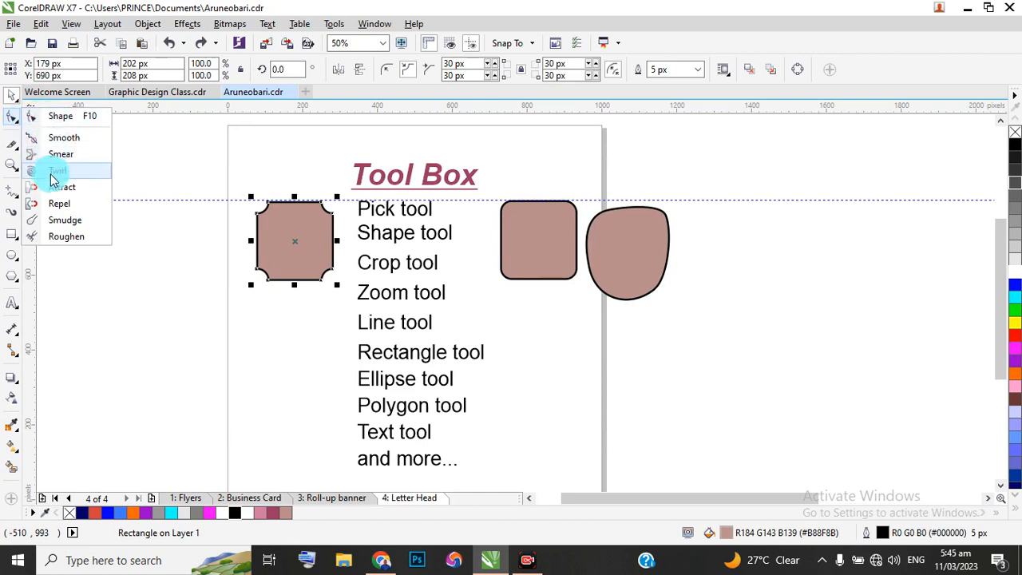
left_click(20, 126)
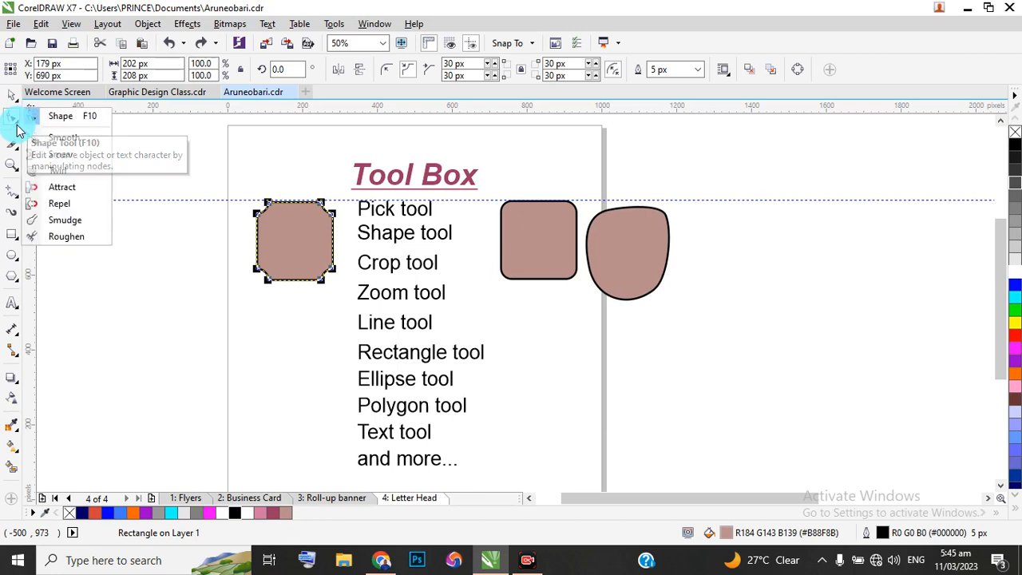
left_click(72, 237)
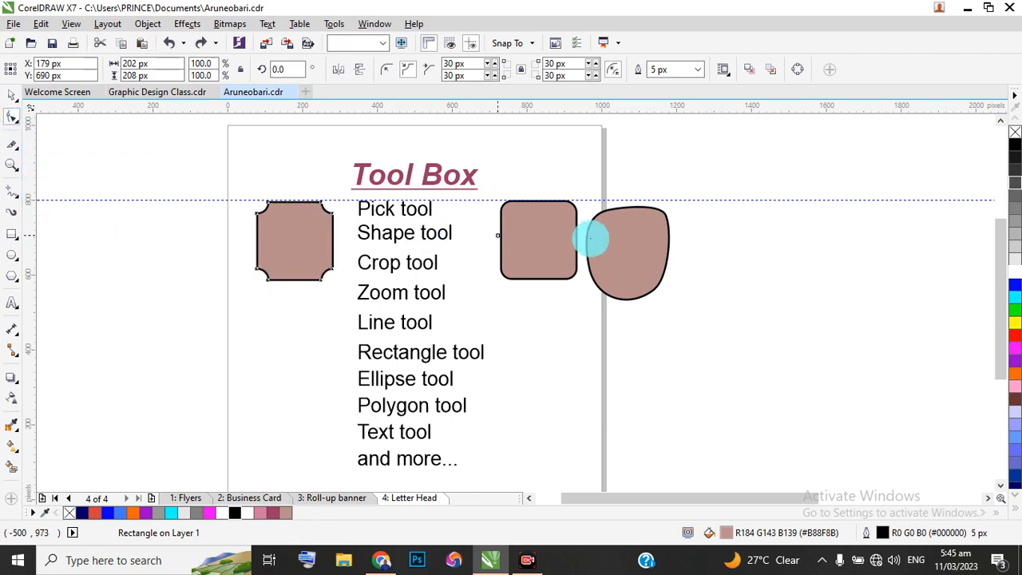
mouse_move(664, 243)
left_mouse_down()
mouse_move(632, 246)
mouse_move(666, 241)
left_mouse_up()
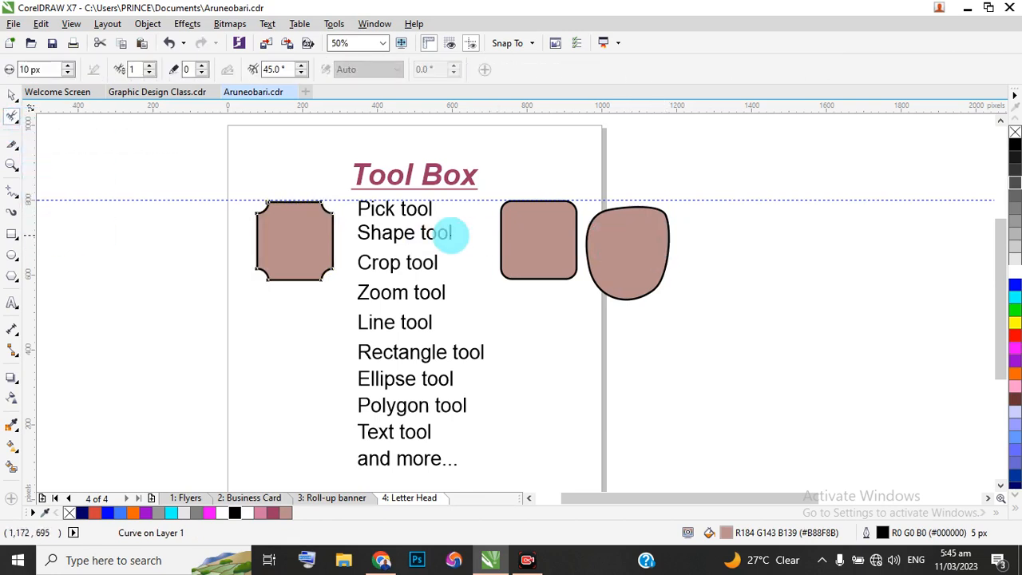
scroll(610, 226, "up", 3)
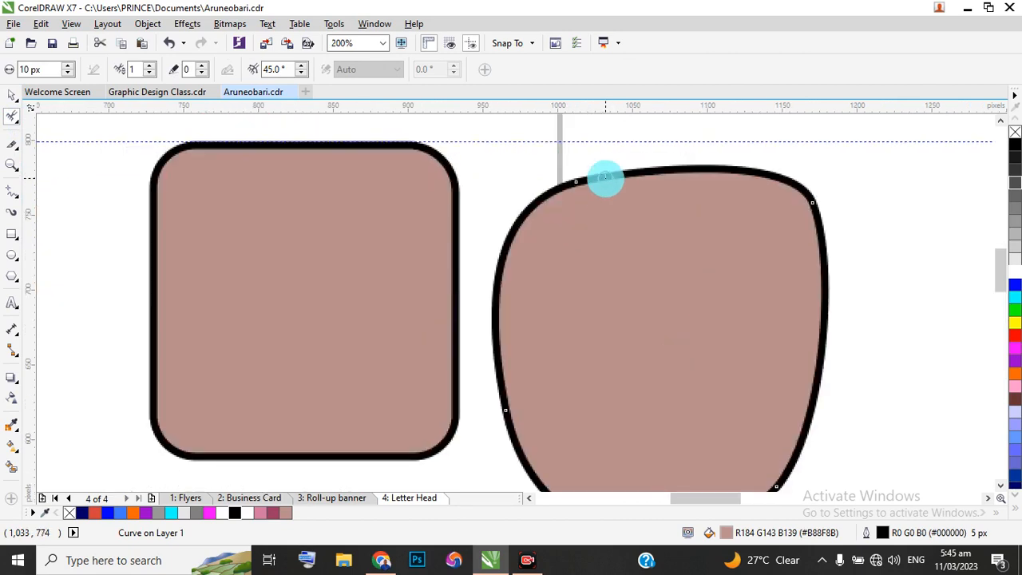
mouse_move(602, 177)
left_mouse_down()
mouse_move(598, 167)
mouse_move(657, 169)
mouse_move(666, 157)
mouse_move(720, 163)
left_mouse_up()
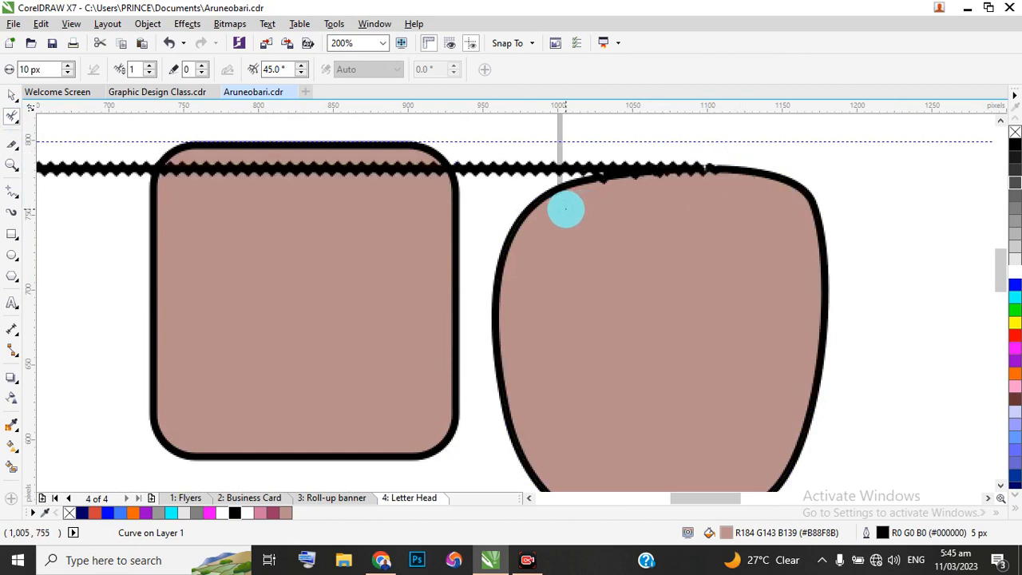
key("ctrl+z")
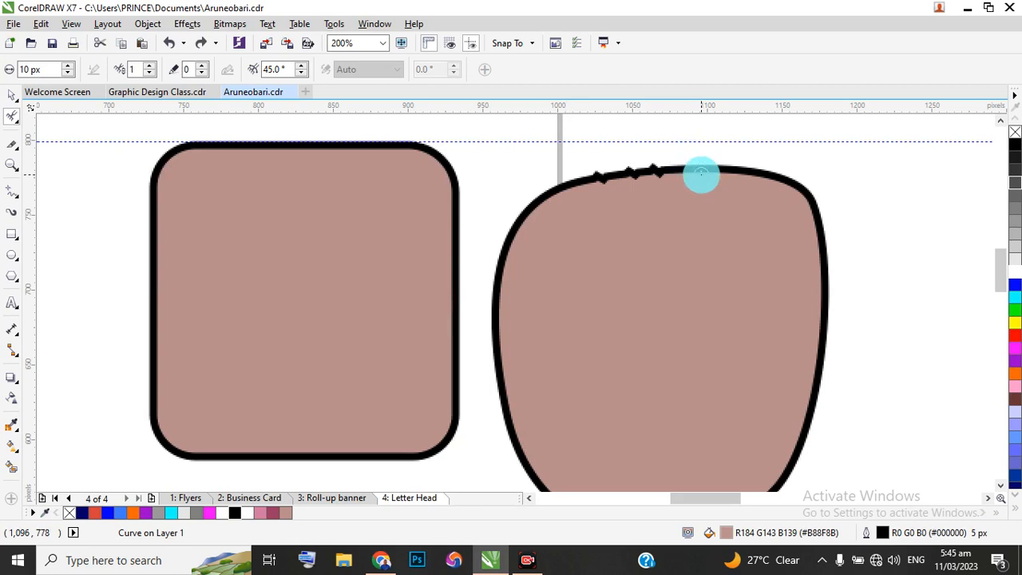
Step: Add more roughening to the curve shape, including a spike rising from its top edge and a nick on its right side
left_click_drag(705, 183, 718, 175)
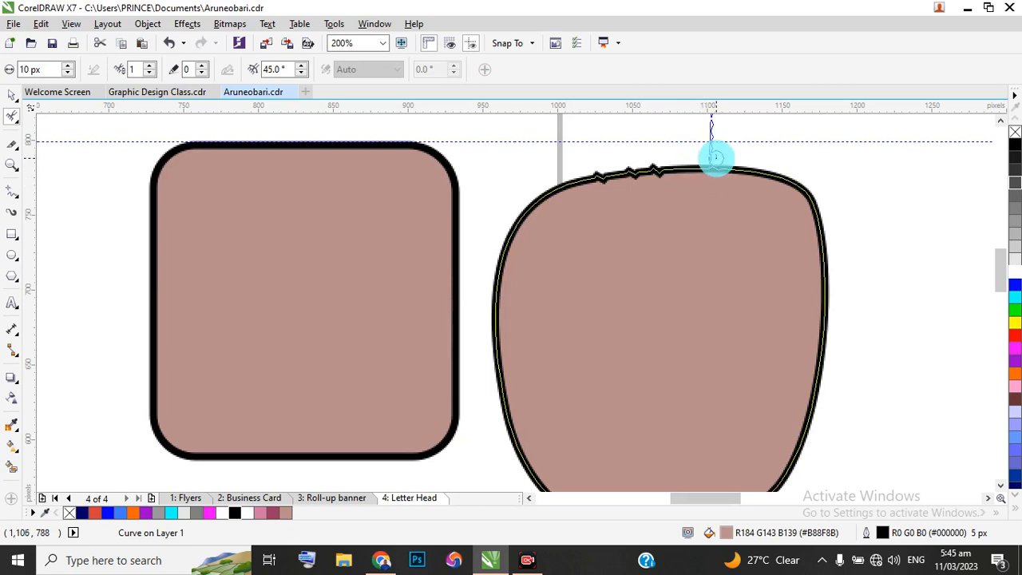
left_click(714, 155)
scroll(636, 215, "down", 2)
left_click_drag(643, 202, 621, 209)
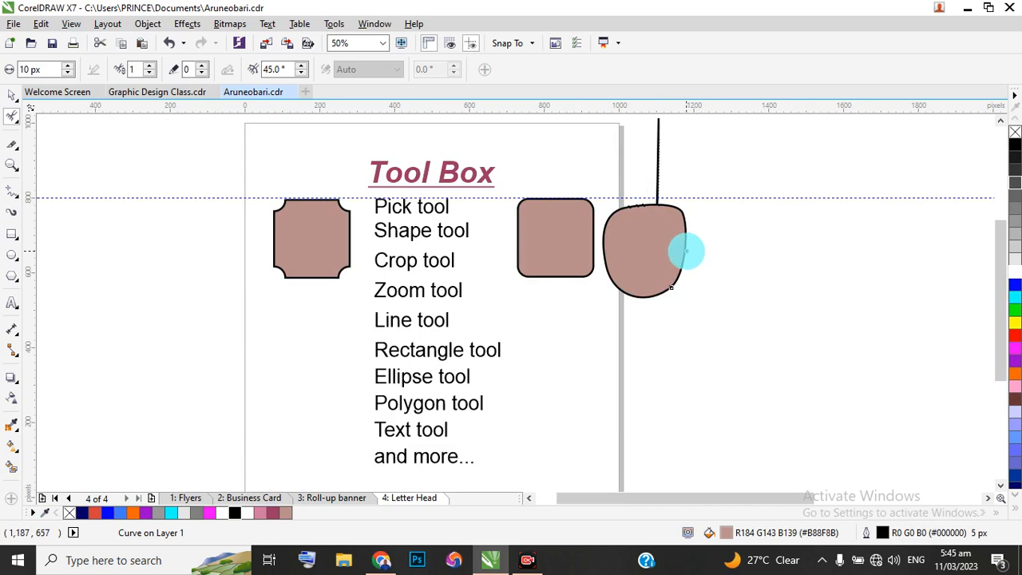
scroll(656, 202, "up", 2)
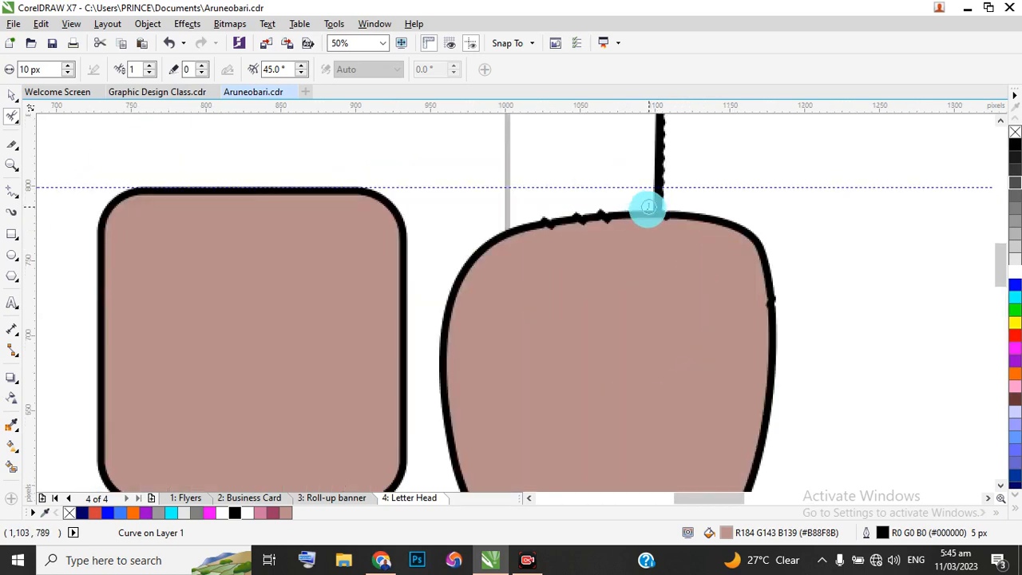
mouse_move(639, 218)
left_mouse_down()
mouse_move(631, 232)
mouse_move(634, 221)
left_mouse_up()
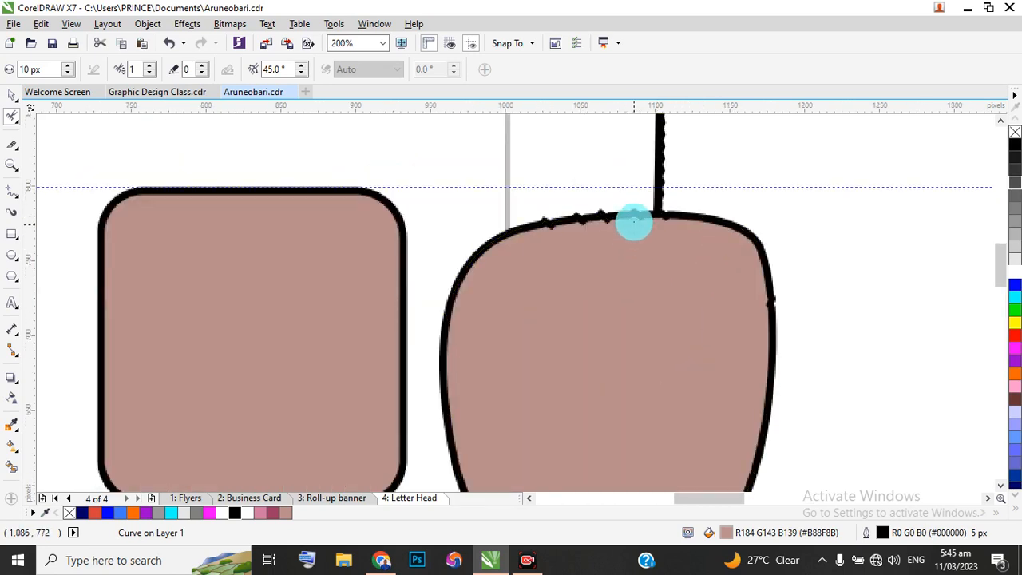
Step: Show the roughened shape's nodes with the Shape tool, and delete the whole shape
left_click(20, 127)
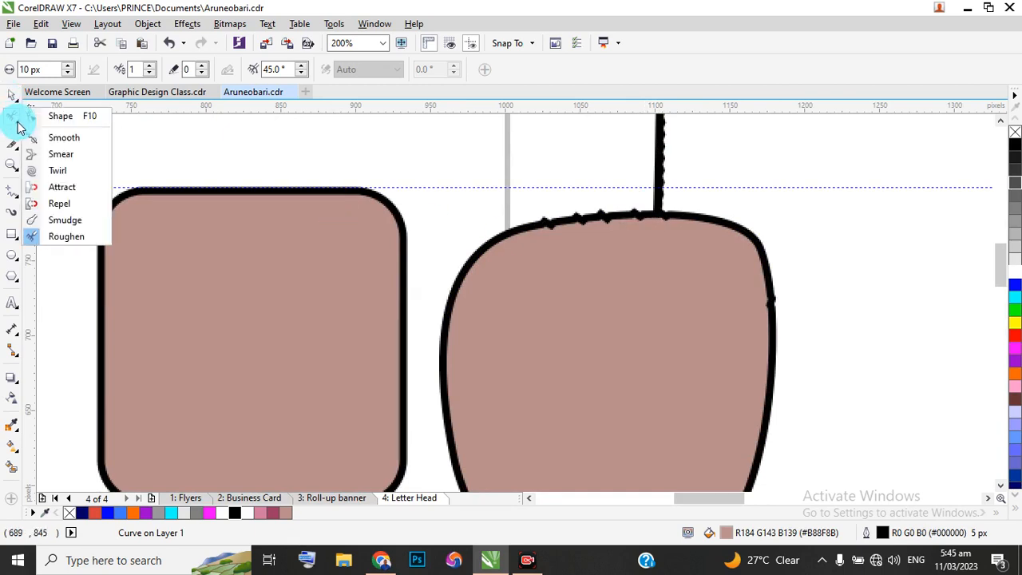
left_click(60, 117)
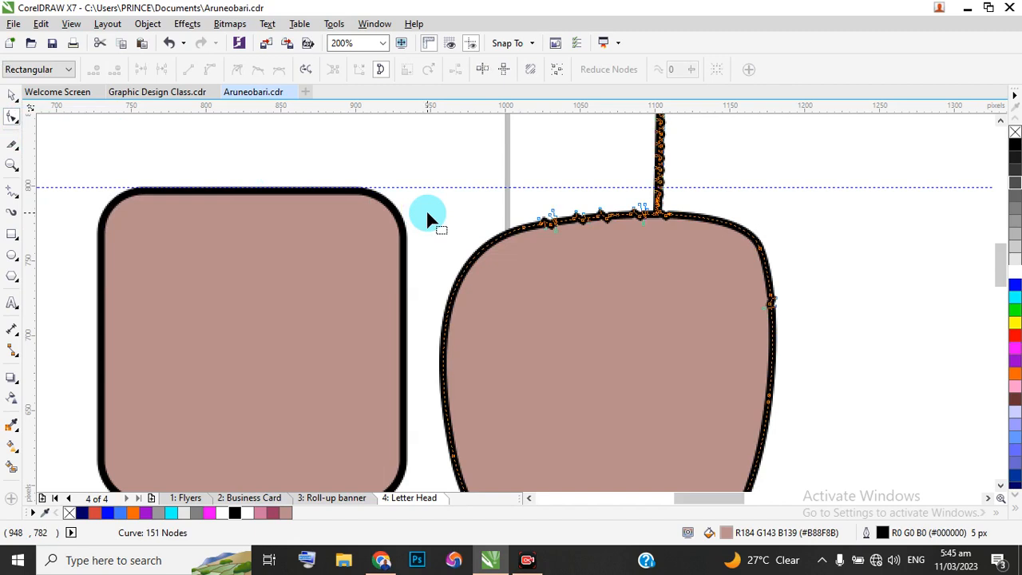
left_click(14, 99)
left_click(614, 247)
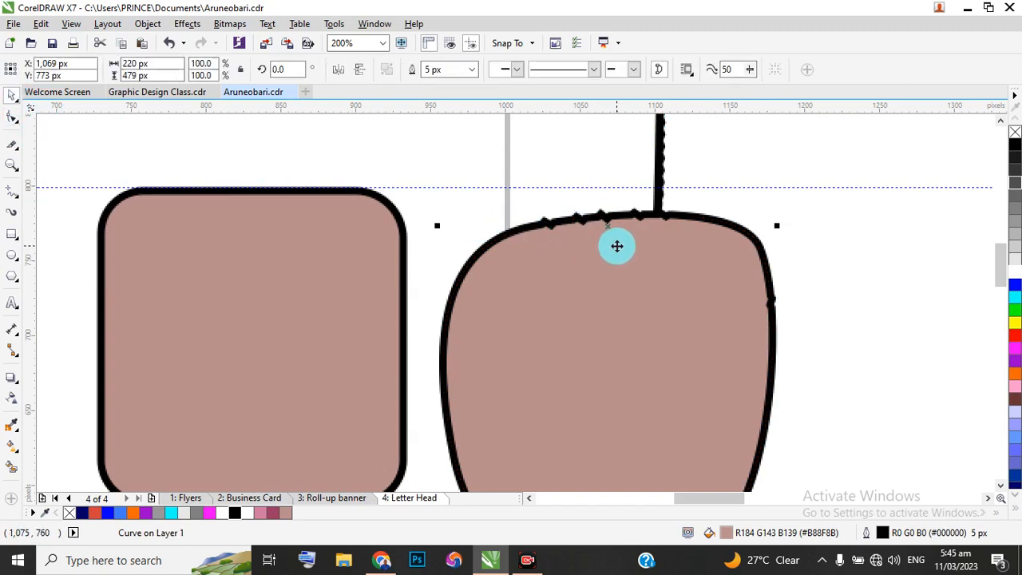
key("Delete")
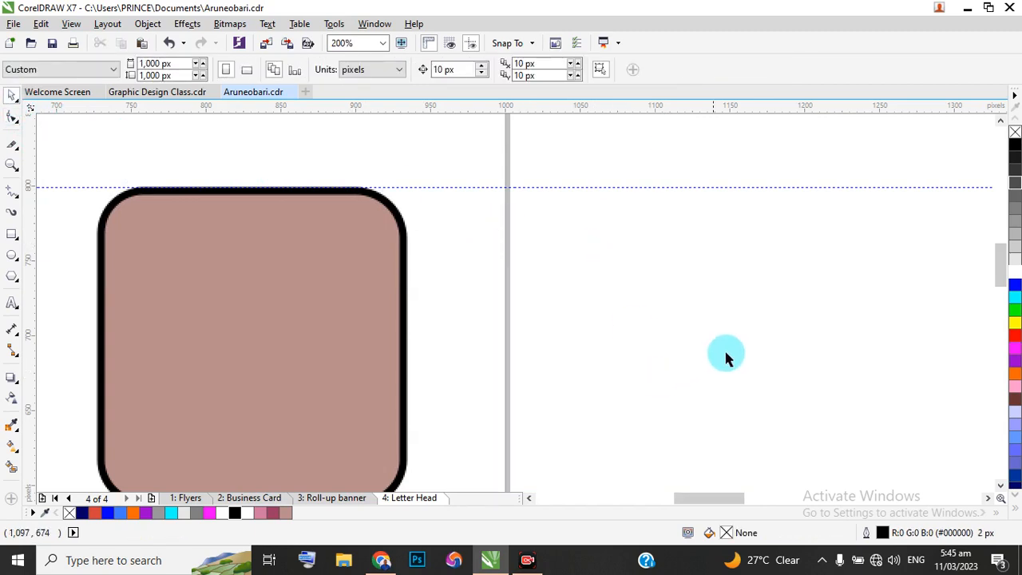
Step: Make Crop the active tool in place of the Knife
scroll(663, 303, "down", 3)
scroll(664, 304, "down", 2)
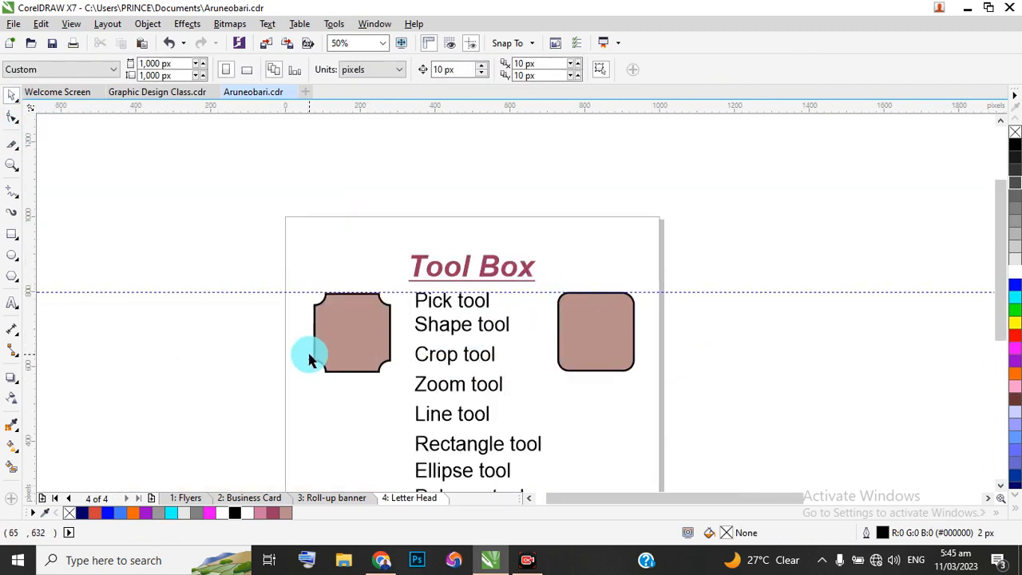
scroll(317, 343, "up", 2)
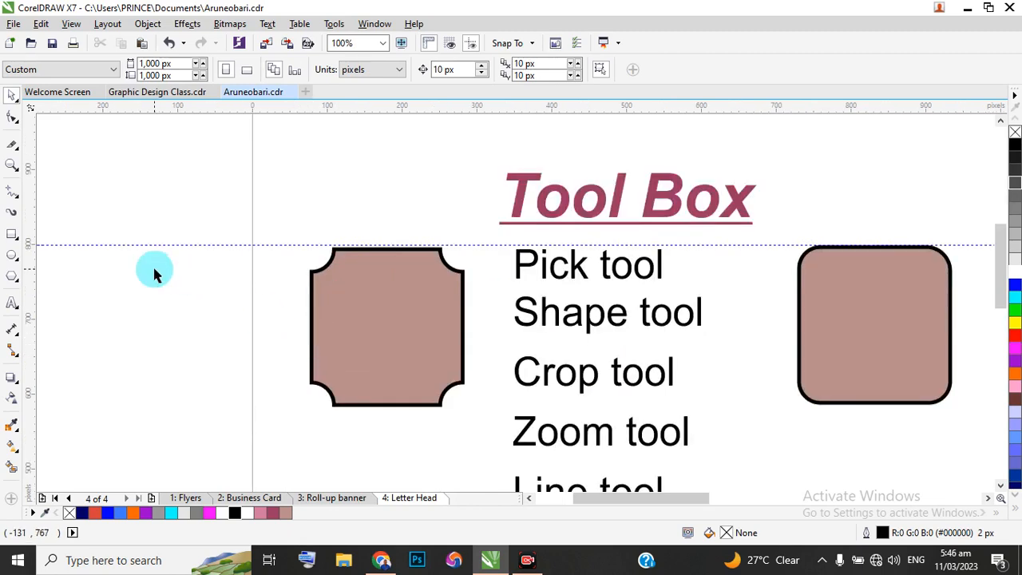
left_click(19, 151)
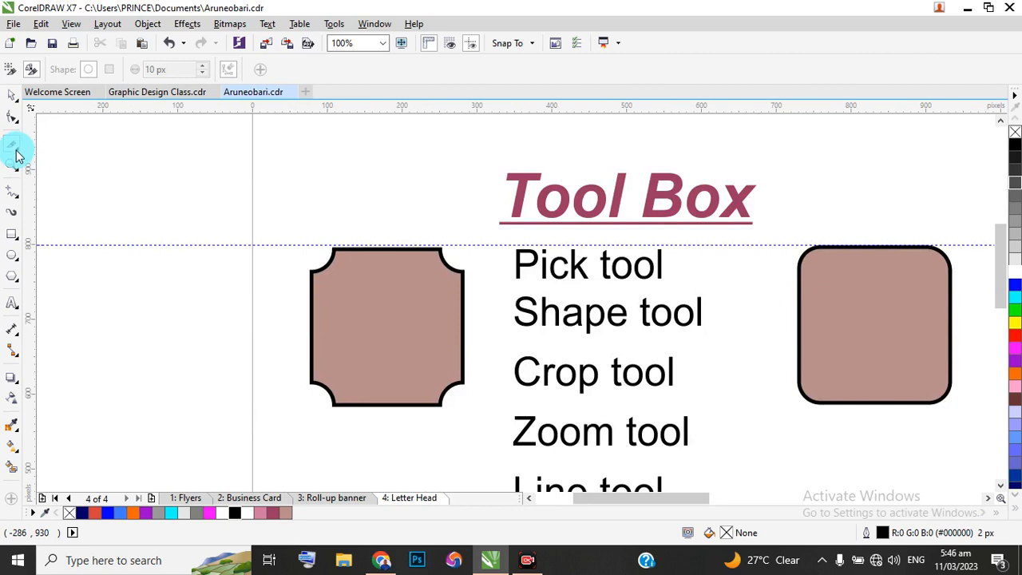
left_click(19, 154)
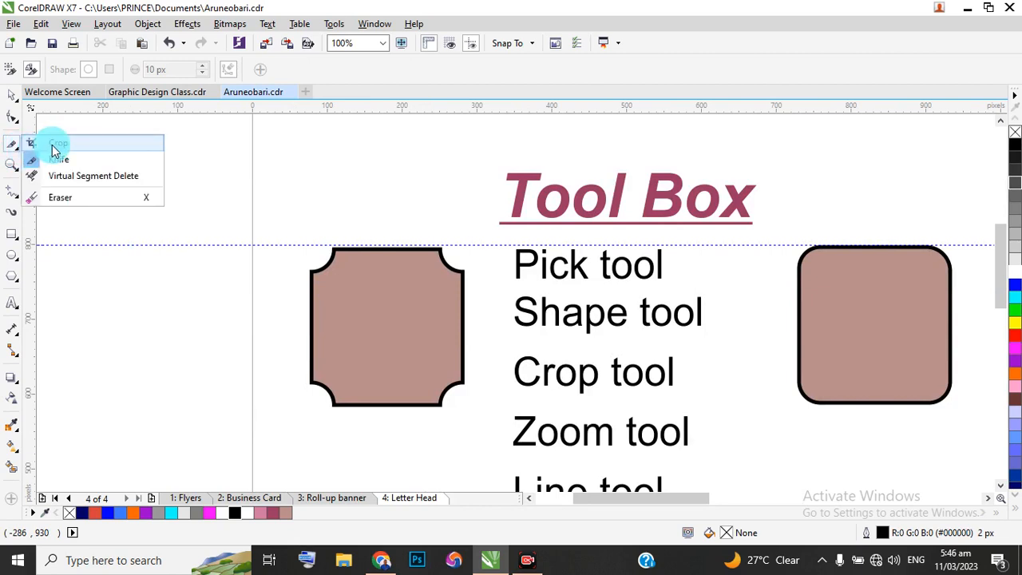
left_click(54, 150)
scroll(381, 244, "down", 2)
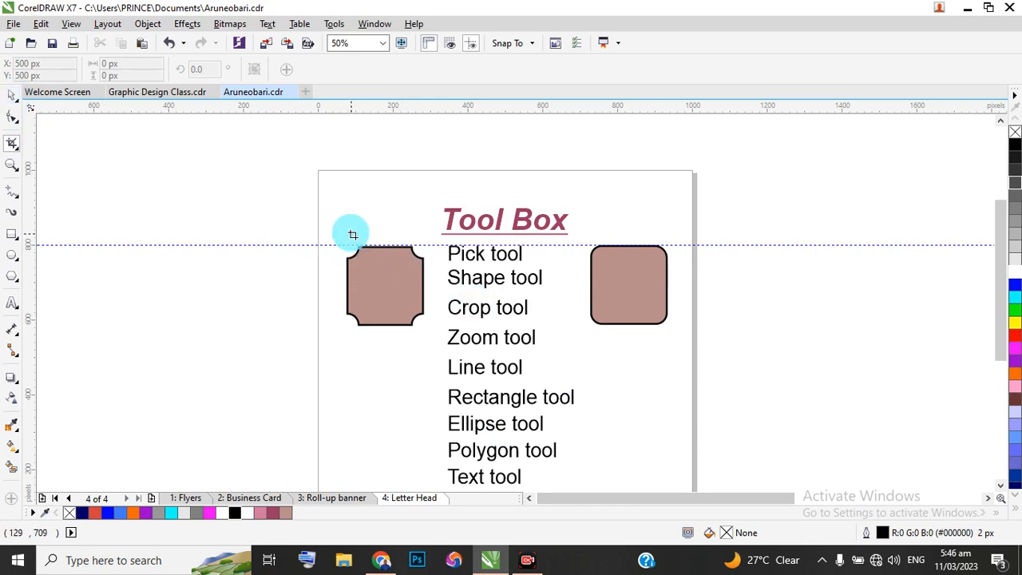
Step: Place a copy of the scalloped square in the empty area left of the page, centred at about X -305, Y 655 px
left_click(12, 94)
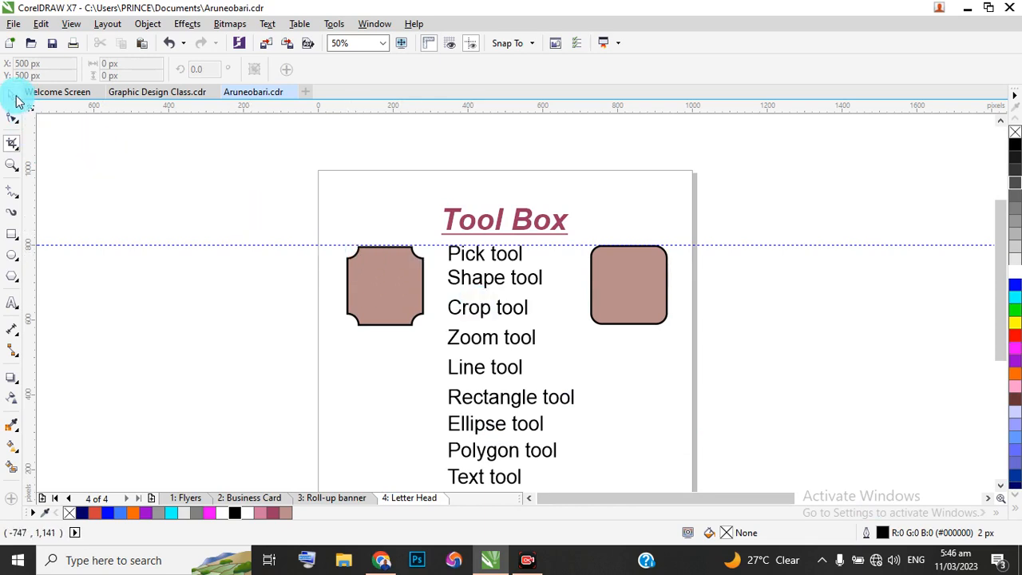
left_click(378, 289)
left_click_drag(379, 288, 204, 299)
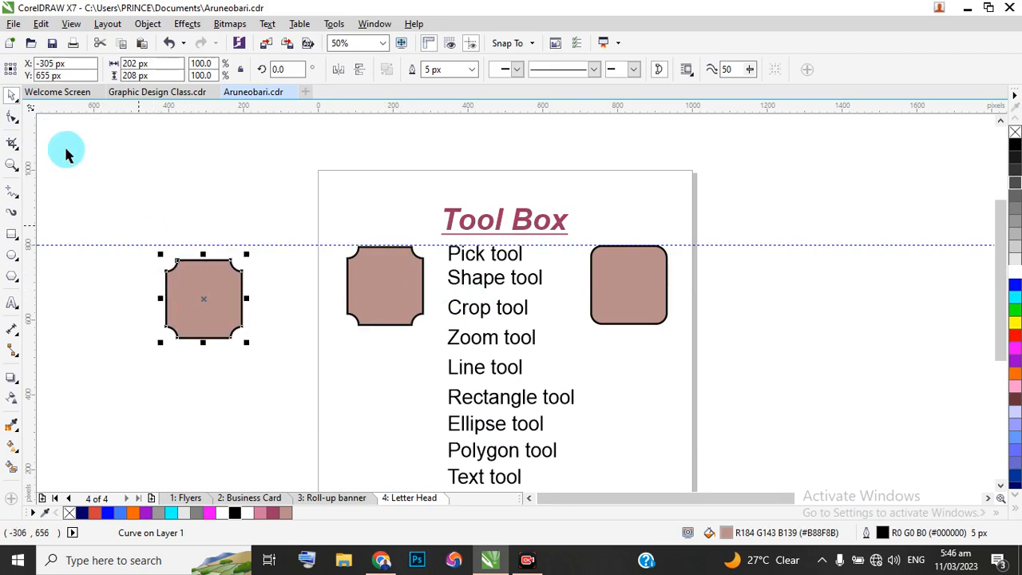
Step: Crop the copied scalloped square to its upper part with a crop area of about 256 × 92 px
left_click(12, 143)
scroll(180, 262, "up", 1)
left_click_drag(131, 241, 317, 308)
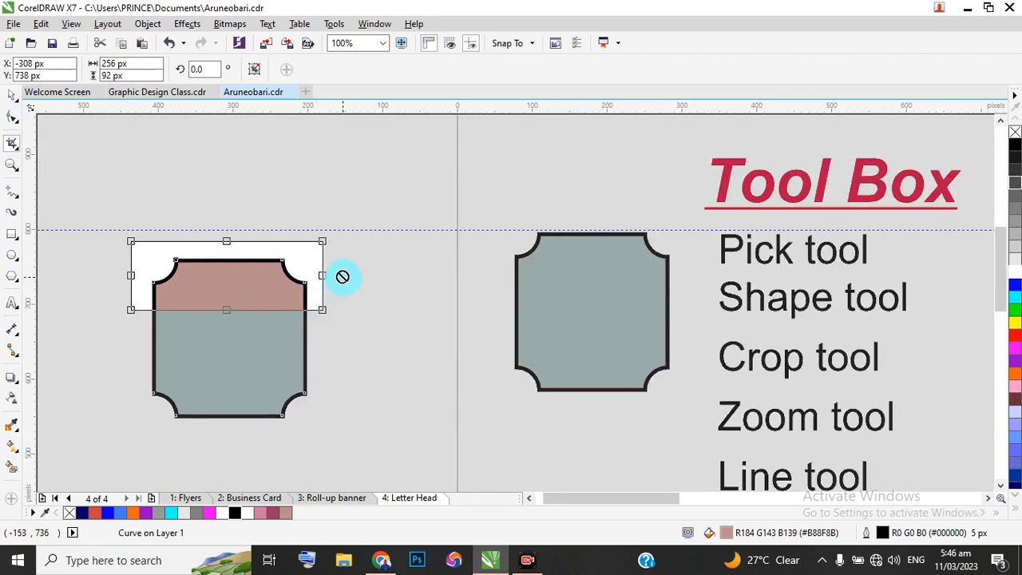
key("Return")
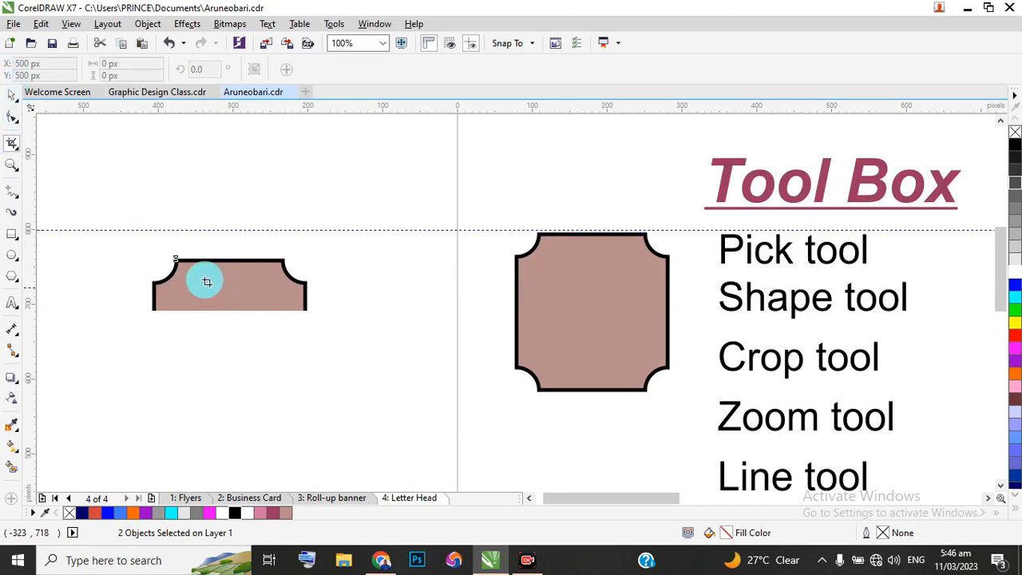
Step: Move the cropped piece toward the page to about X -147, Y 730 px, and delete it
left_click(13, 97)
left_click(205, 265)
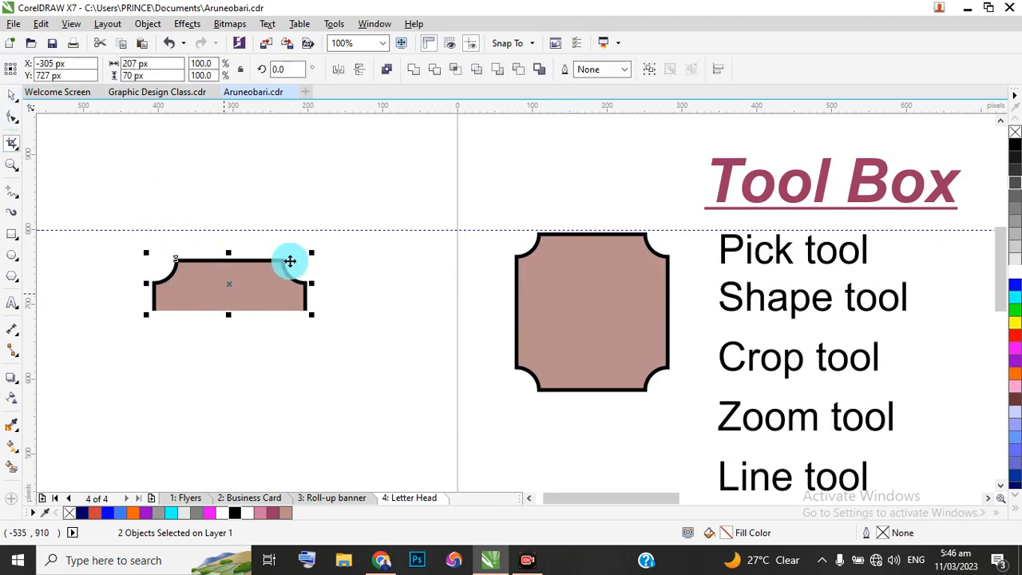
left_click_drag(290, 258, 346, 289)
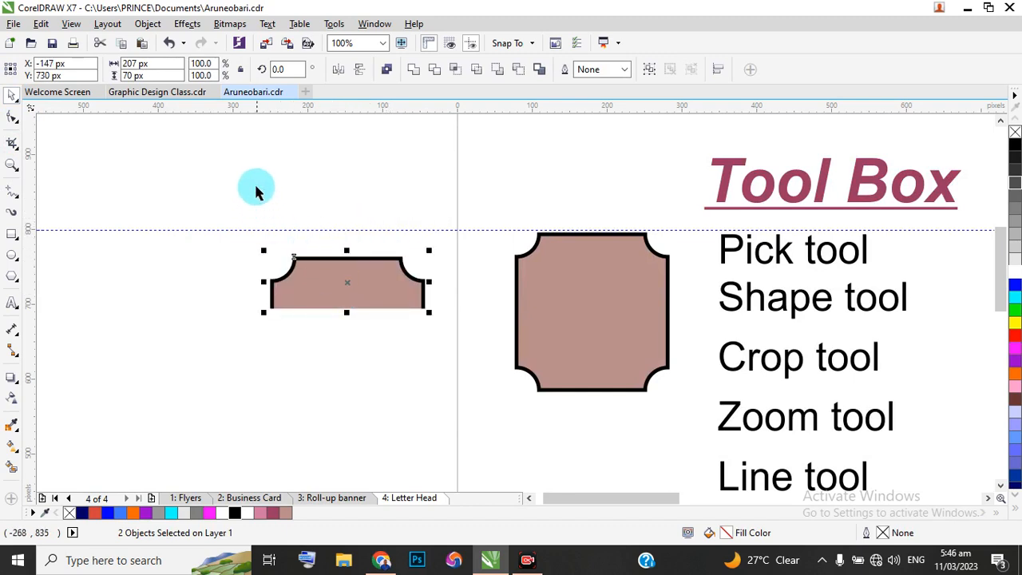
scroll(254, 190, "down", 1)
key("Delete")
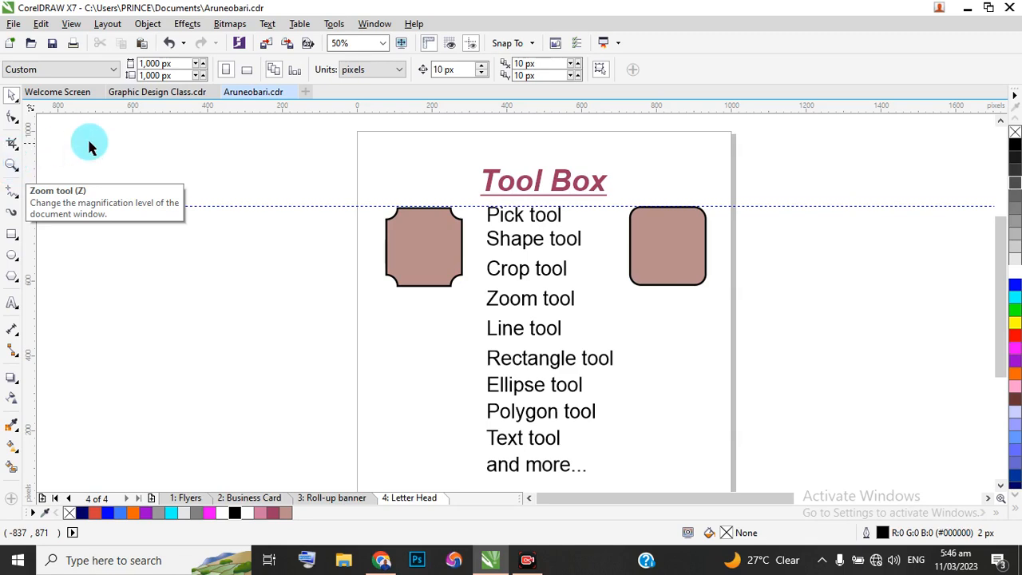
Step: With the Zoom tool, zoom out to 10%, magnify the Top Region label, and return to a view of the whole page
left_click(11, 169)
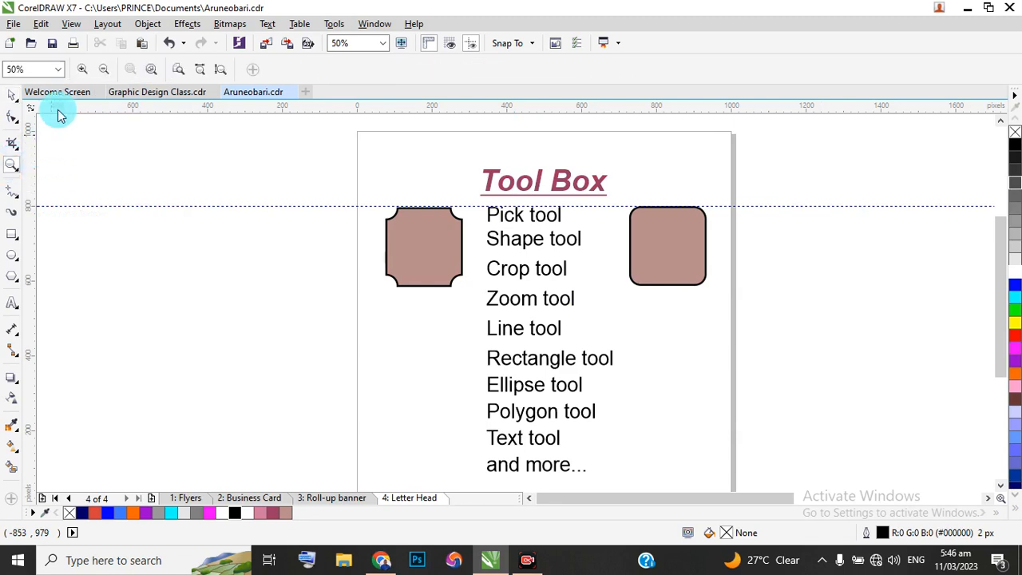
left_click(101, 72)
left_click(101, 72)
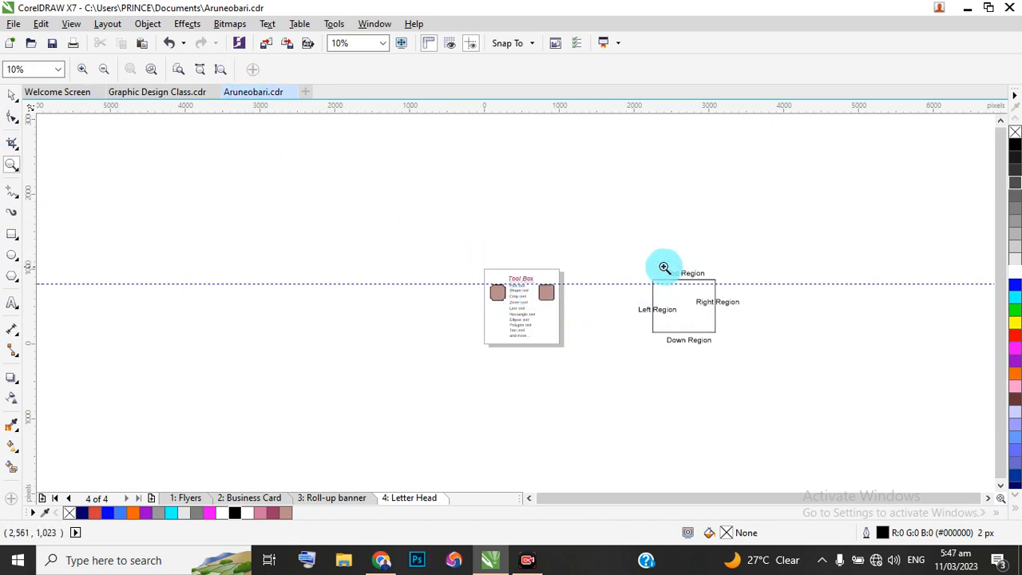
left_click(710, 285)
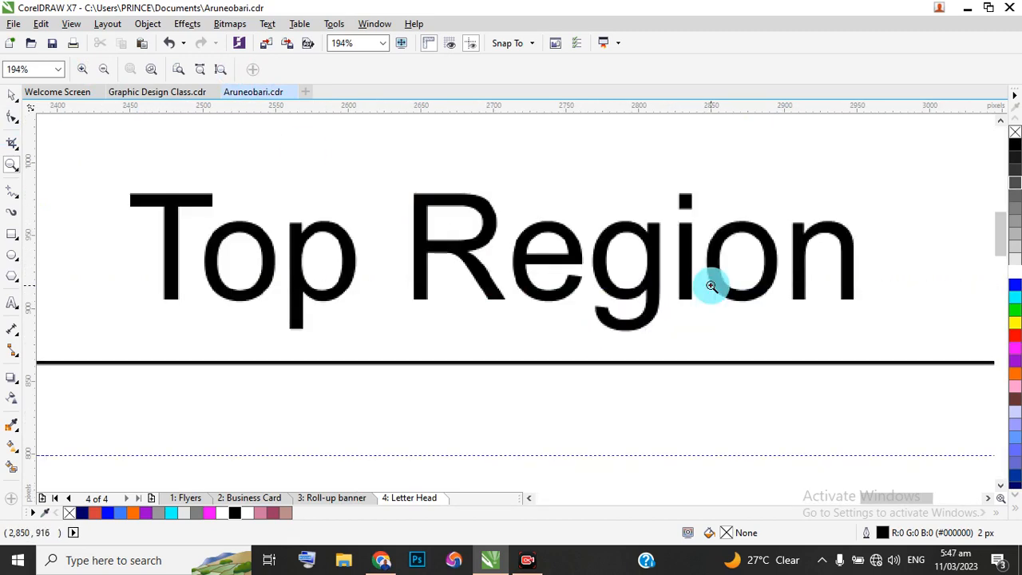
left_click(175, 69)
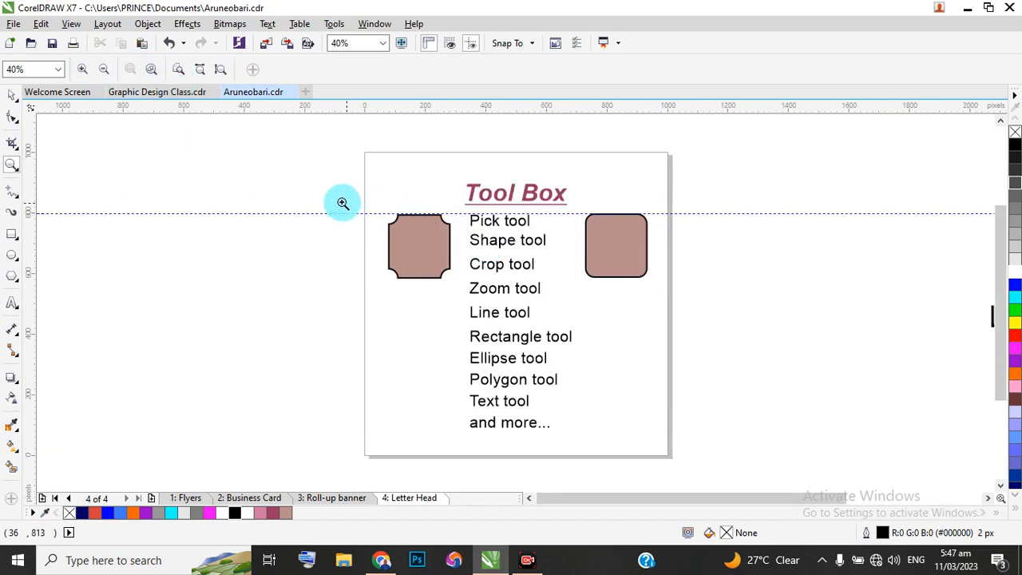
Step: Magnify the page's upper area containing the Tool Box title and both squares, and return to a view of the whole page
left_click_drag(360, 152, 666, 312)
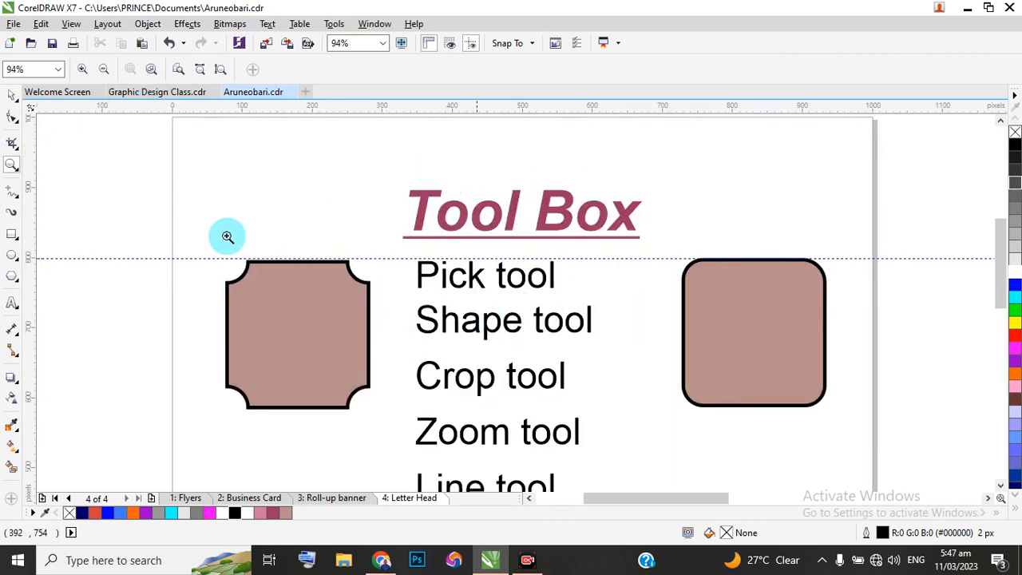
left_click(175, 72)
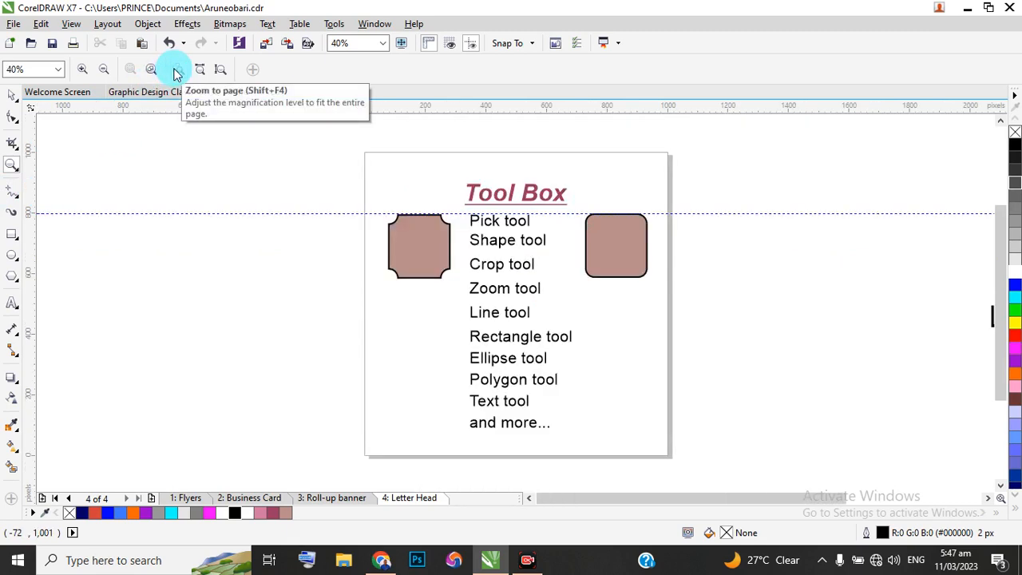
Step: With the Freehand tool, draw two straight diagonal lines left of the page, about 204 px and 659 px long
left_click(13, 198)
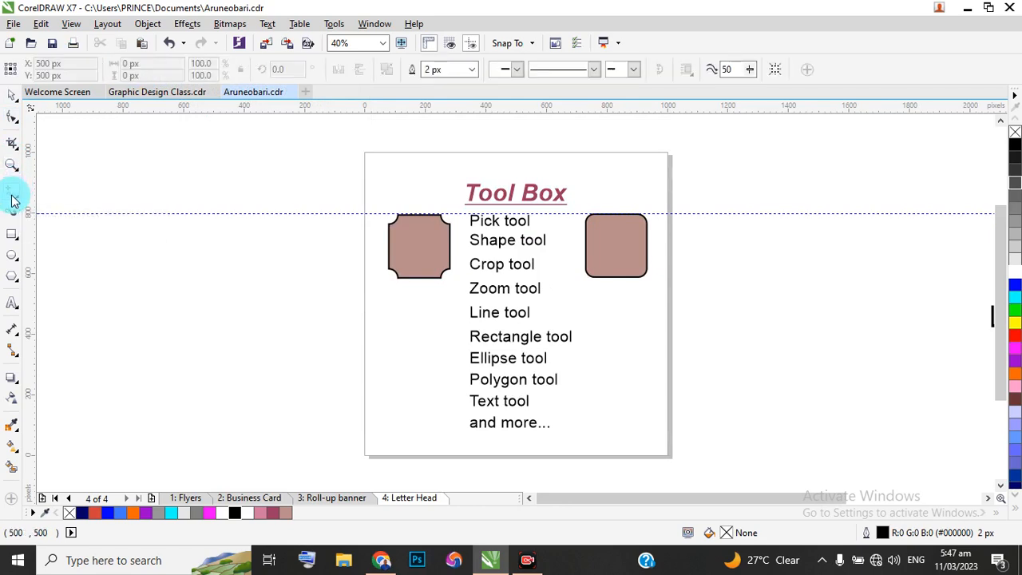
left_click(125, 165)
left_click(179, 133)
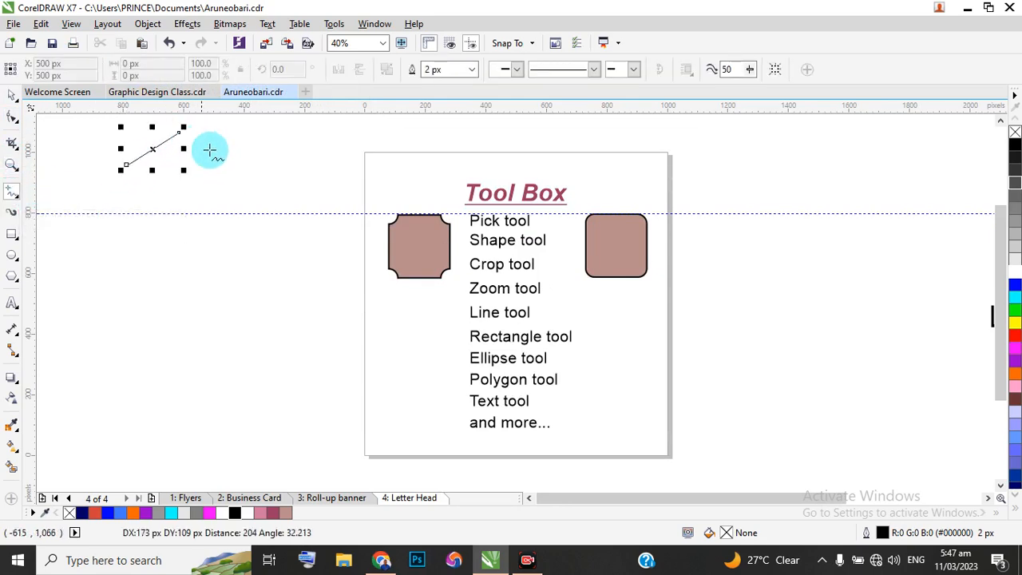
left_click(175, 324)
left_click(304, 173)
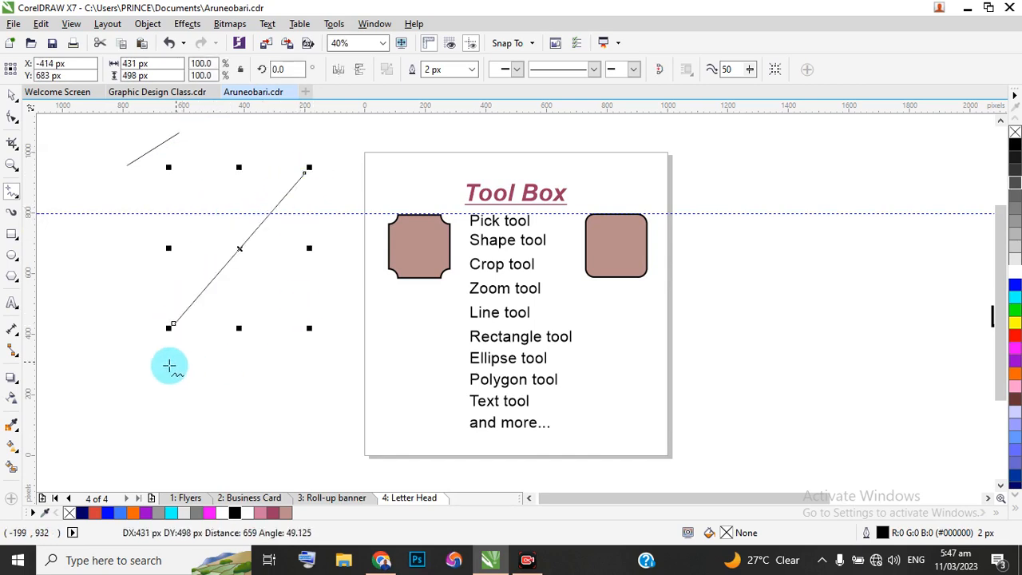
Step: Draw a horizontal line about 473 px long below the diagonals and a vertical line about 555 px long beside the page's left edge
left_click(168, 369)
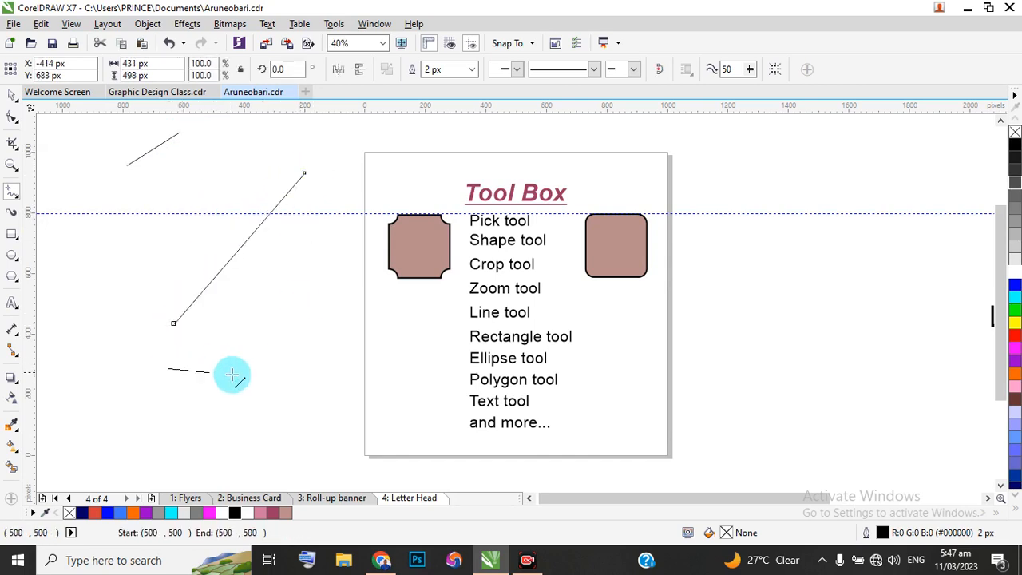
left_click(311, 369)
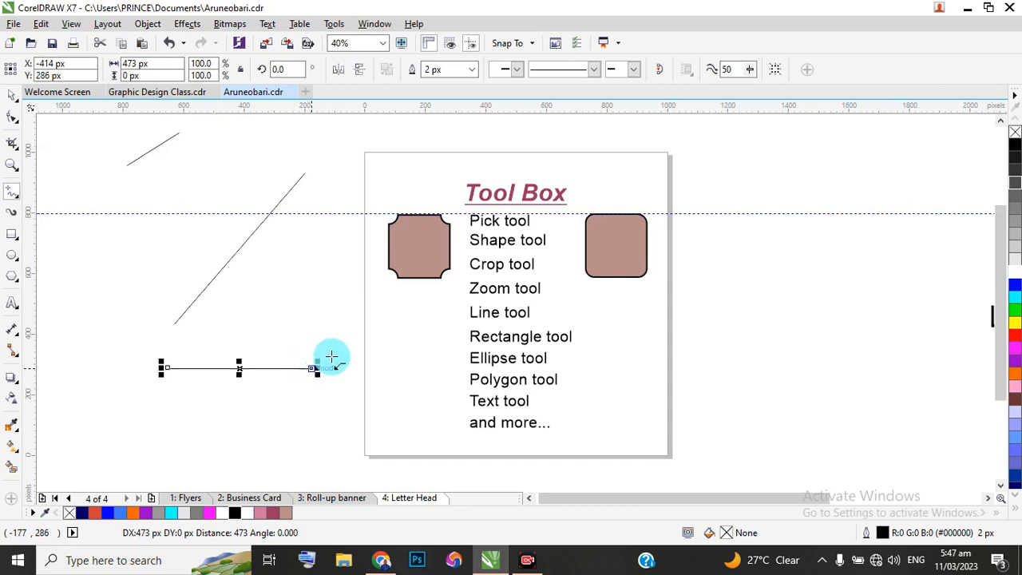
left_click(334, 230)
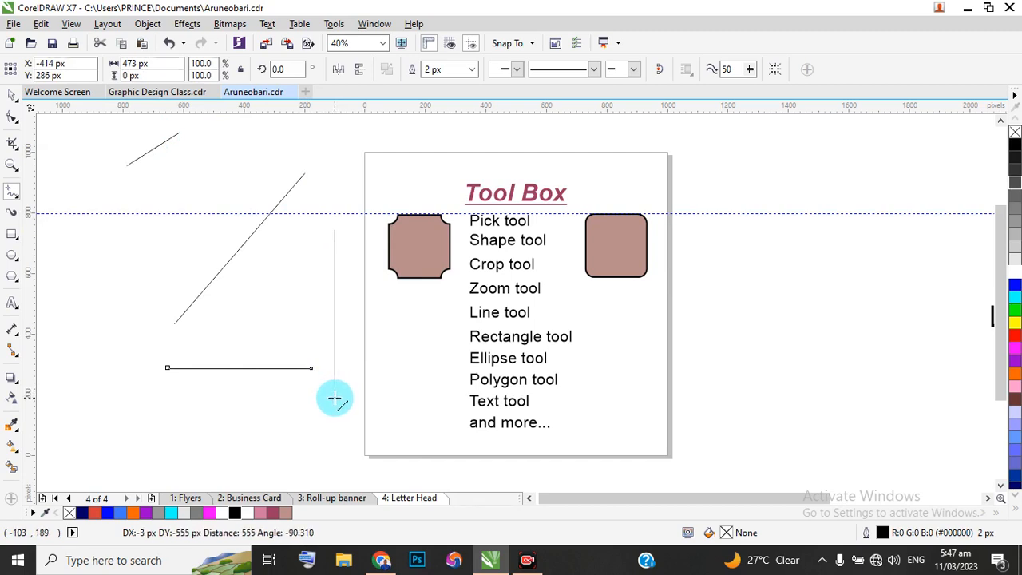
left_click(335, 398)
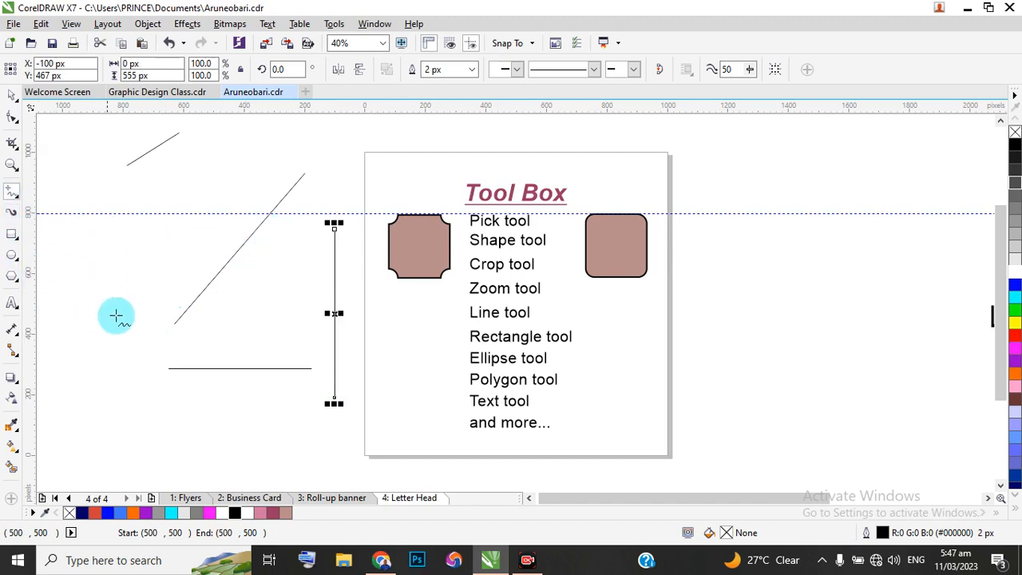
Step: With the Bézier tool, draw a closed irregular shape with nine straight-sided corners in the empty area left of the long diagonal line
left_click(18, 199)
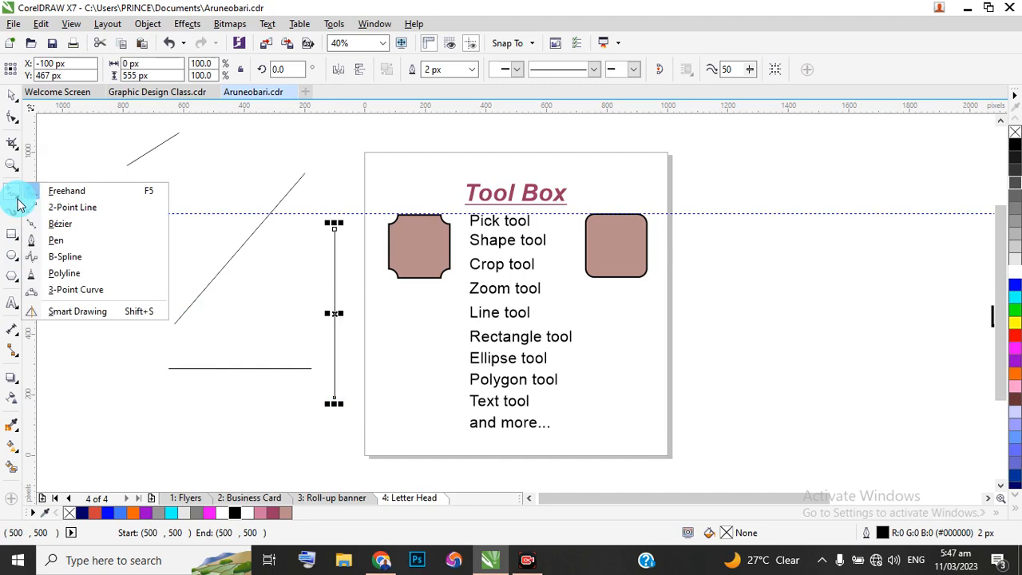
left_click(60, 227)
left_click(85, 291)
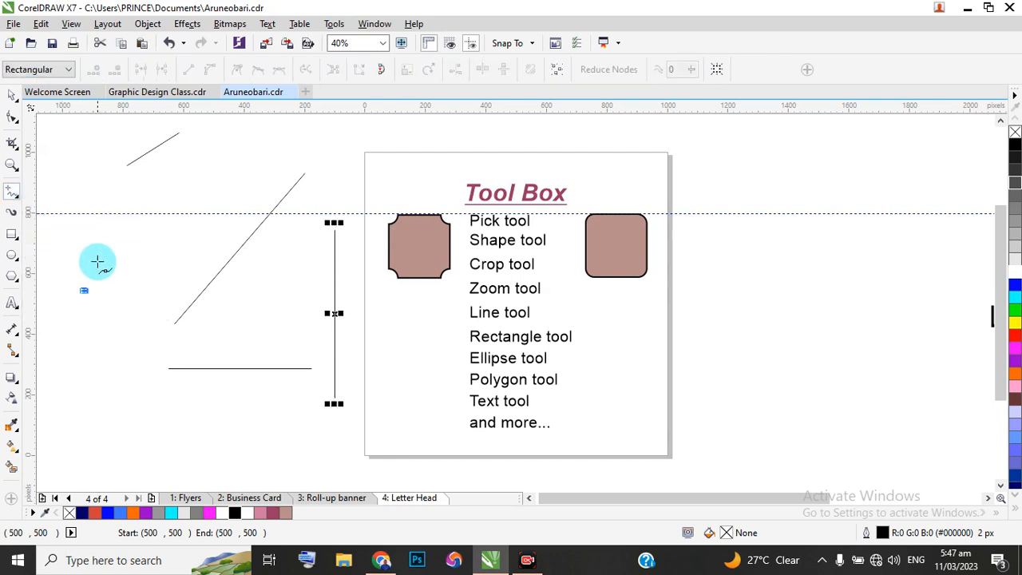
left_click(100, 258)
left_click(121, 261)
left_click(158, 245)
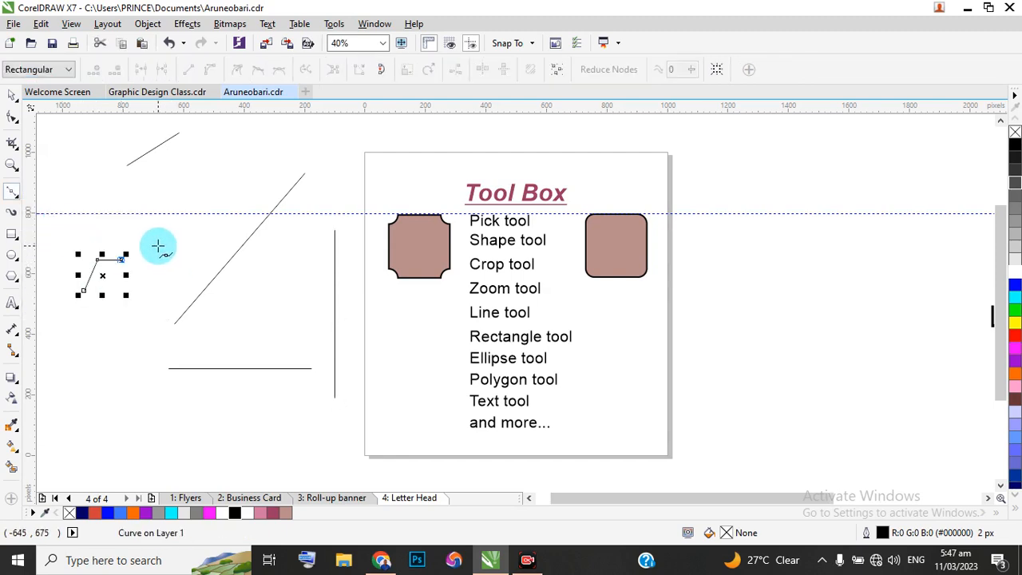
left_click(175, 233)
left_click(194, 247)
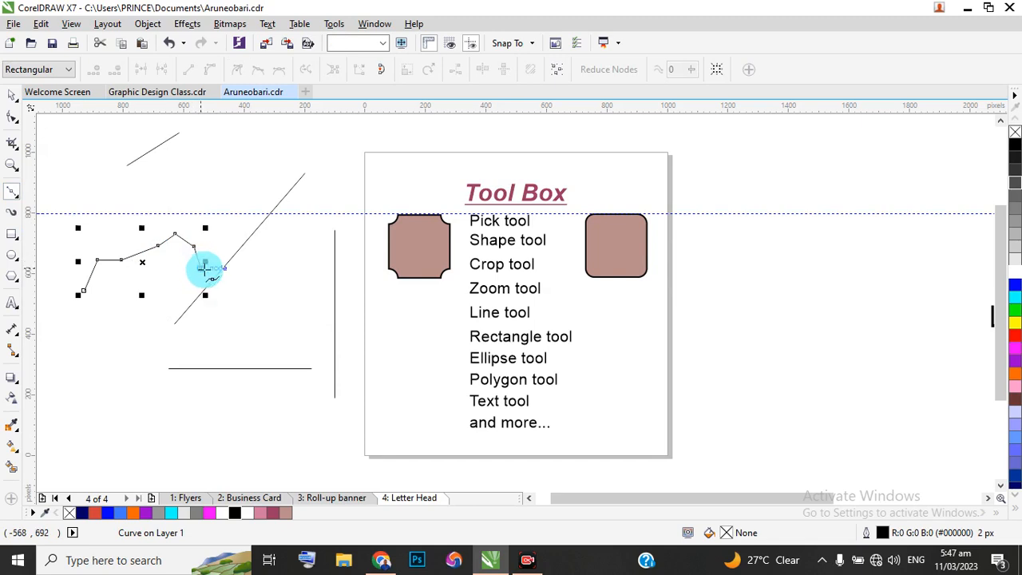
left_click(200, 269)
left_click(161, 319)
left_click(118, 332)
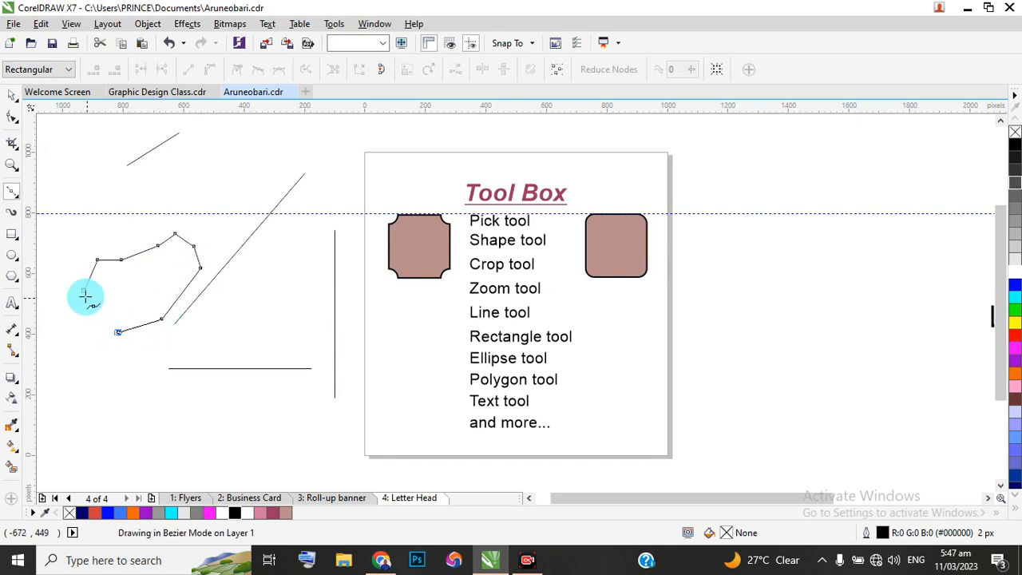
left_click(85, 291)
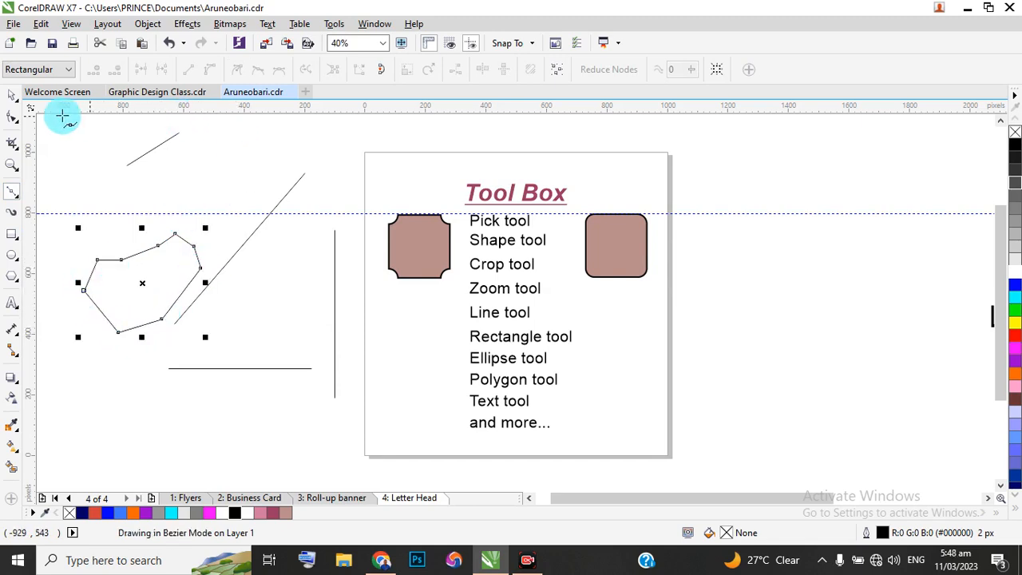
Step: With the Pen tool, draw a closed seven-point zigzag shape about 676 × 230 px below the horizontal line, overlapping the page's left edge
left_click(13, 196)
left_click(12, 196)
left_click(13, 195)
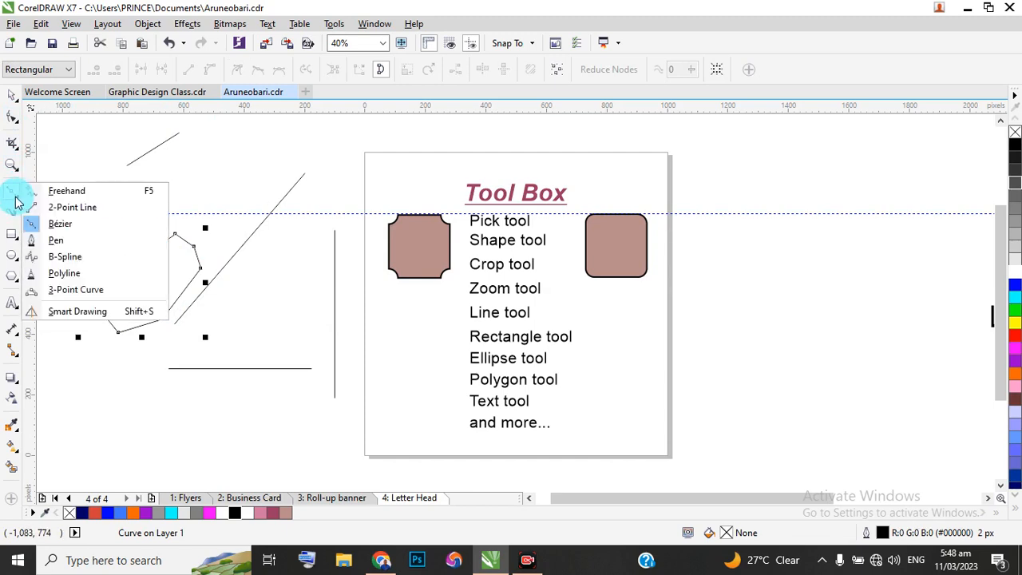
left_click(16, 196)
left_click(17, 199)
left_click(64, 241)
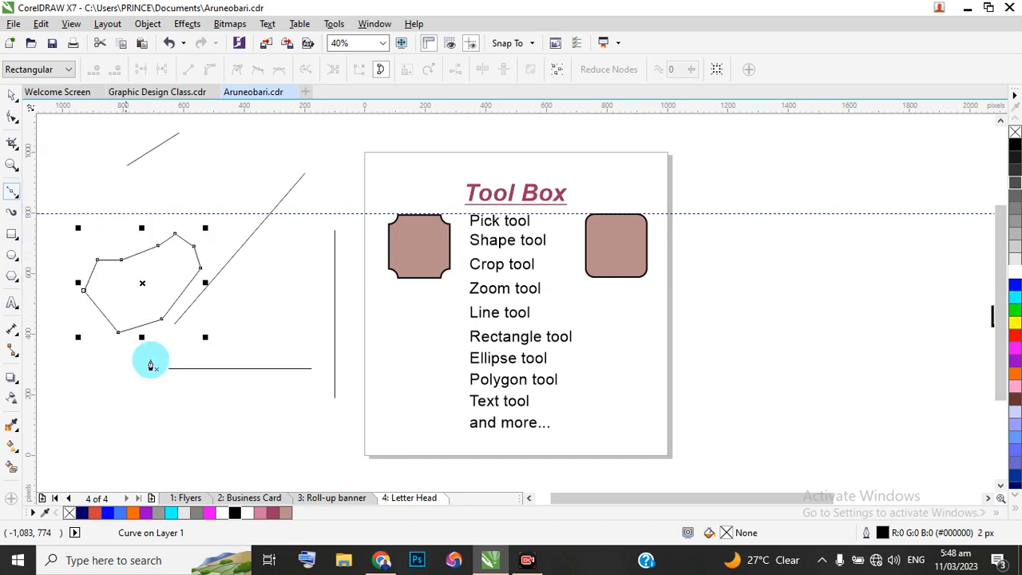
left_click(237, 390)
left_click(275, 416)
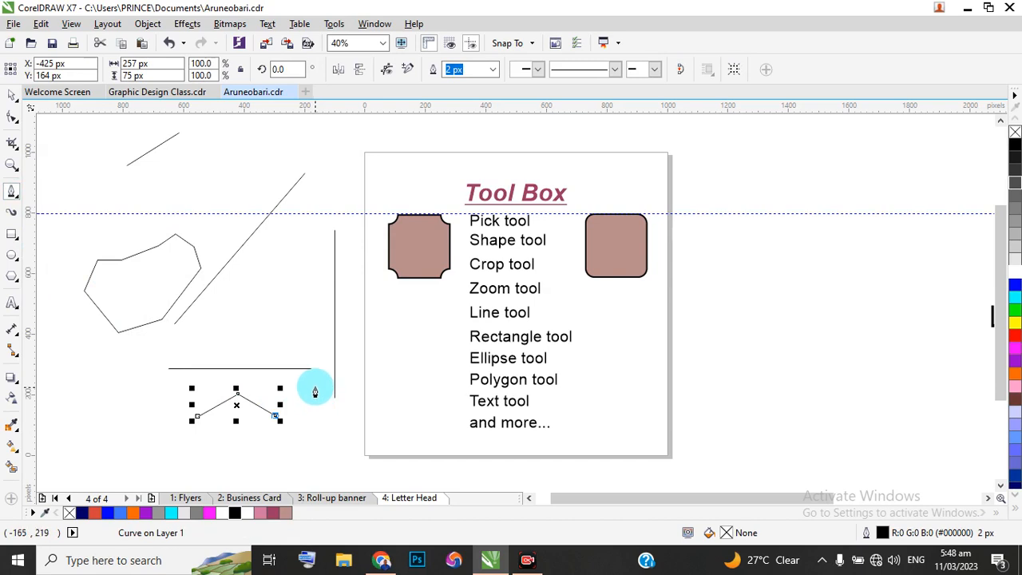
left_click(315, 387)
left_click(362, 400)
left_click(404, 419)
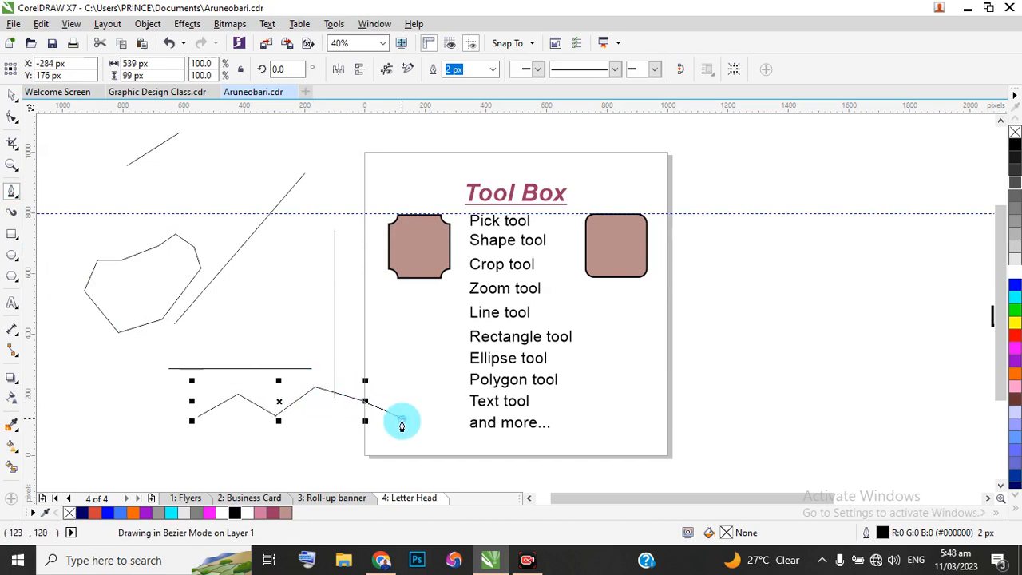
left_click(313, 455)
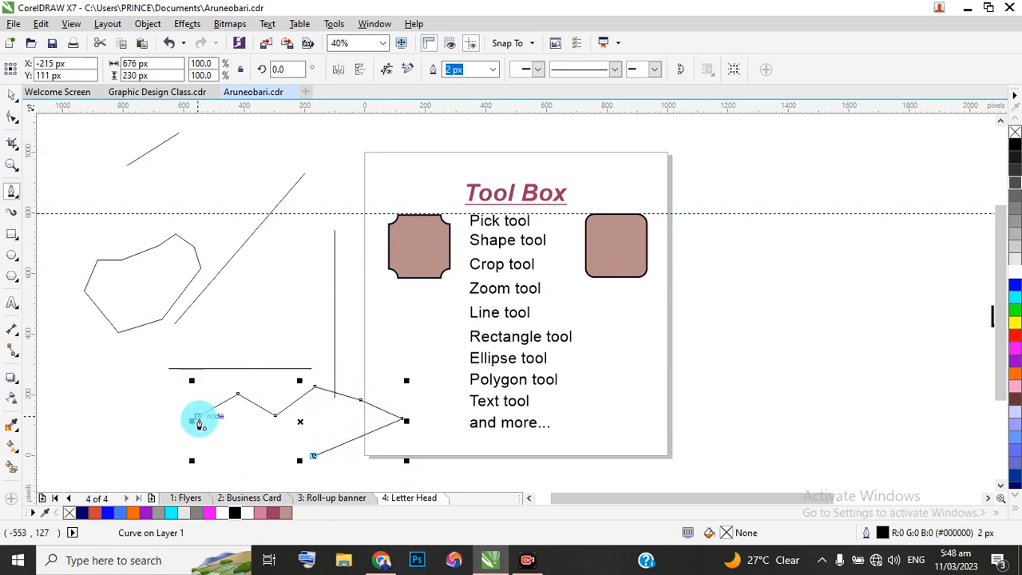
left_click(198, 421)
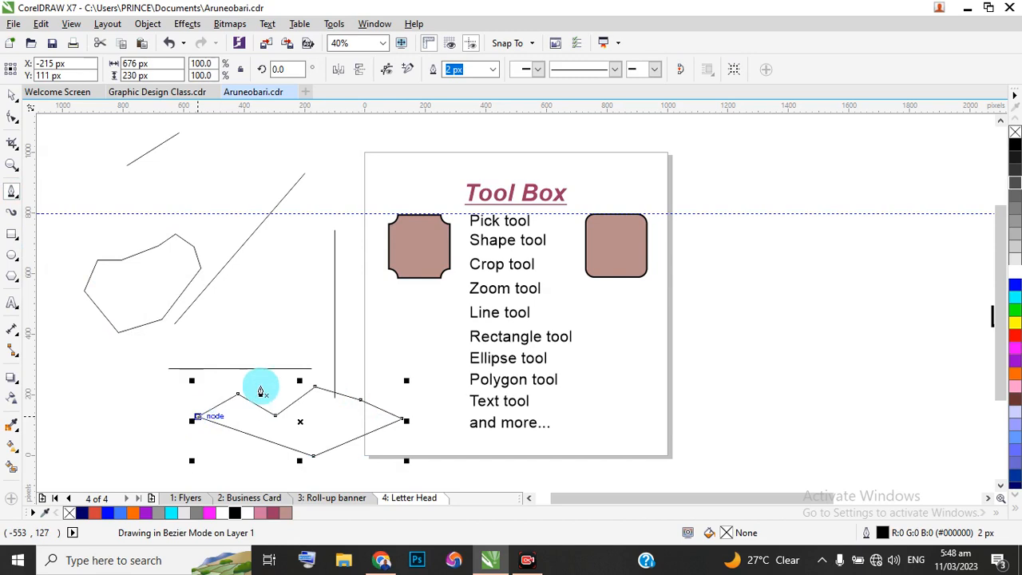
left_click(14, 98)
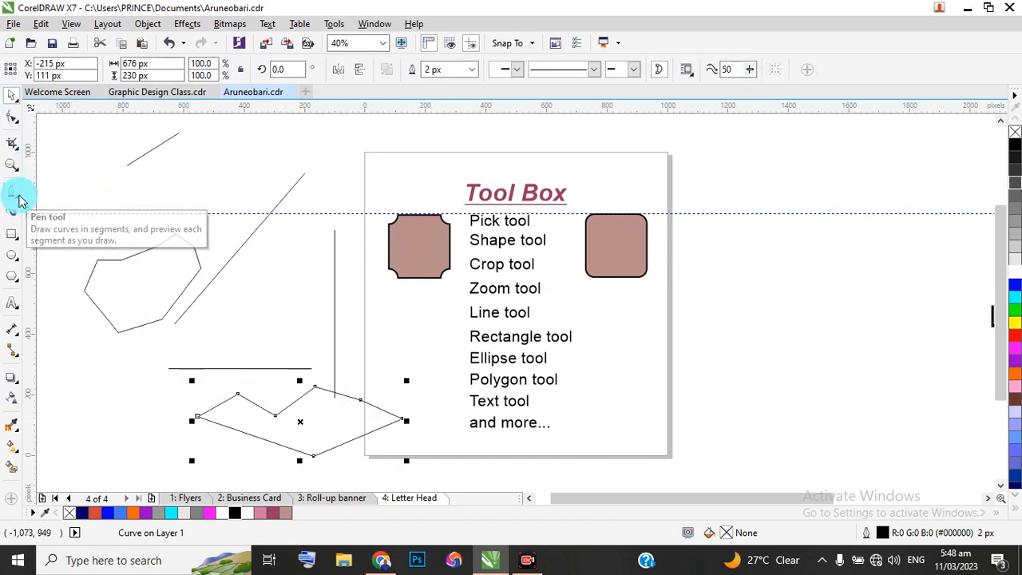
Step: With the B-Spline tool, draw a rounded outline right of the page with a wavy upper edge, curving back around toward its starting point
left_click(20, 200)
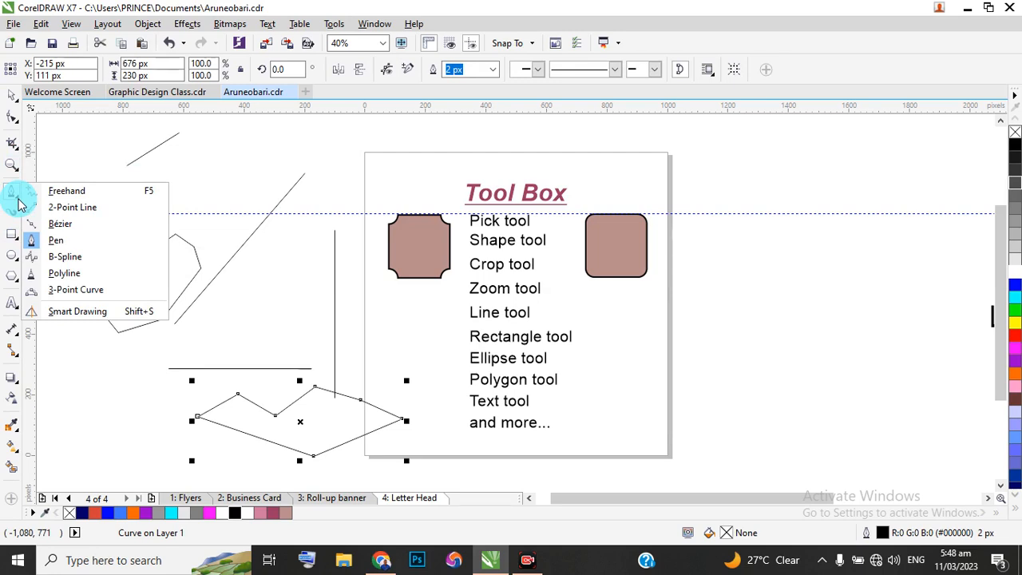
left_click(20, 217)
left_click(16, 199)
left_click(68, 256)
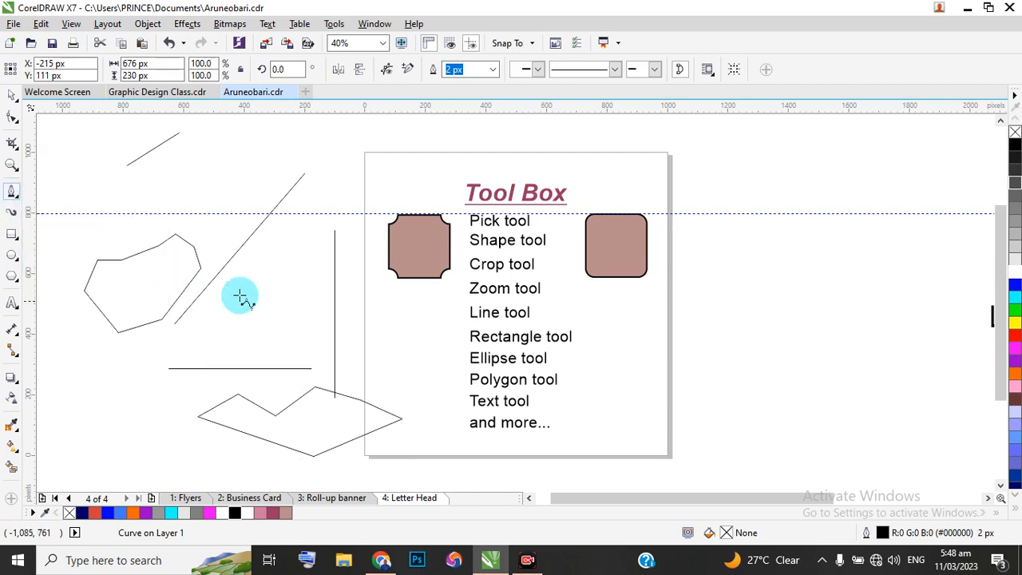
key("Escape")
left_click(688, 178)
left_click(720, 167)
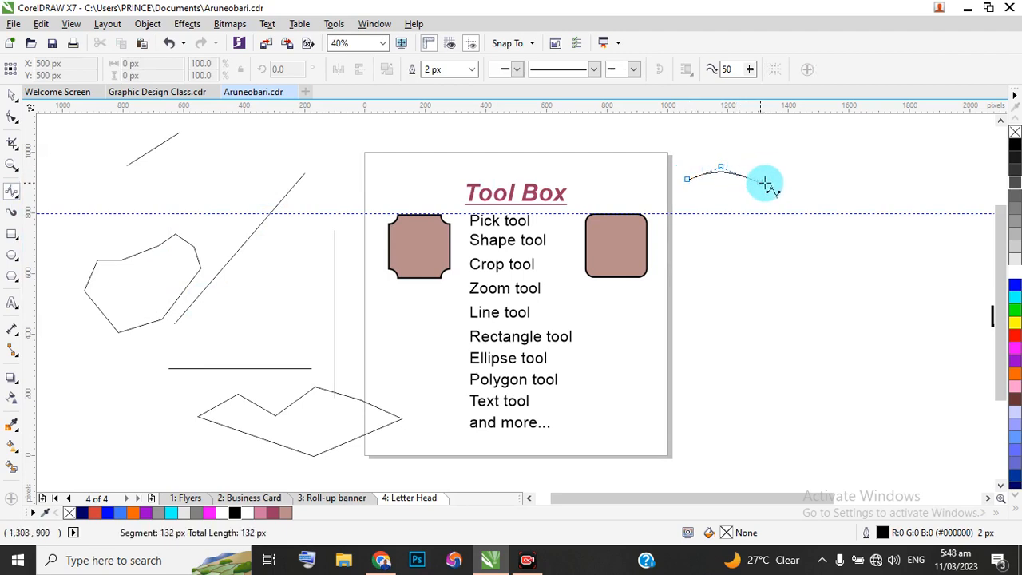
left_click(759, 182)
left_click(792, 167)
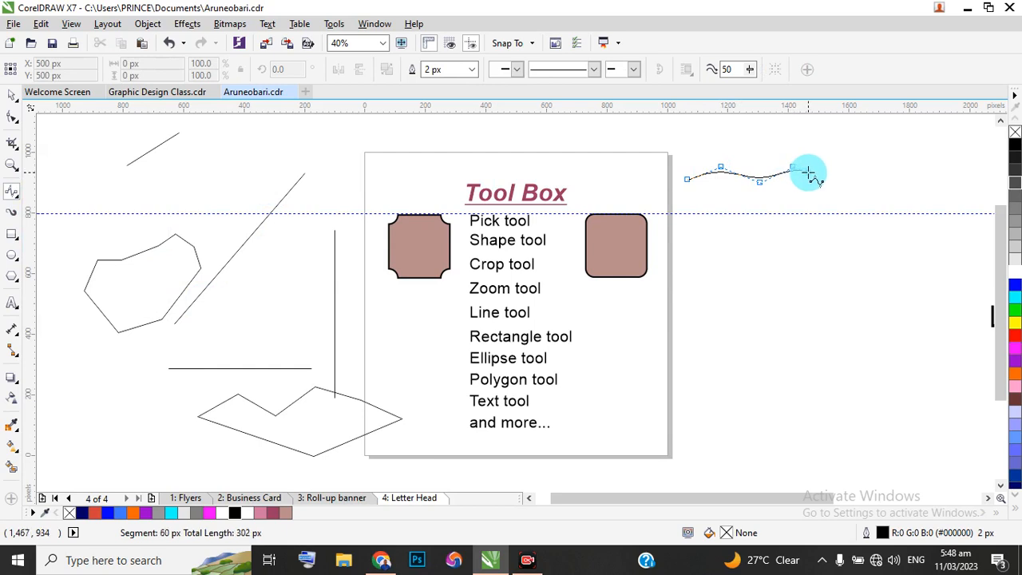
left_click(835, 184)
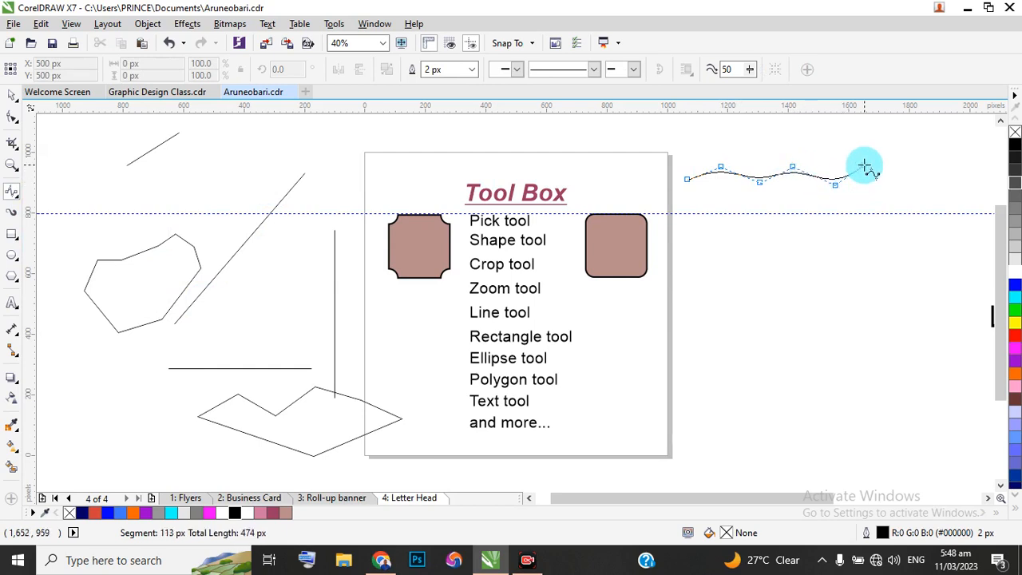
left_click(864, 165)
left_click(892, 176)
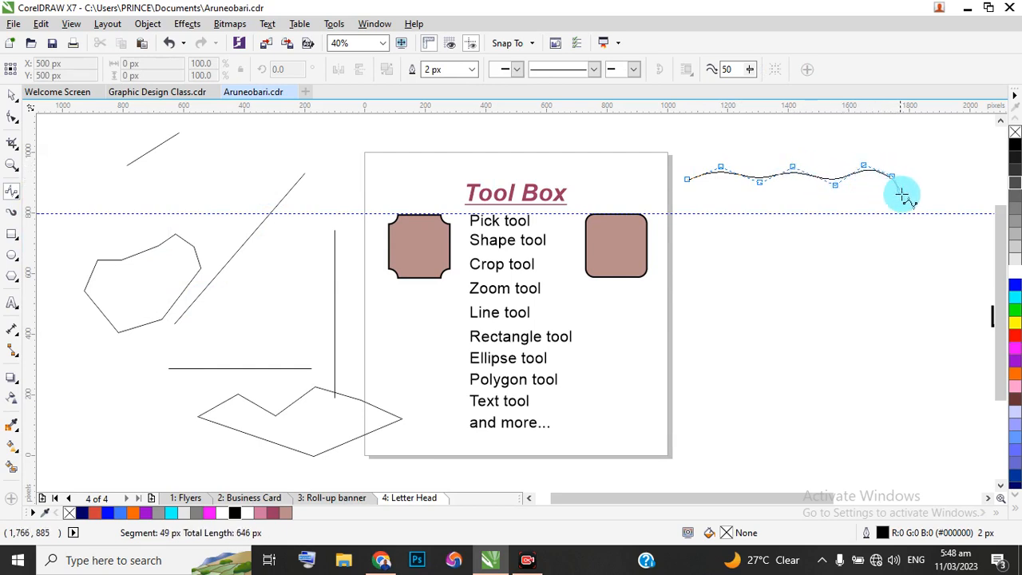
left_click(901, 193)
left_click(907, 217)
left_click(898, 249)
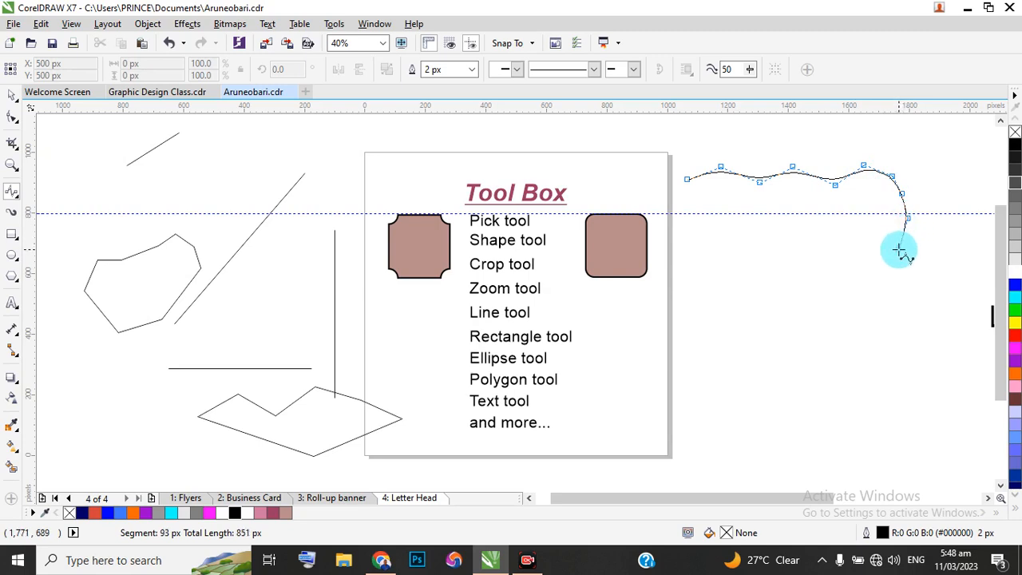
left_click(858, 275)
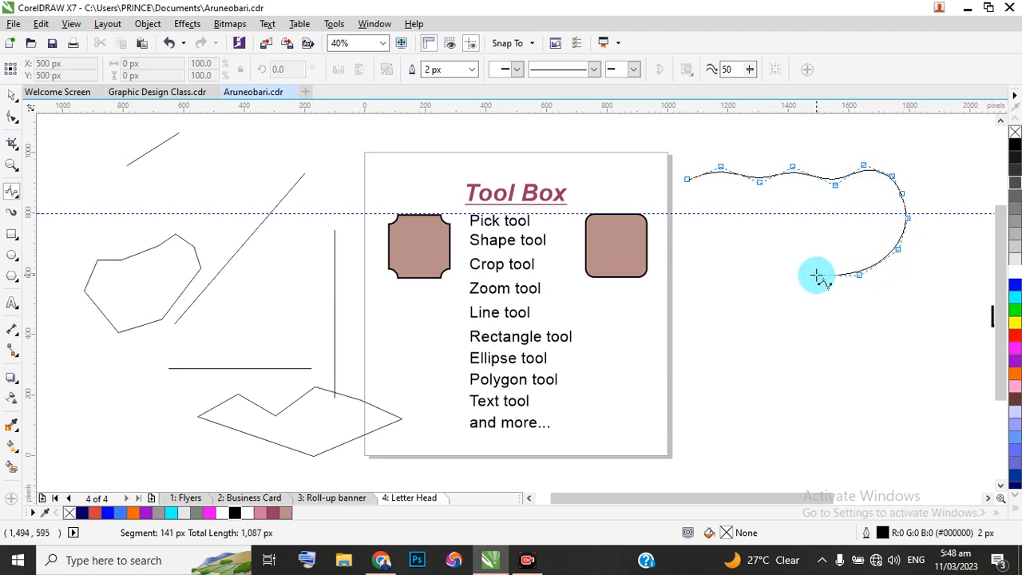
left_click(816, 275)
left_click(748, 275)
left_click(716, 295)
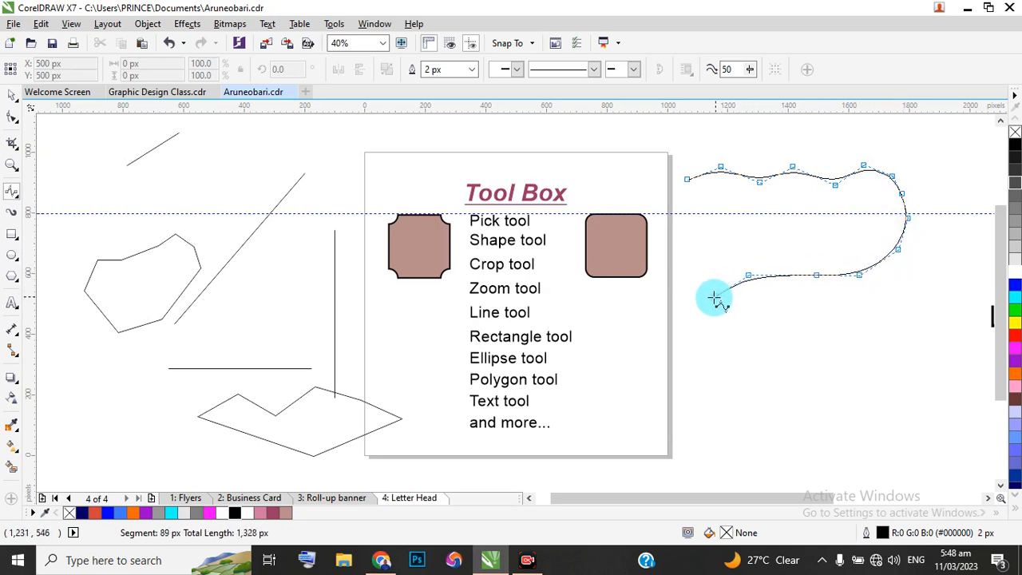
left_click(660, 280)
left_click(653, 239)
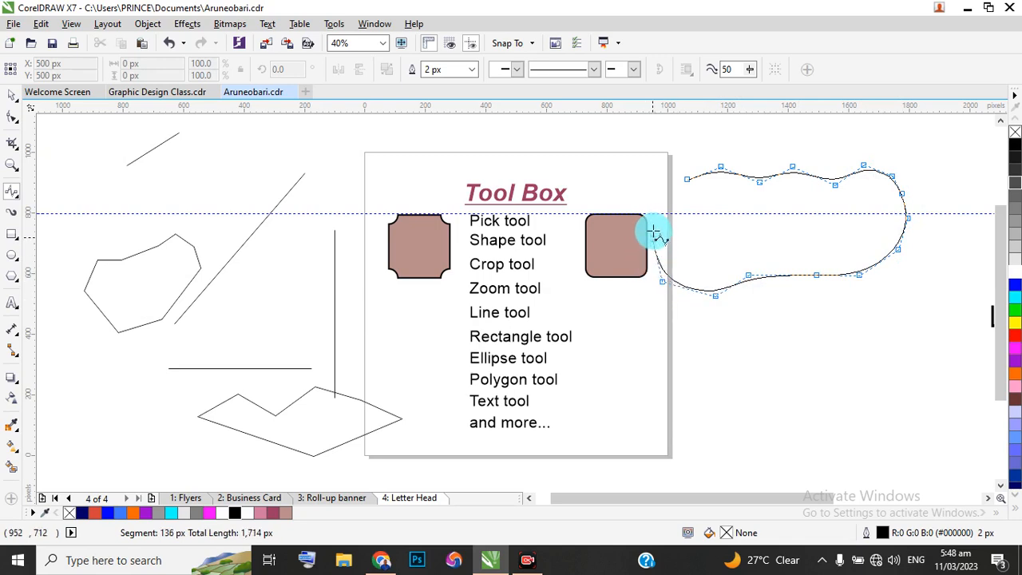
left_click(663, 205)
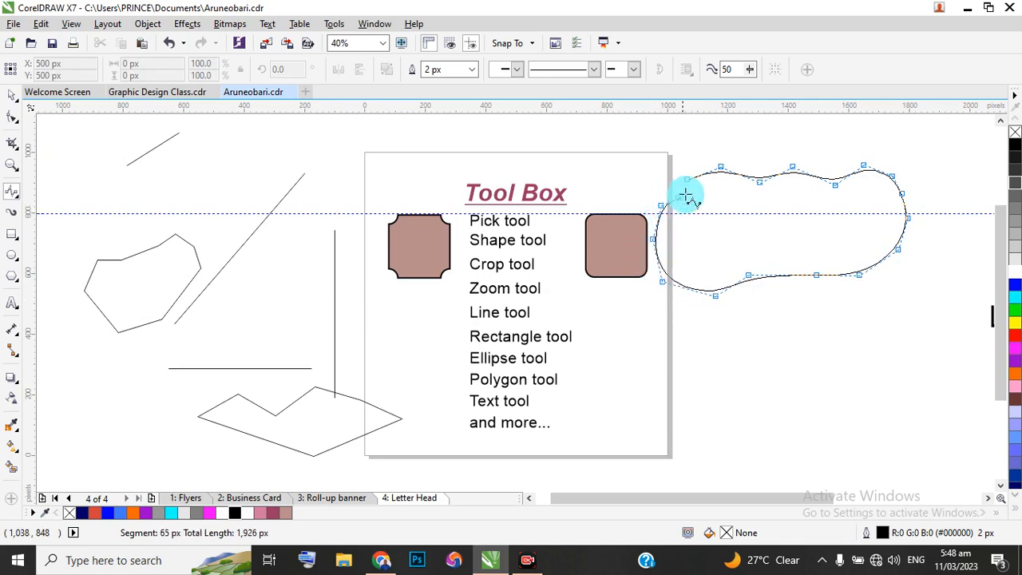
Step: Finish the B-spline as a closed shape about 826 × 399 px and fill it with light grey (R 204, G 204, B 204)
left_click(686, 195)
double_click(681, 210)
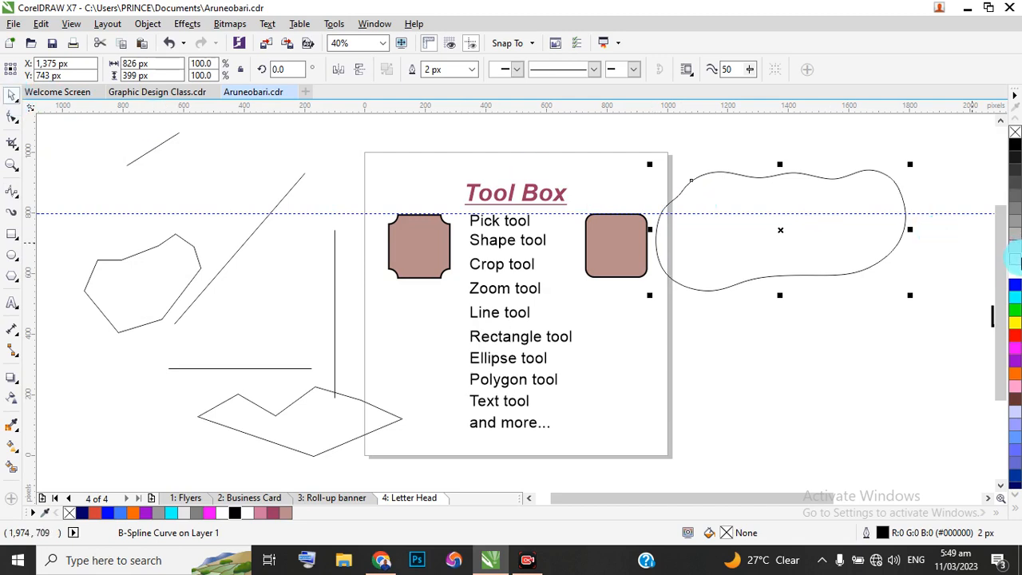
left_click(1014, 254)
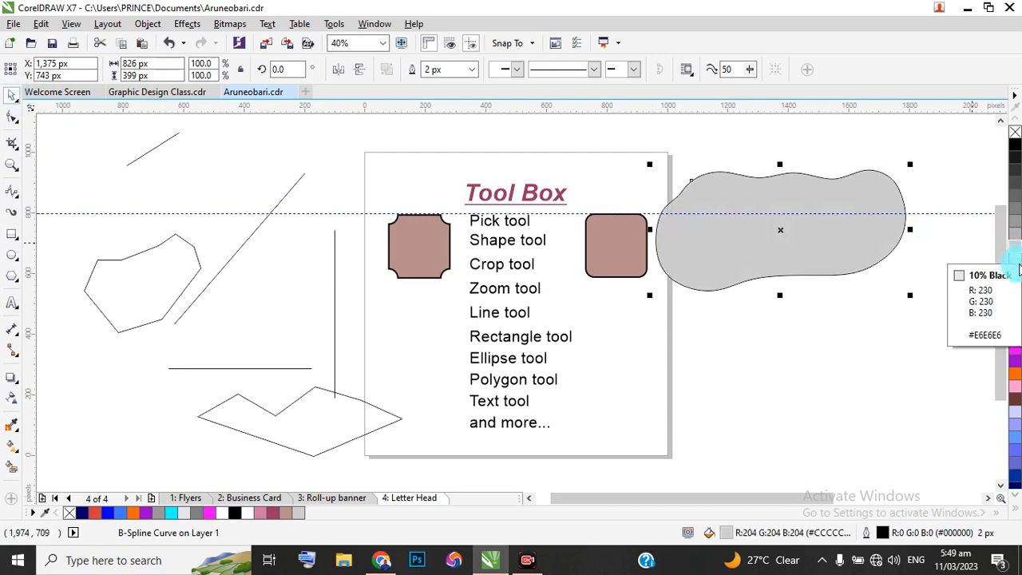
Step: Give the closed B-spline shape a 10% Black fill with no outline, and place an overlapping duplicate across the page's right edge
left_click(1012, 265)
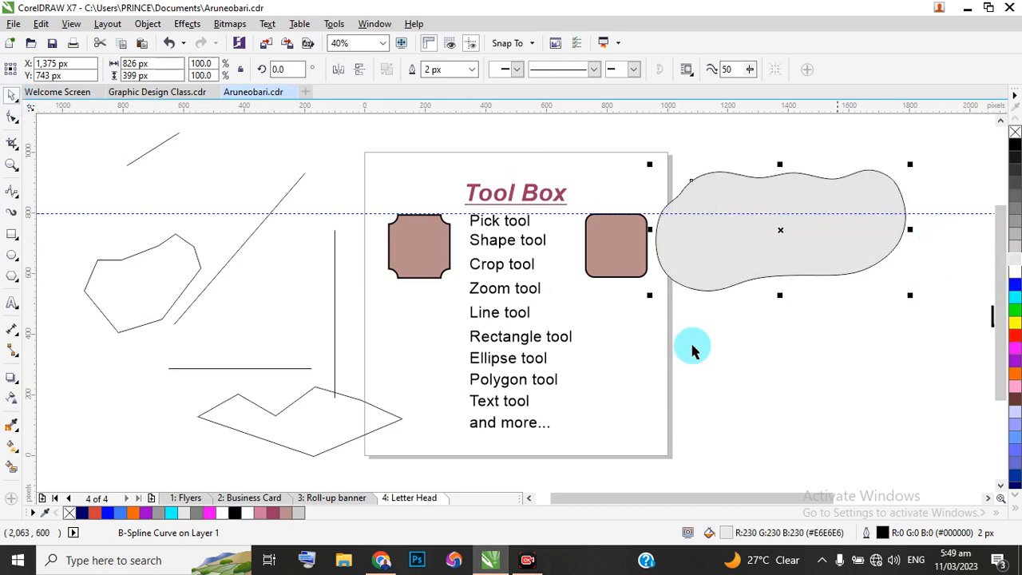
right_click(69, 512)
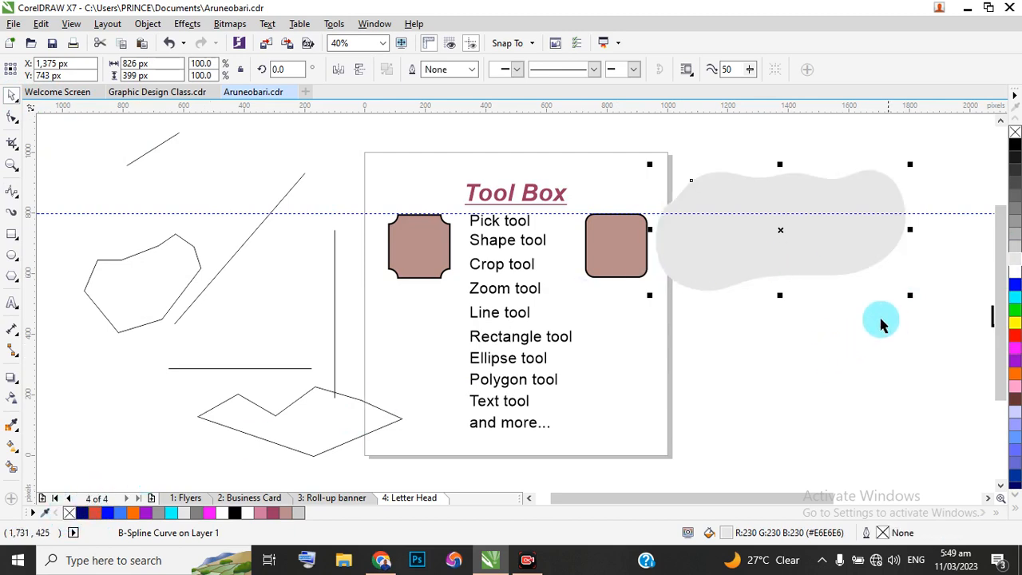
left_click(837, 296)
left_click_drag(783, 266, 759, 397)
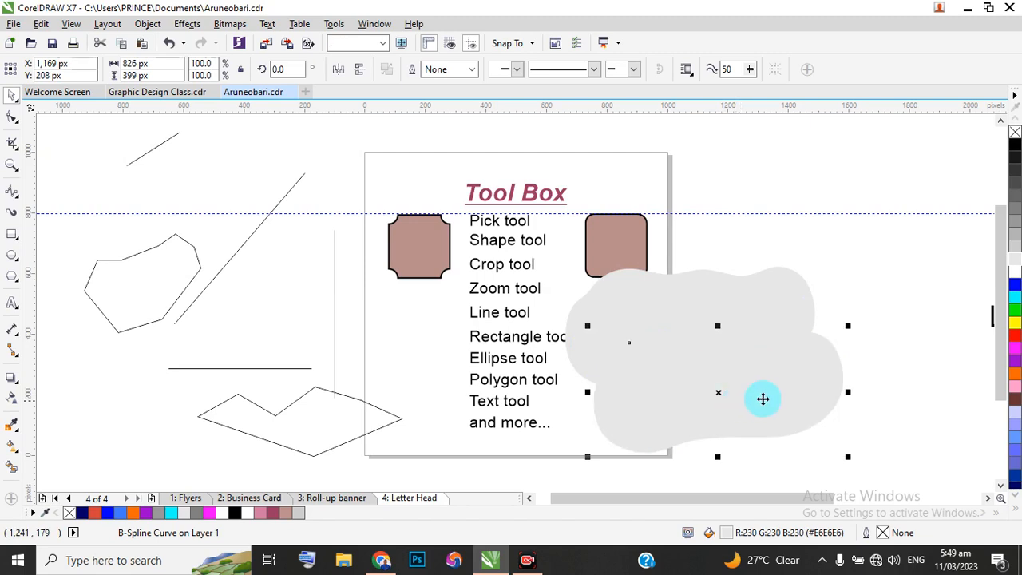
Step: Lighten the duplicated B-spline shape's fill to a near-white grey (R 247, G 247, B 248)
left_click(1017, 253)
left_click(1016, 259)
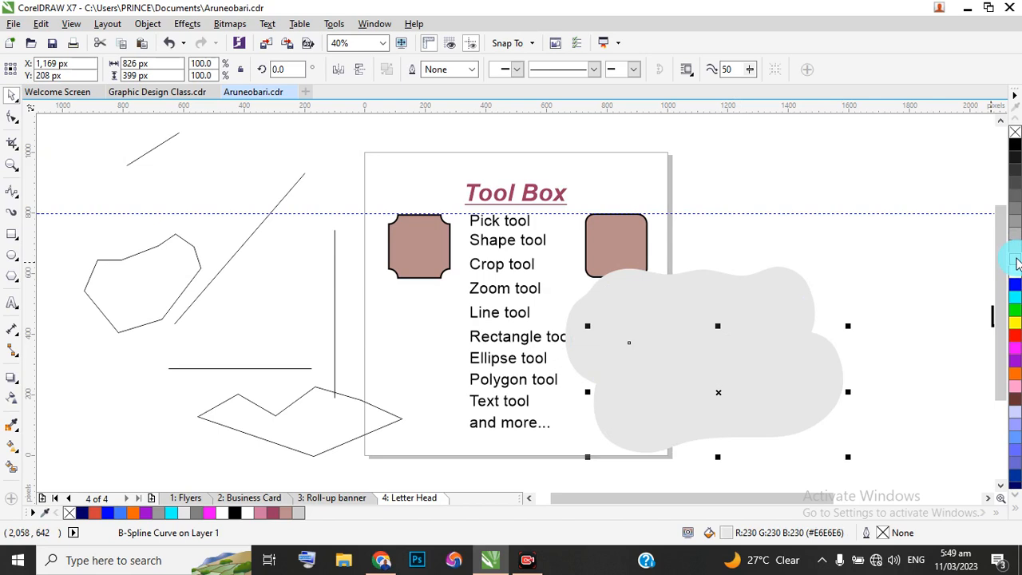
left_click(1016, 264)
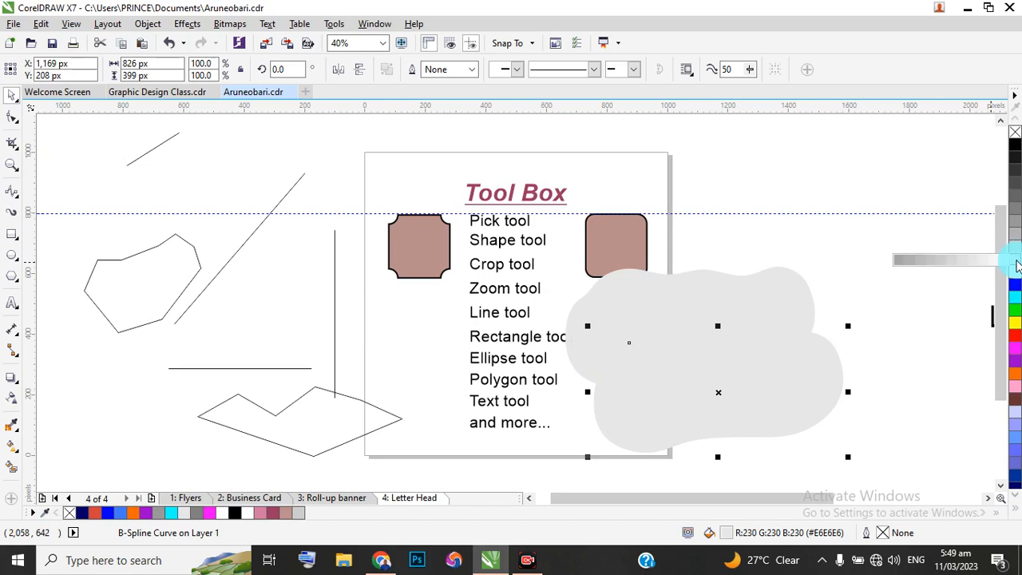
left_click(969, 258)
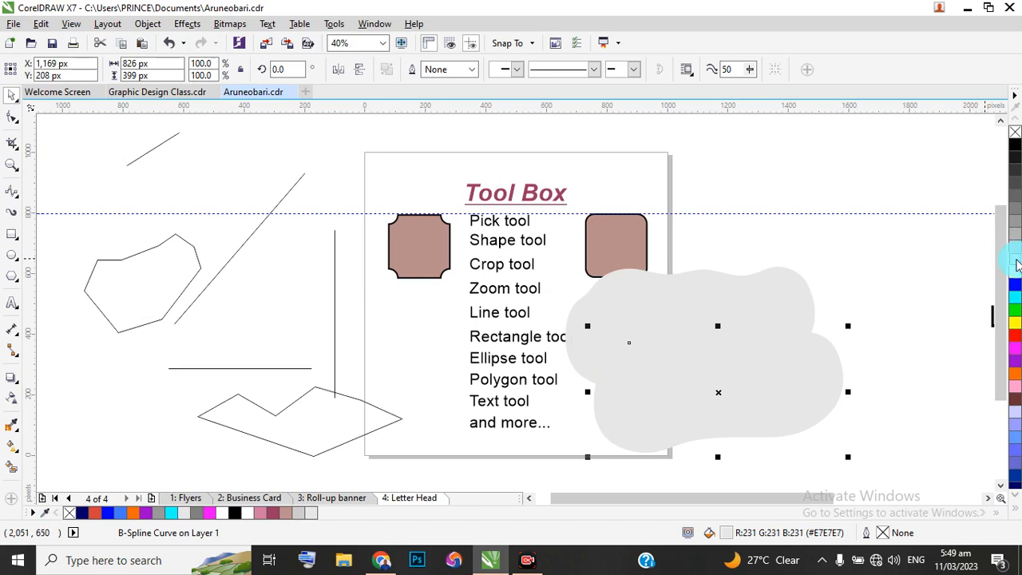
left_click_drag(1018, 265, 985, 267)
Step: Scale the lighter duplicate to about 637 × 308 px and position it over the larger grey shape
left_click_drag(755, 404, 749, 350)
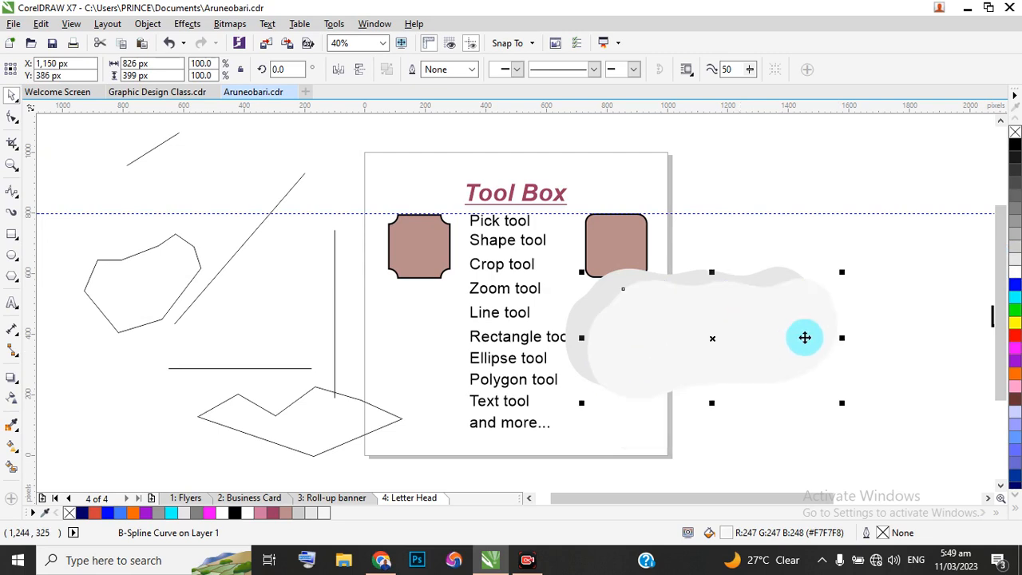
left_click_drag(845, 274, 787, 301)
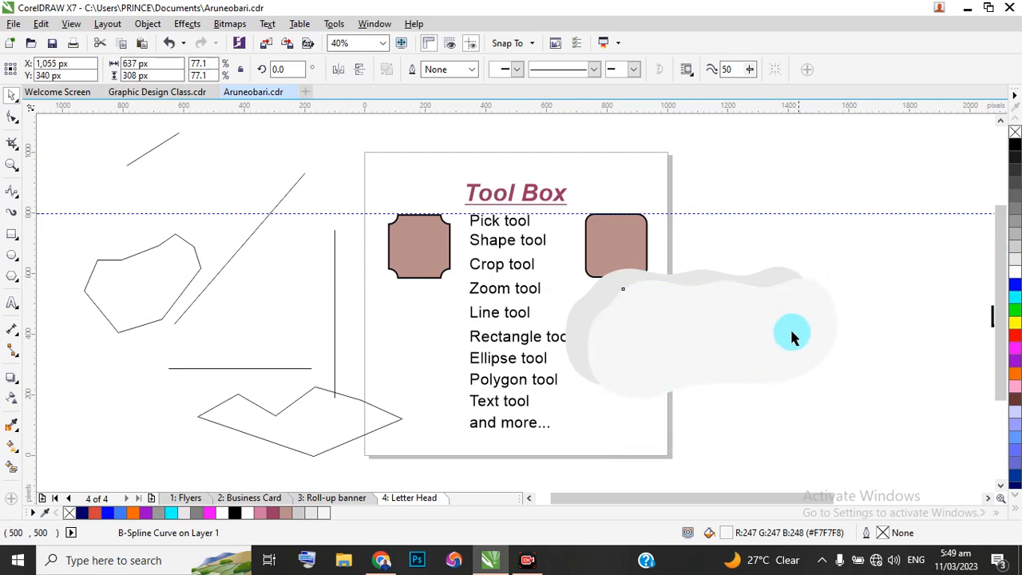
left_click_drag(733, 363, 749, 346)
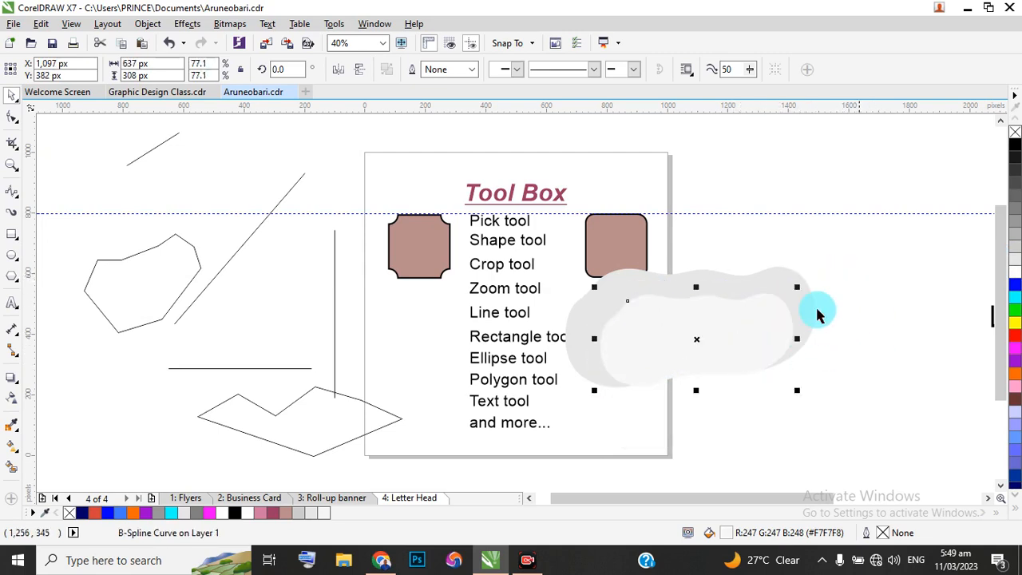
Step: Move both grey B-spline shapes off to the left of the page and delete them
scroll(666, 324, "down", 3)
scroll(680, 342, "up", 3)
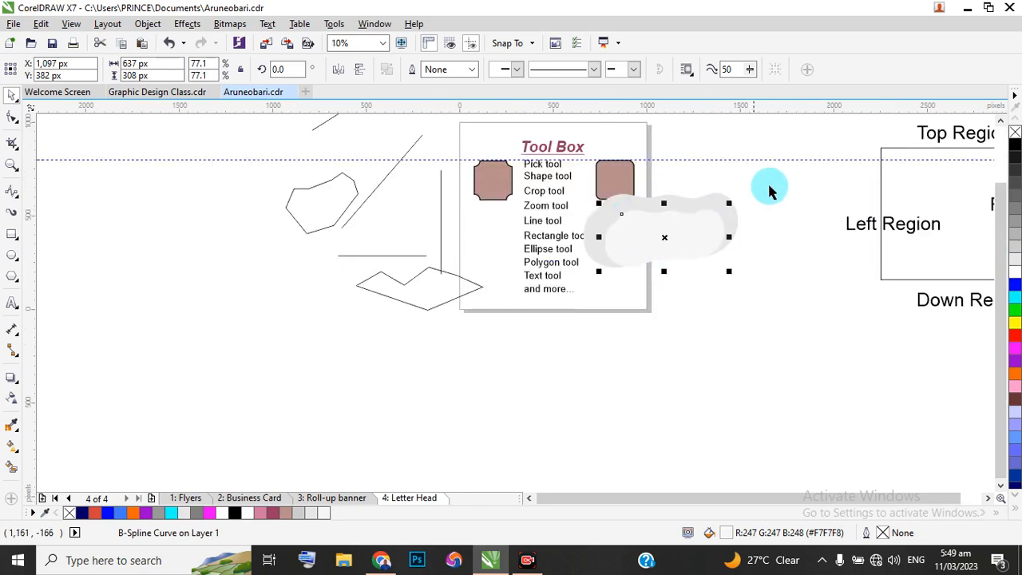
left_click(187, 226)
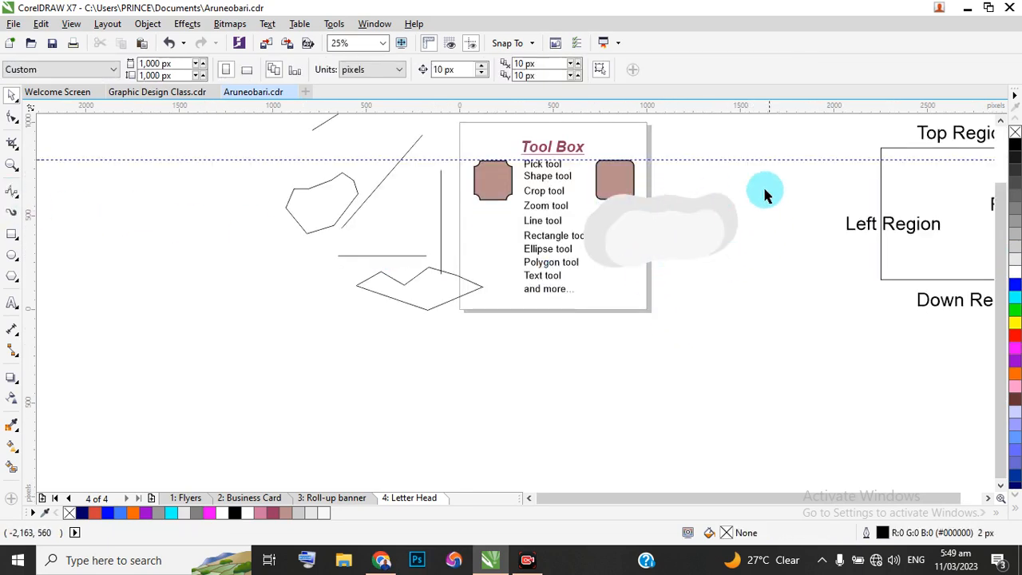
left_click_drag(663, 233, 269, 310)
key("Delete")
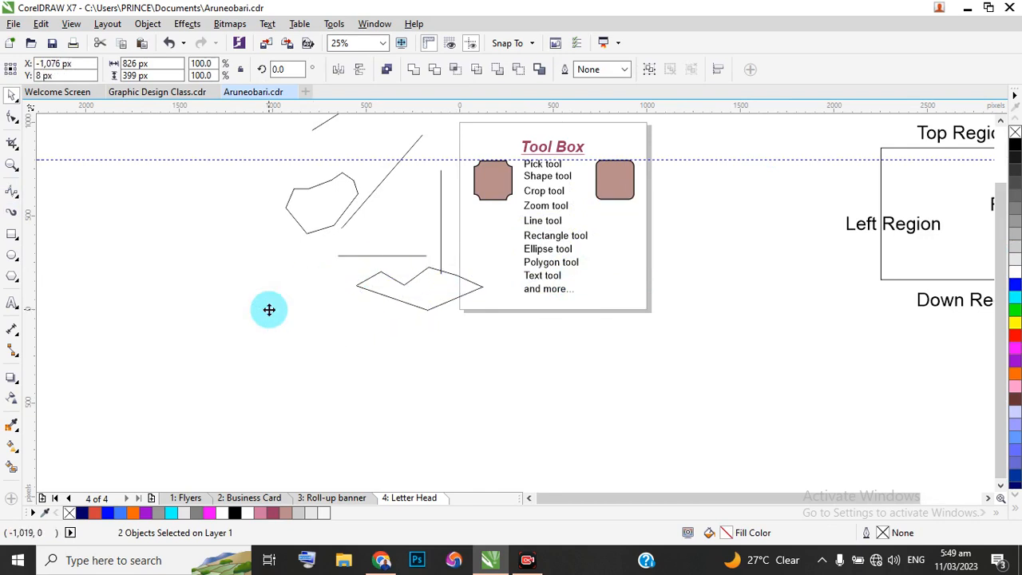
Step: Delete the six line-tool drawings left of the page, including the zigzag overlapping the page edge
scroll(280, 320, "down", 2)
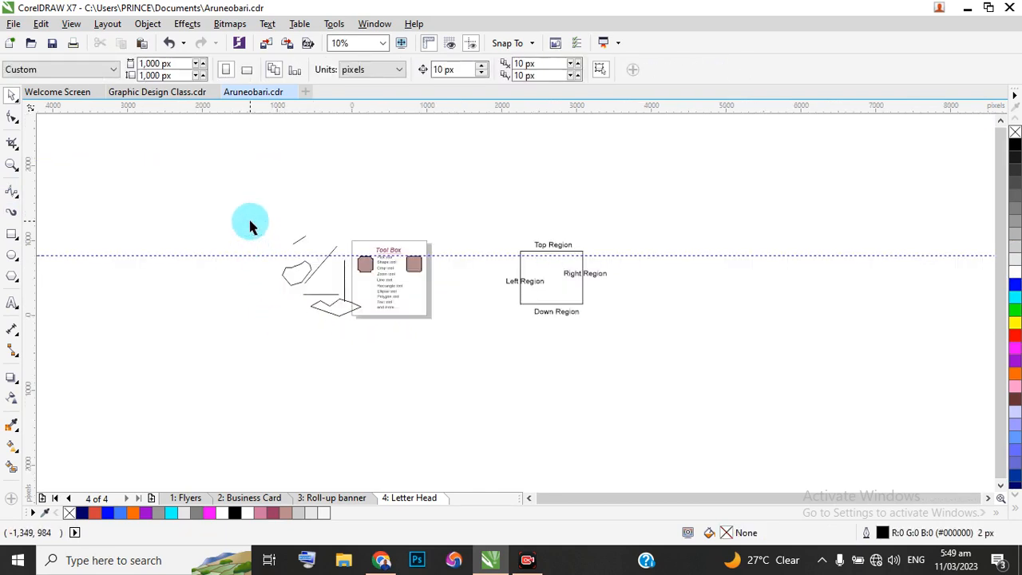
mouse_move(250, 221)
left_mouse_down()
mouse_move(372, 338)
mouse_move(354, 336)
mouse_move(365, 333)
left_mouse_up()
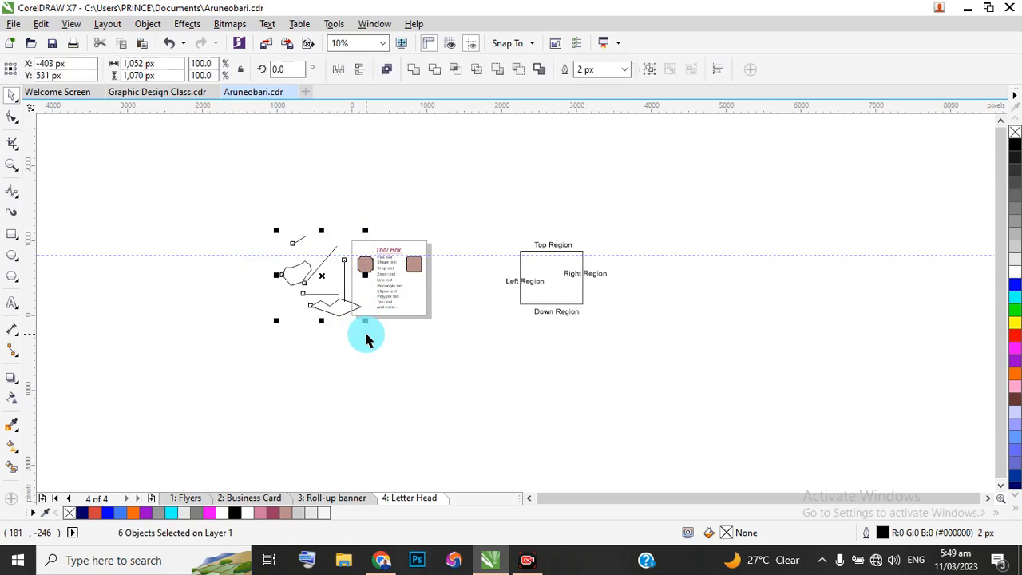
key("Delete")
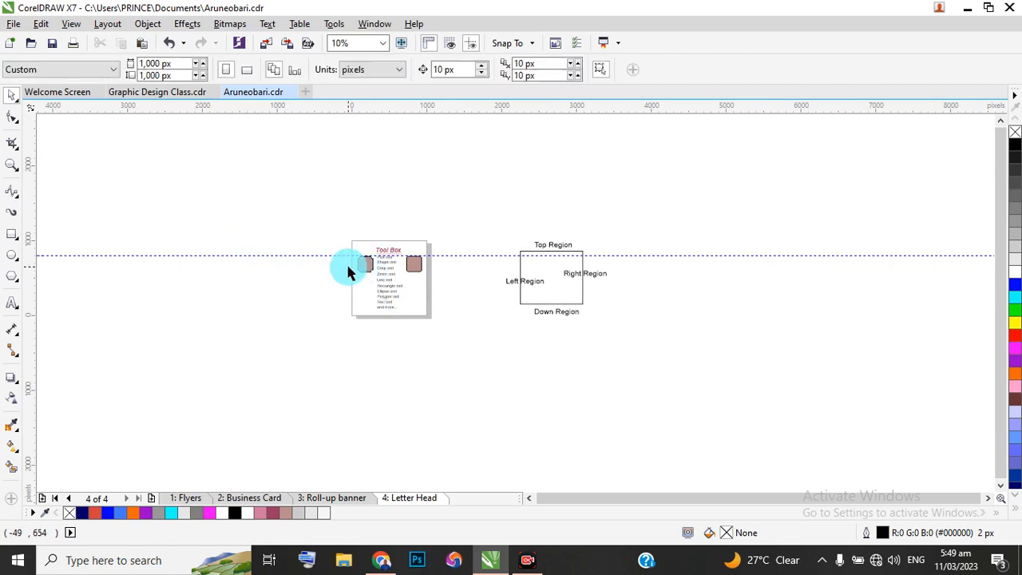
Step: With the Rectangle tool, draw a wide rectangle left of the page and another about 250 × 275 px below the left notched square
left_click(10, 165)
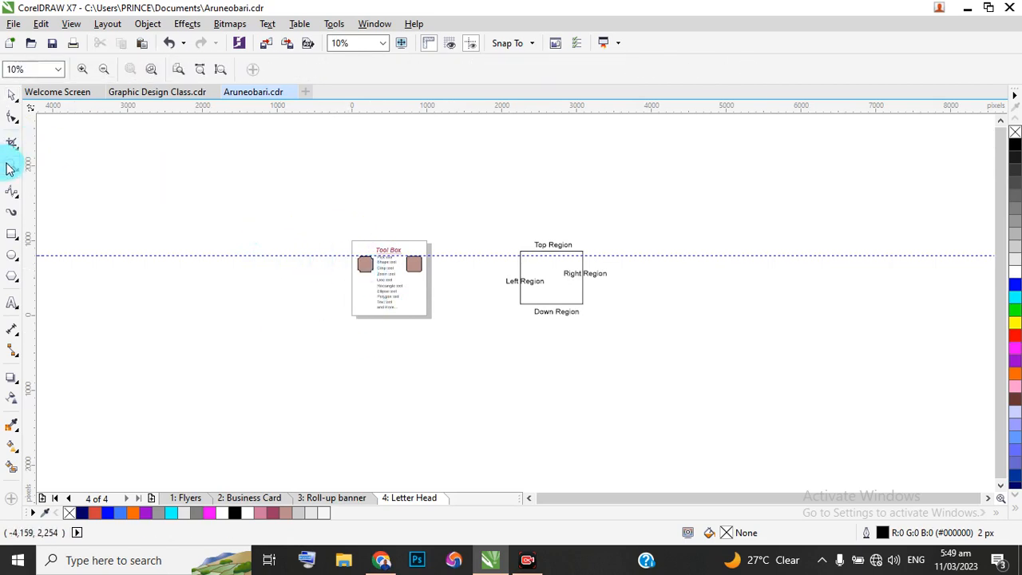
left_click_drag(348, 237, 436, 321)
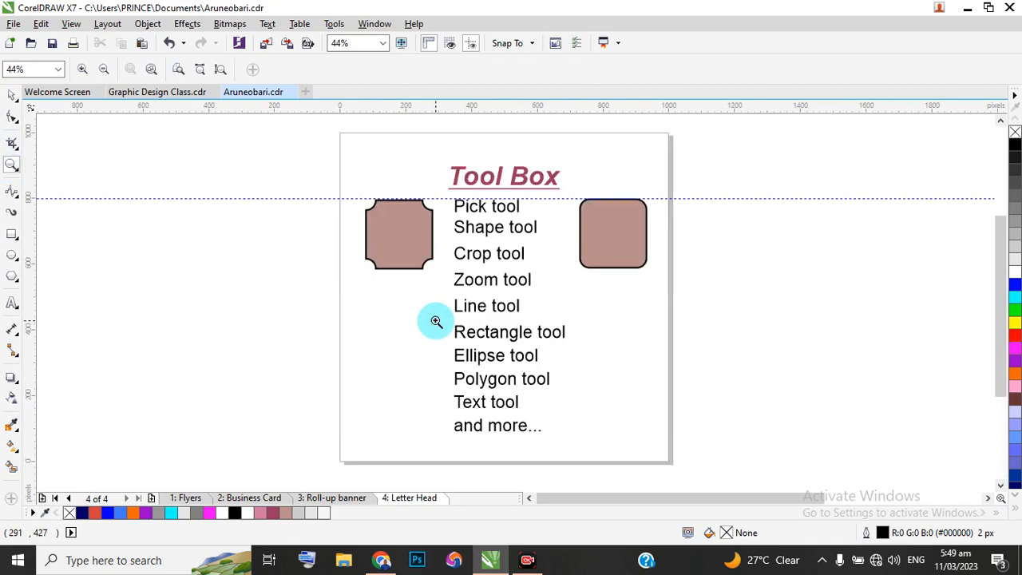
left_click(12, 95)
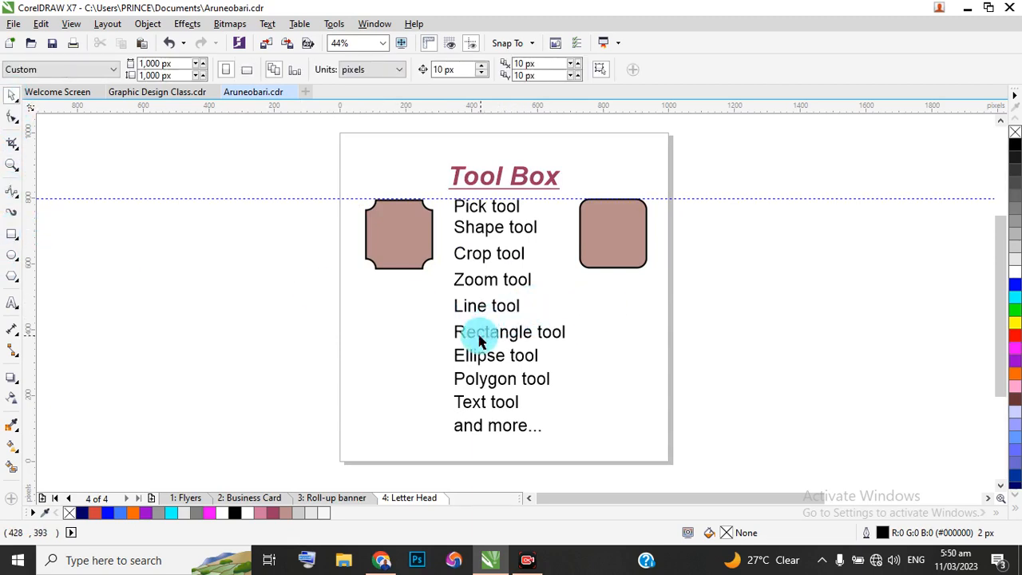
left_click(12, 234)
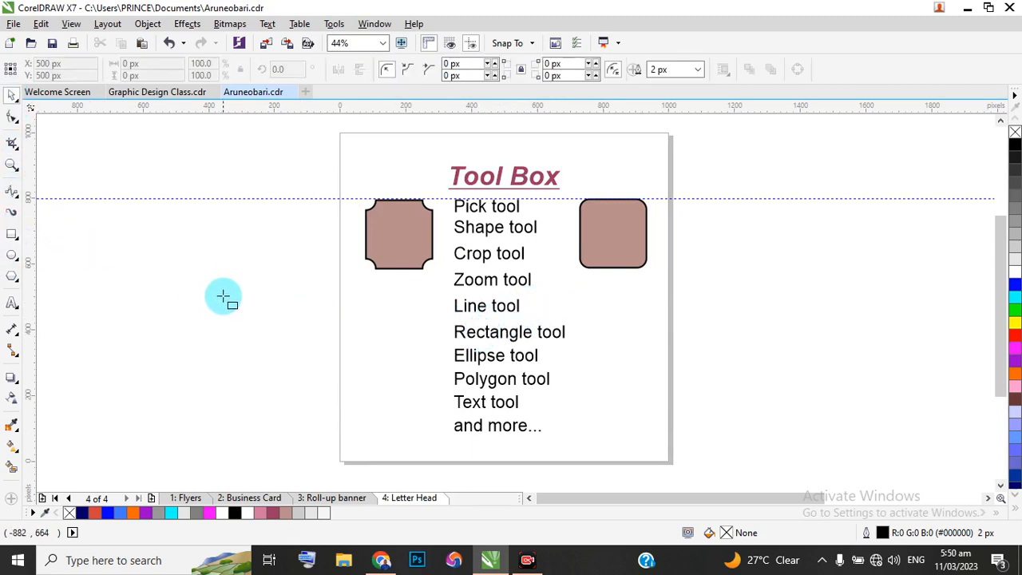
mouse_move(171, 279)
left_mouse_down()
mouse_move(267, 305)
mouse_move(312, 361)
left_mouse_up()
left_click_drag(342, 313, 423, 403)
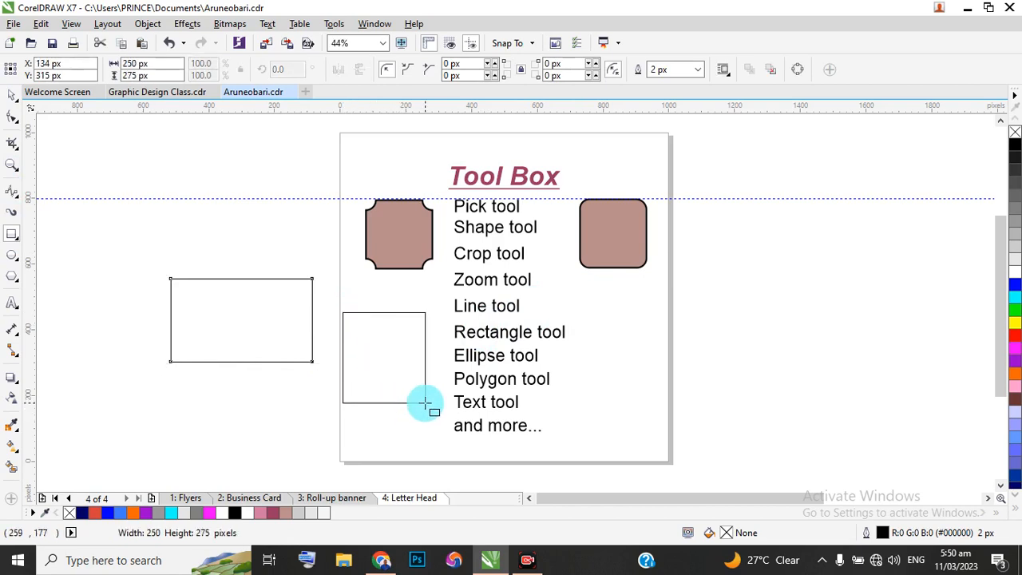
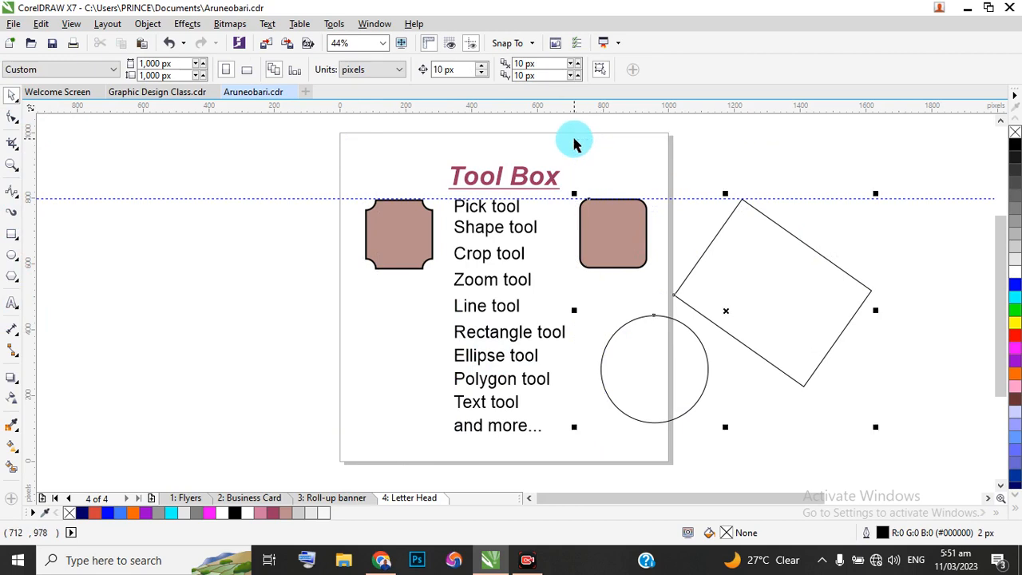
Step: Delete the rounded square, circle and rotated rectangle, and place a copy of the notched square on the other side of the tool list
key("Delete")
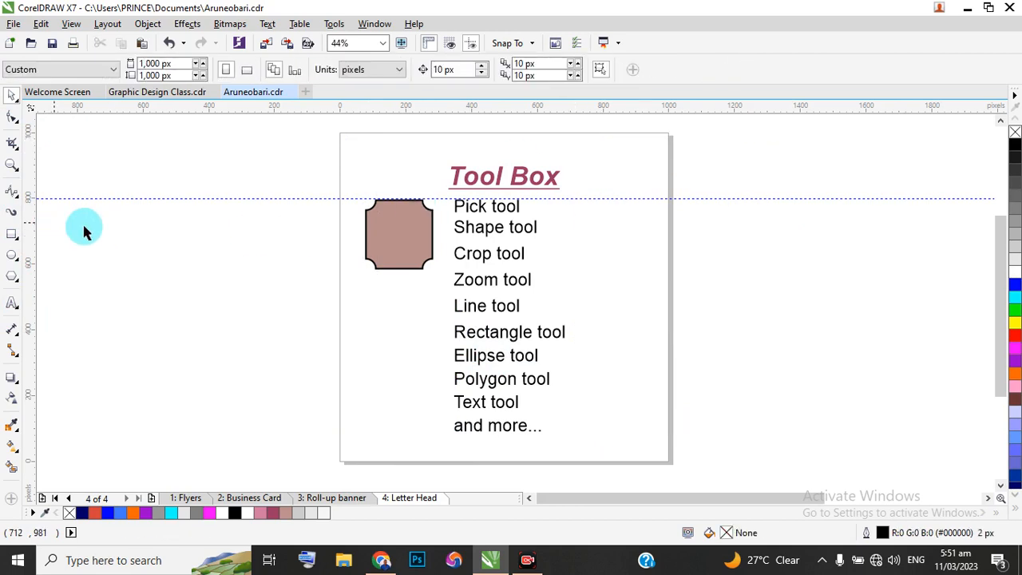
left_click(388, 227)
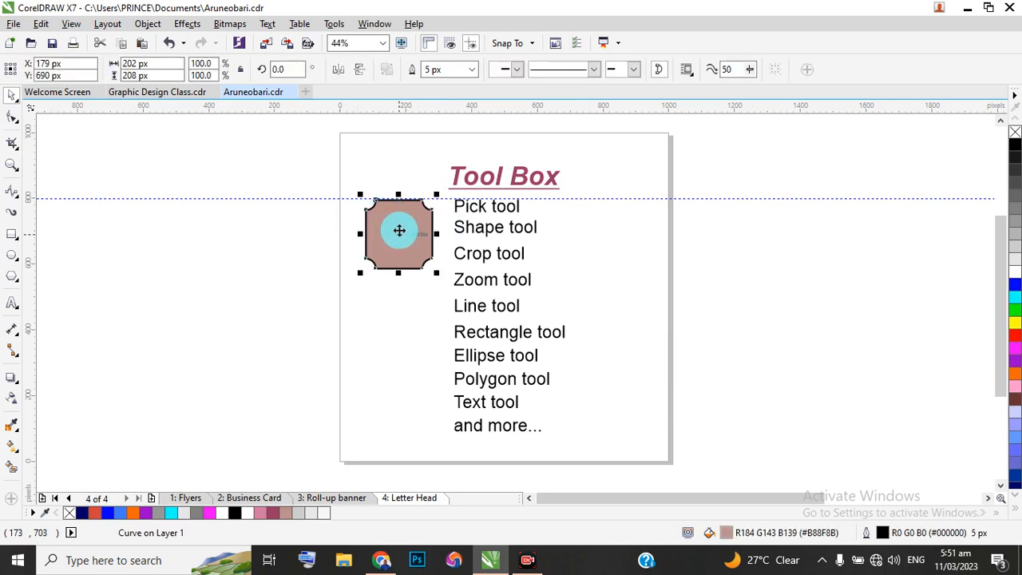
left_click_drag(397, 230, 599, 232)
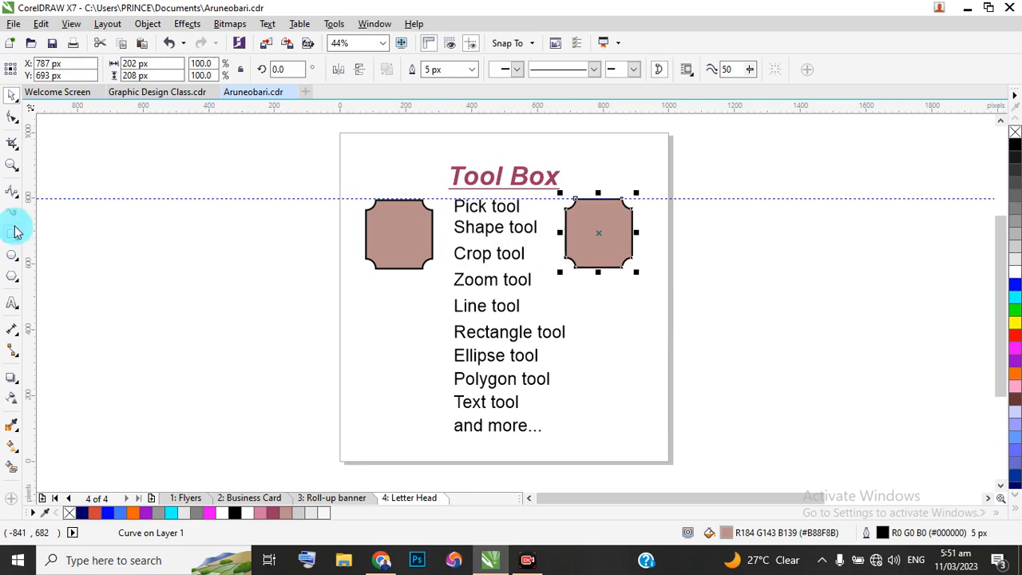
Step: Draw a circle about 200 px wide below the left notched square, with a 40% Black fill and a Blue outline
left_click(13, 255)
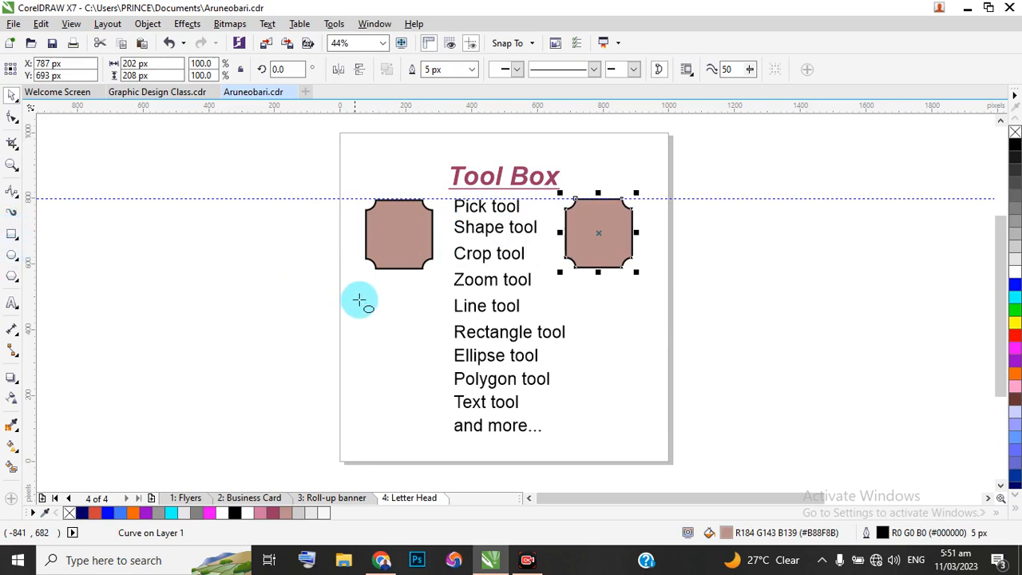
mouse_move(391, 318)
left_mouse_down()
mouse_move(413, 358)
mouse_move(422, 354)
left_mouse_up()
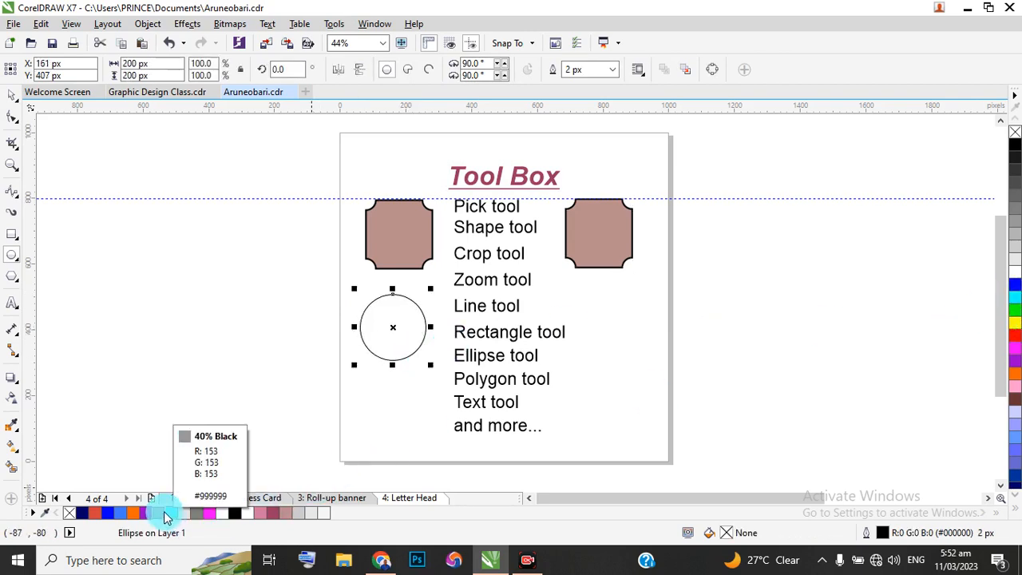
left_click(173, 515)
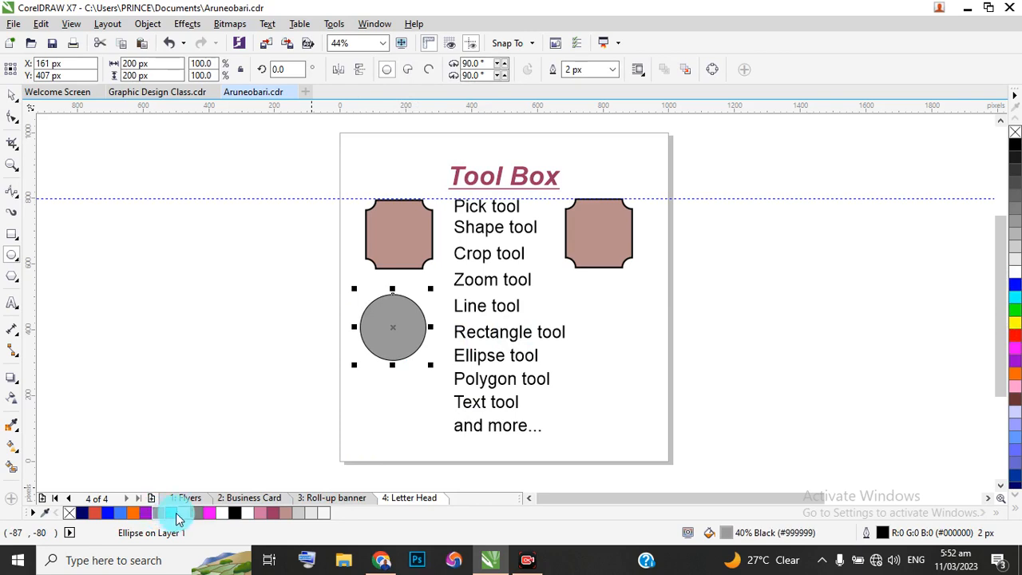
right_click(133, 513)
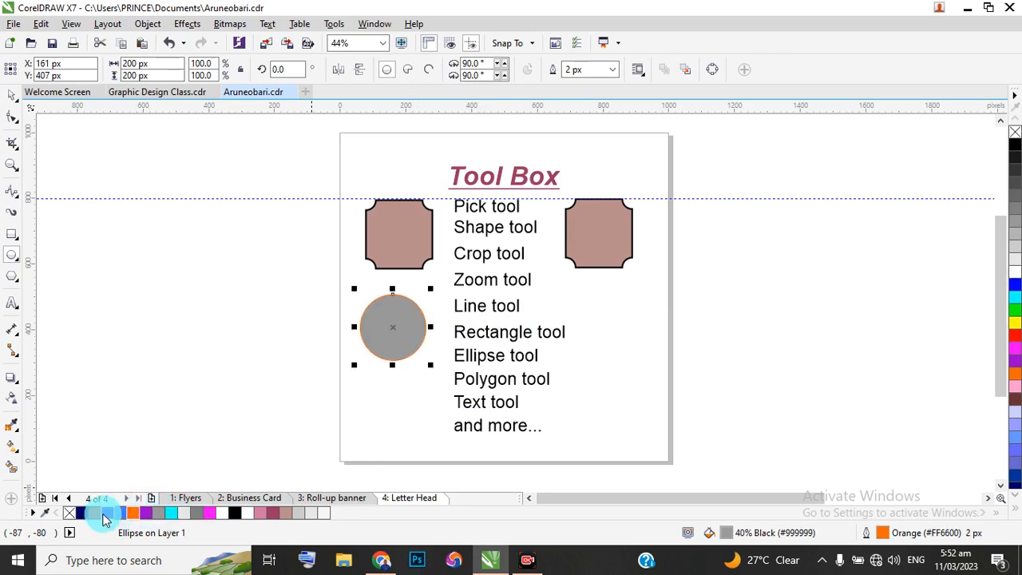
right_click(106, 513)
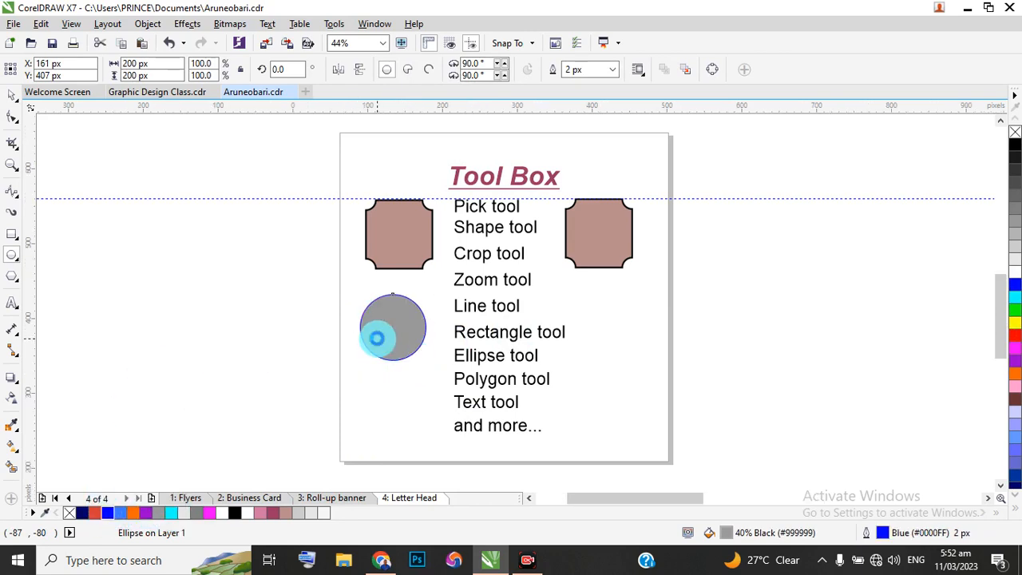
Step: Convert the grey circle to a pie and switch it to an arc from 0° to 270°
scroll(376, 338, "up", 3)
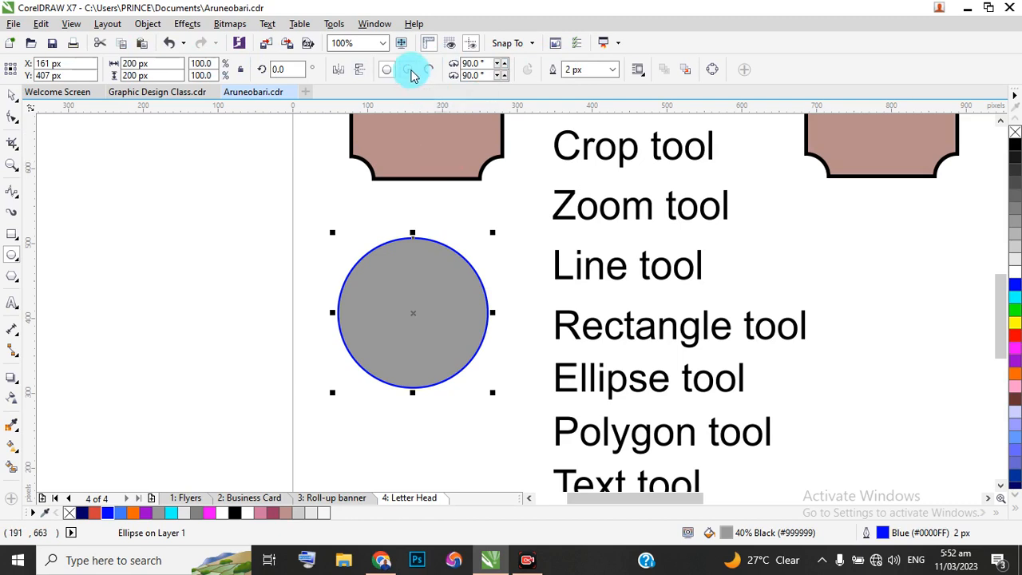
left_click(411, 72)
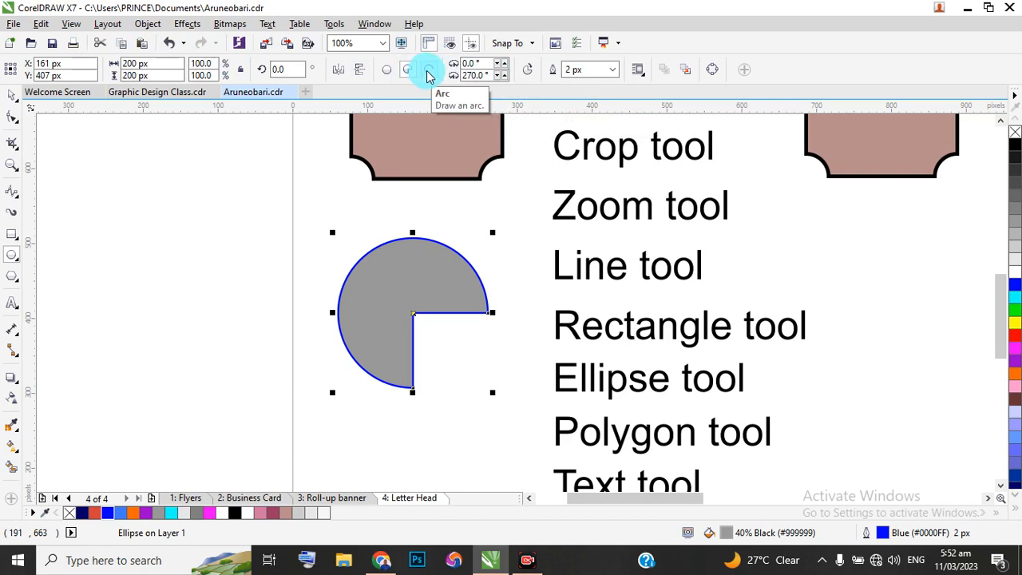
left_click(428, 72)
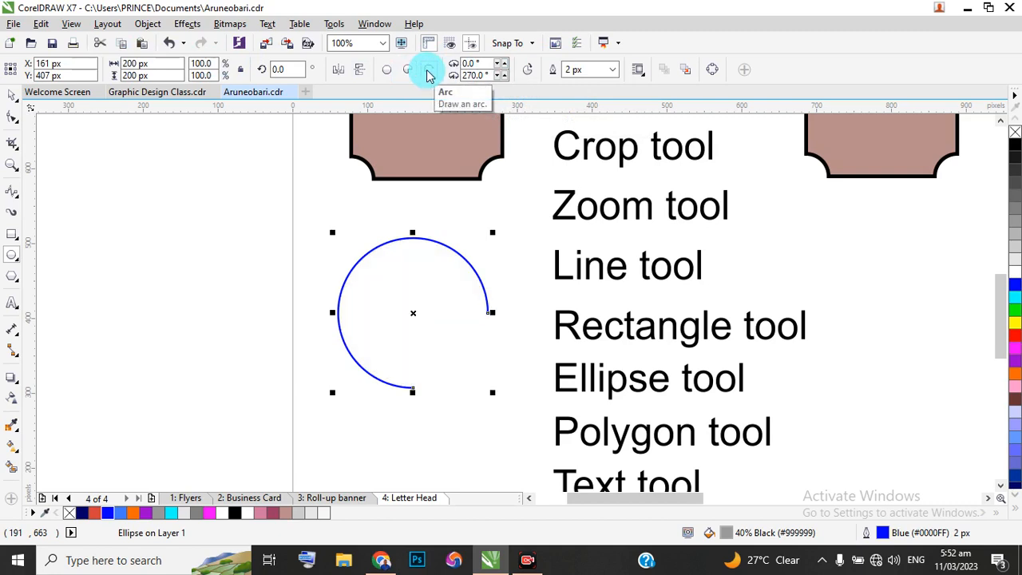
Step: With the Shape tool, move the arc's start node around the circle and reshape it into a pie from about 304.9° to 270°
left_click(12, 117)
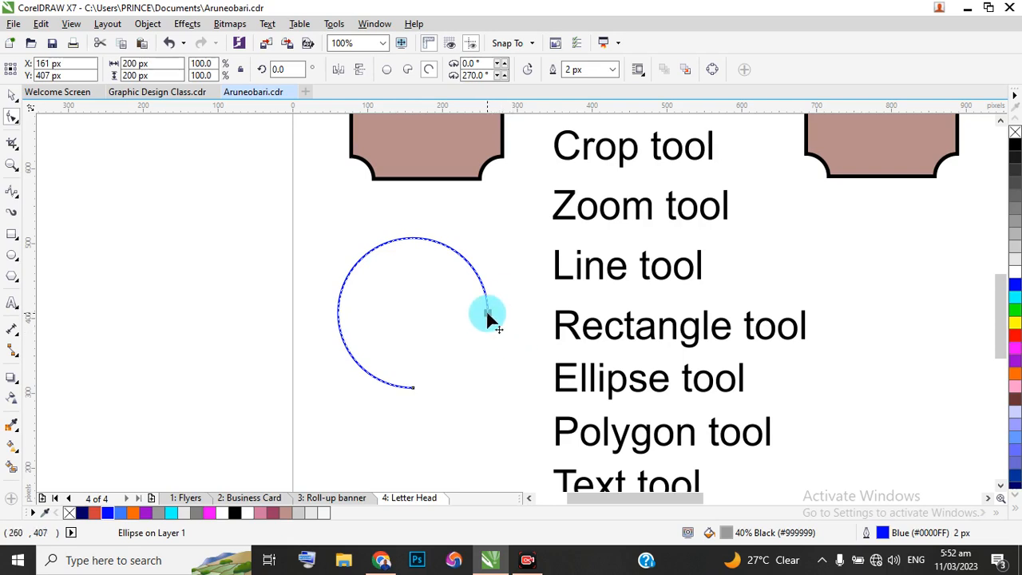
left_click_drag(487, 313, 383, 244)
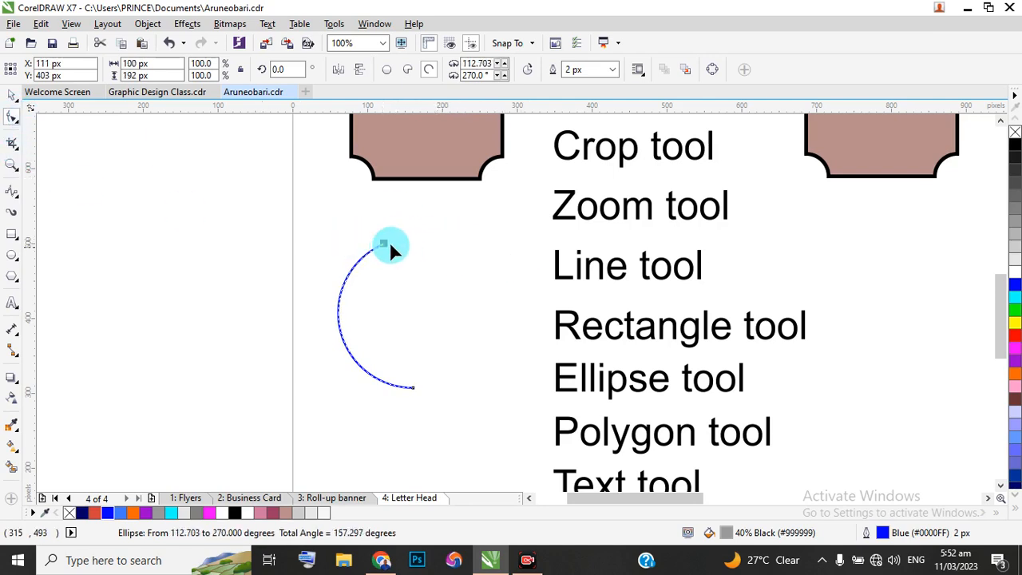
left_click_drag(384, 249, 470, 260)
left_click_drag(478, 354, 455, 373)
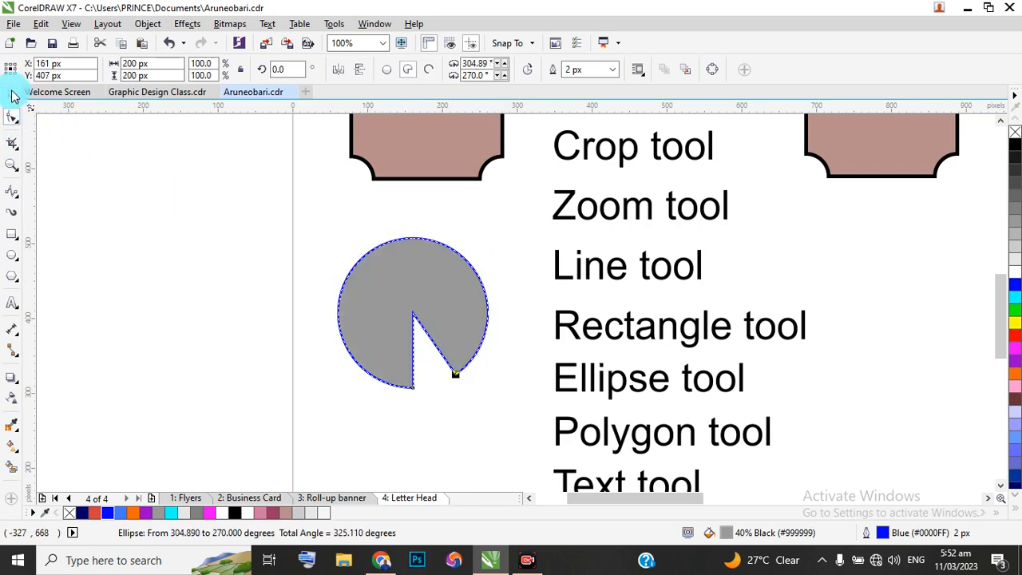
Step: Convert the grey pie shape to an open arc and set its outline width to 8 px
left_click(428, 71)
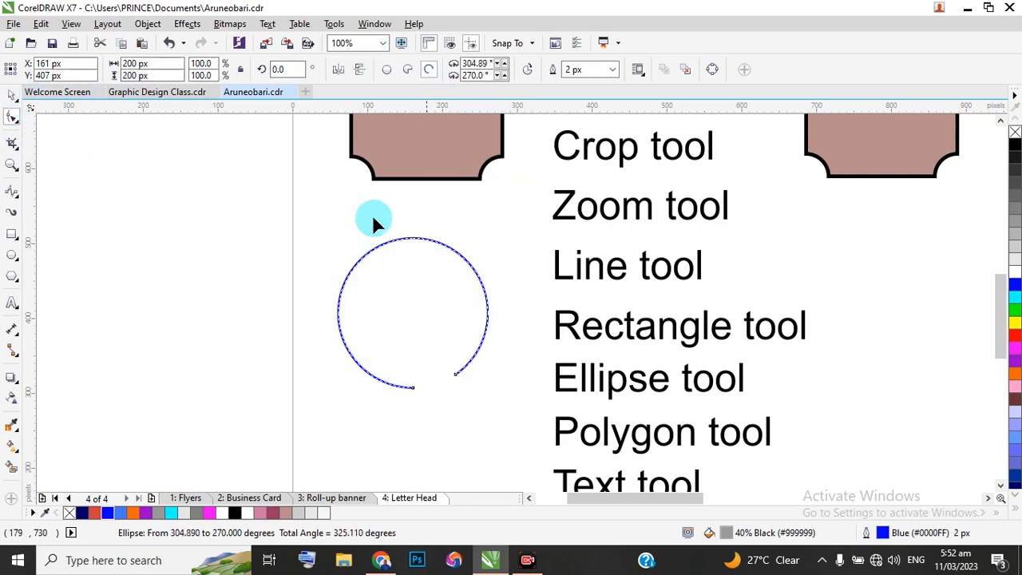
left_click(12, 95)
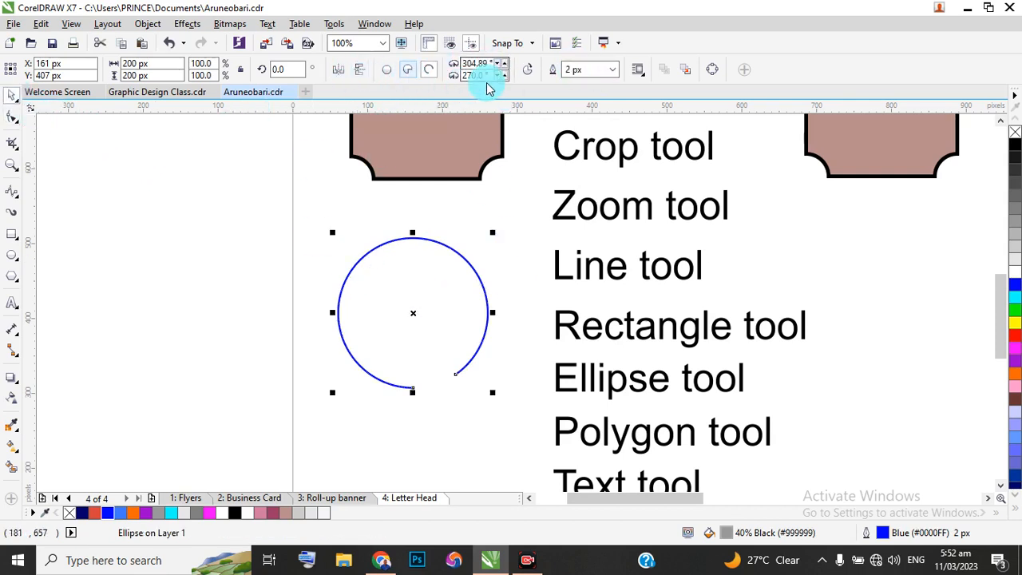
left_click(613, 70)
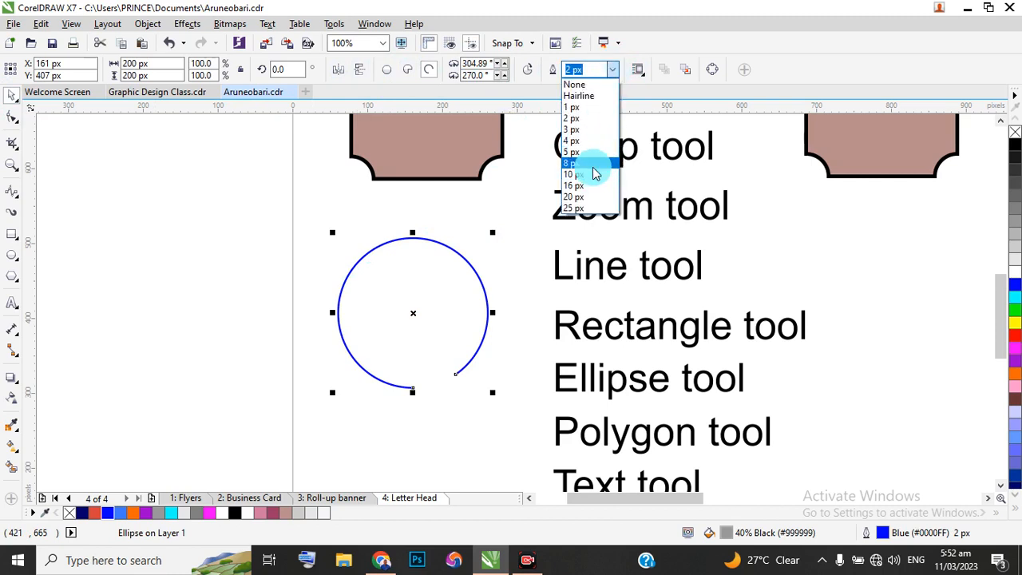
left_click(592, 163)
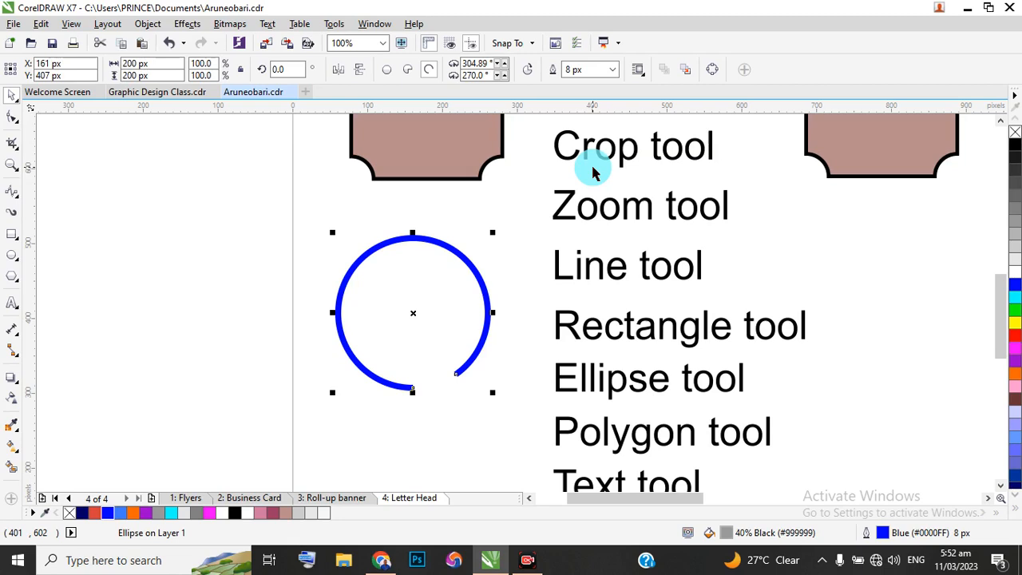
Step: Draw a six-sided polygon about 168 px wide and 186 px high outside the page, beside the blue arc
scroll(436, 260, "down", 1)
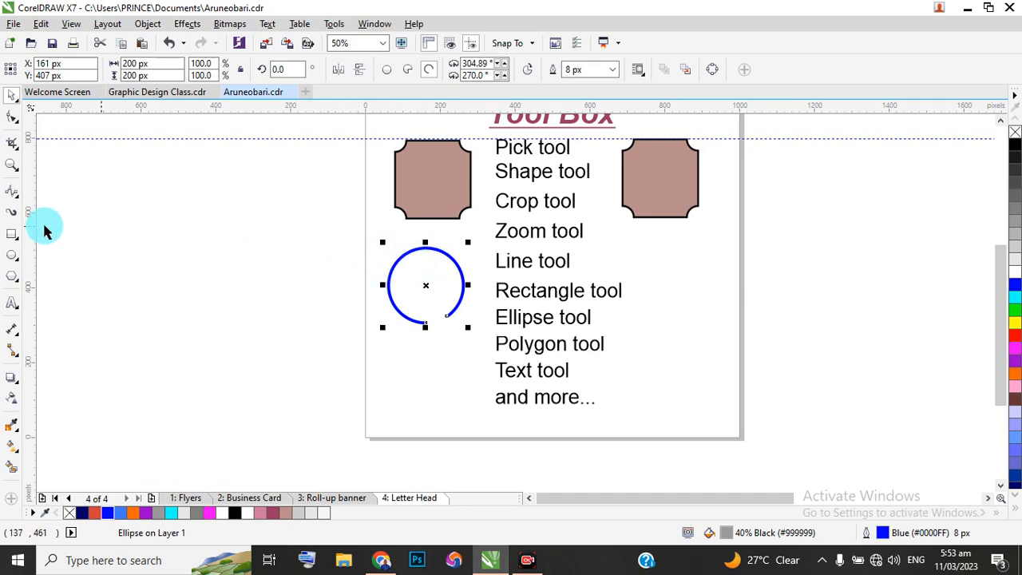
left_click(12, 277)
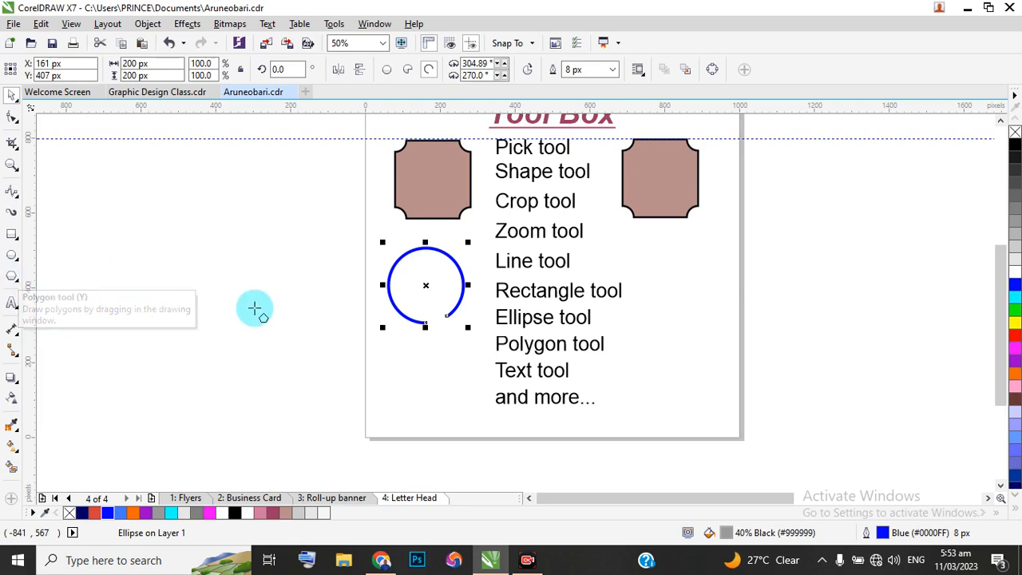
left_click_drag(271, 302, 342, 370)
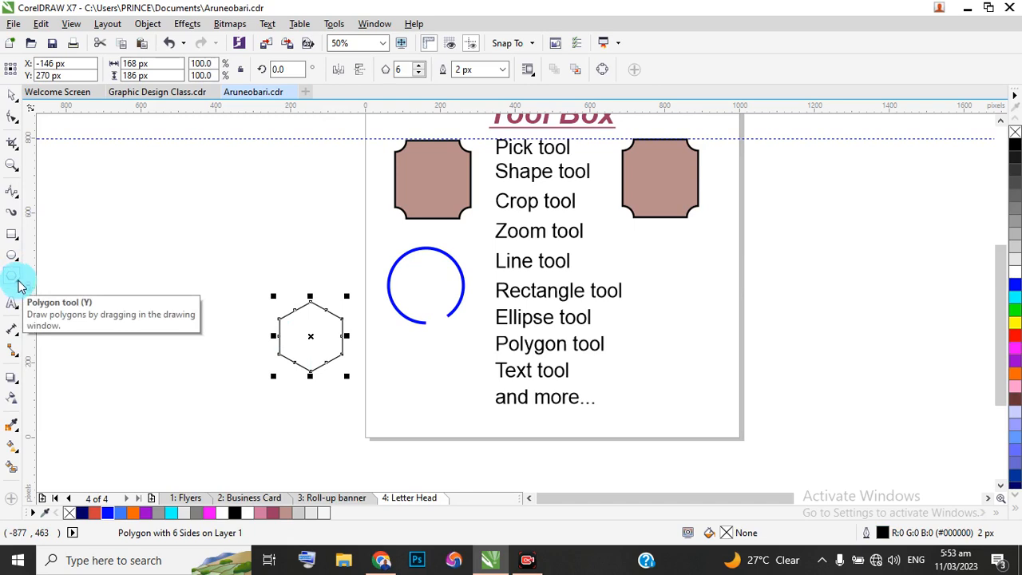
Step: Draw a five-pointed star about 238 px wide and 226 px high above the hexagon
left_click(20, 286)
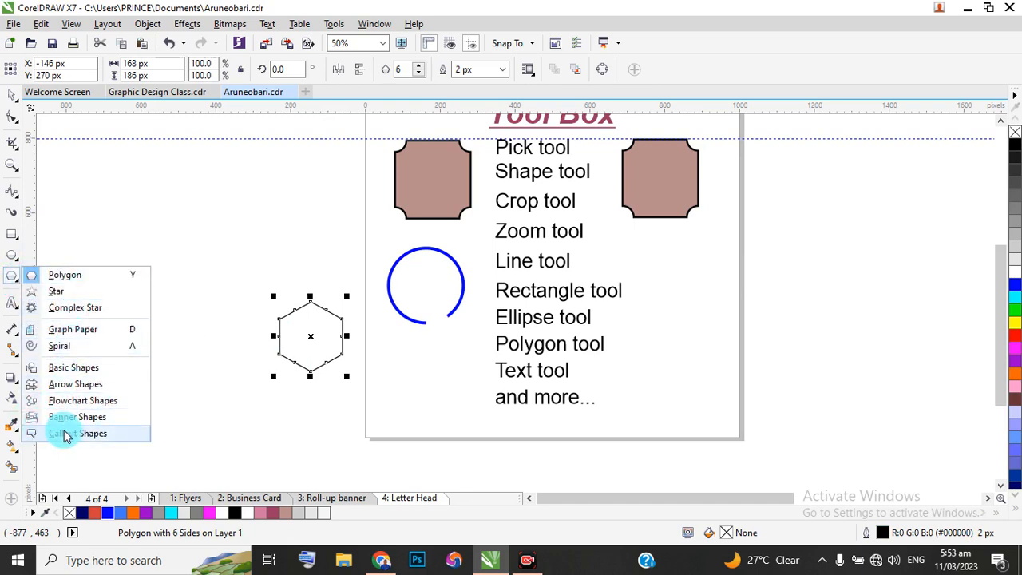
left_click(85, 292)
left_click_drag(257, 197, 349, 278)
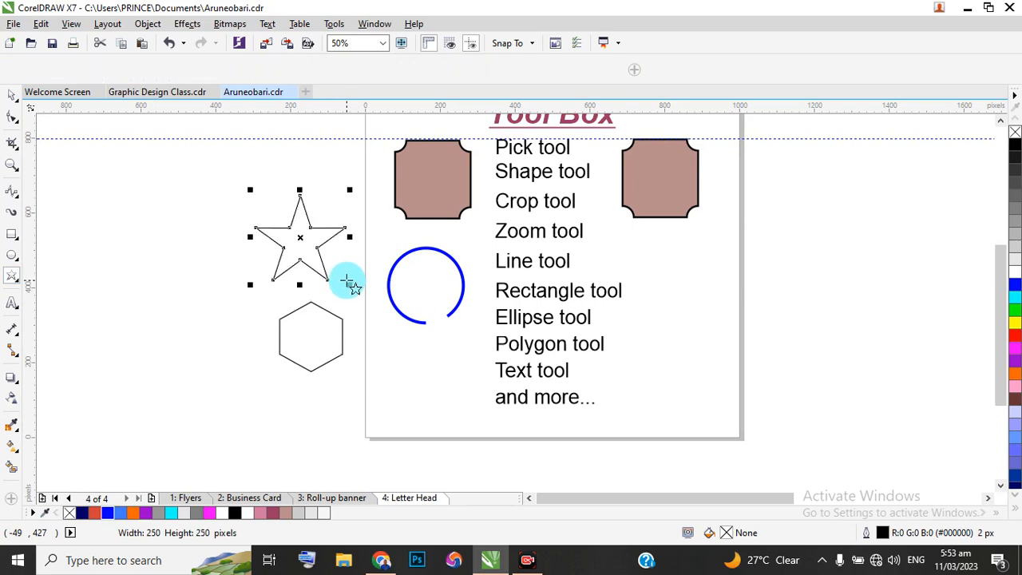
left_click(11, 95)
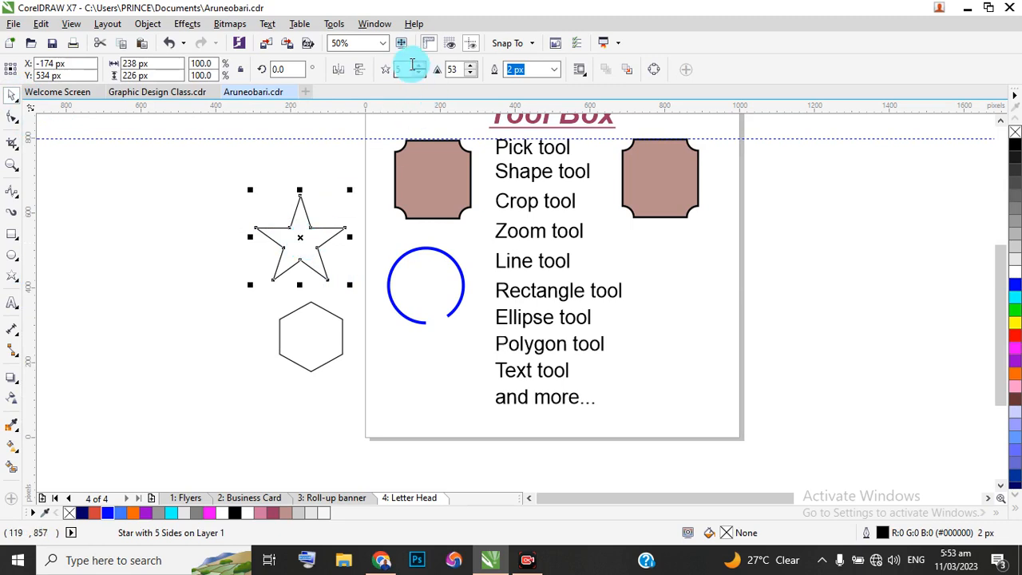
Step: Increase the star's number of points to 7
left_click(360, 74)
left_click(359, 74)
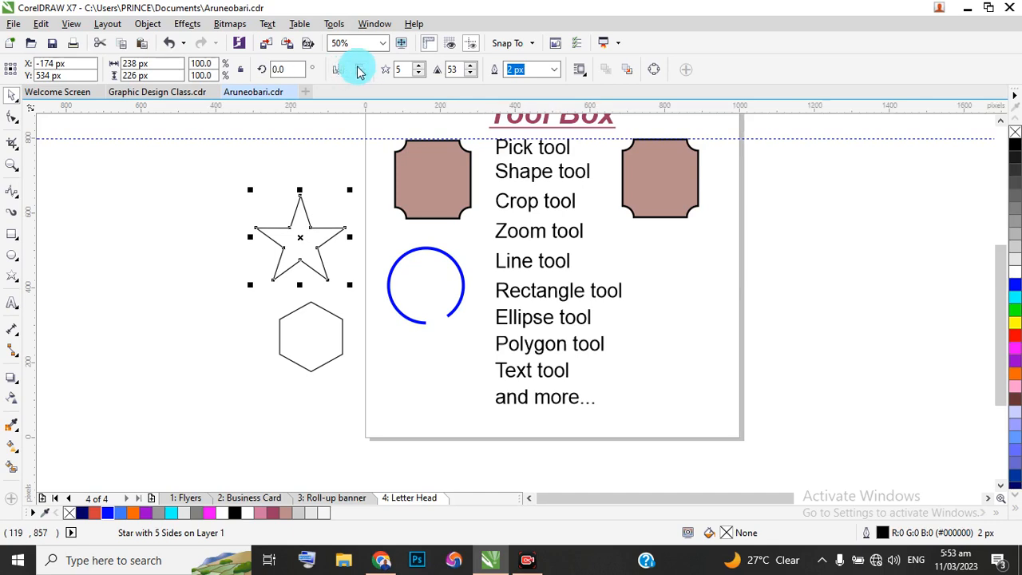
left_click(344, 72)
left_click(356, 70)
left_click(418, 68)
left_click(418, 68)
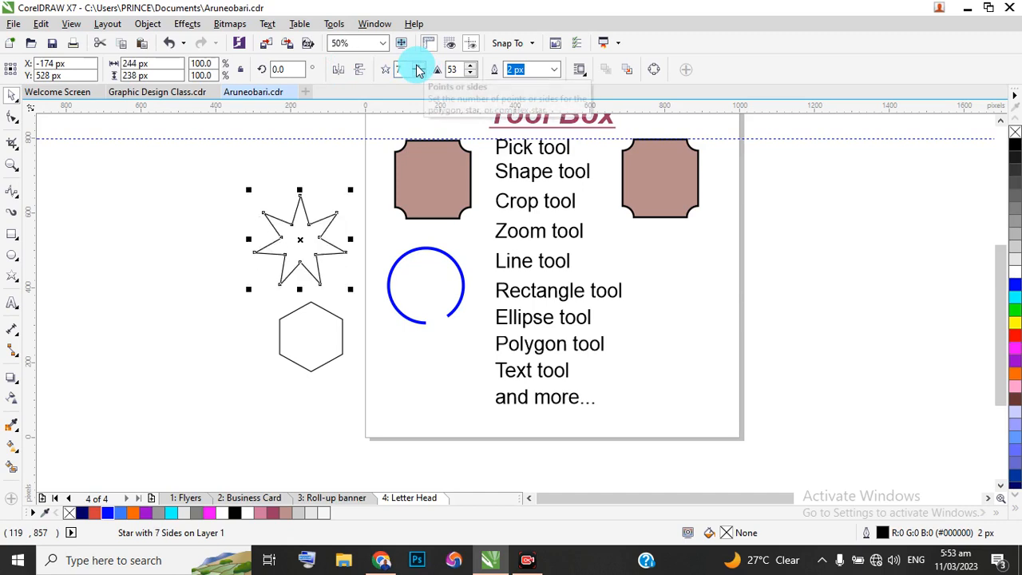
Step: Lower the star's sharpness to 47
left_click(471, 73)
left_click(473, 74)
left_click(473, 75)
left_click(473, 74)
left_click(473, 75)
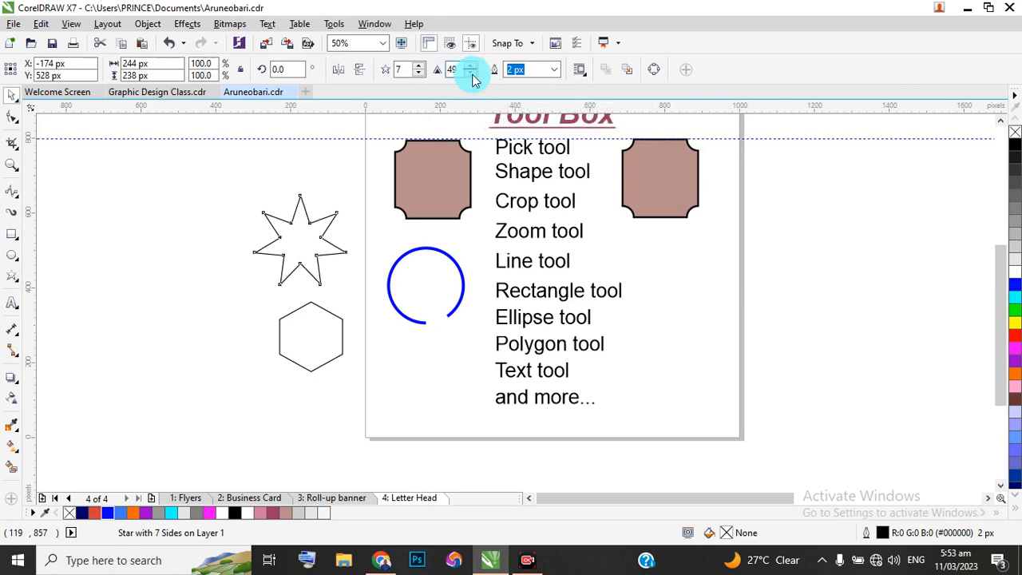
left_click(473, 74)
Step: Set the seven-pointed star's sharpness to 30
scroll(301, 236, "up", 1)
scroll(300, 235, "up", 1)
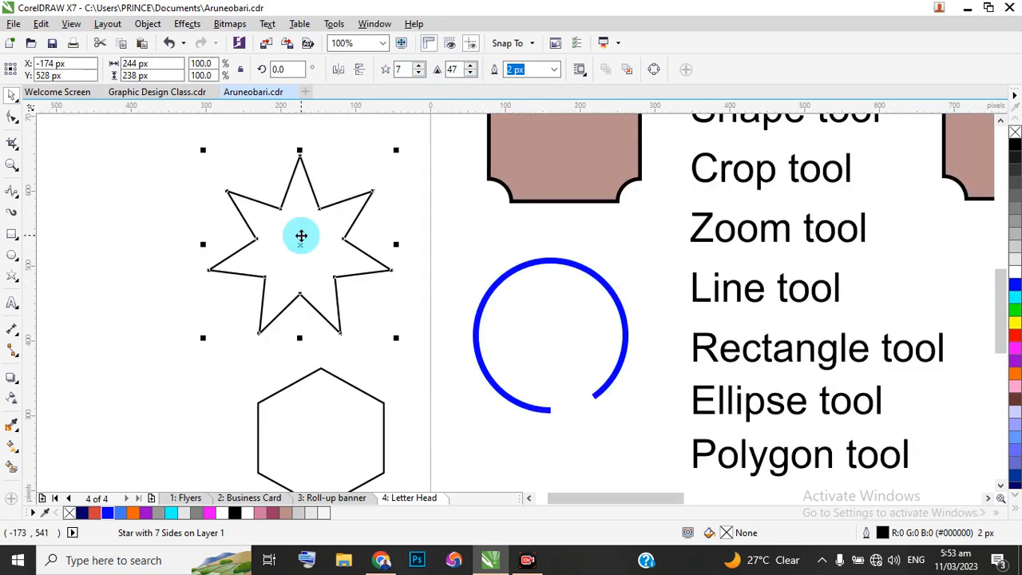
scroll(301, 236, "up", 3)
scroll(307, 233, "down", 3)
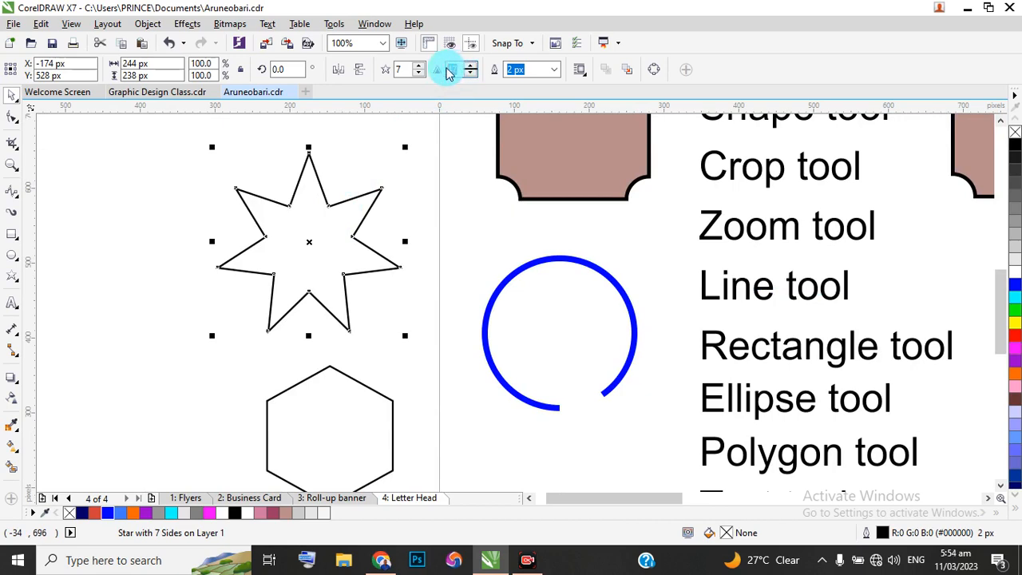
type("30")
key("Return")
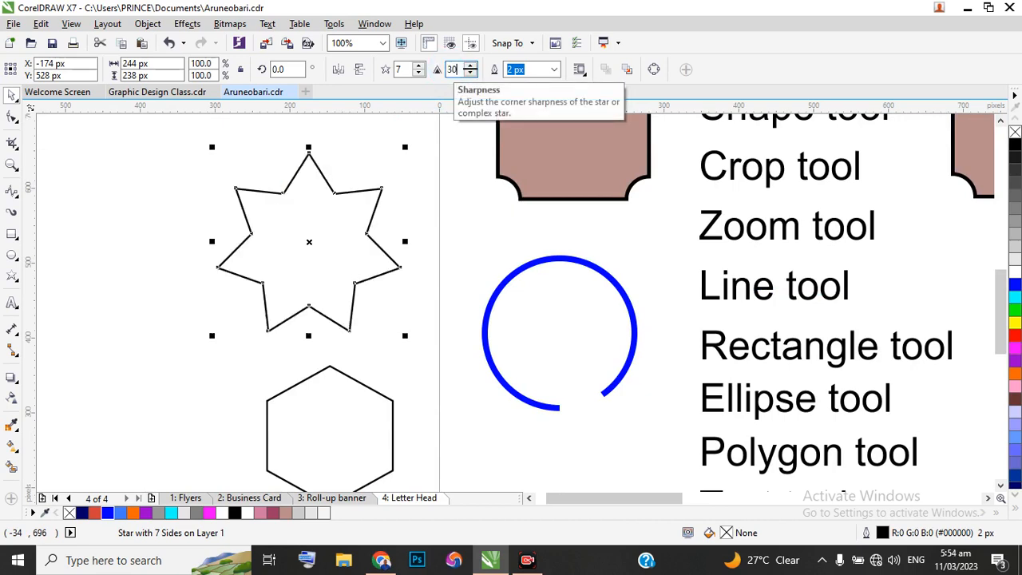
Step: Increase the star to 10 points and lower its sharpness to 28
left_click(419, 65)
left_click(418, 65)
left_click(419, 64)
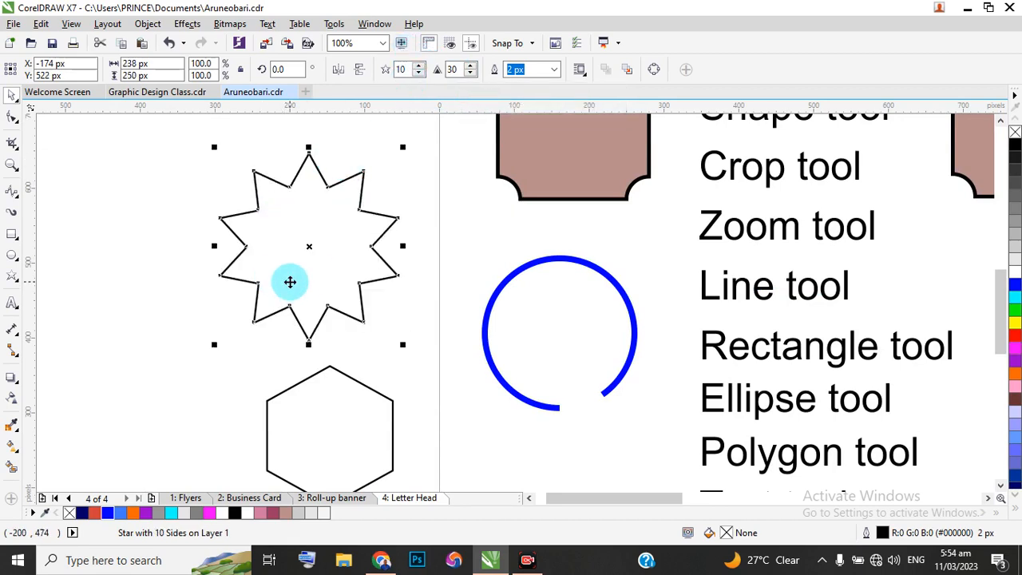
left_click(472, 74)
left_click(472, 74)
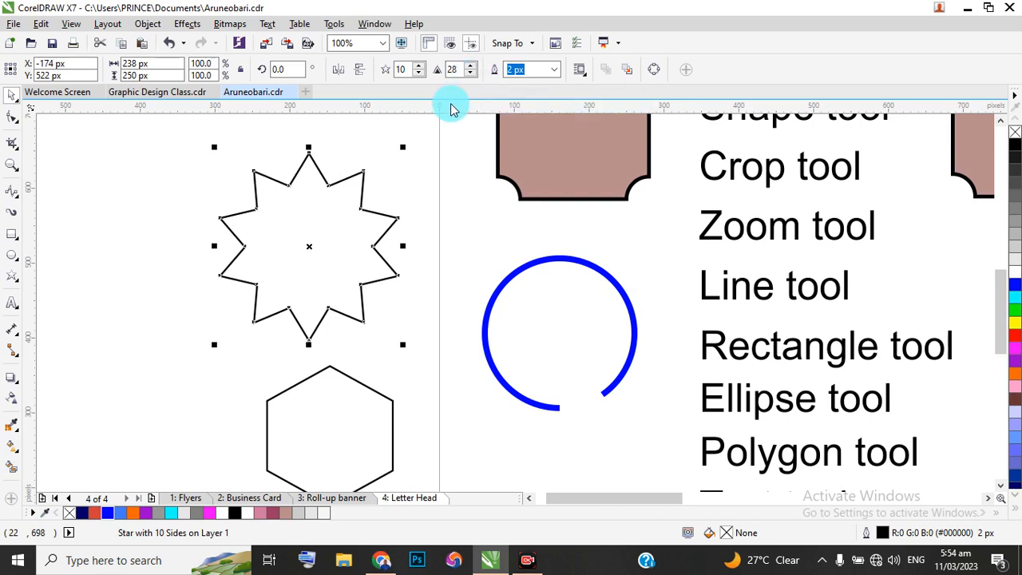
Step: Fill the star with pink (#CF76A2), try Magenta and Purple outlines, and give it a 40% Black outline
scroll(336, 231, "down", 1)
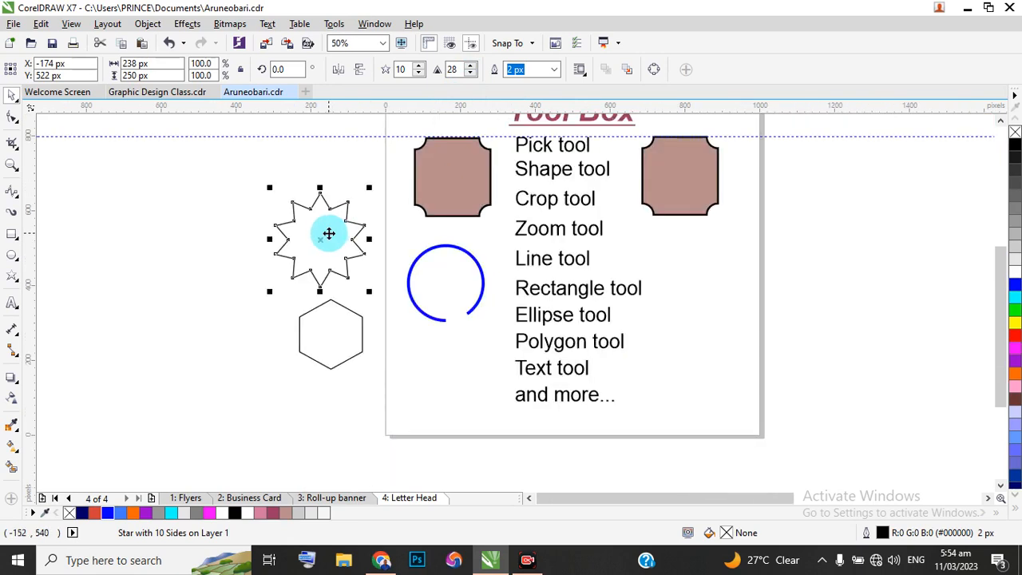
left_click(1004, 126)
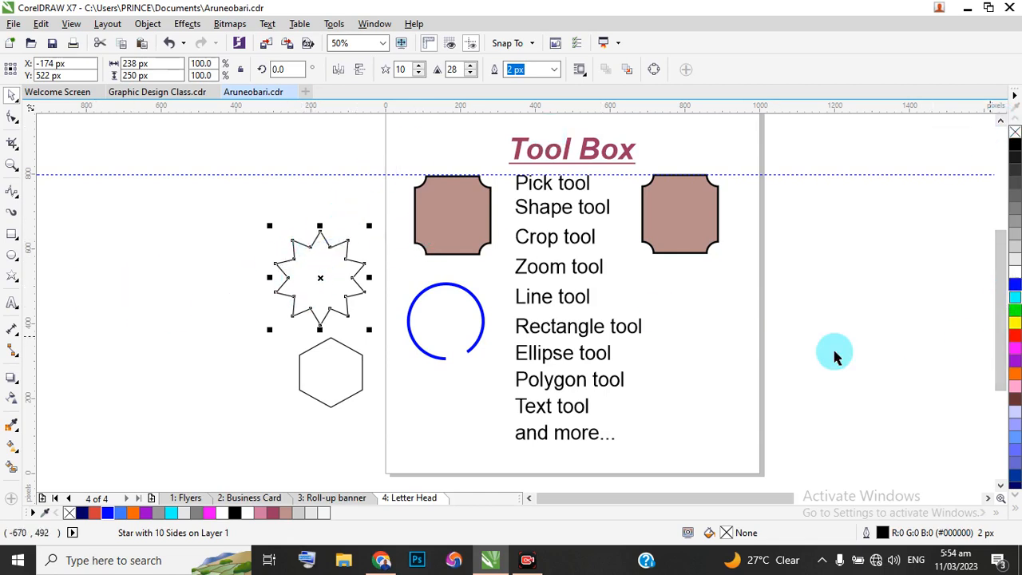
left_click(259, 515)
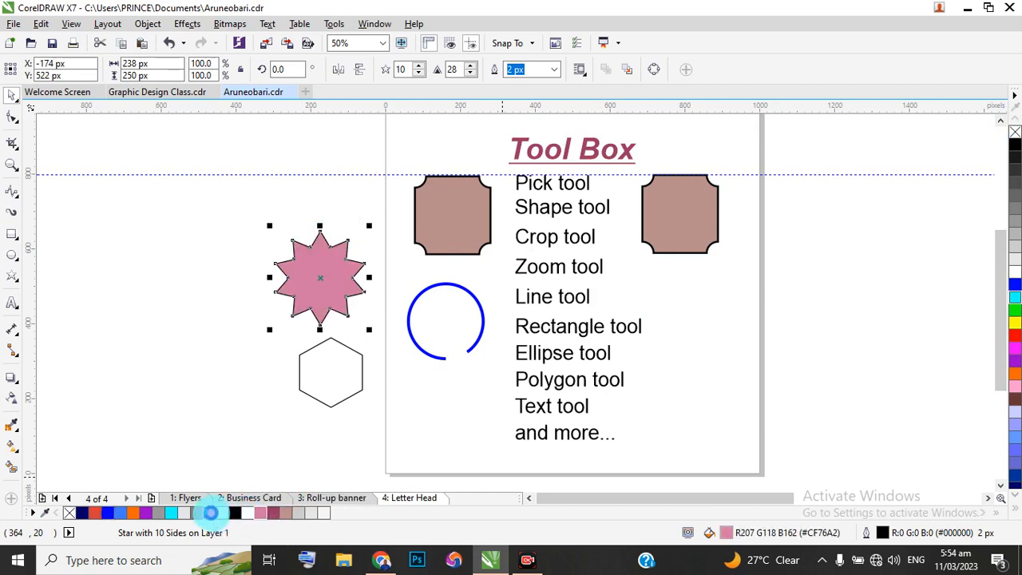
right_click(210, 513)
scroll(278, 260, "up", 1)
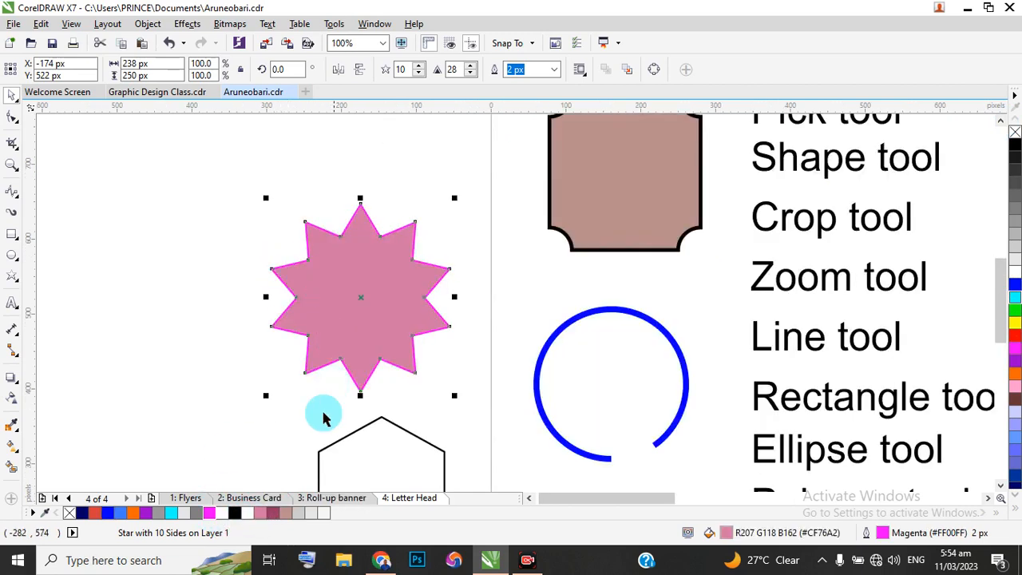
right_click(147, 514)
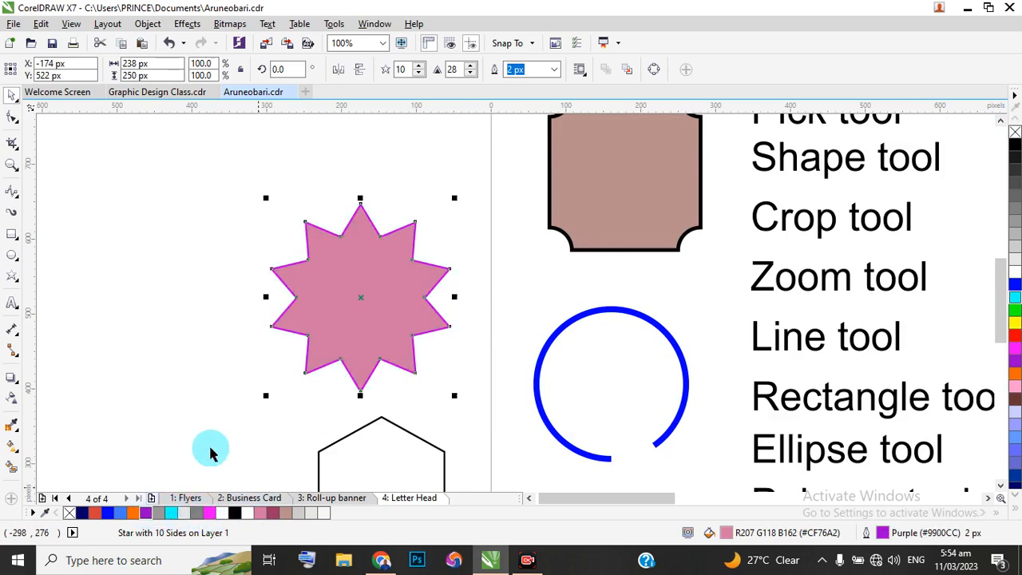
right_click(159, 513)
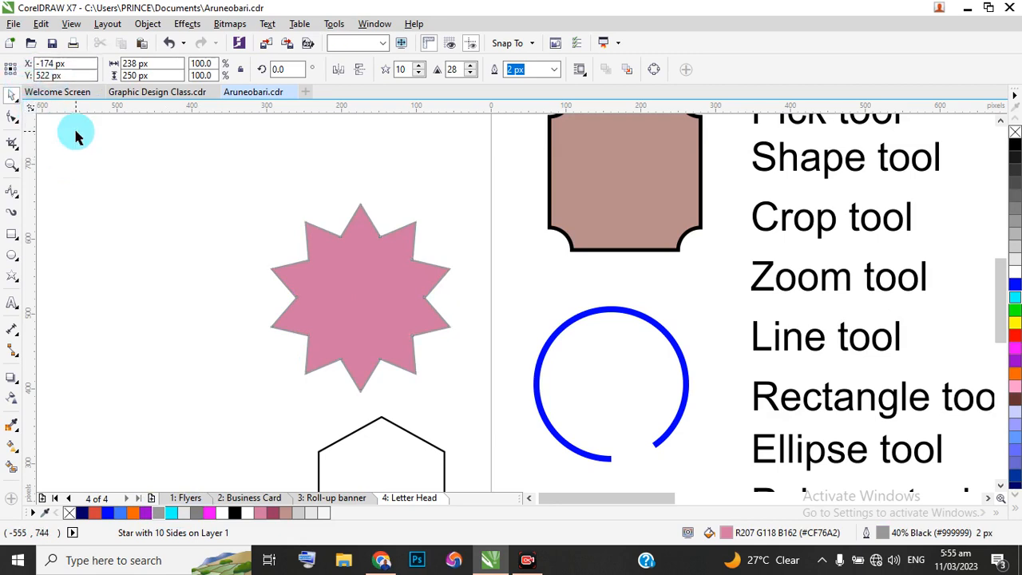
Step: Set the pink star's outline width to 8 px
left_click(375, 228)
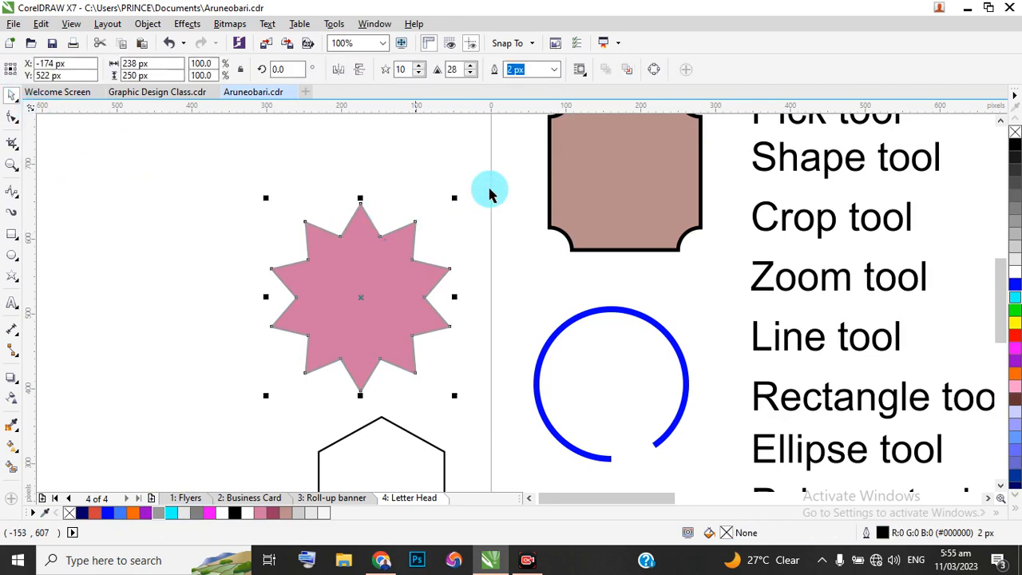
left_click(554, 70)
left_click(521, 167)
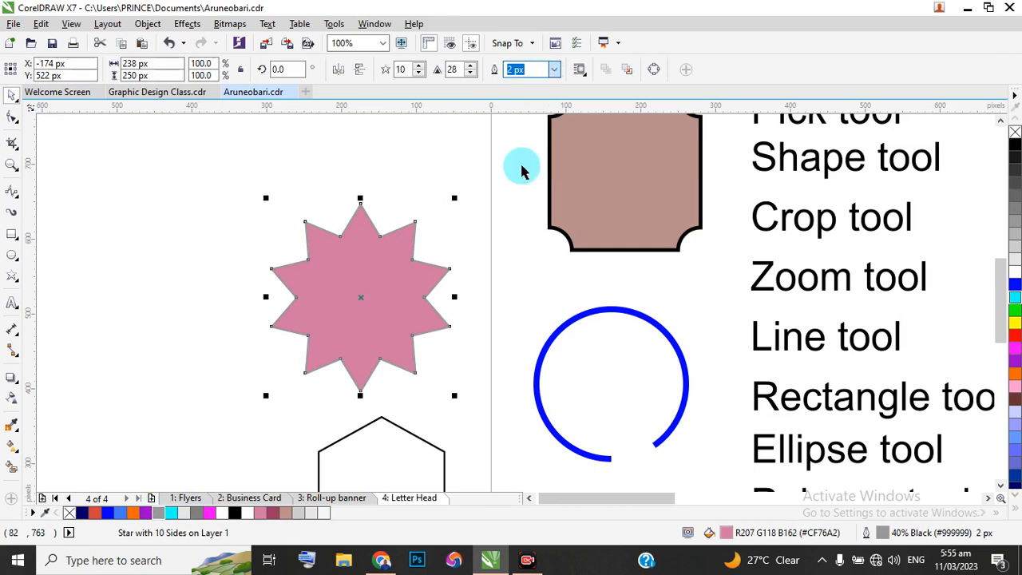
left_click(177, 169)
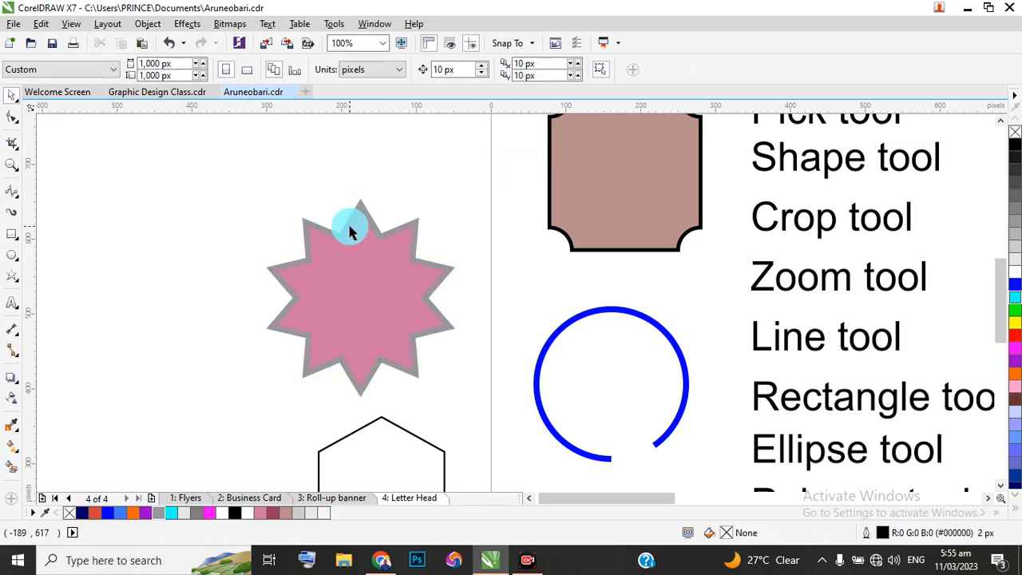
Step: With the Shape tool, pull the star's inner nodes toward its center to make thin spikes with a sharpness of about 83
left_click(349, 230)
left_click(12, 118)
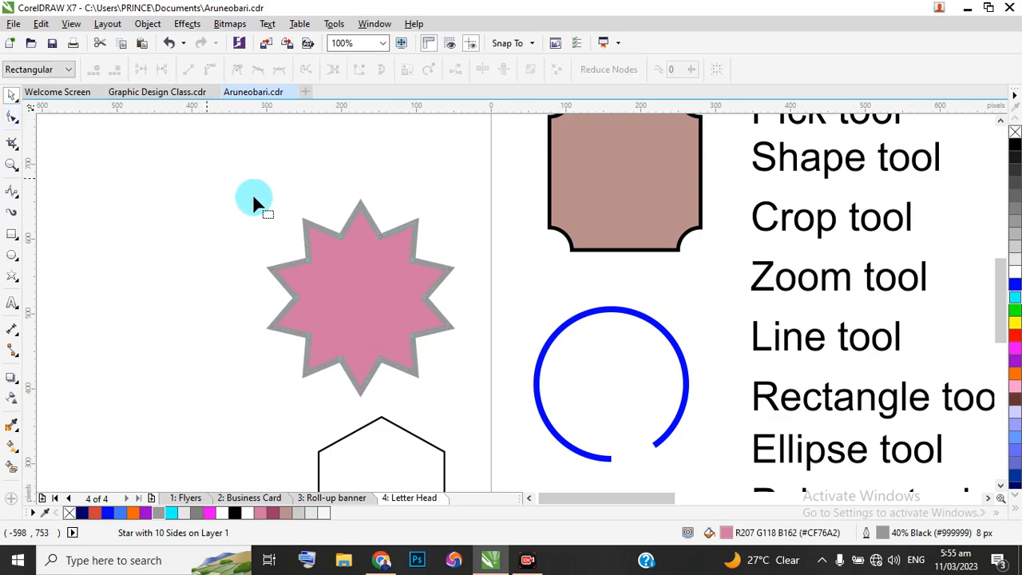
scroll(359, 246, "up", 4)
left_click_drag(267, 191, 422, 272)
scroll(434, 224, "down", 5)
scroll(399, 210, "up", 2)
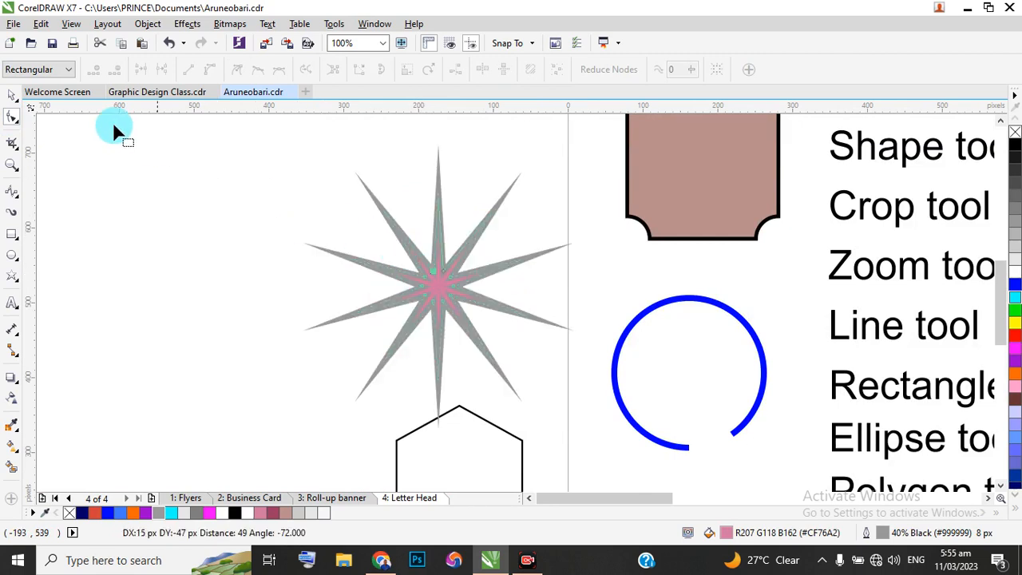
Step: Move the spiky star to about X -244 px, Y 541 px and recolor it with an Orange fill and a Cyan outline
left_click(15, 95)
scroll(325, 242, "down", 1)
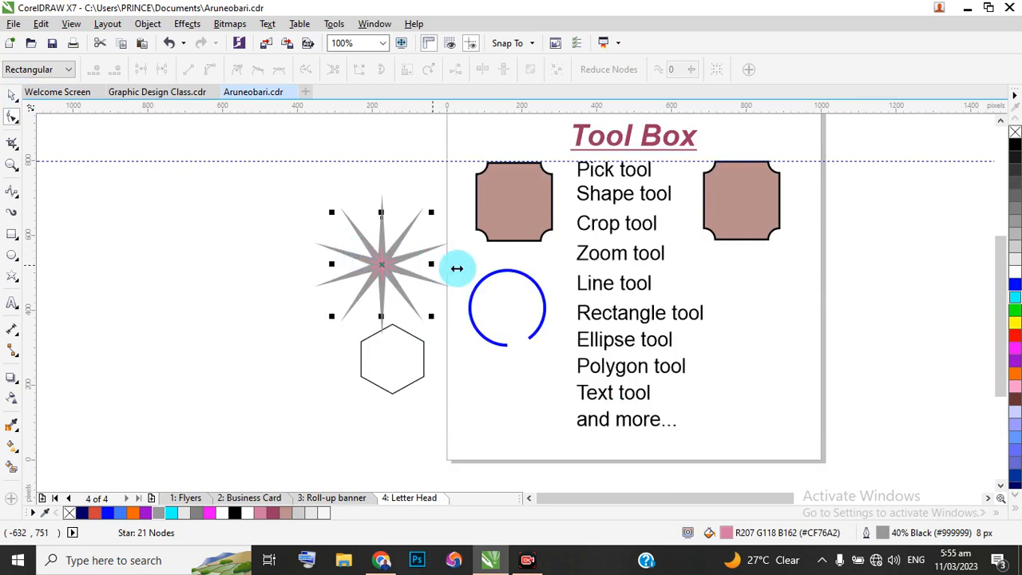
left_click_drag(384, 271, 357, 260)
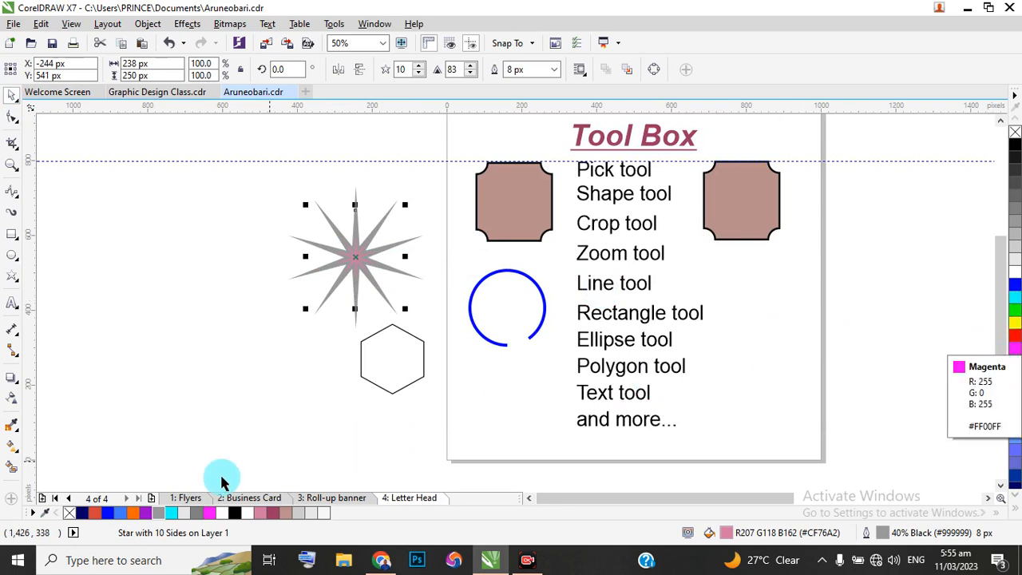
left_click(133, 515)
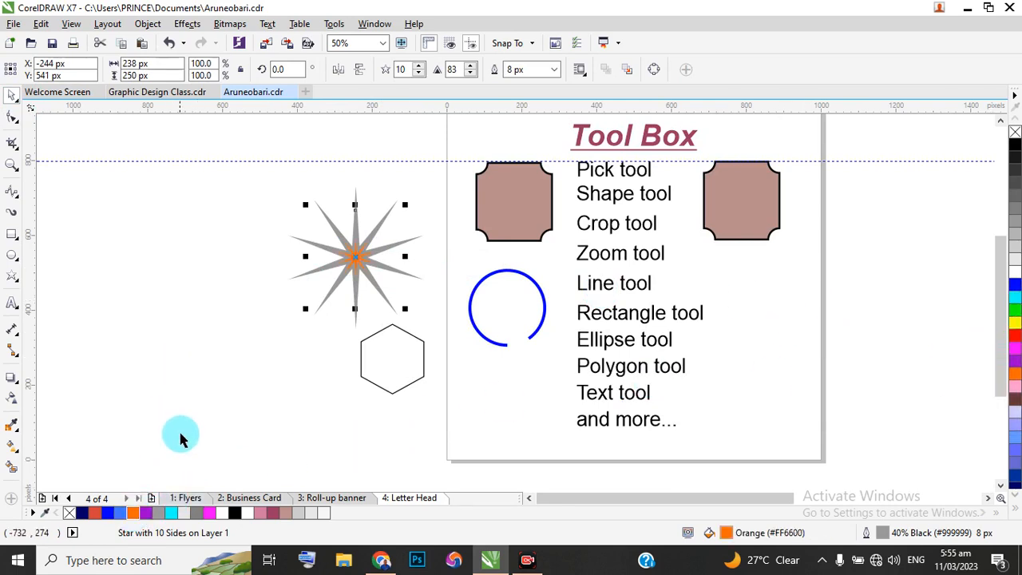
right_click(174, 521)
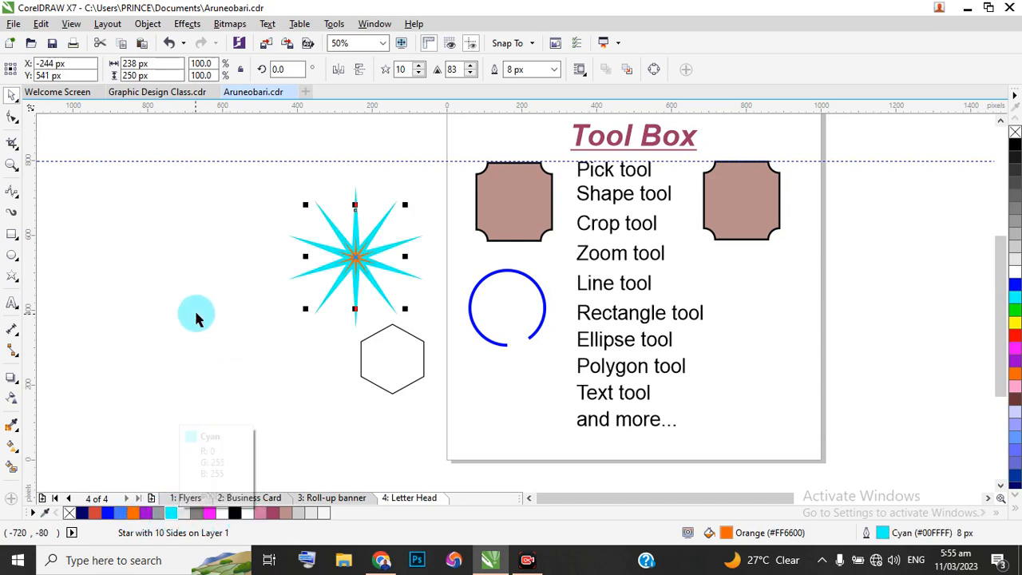
left_click(251, 326)
scroll(354, 244, "up", 4)
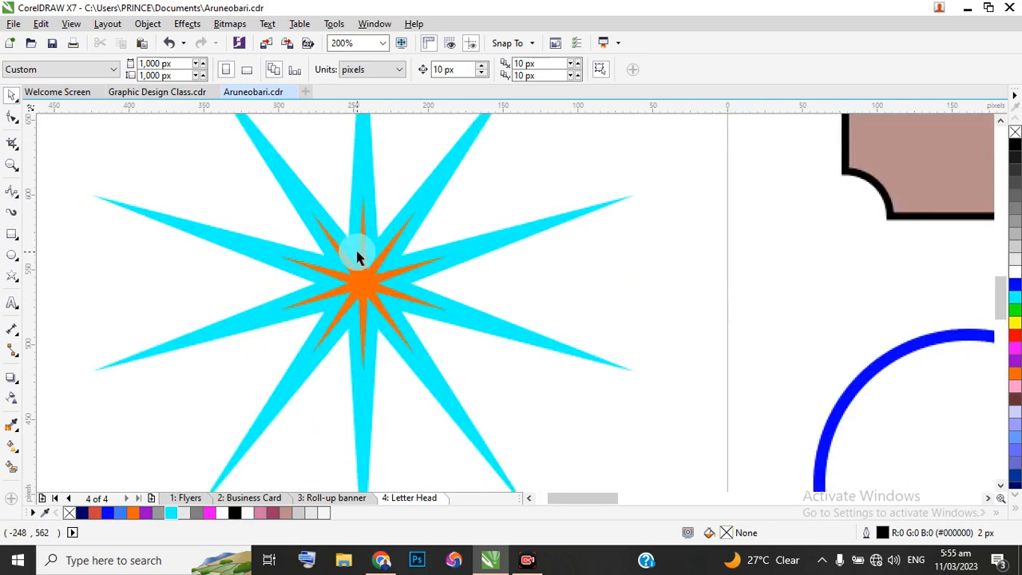
scroll(355, 251, "down", 4)
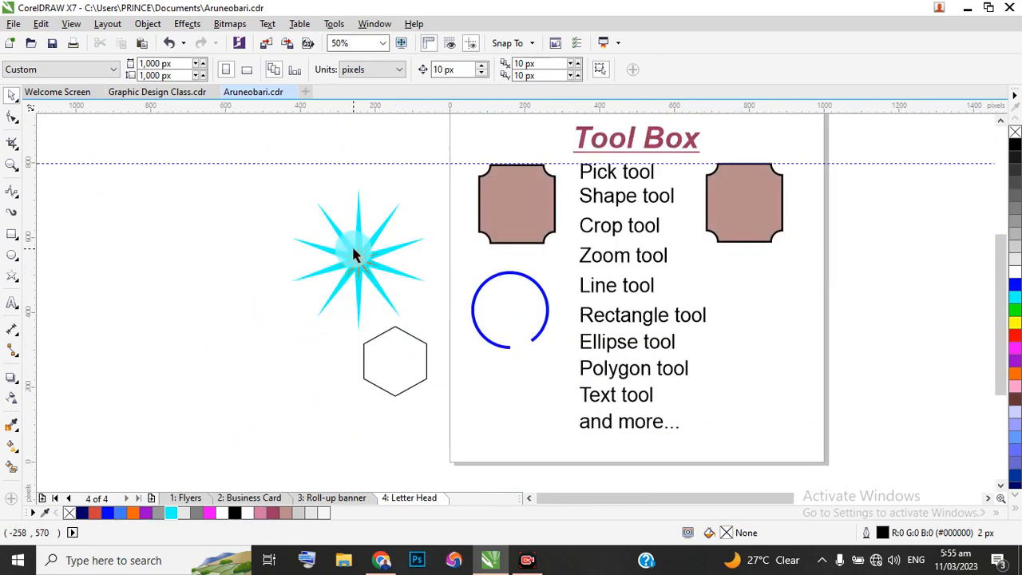
scroll(355, 253, "up", 1)
scroll(355, 253, "down", 2)
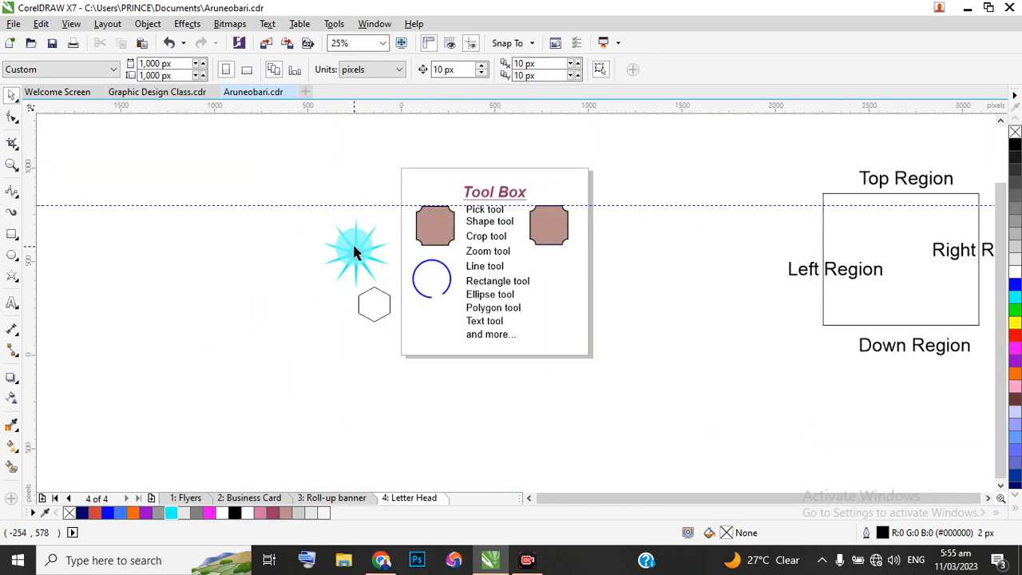
scroll(355, 252, "up", 4)
scroll(348, 244, "down", 1)
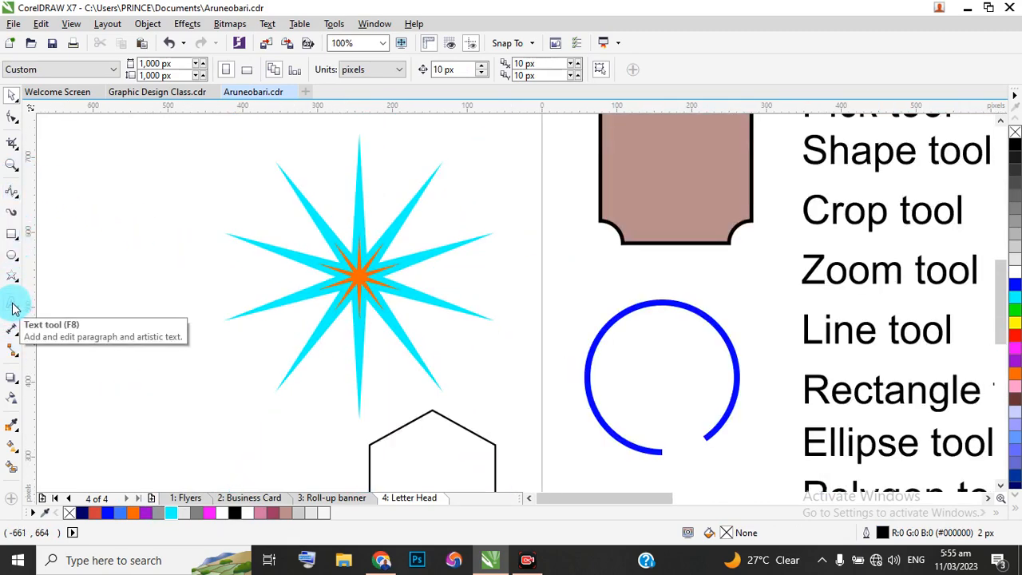
scroll(607, 339, "down", 1)
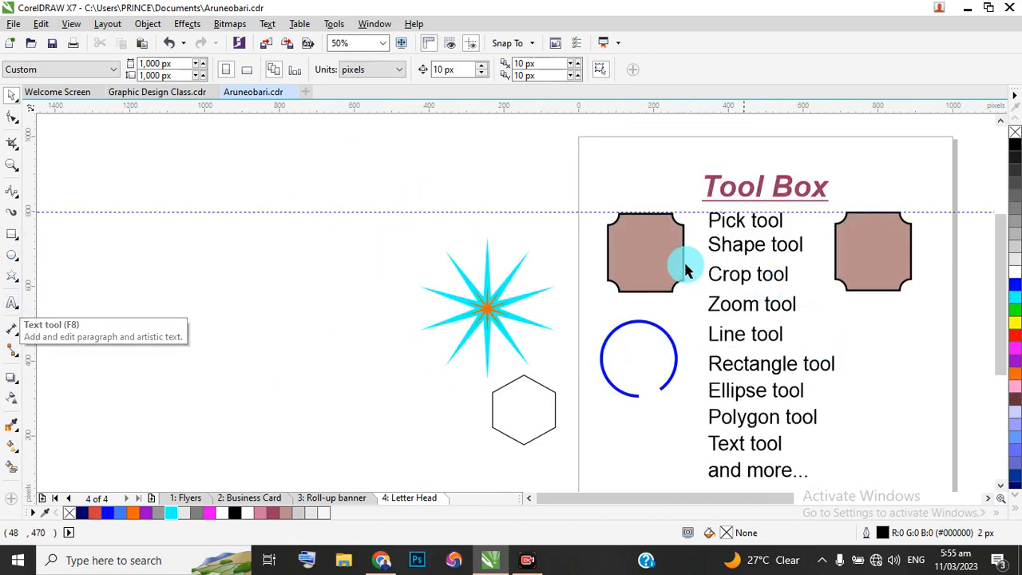
scroll(695, 267, "down", 1)
scroll(746, 326, "up", 1)
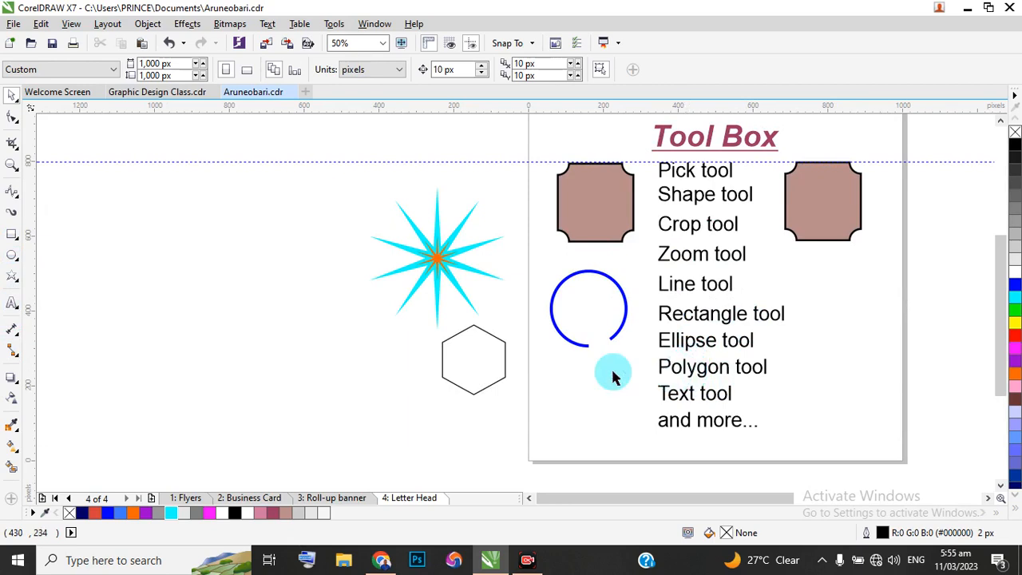
Step: Set the number of sides of the hexagon below the star to 8
left_click(487, 340)
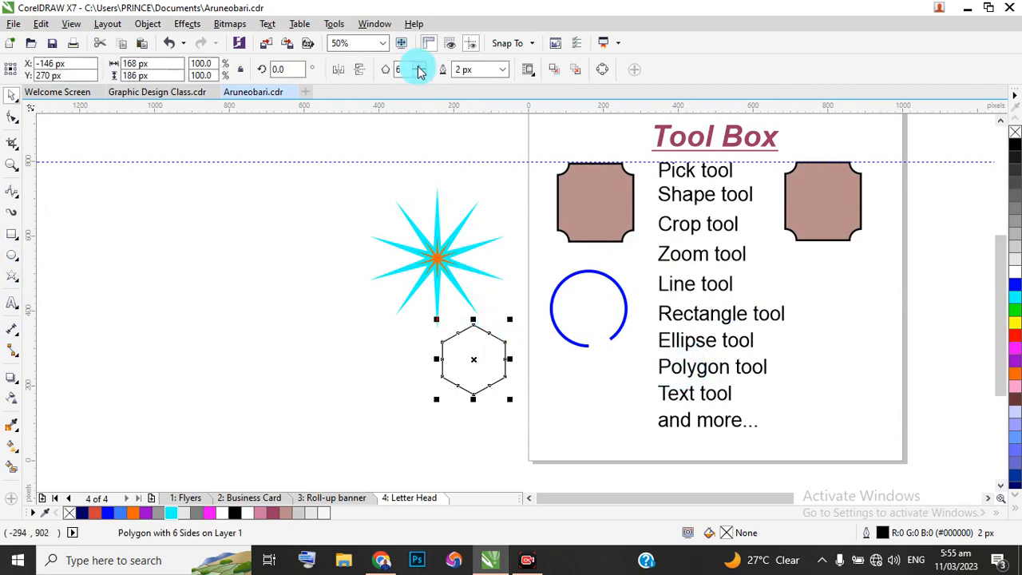
left_click(421, 67)
left_click(418, 66)
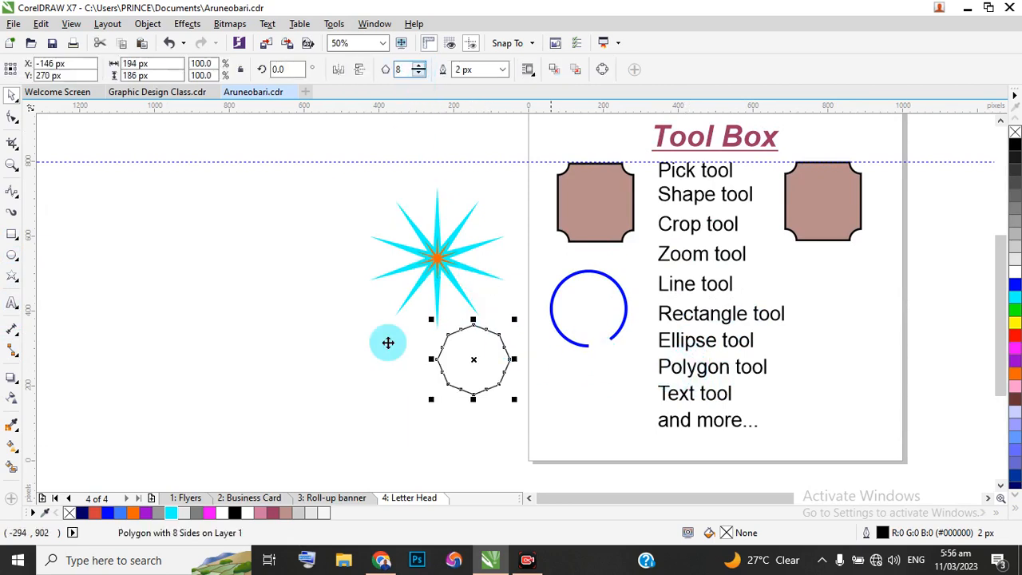
Step: With the Shape tool, pull the octagon's upper edge node far outward to turn the polygon into an eight-pointed pinwheel
left_click(12, 119)
scroll(466, 330, "up", 3)
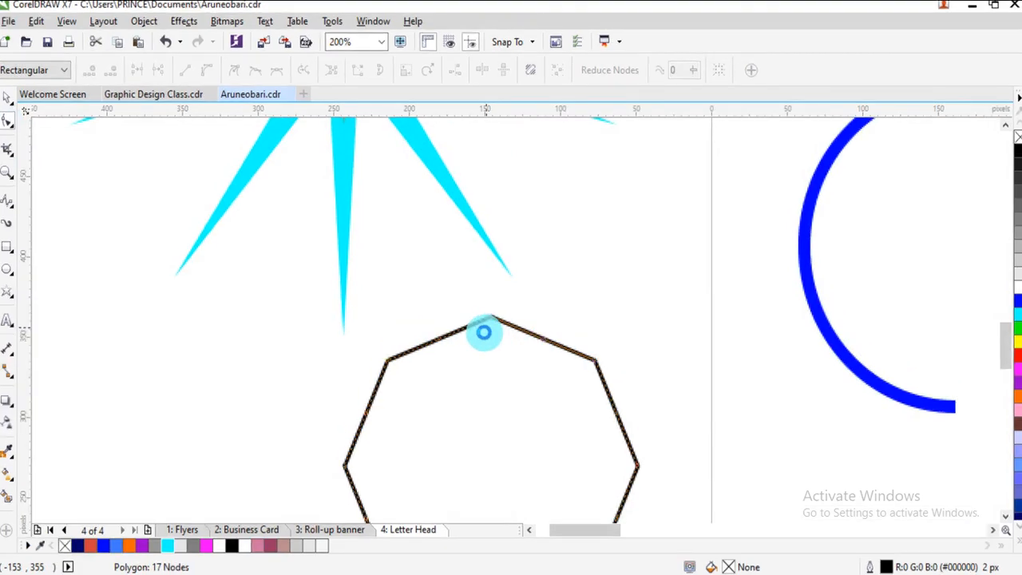
key("F3")
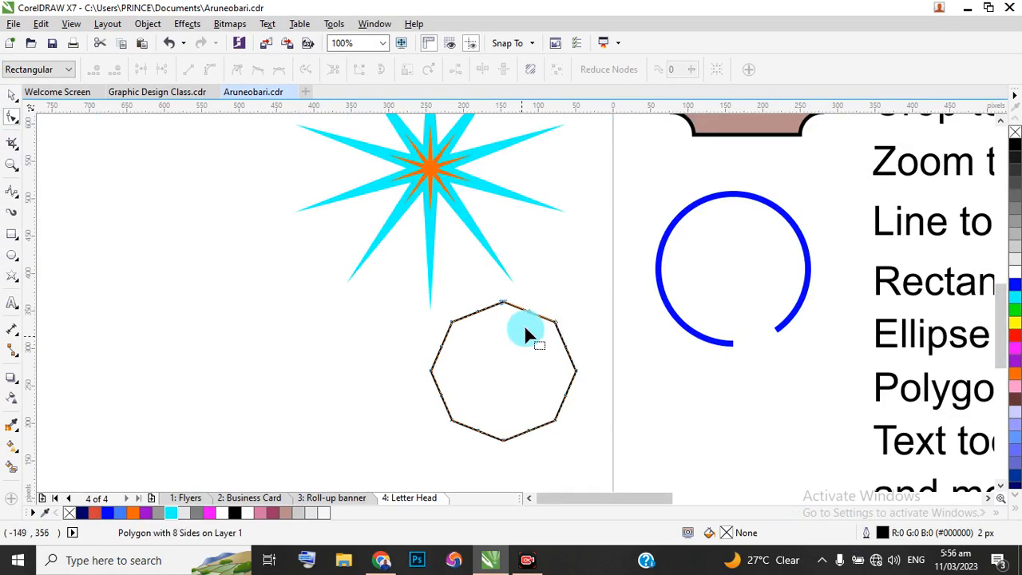
left_click_drag(520, 332, 733, 311)
scroll(515, 363, "down", 1)
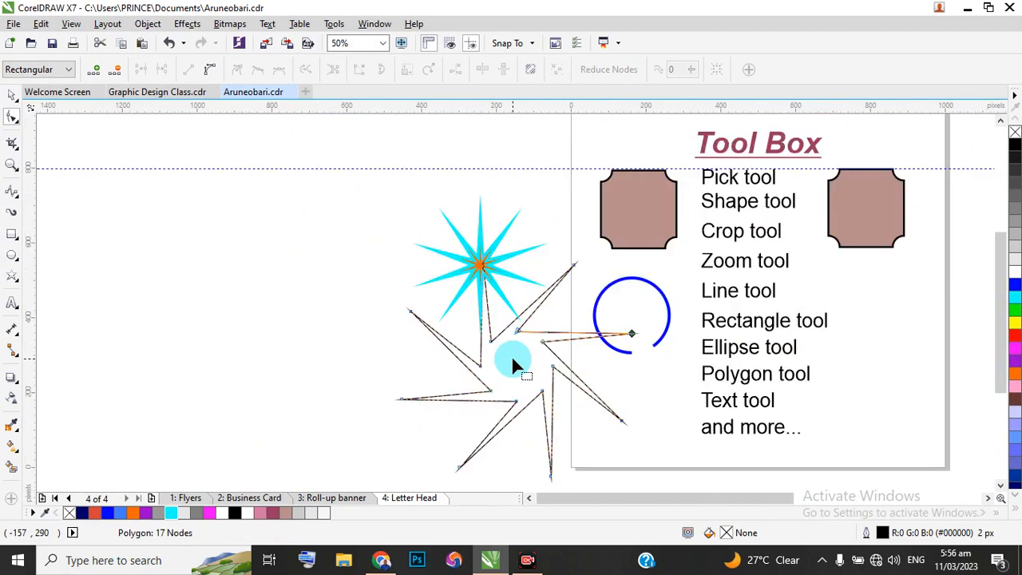
Step: Move the pinwheel clear of the star to about X -810 px, Y 416 px and deselect it
left_click(12, 95)
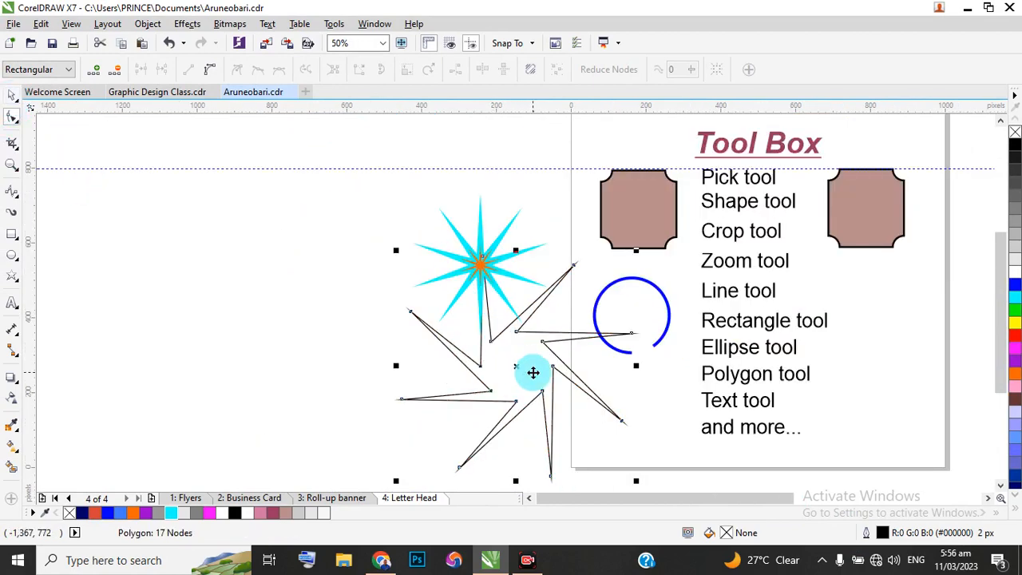
left_click_drag(518, 367, 269, 313)
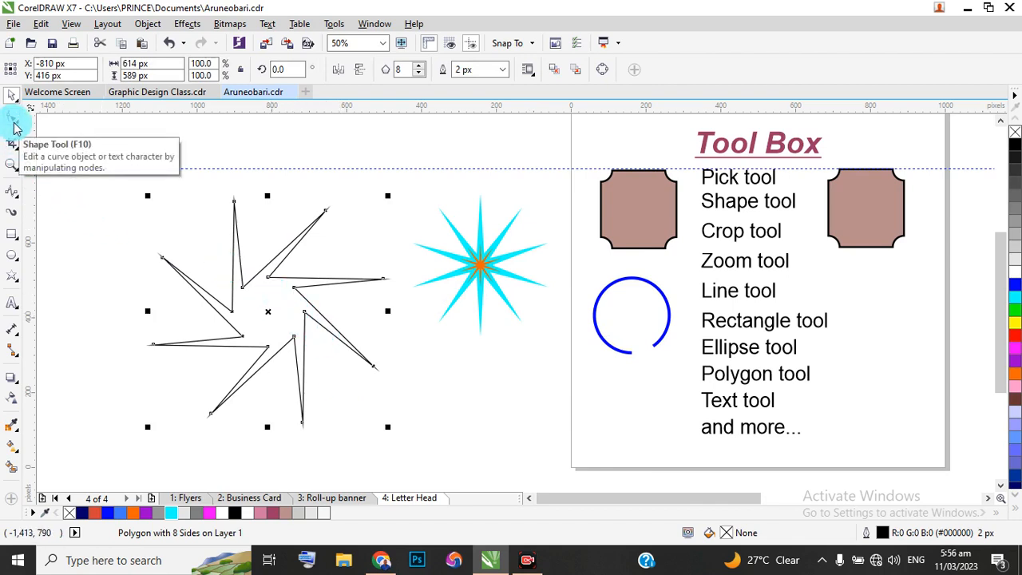
left_click(499, 414)
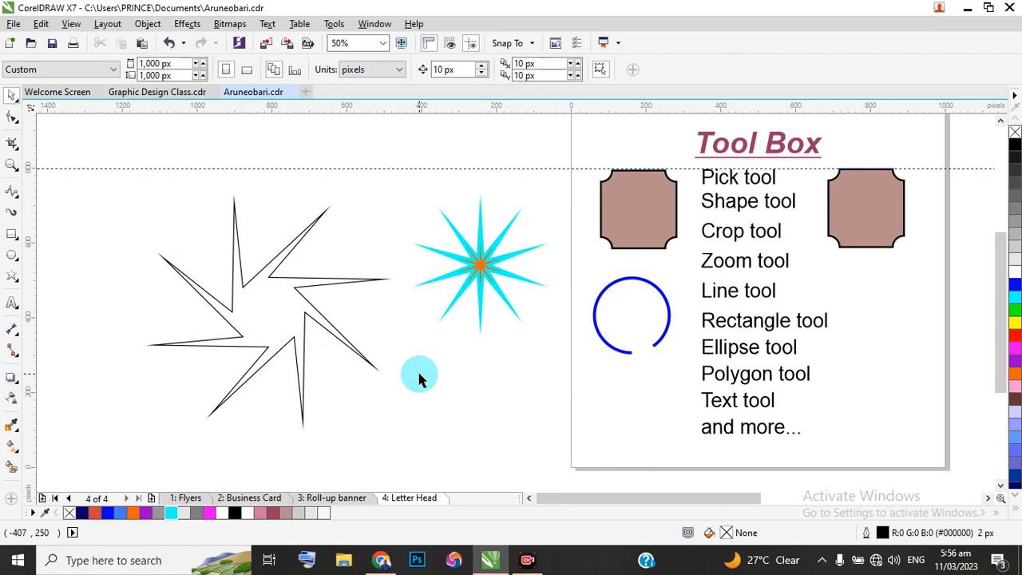
Step: Add the artistic text "I love Jesus" below the star and move it to about X -147 px, Y 220 px
left_click(12, 305)
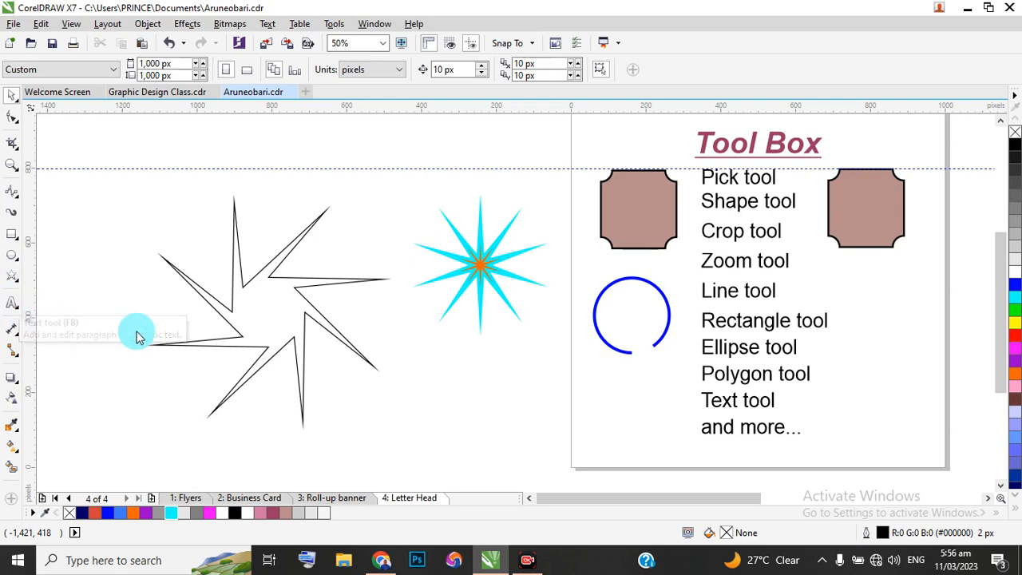
left_click(467, 395)
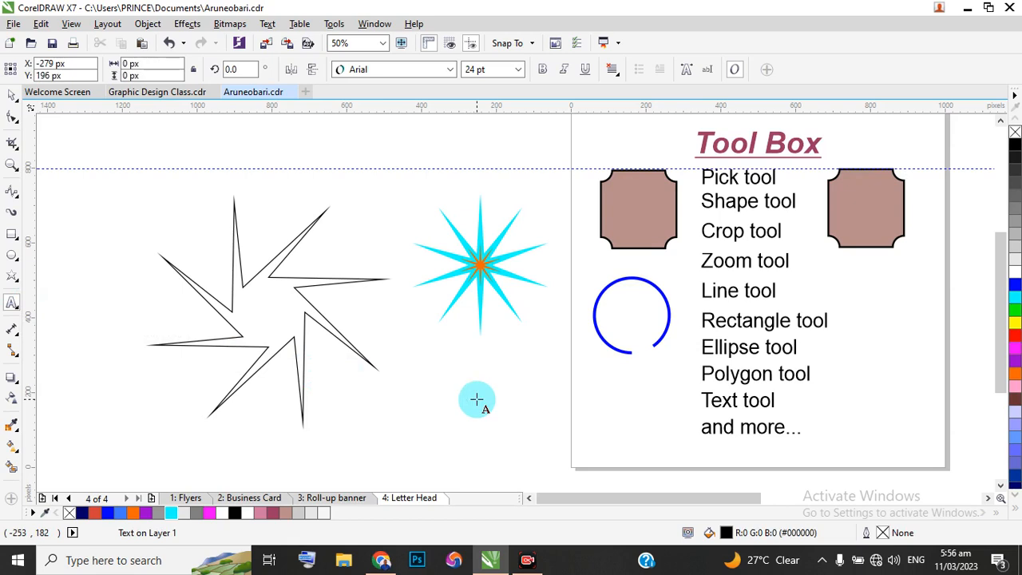
type("I love Jesus")
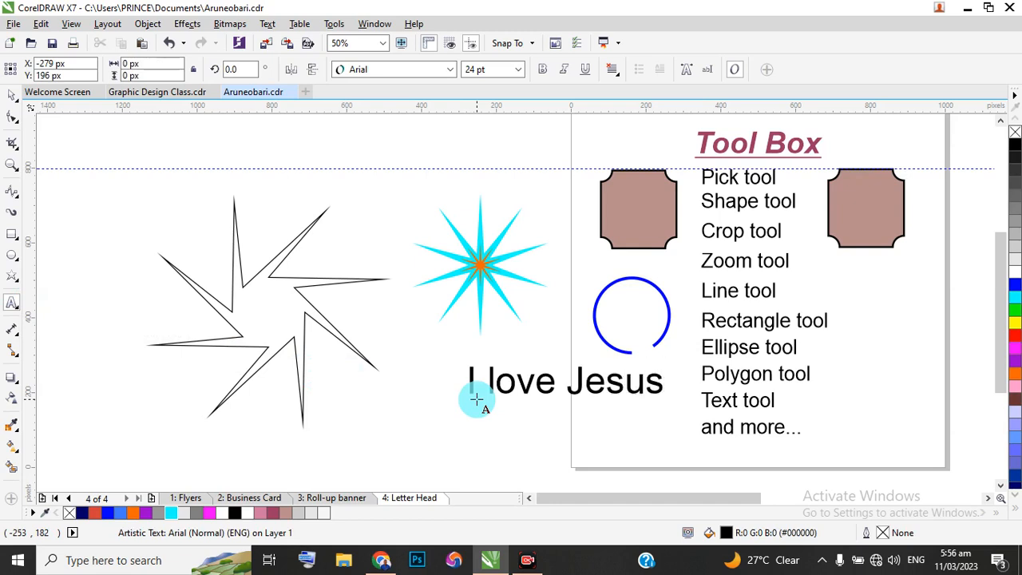
left_click(12, 94)
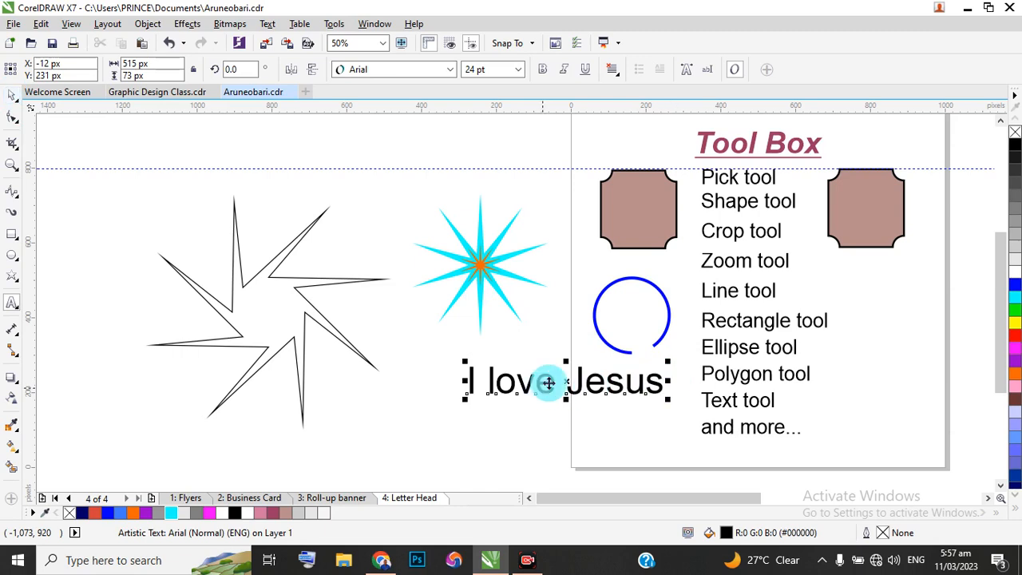
left_click_drag(570, 383, 520, 386)
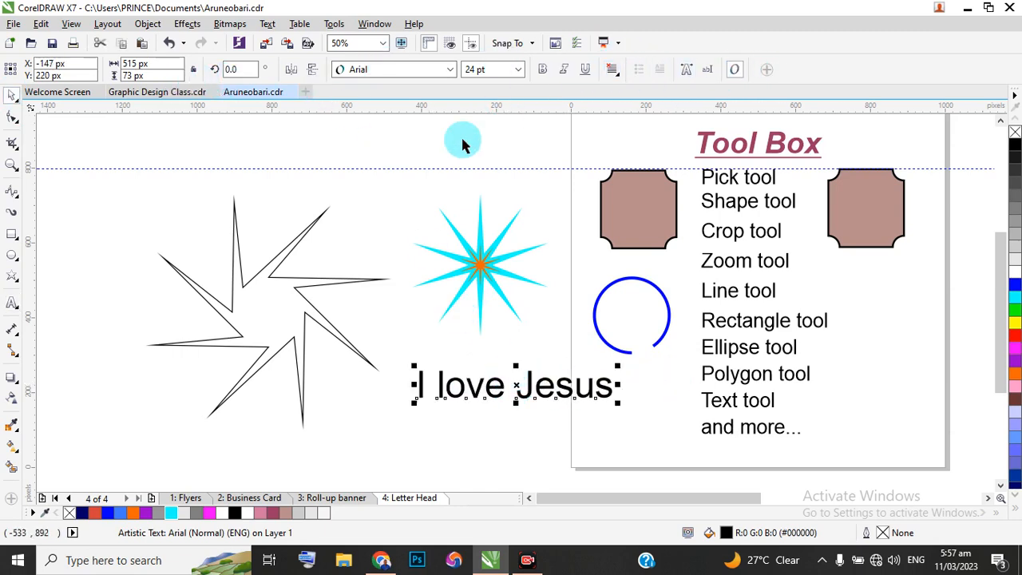
Step: Try 5 points on the pinwheel polygon and set it to 10 points
left_click(293, 285)
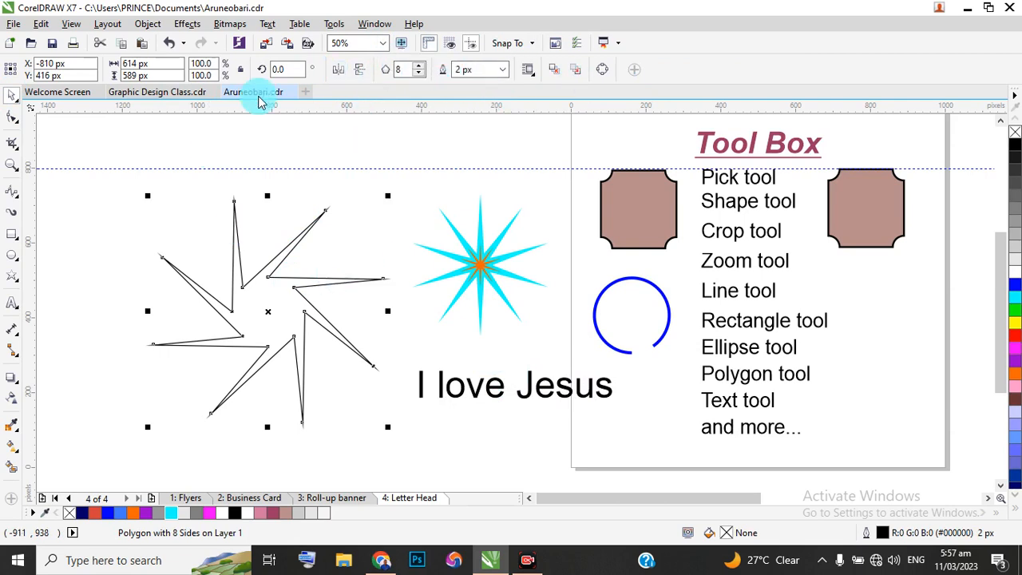
left_click(420, 73)
left_click(420, 74)
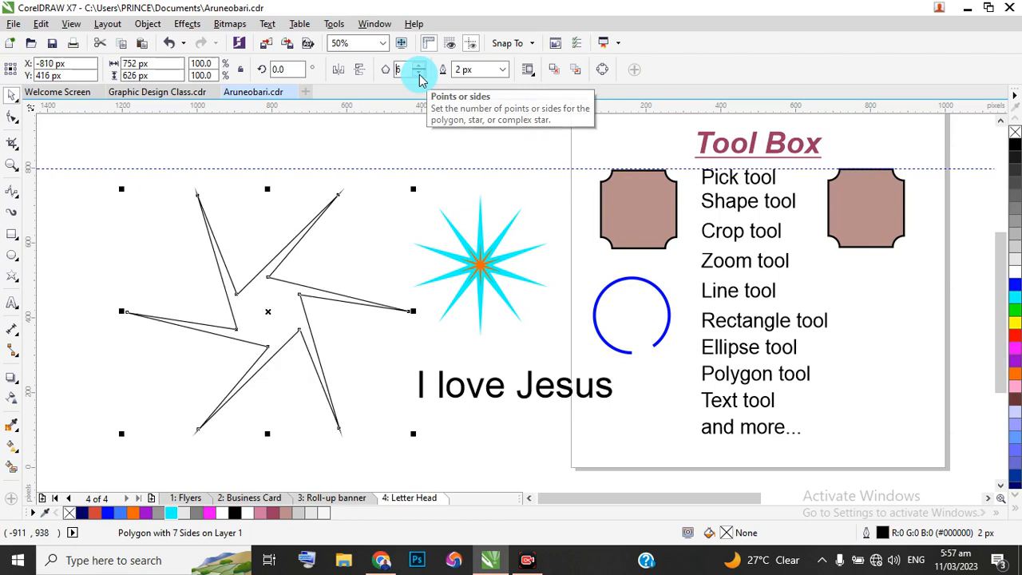
left_click(419, 74)
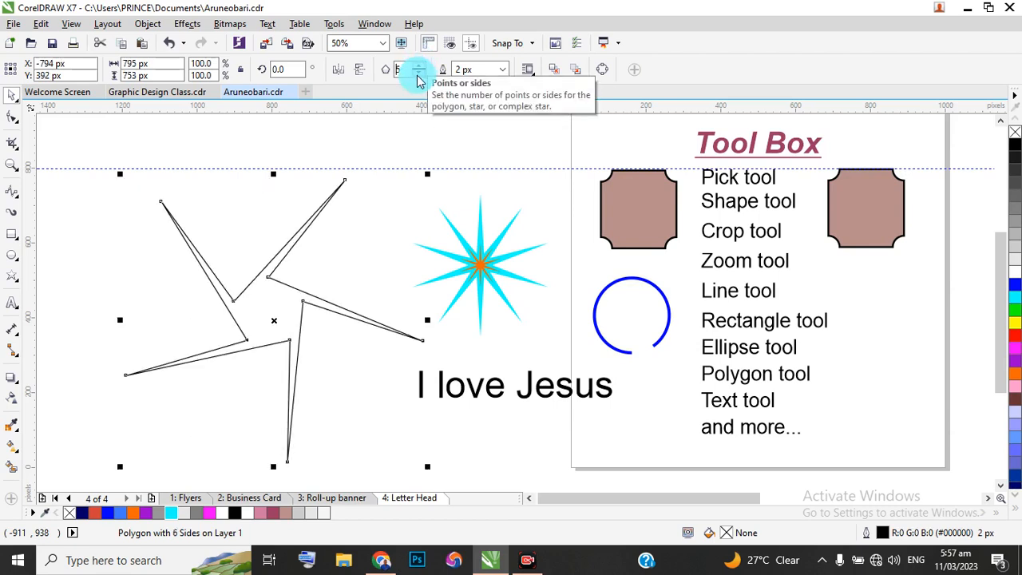
left_click(420, 65)
left_click(421, 66)
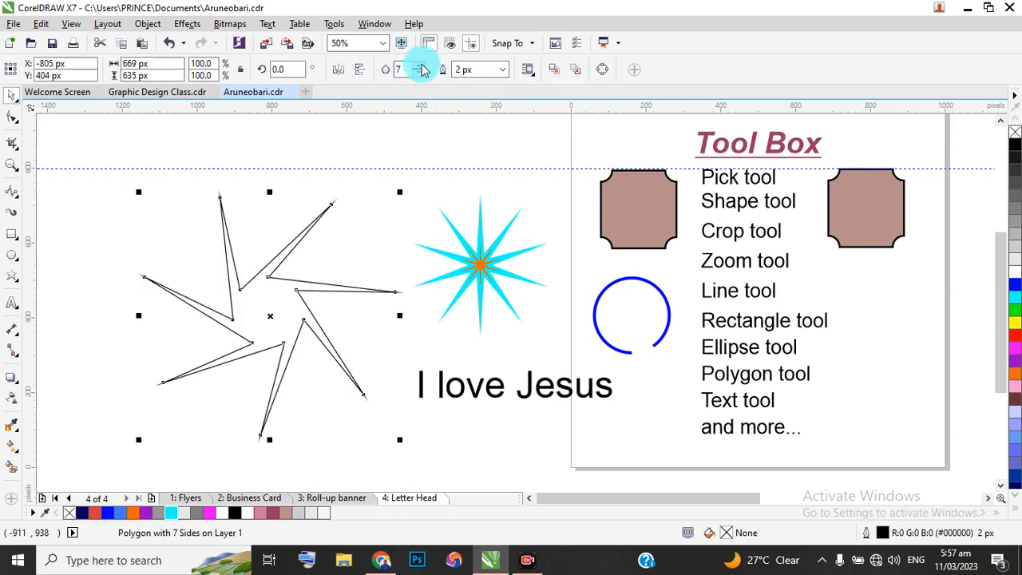
left_click(421, 66)
left_click(421, 66)
left_click(421, 66)
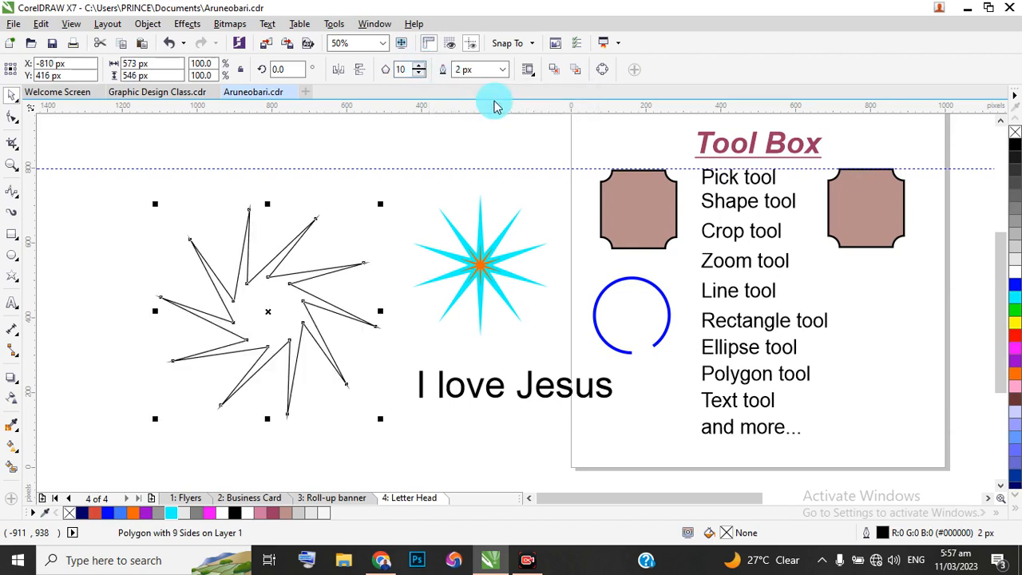
Step: Set the cyan and orange star's number of points to 8 and deselect it
left_click(484, 247)
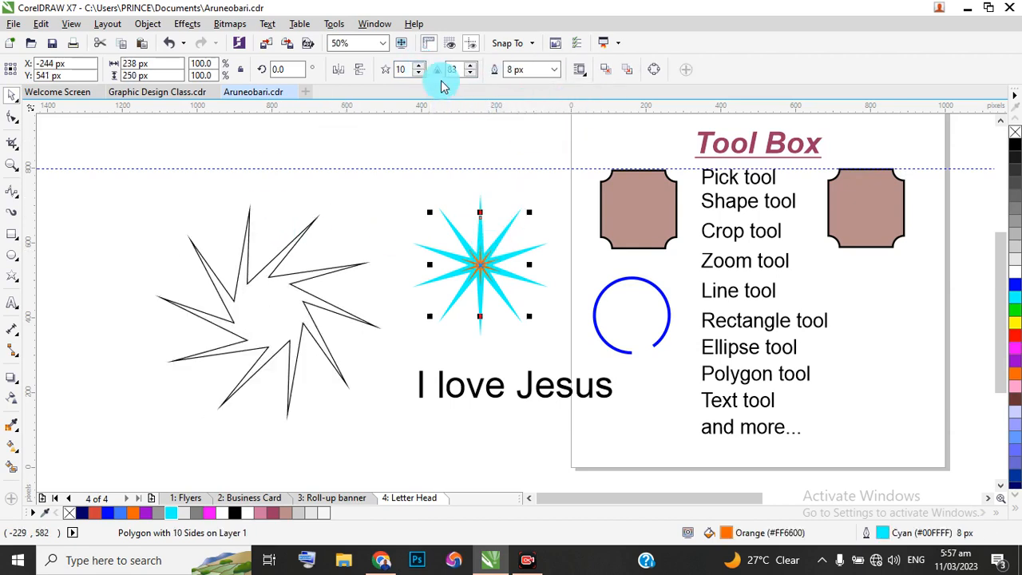
left_click(421, 75)
left_click(420, 74)
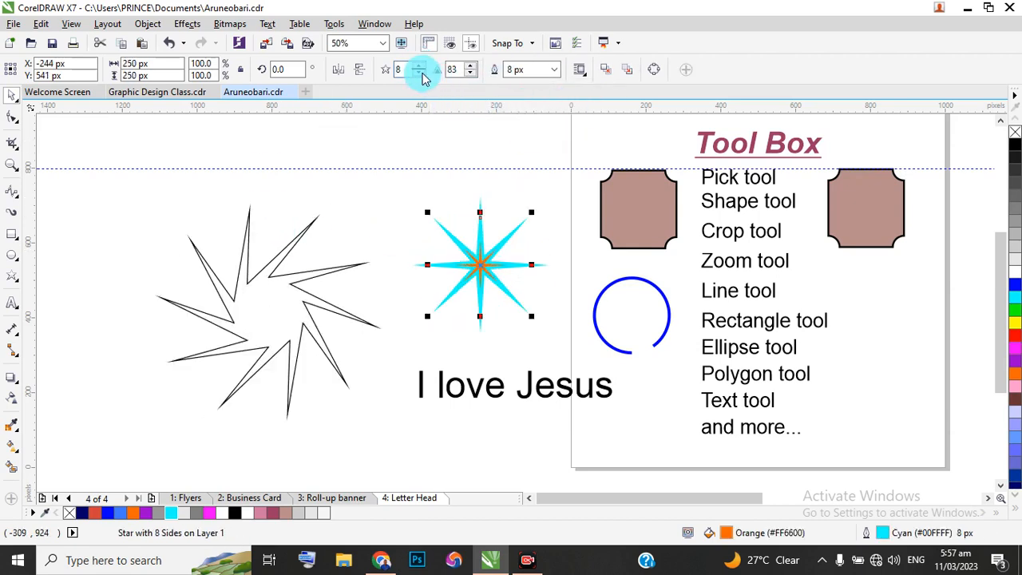
left_click(422, 141)
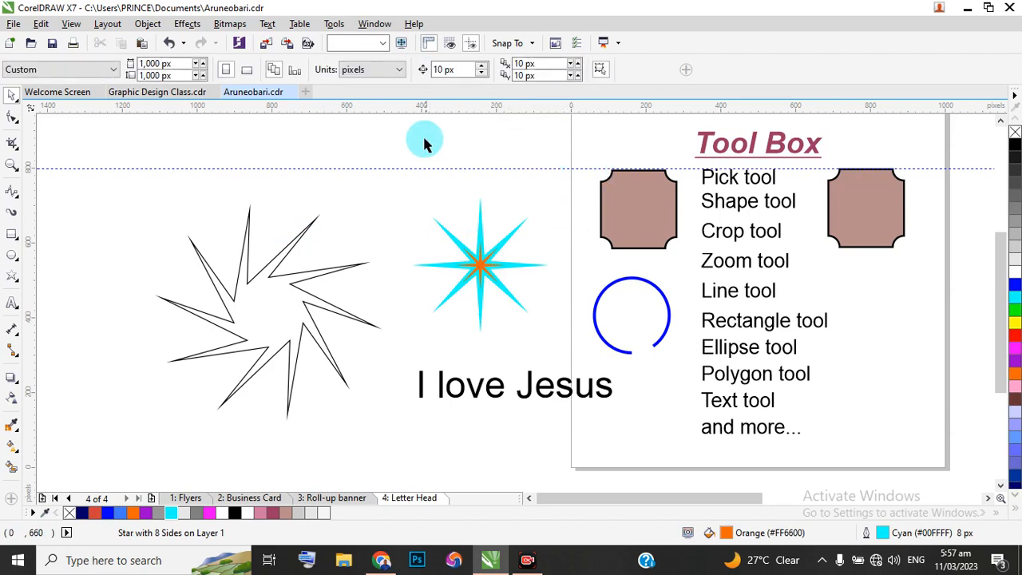
Step: Change the "I love Jesus" text to the ArtBrush font and fill it with dark pink (#9A3765)
left_click(484, 390)
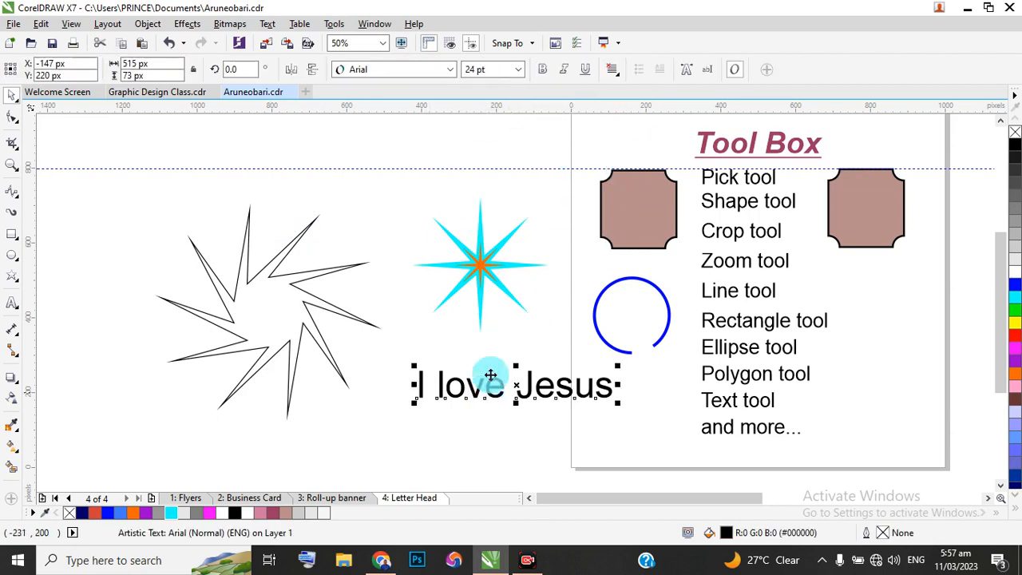
left_click(450, 70)
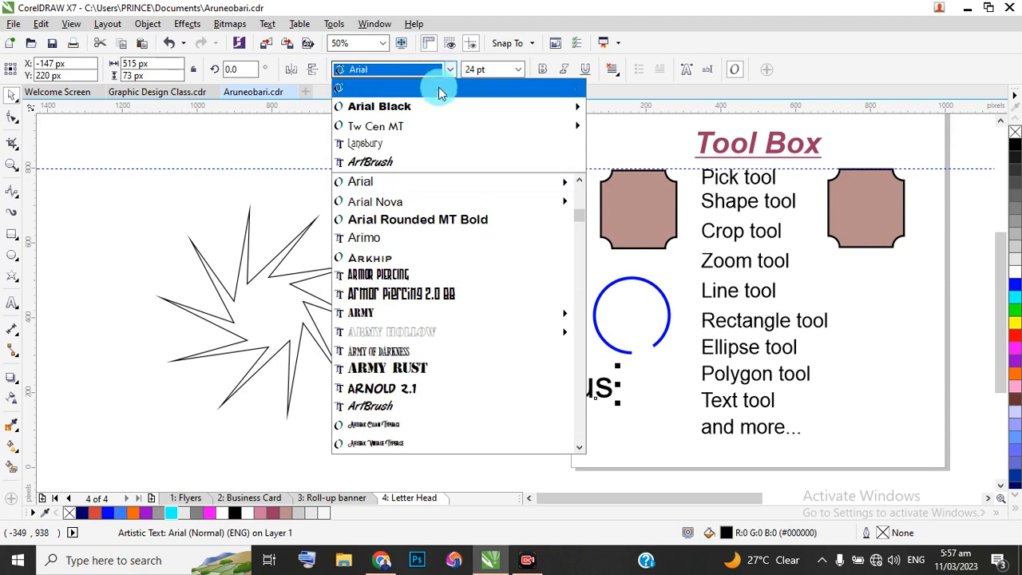
mouse_move(426, 113)
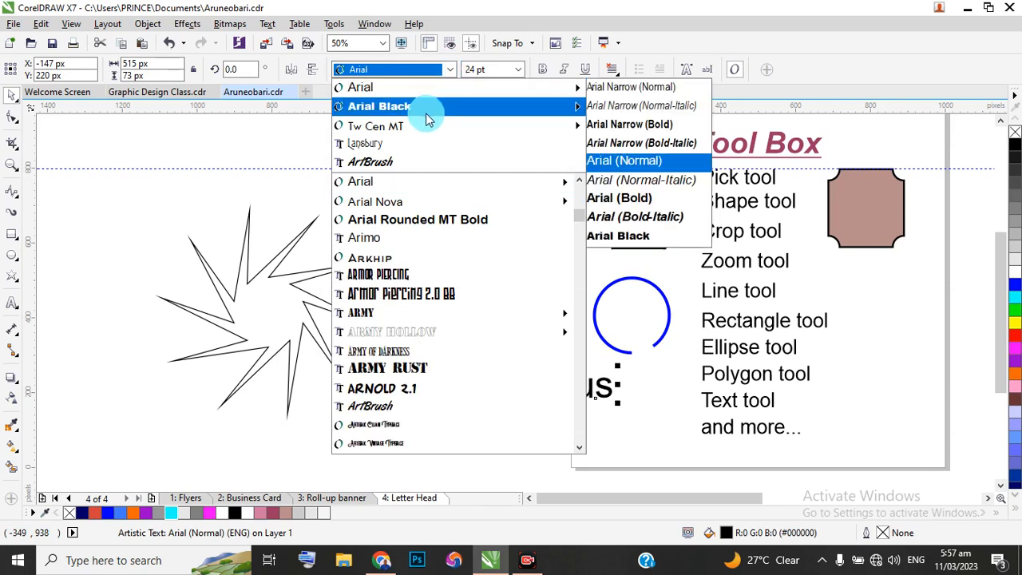
left_click(407, 165)
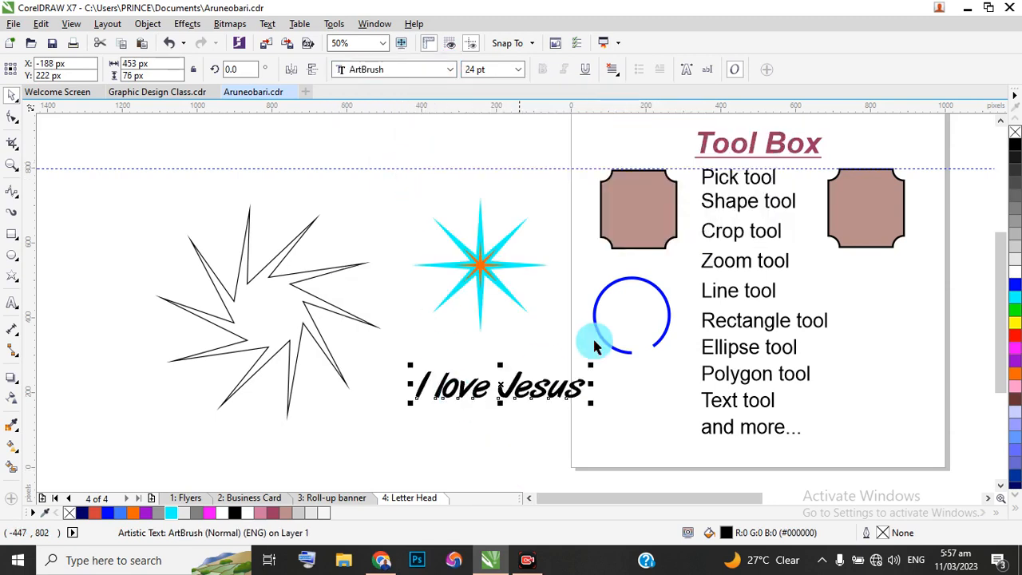
scroll(506, 420, "up", 2)
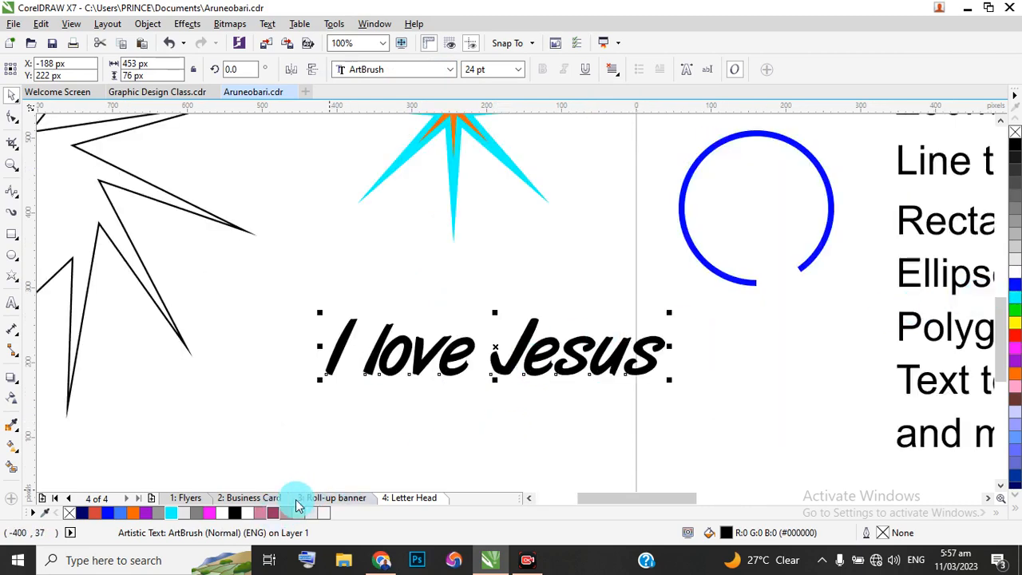
left_click(273, 512)
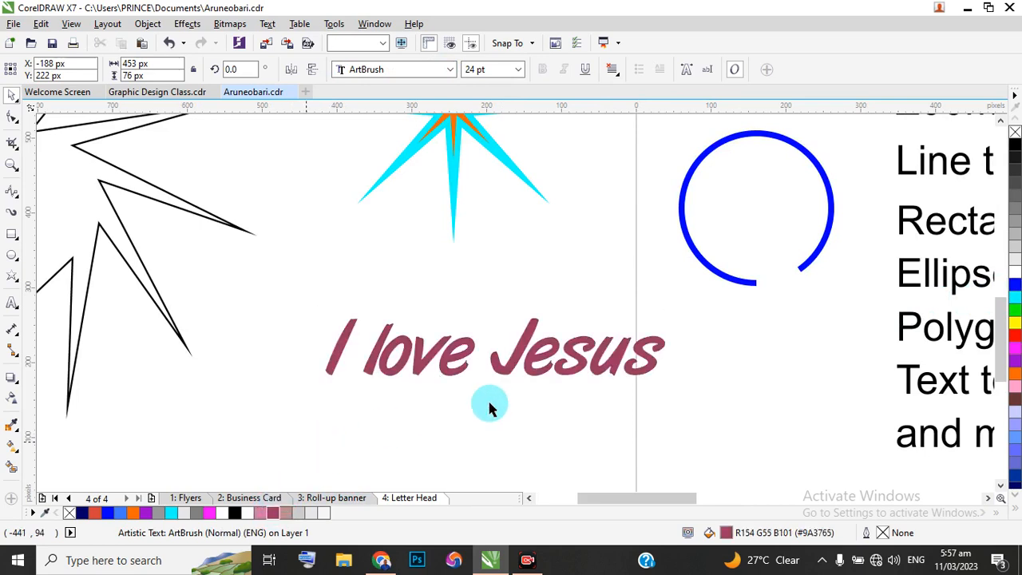
Step: Duplicate the "I love Jesus" text directly below the original at about X -197 px, Y 117 px
left_click(506, 363)
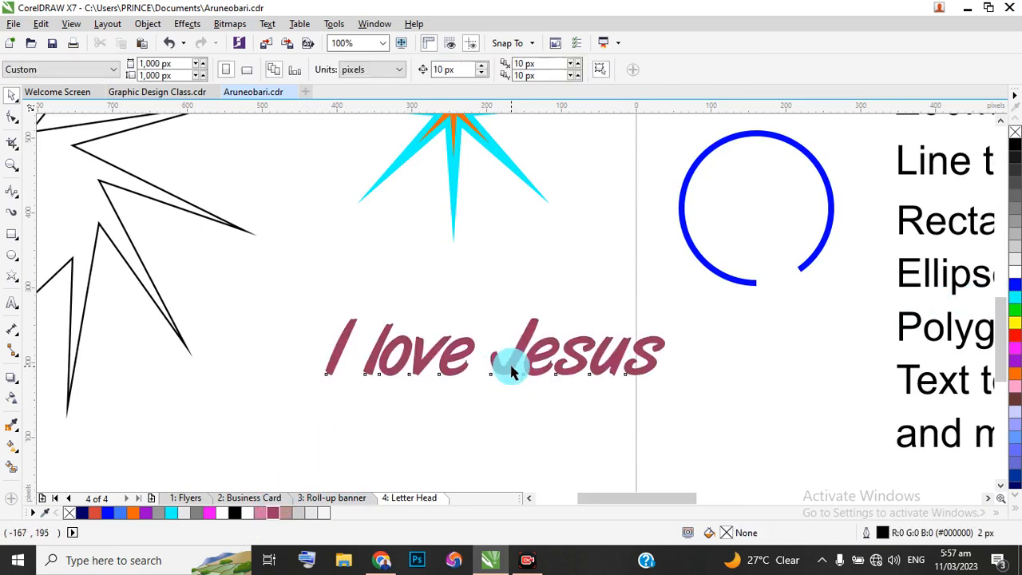
left_click(486, 354)
left_click_drag(495, 346, 488, 427)
right_click(488, 426)
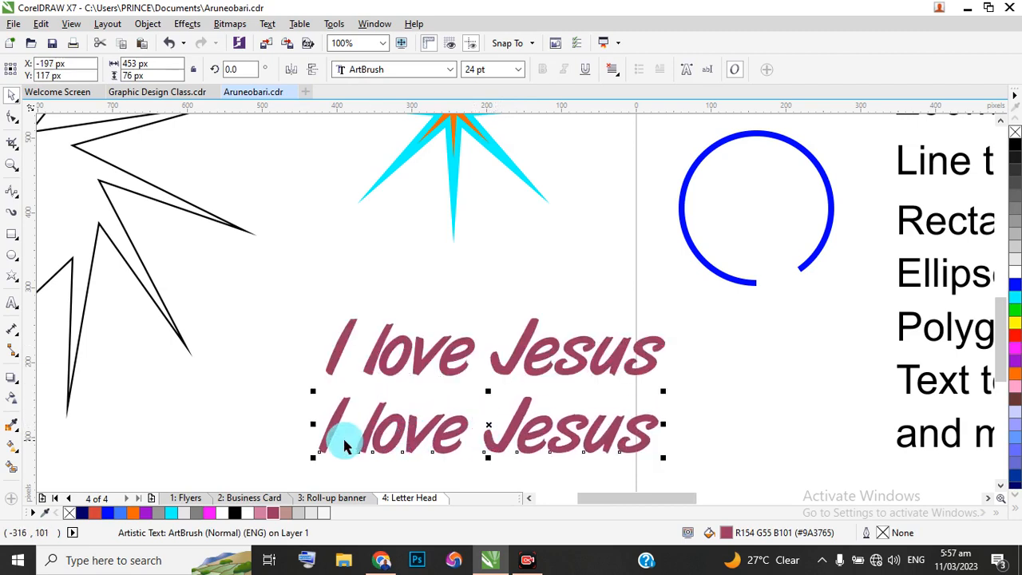
Step: Delete the words "I love" from the duplicated text, leaving only "Jesus"
double_click(406, 428)
left_click_drag(482, 431, 327, 435)
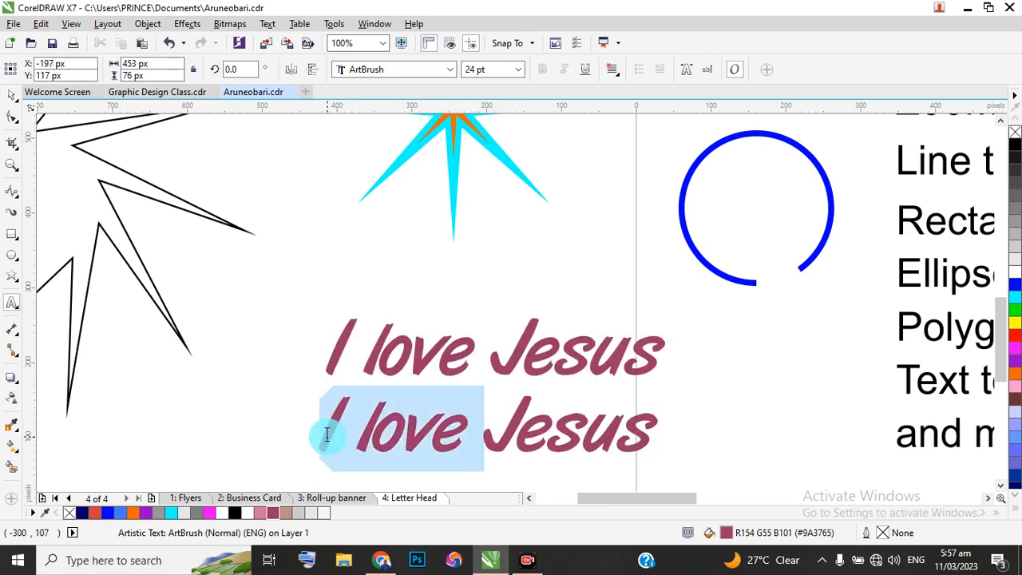
key("Delete")
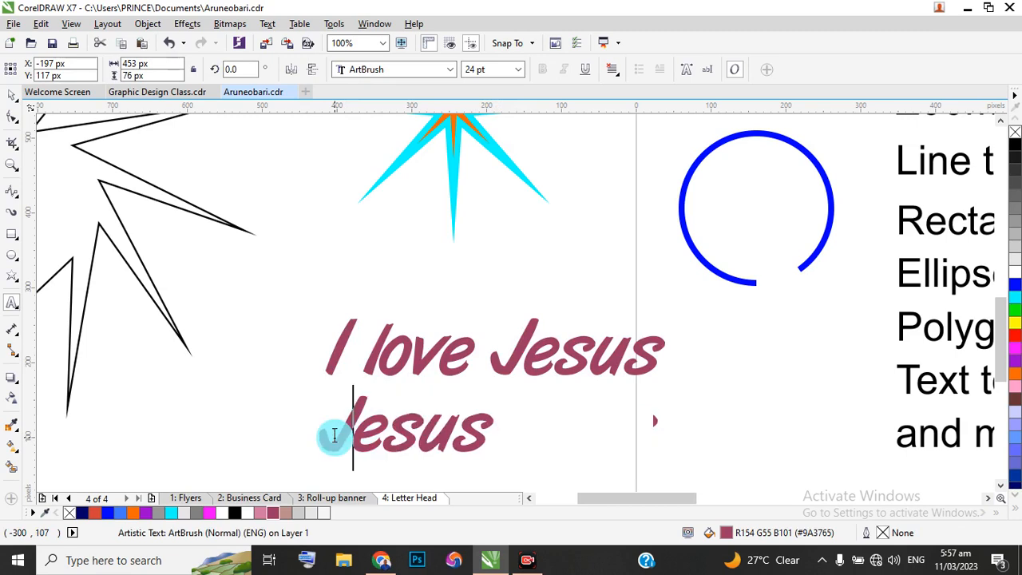
Step: Complete the lower text as "Jesus loves me" and move it under "I love Jesus" to about X -209 px, Y 103 px
type("l")
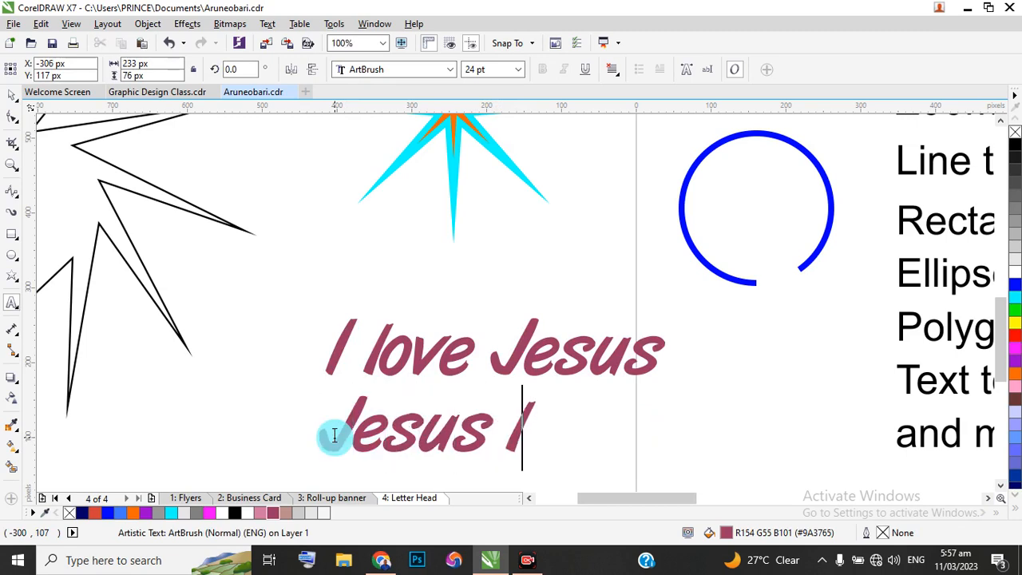
type("oves me")
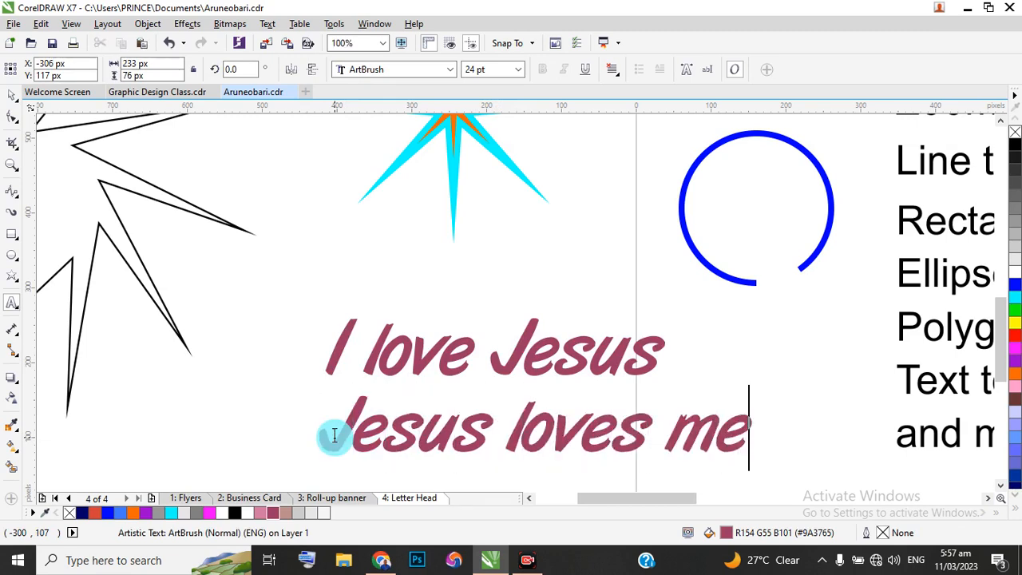
left_click(12, 95)
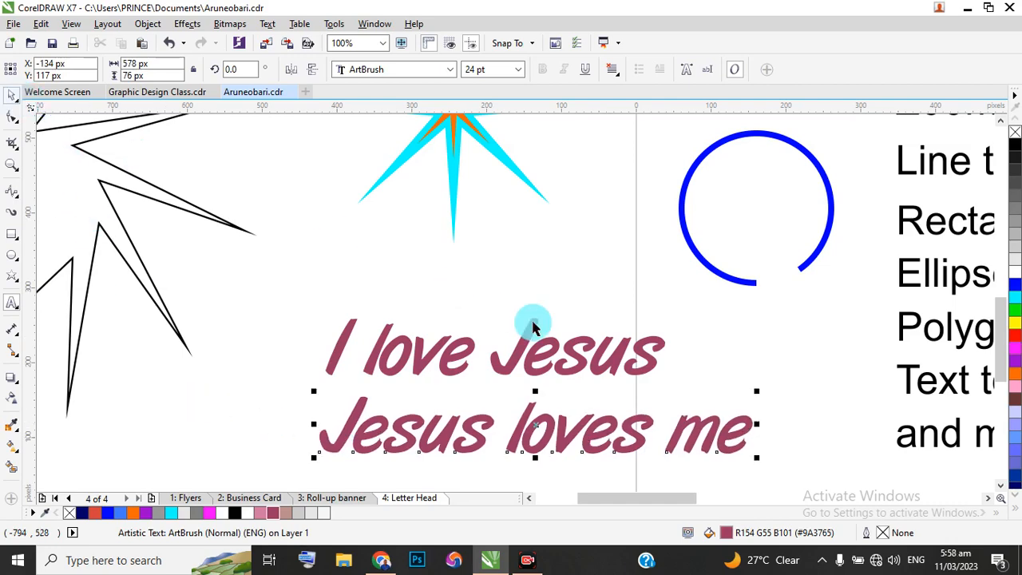
scroll(544, 392, "down", 1)
scroll(537, 380, "up", 1)
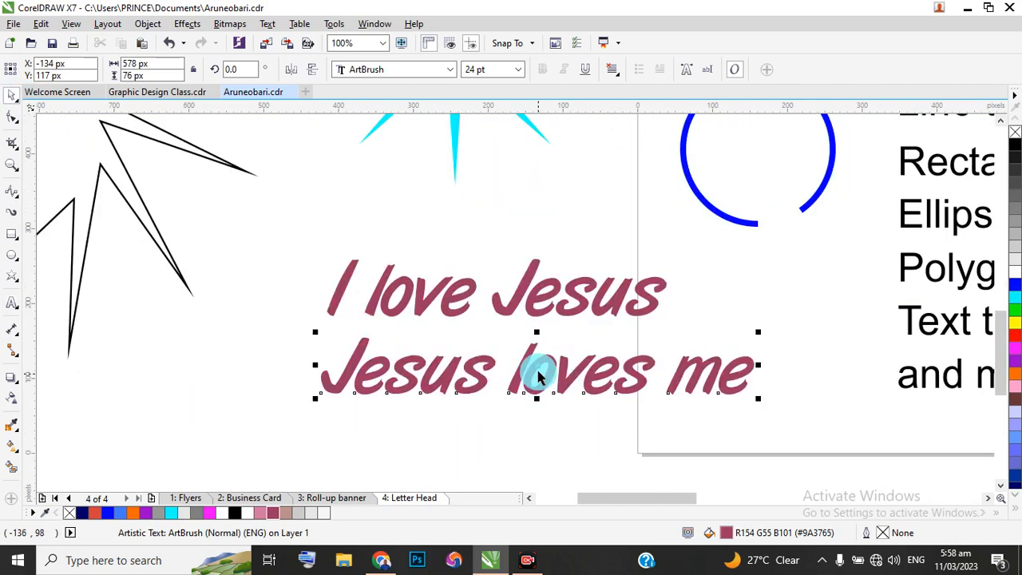
left_click_drag(538, 372, 482, 376)
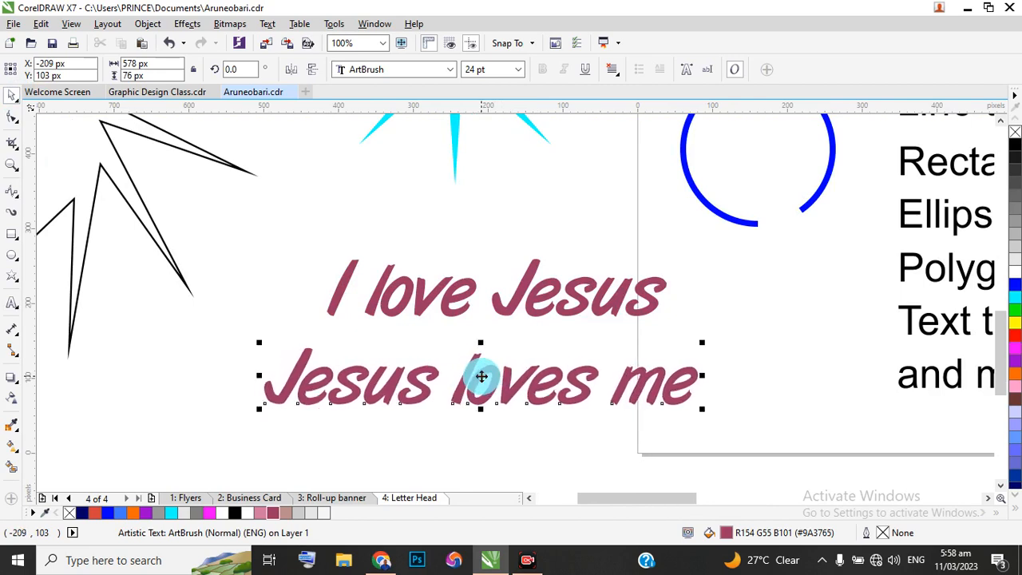
left_click(475, 241)
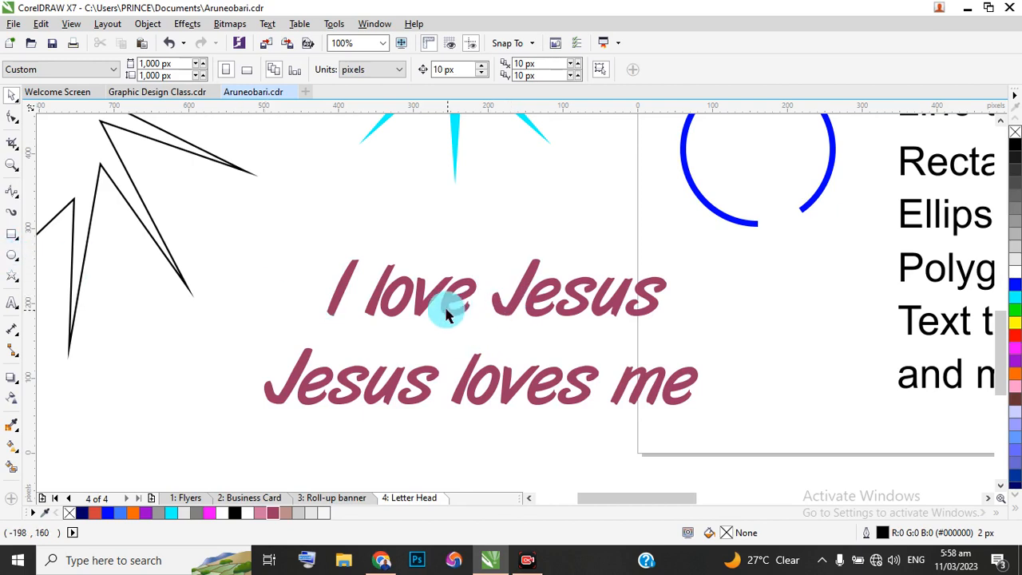
Step: Duplicate "I love Jesus" directly above the original and replace the copy's text with "&"
left_click(489, 293)
left_click_drag(498, 290, 496, 216)
right_click(497, 215)
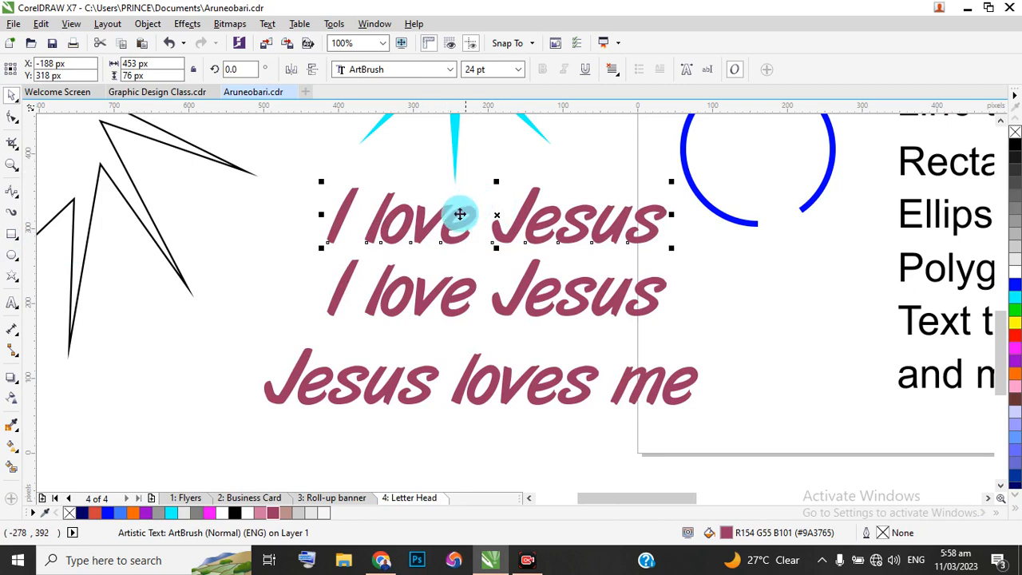
double_click(459, 212)
left_click_drag(662, 209, 285, 216)
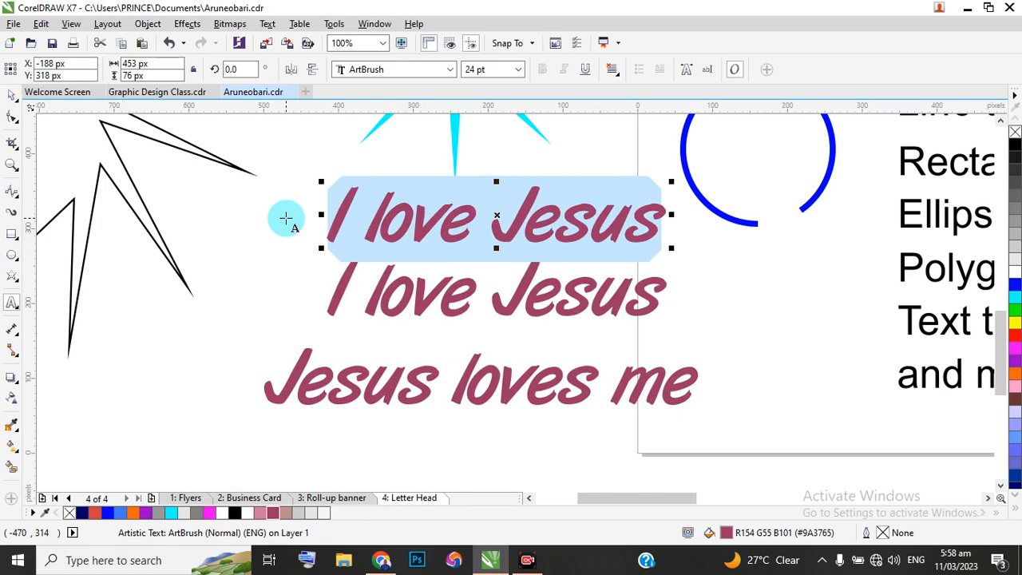
type("&")
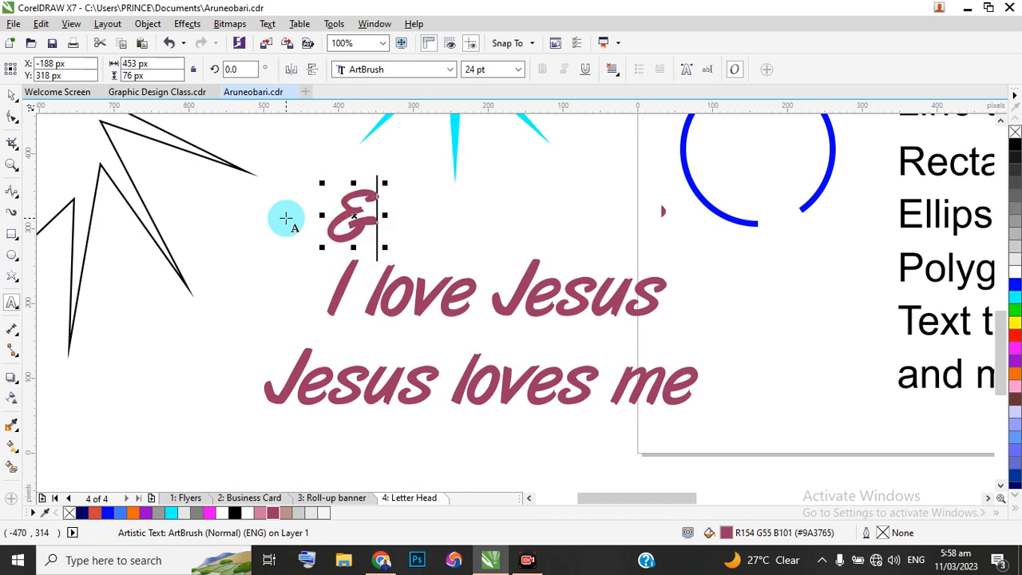
left_click(11, 96)
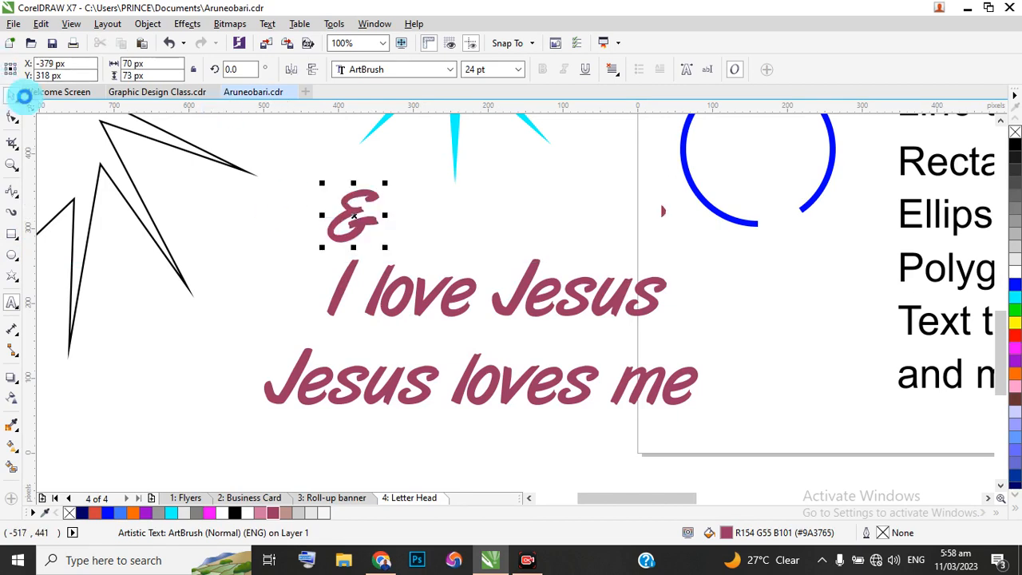
Step: Set the "&" in Arial Black and place it between the text lines at about X -205 px, Y 141 px, lowering "Jesus loves me" to make room
left_click(450, 69)
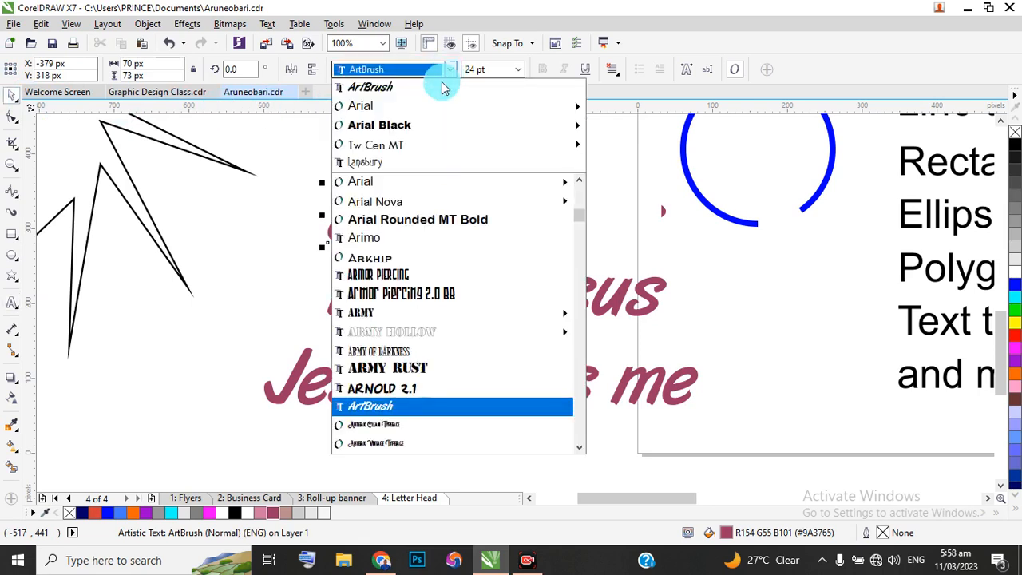
left_click(417, 125)
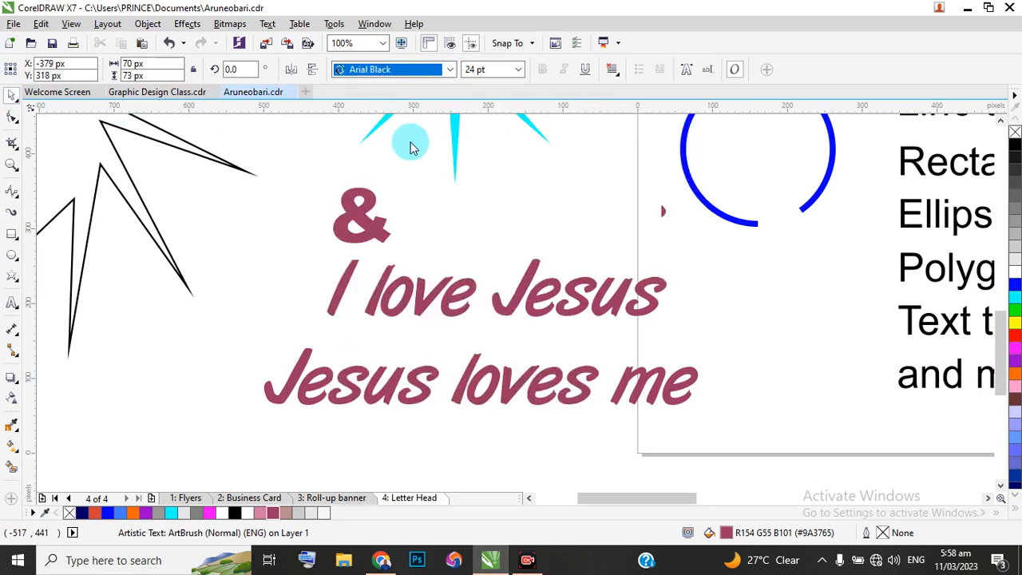
left_click_drag(365, 221, 484, 345)
left_click_drag(487, 399, 479, 424)
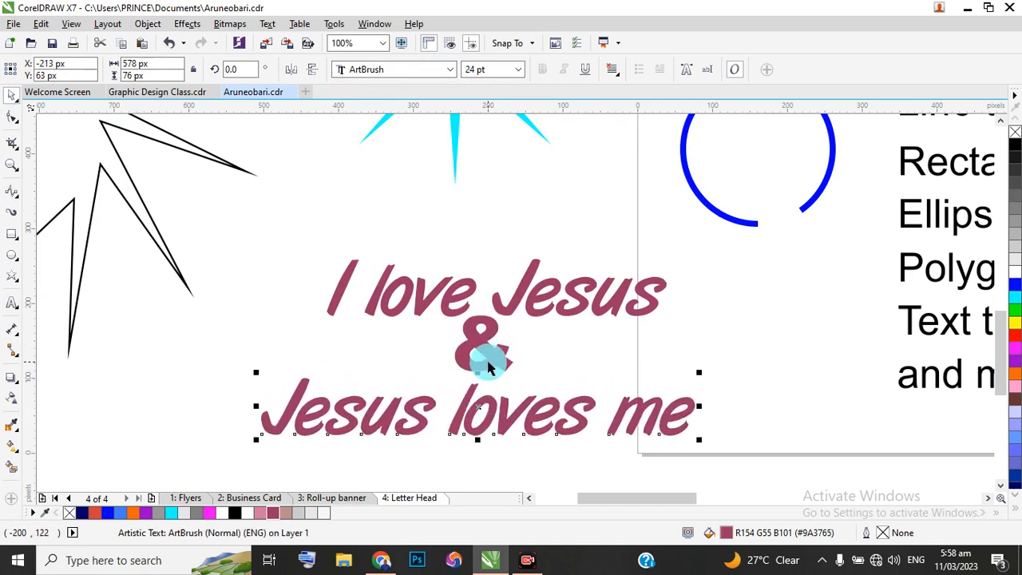
left_click_drag(488, 361, 487, 367)
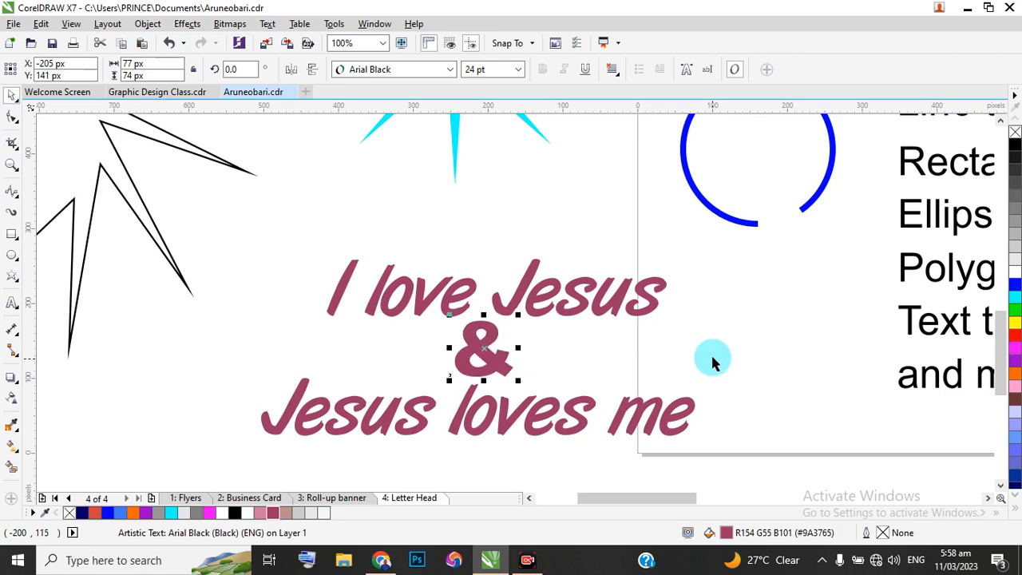
scroll(456, 319, "down", 3)
scroll(469, 315, "up", 3)
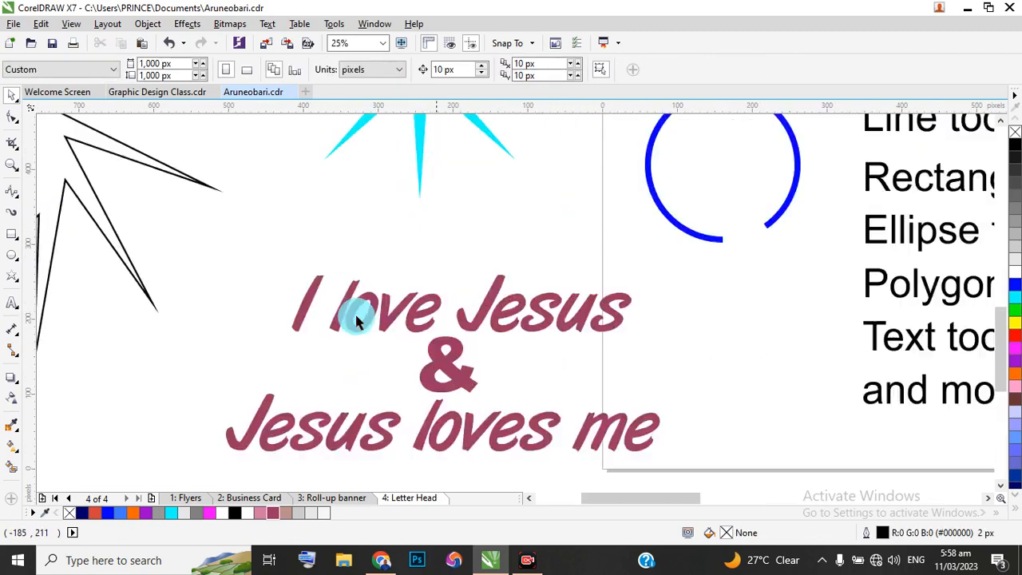
Step: Try a light pink fill on the "&", replace it with dusty brown (#B88F8B), and deselect it
left_click(455, 378)
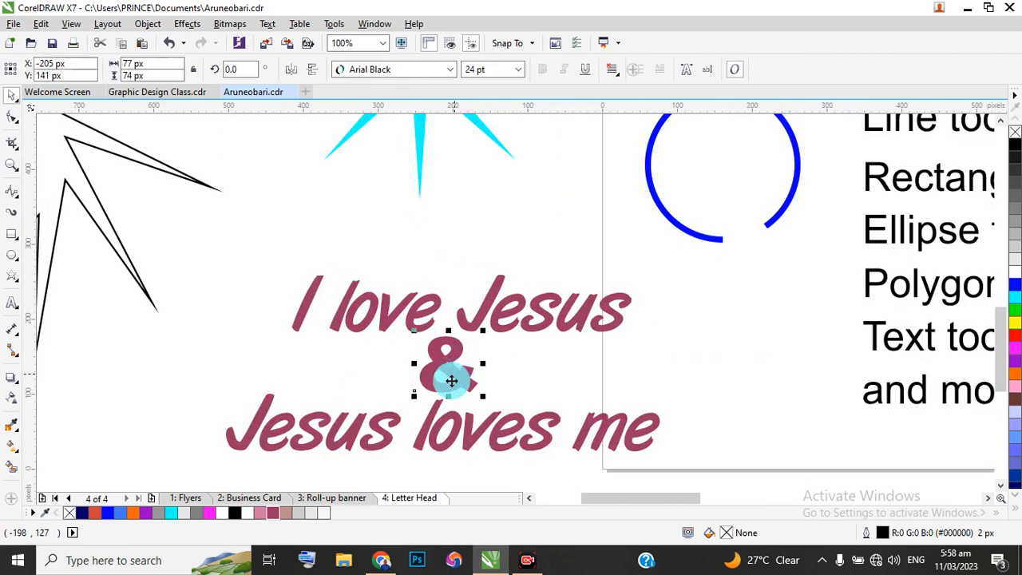
left_click(261, 515)
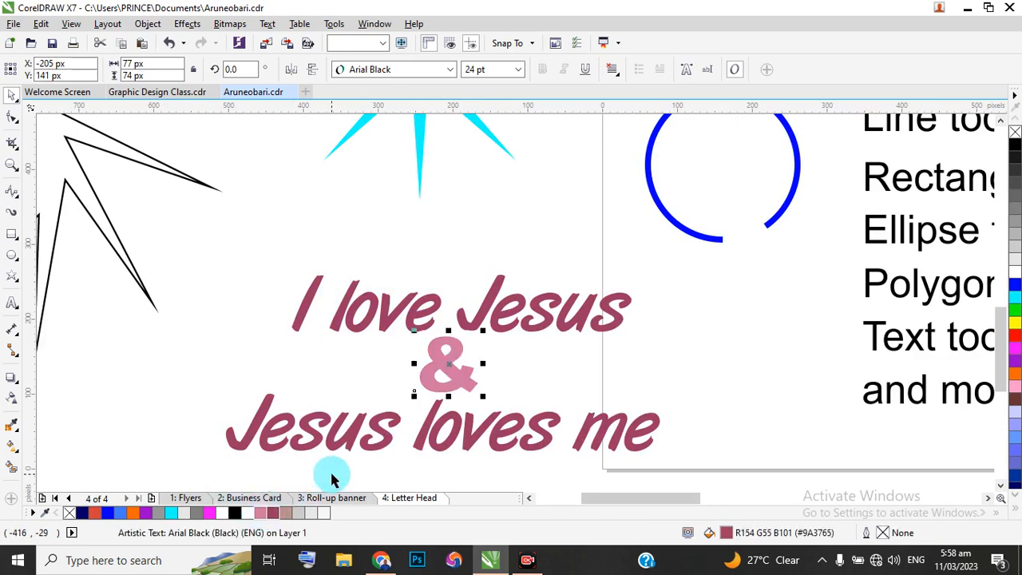
left_click(288, 512)
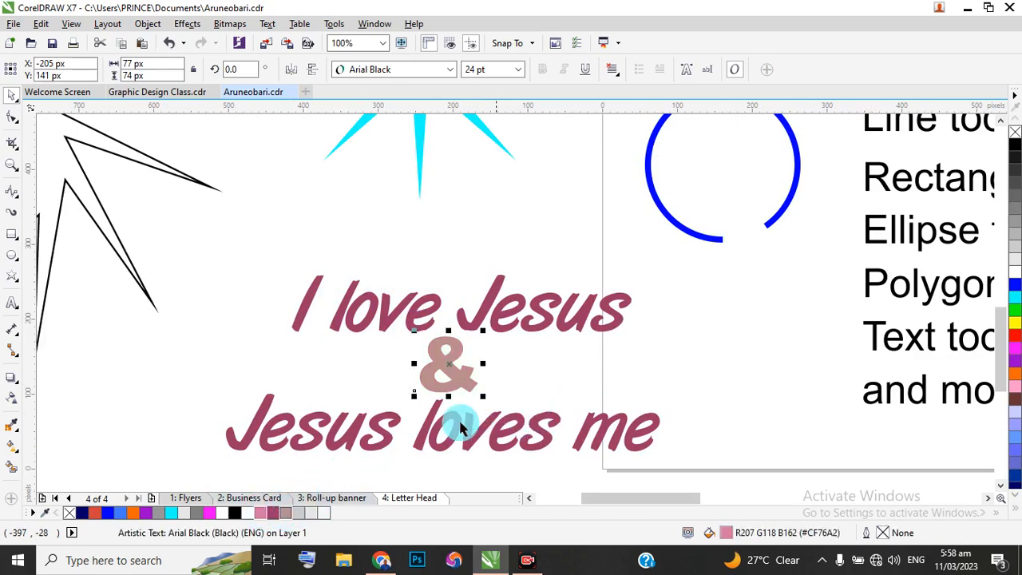
left_click(756, 338)
scroll(399, 312, "down", 2)
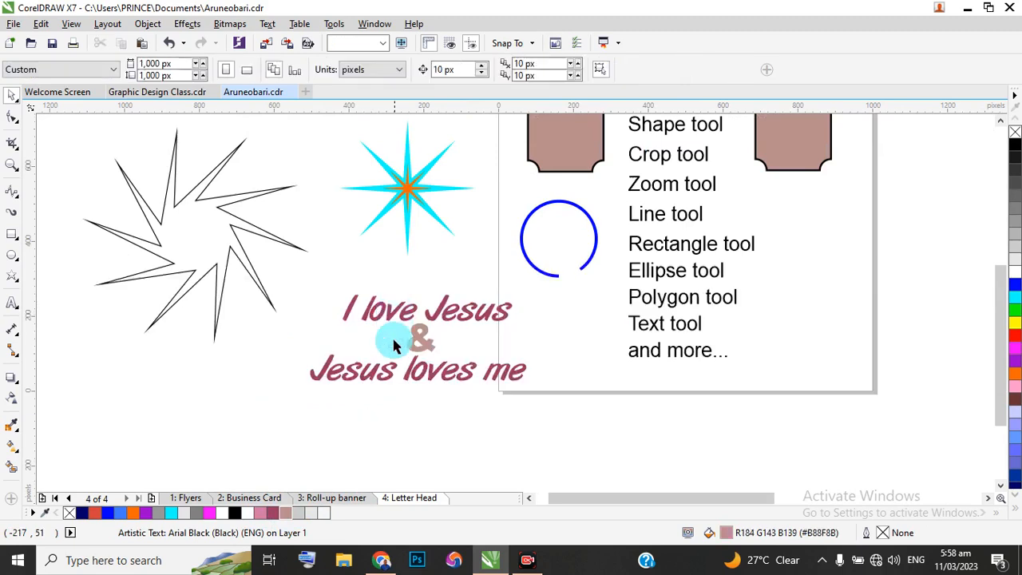
scroll(393, 345, "up", 2)
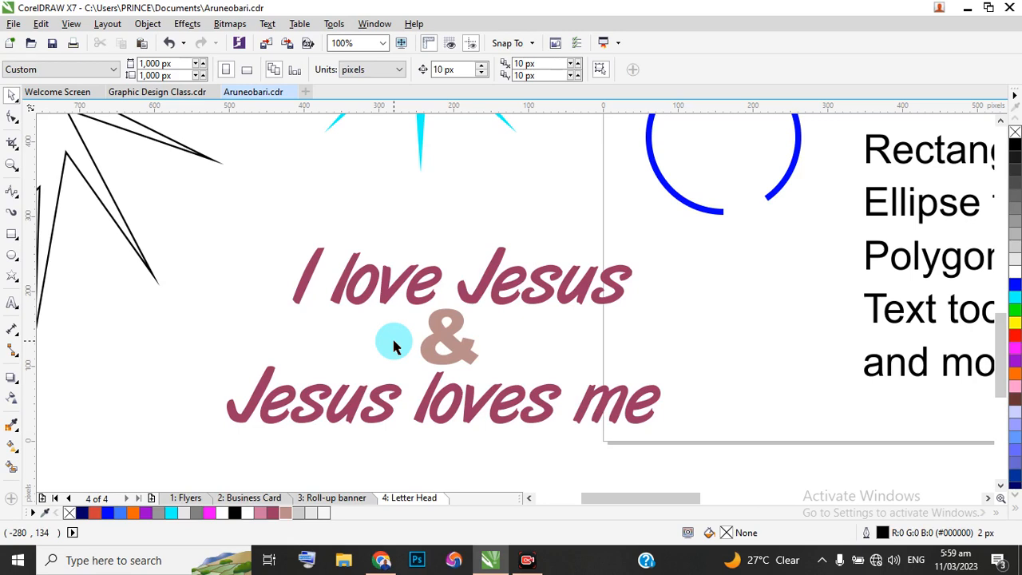
Step: Fill the "&" with purple (#9900CC) and undo that fill
left_click(443, 342)
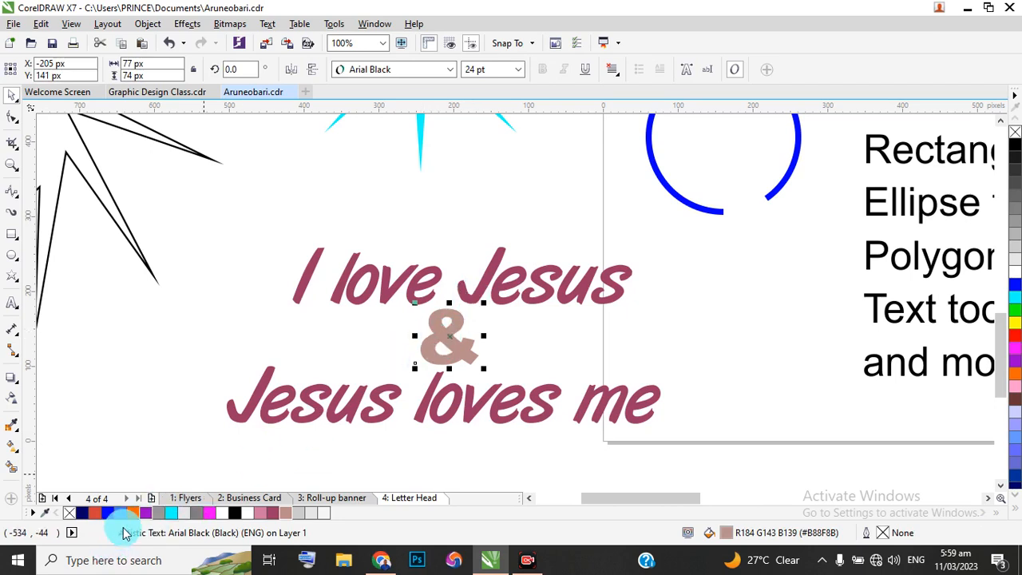
left_click(145, 513)
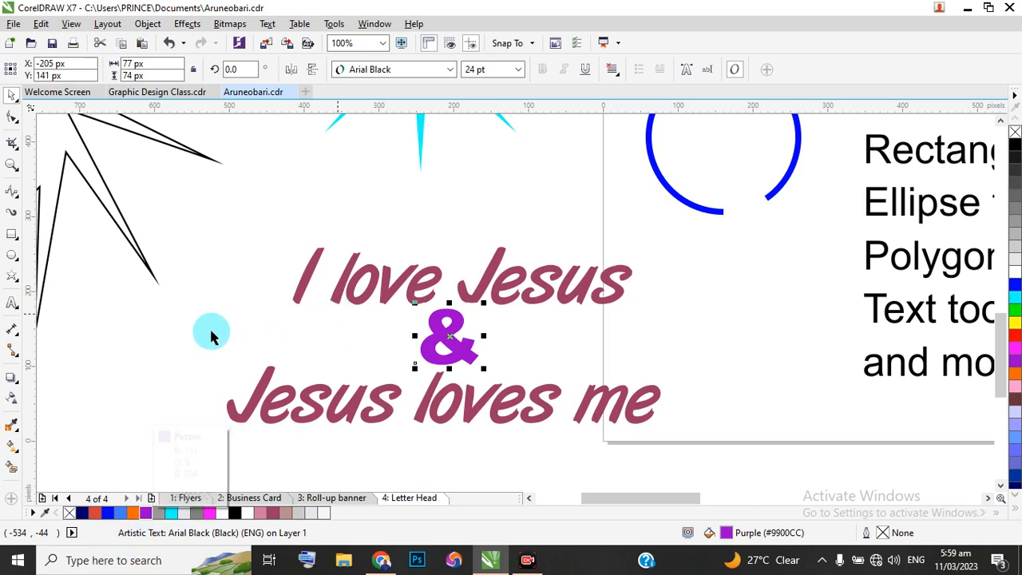
left_click(296, 335)
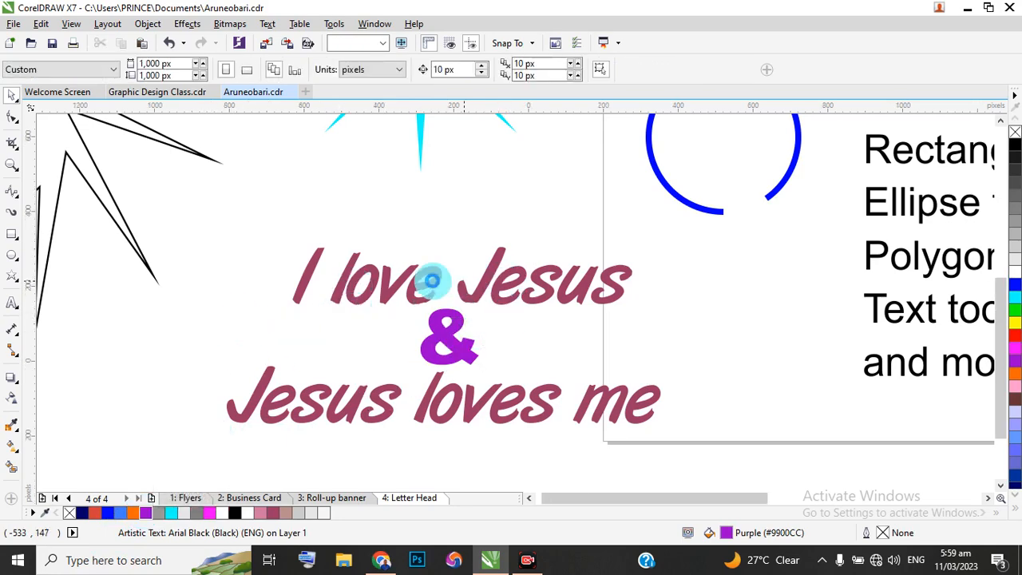
scroll(432, 280, "down", 2)
scroll(434, 283, "up", 2)
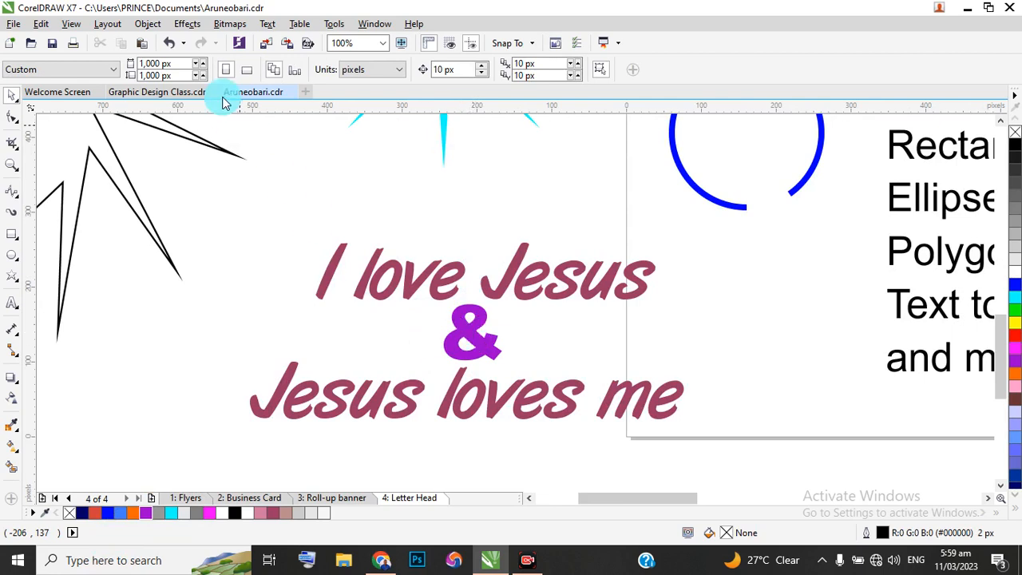
left_click(169, 43)
Step: Try an orange fill on the "&" and undo it
left_click(468, 342)
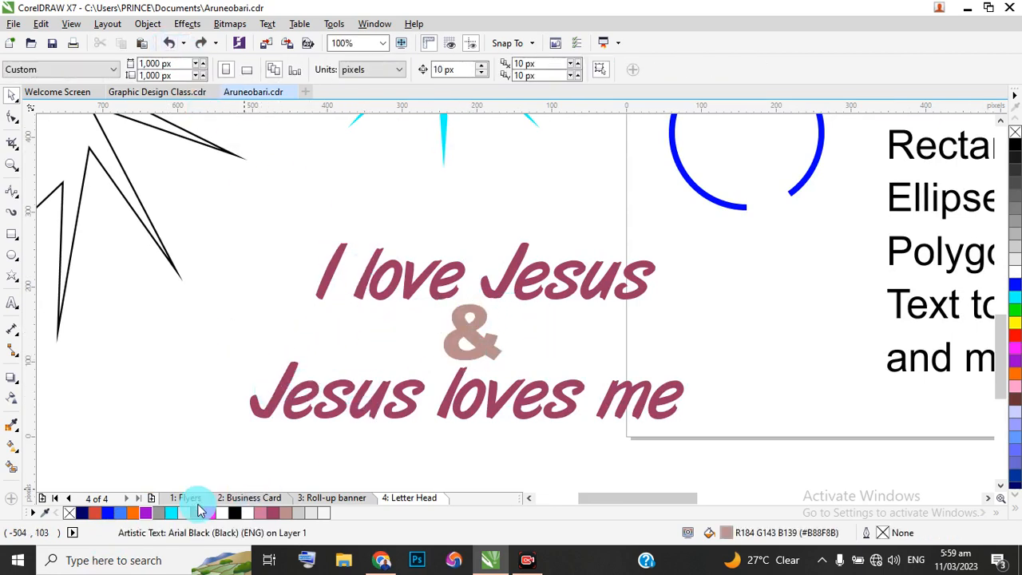
left_click(472, 343)
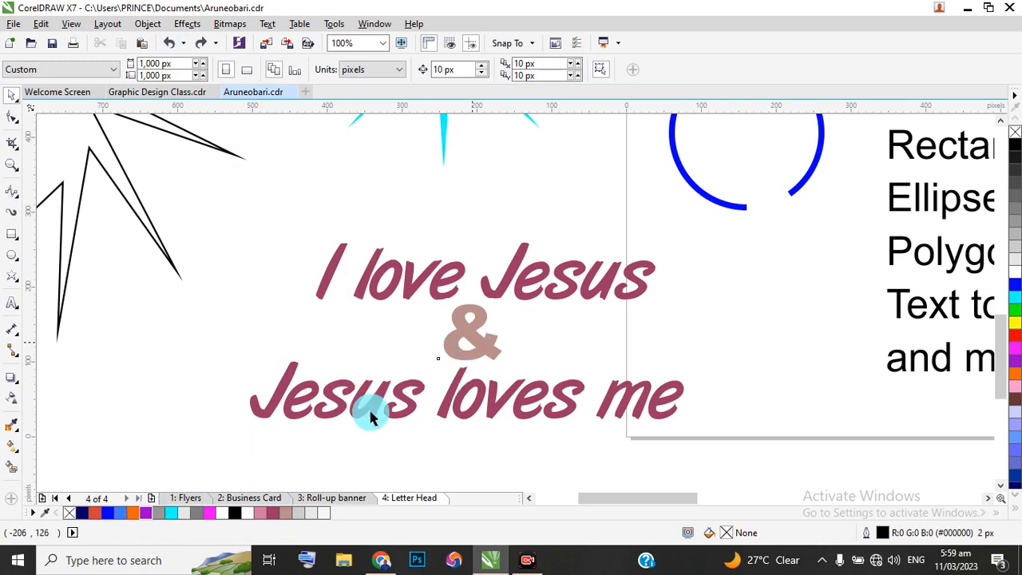
left_click(135, 514)
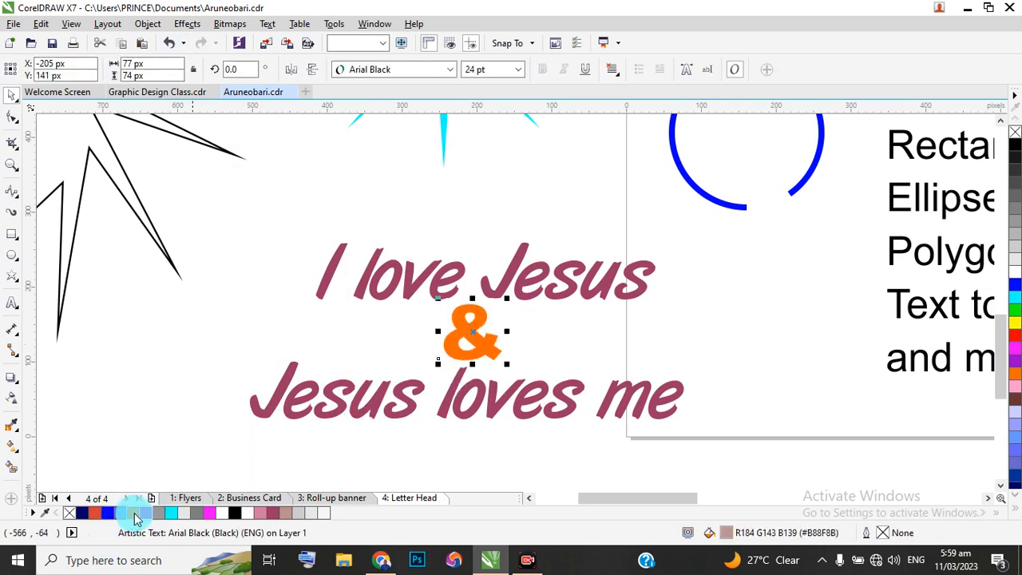
left_click(167, 44)
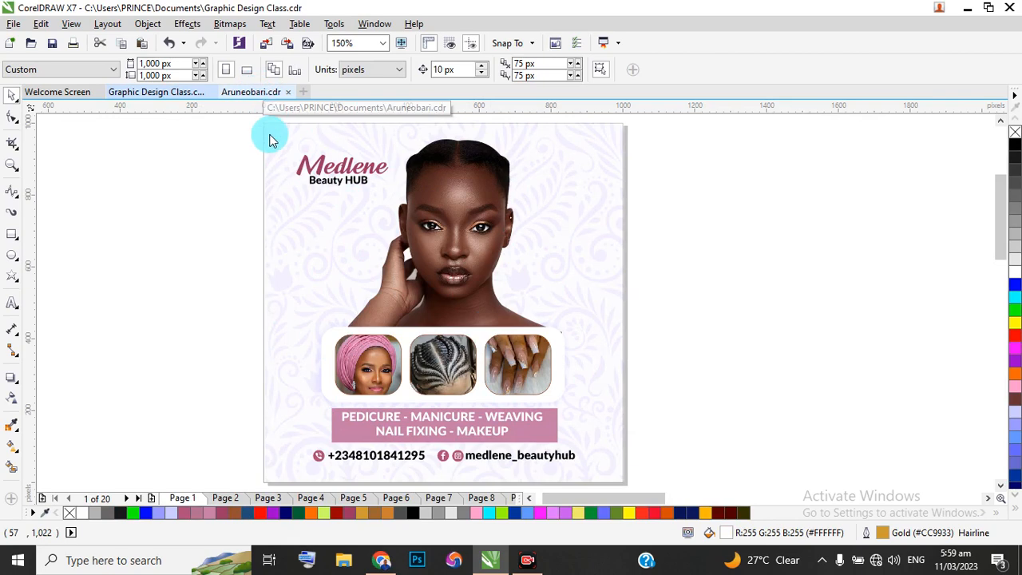
Step: Return to the Aruneobari.cdr document, sample the star's cyan with the Color Eyedropper, and apply it to the "&"
left_click(246, 95)
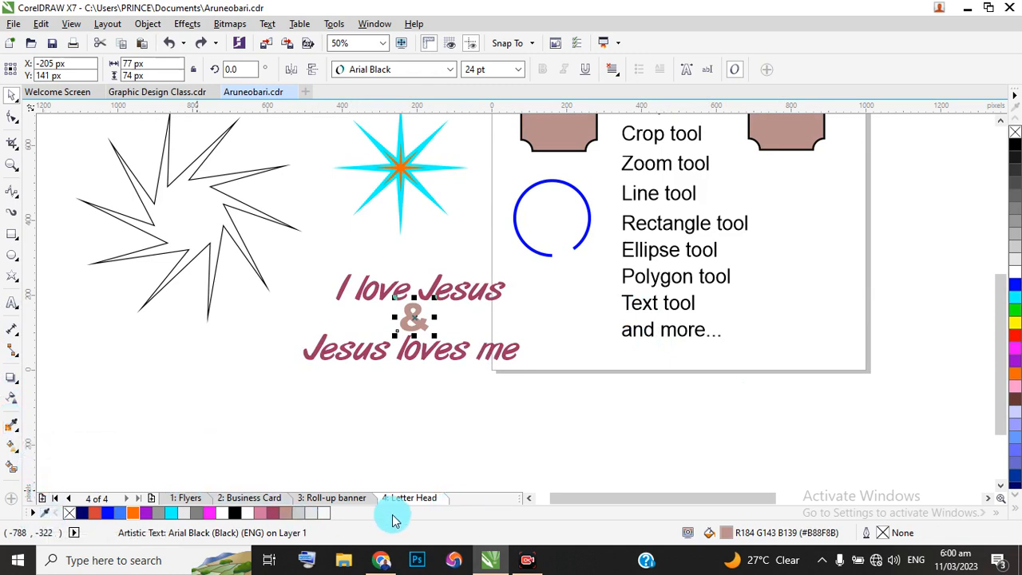
left_click(13, 429)
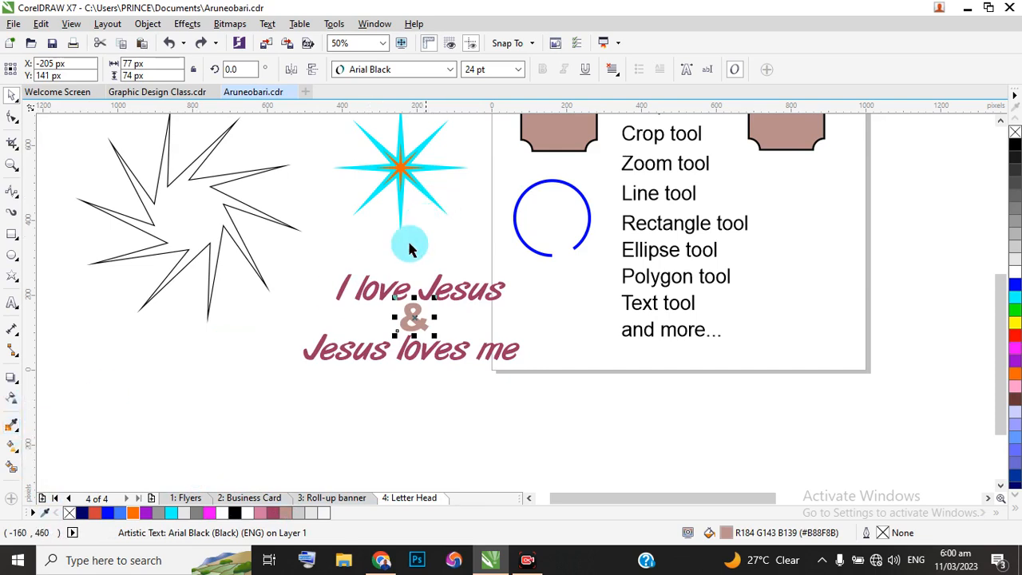
left_click(12, 432)
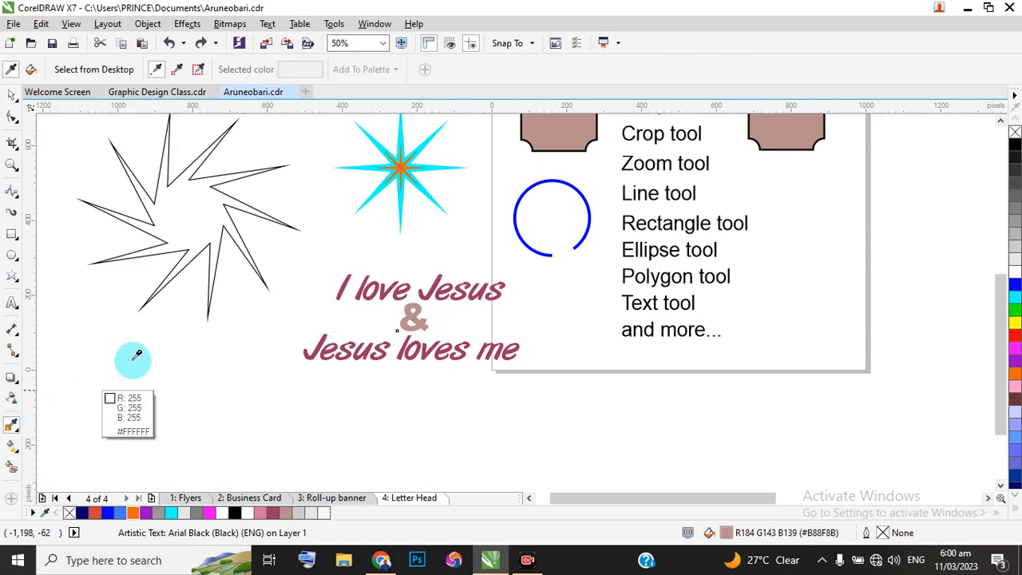
left_click(405, 201)
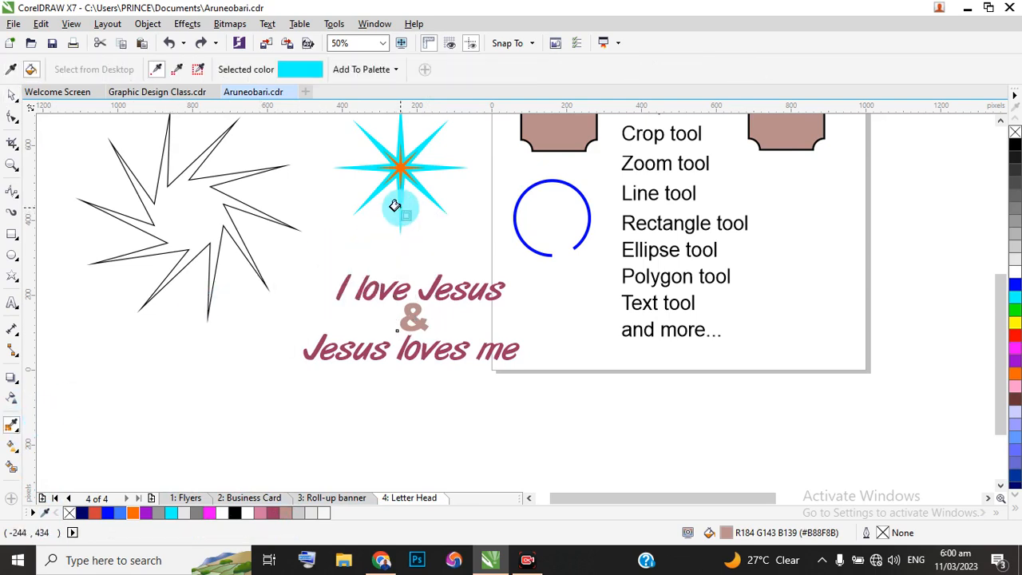
left_click(403, 312)
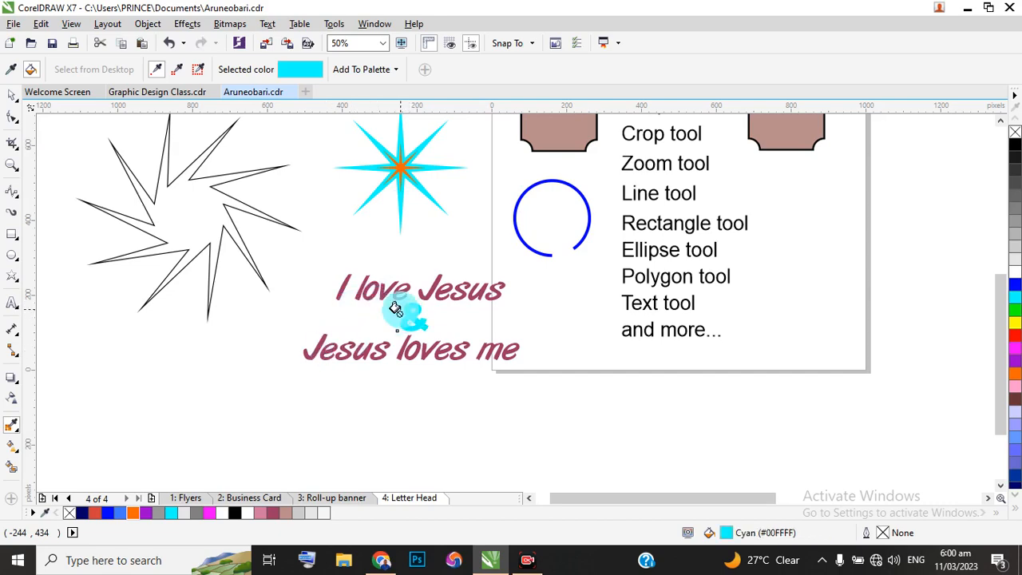
Step: Apply the sampled cyan to the "I love Jesus" and "Jesus loves me" text lines
scroll(393, 303, "up", 1)
left_click(401, 263)
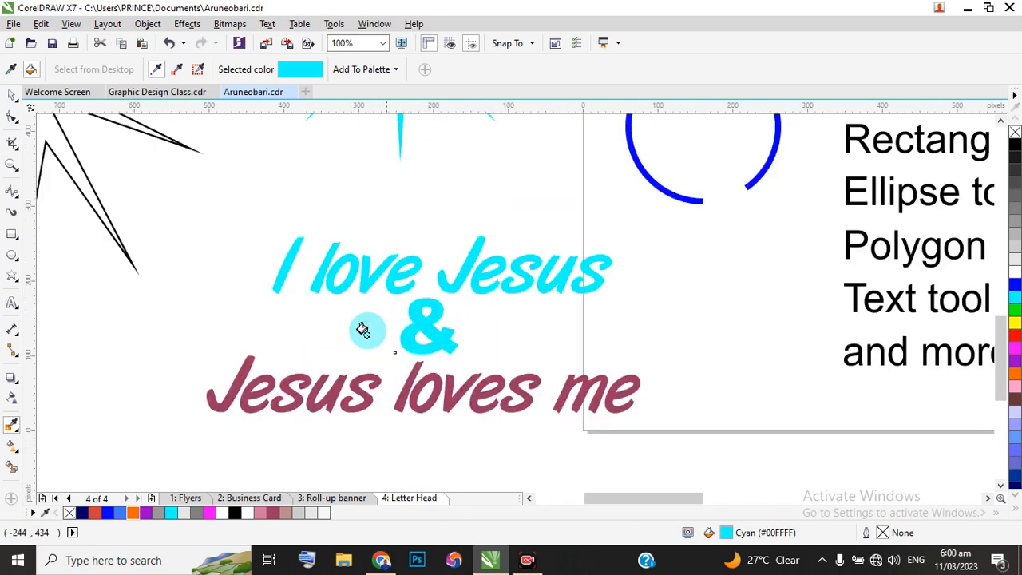
left_click(357, 391)
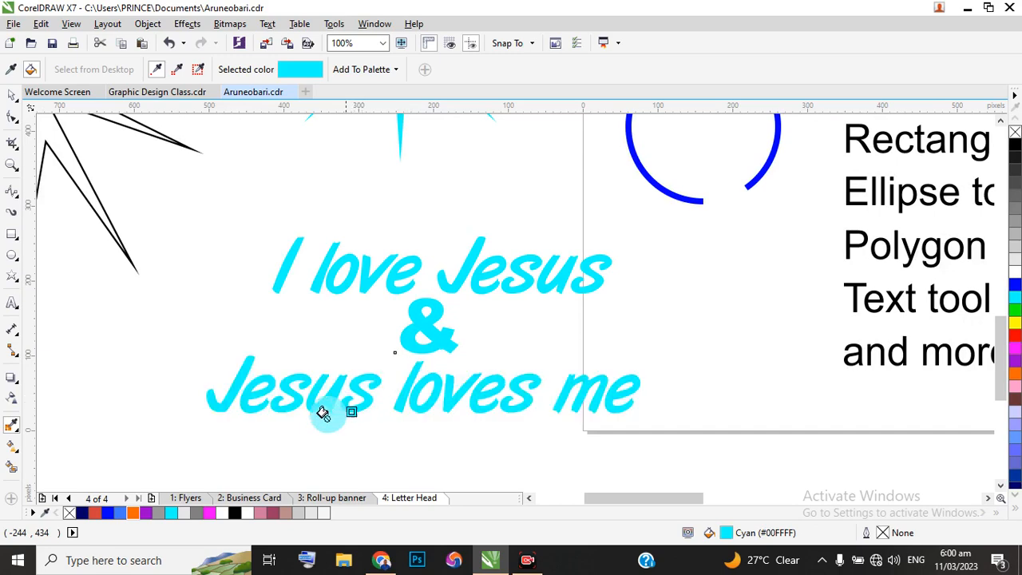
Step: Undo the cyan fills applied to the "&" and to the "I love Jesus" and "Jesus loves me" text lines
left_click(9, 100)
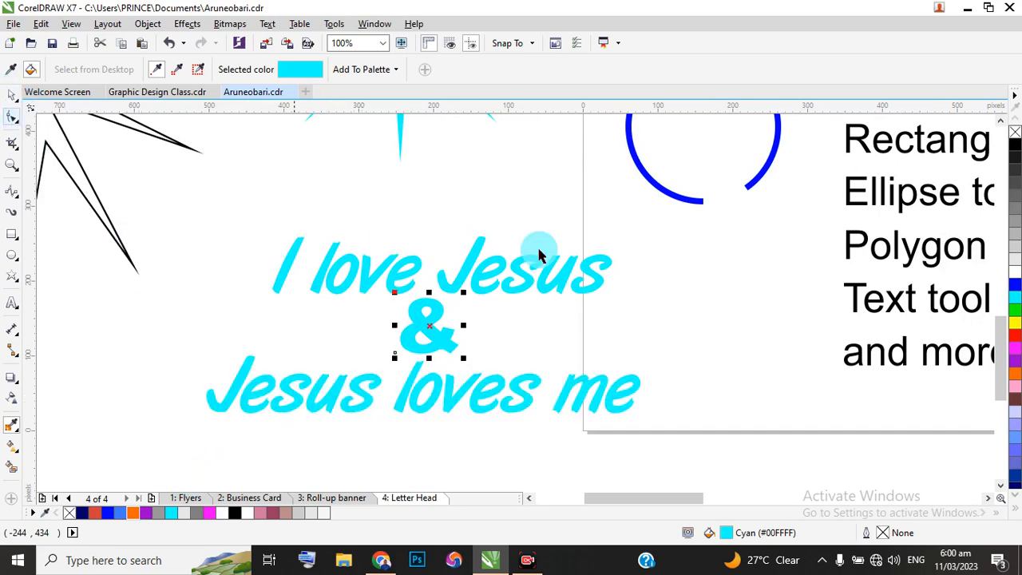
scroll(438, 345, "down", 1)
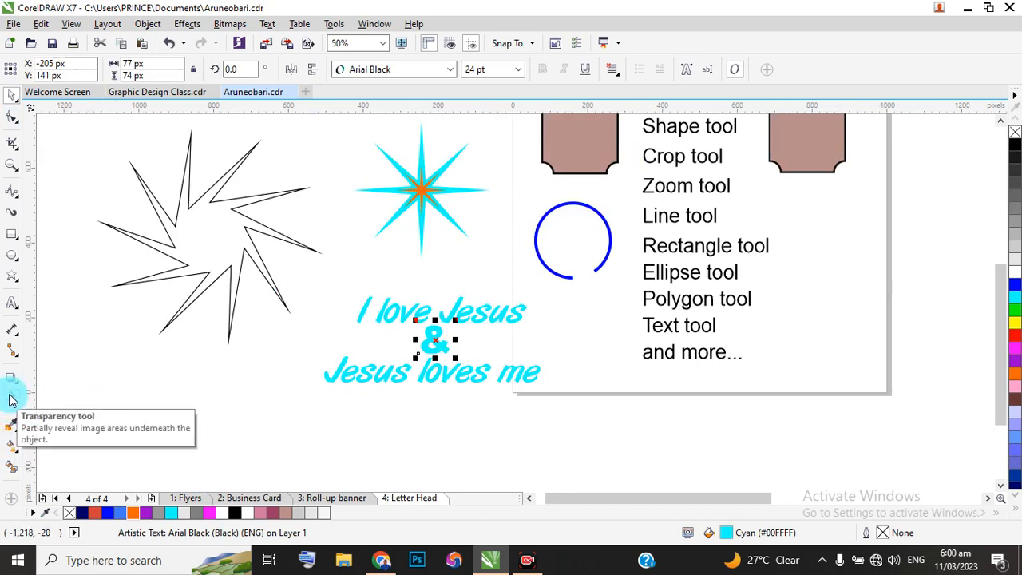
left_click(168, 50)
left_click(168, 50)
left_click(167, 49)
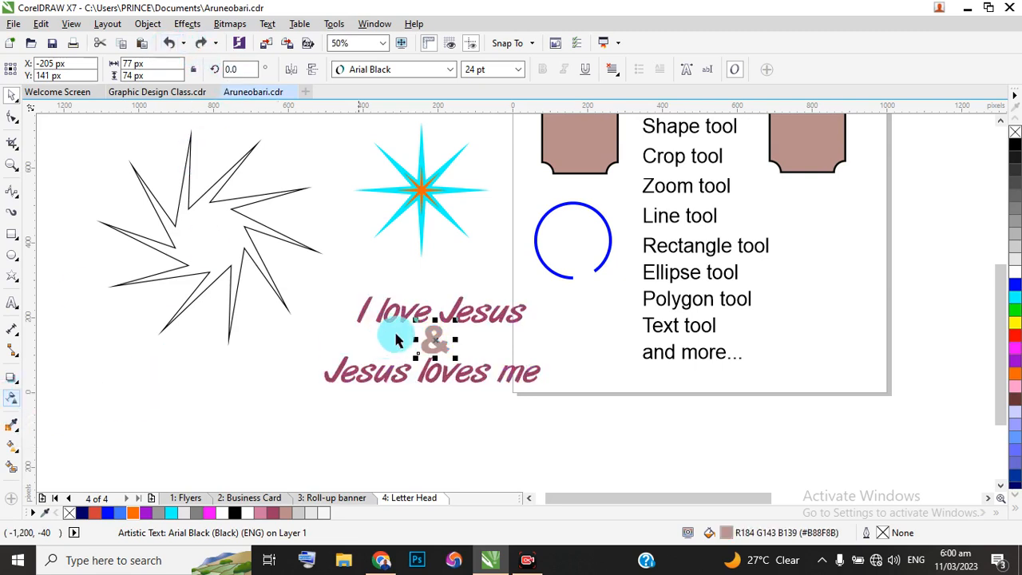
Step: Select the "Jesus loves me" text and add a drop shadow offset about -2 px horizontally and -7 px vertically
left_click(401, 370)
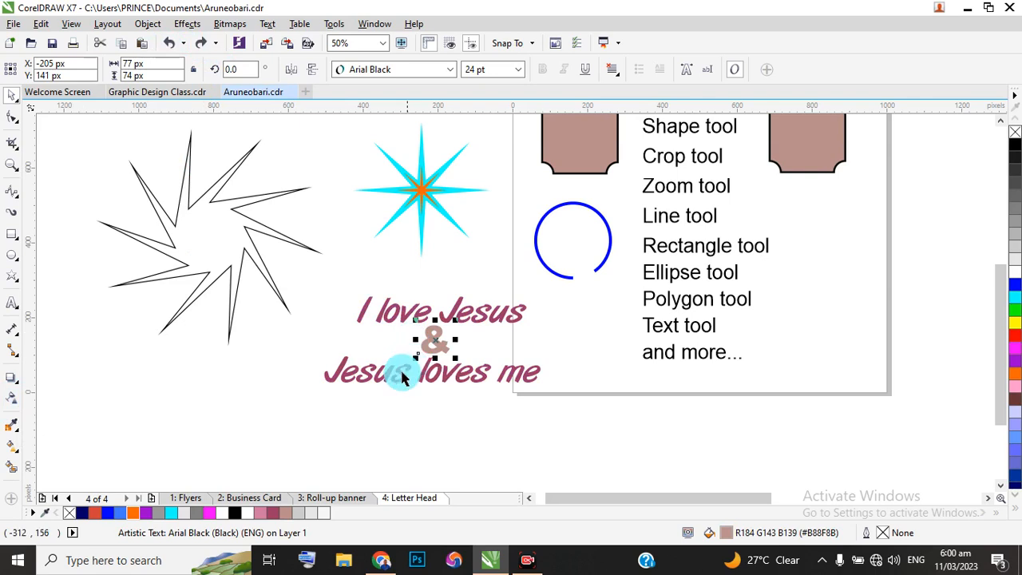
left_click(11, 398)
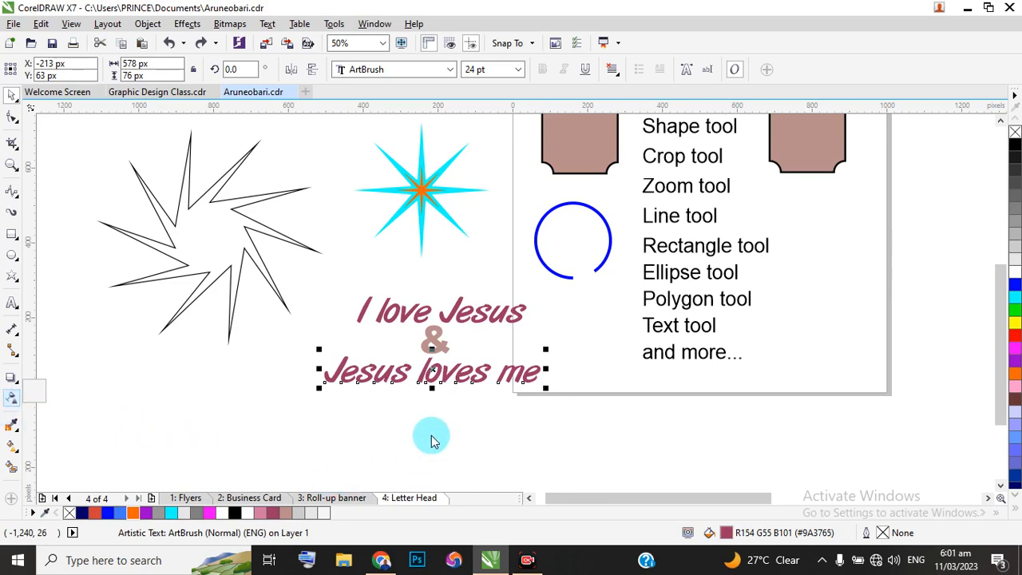
scroll(429, 364, "up", 2)
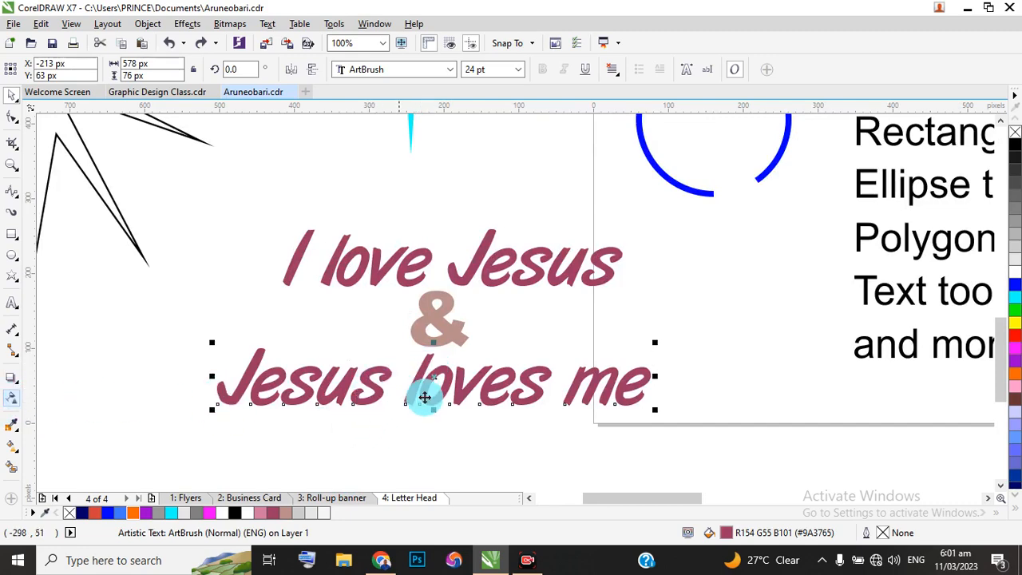
scroll(470, 396, "down", 1)
scroll(469, 397, "up", 1)
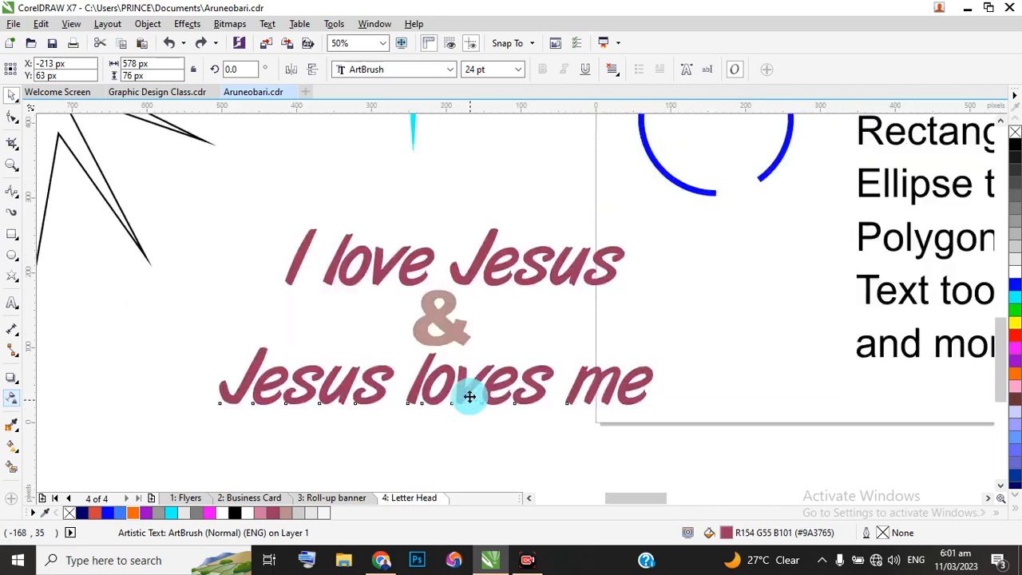
scroll(469, 396, "up", 2)
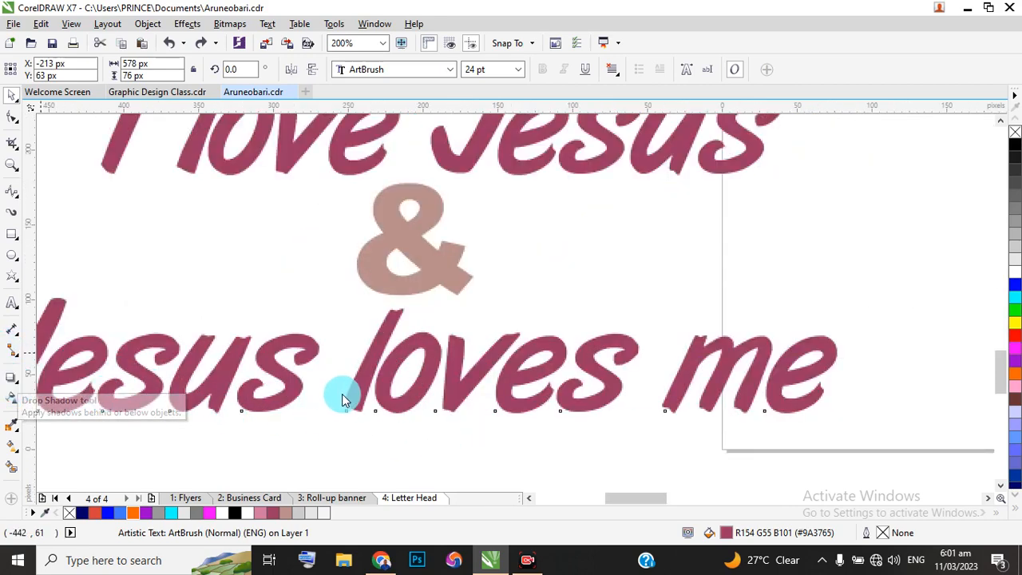
left_click(12, 380)
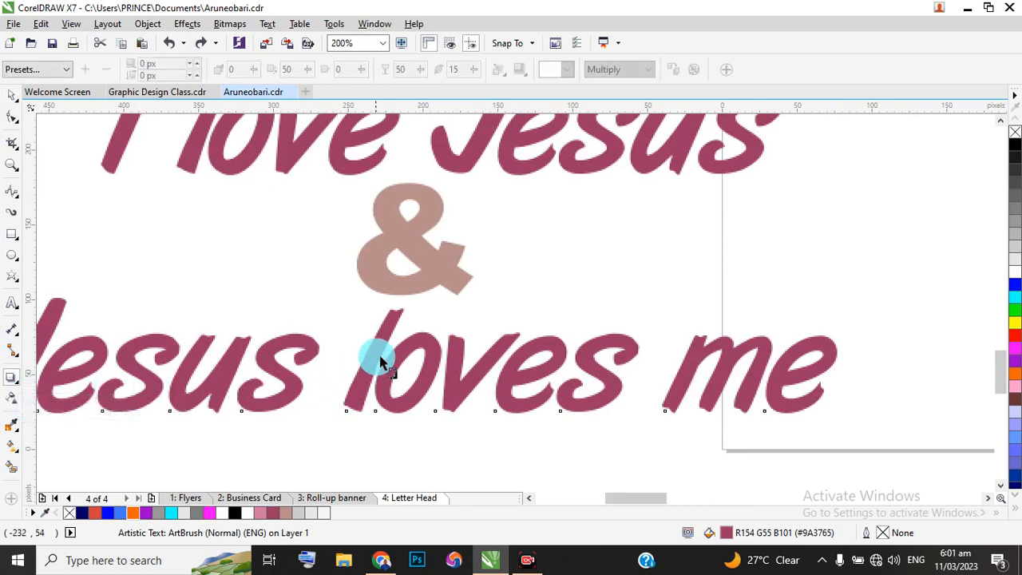
scroll(378, 347, "down", 1)
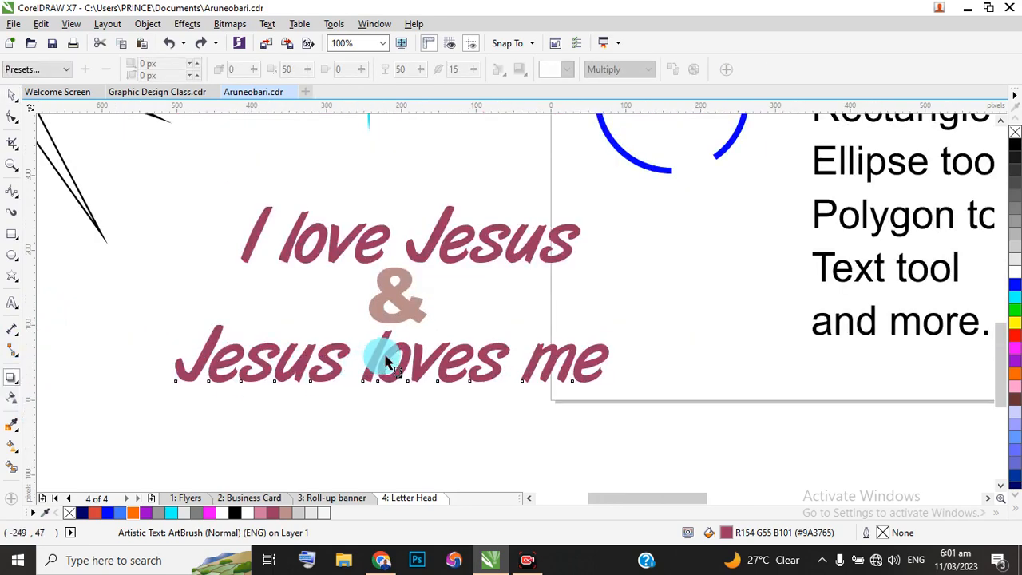
left_click_drag(383, 348, 389, 392)
scroll(379, 402, "up", 1)
scroll(403, 351, "up", 1)
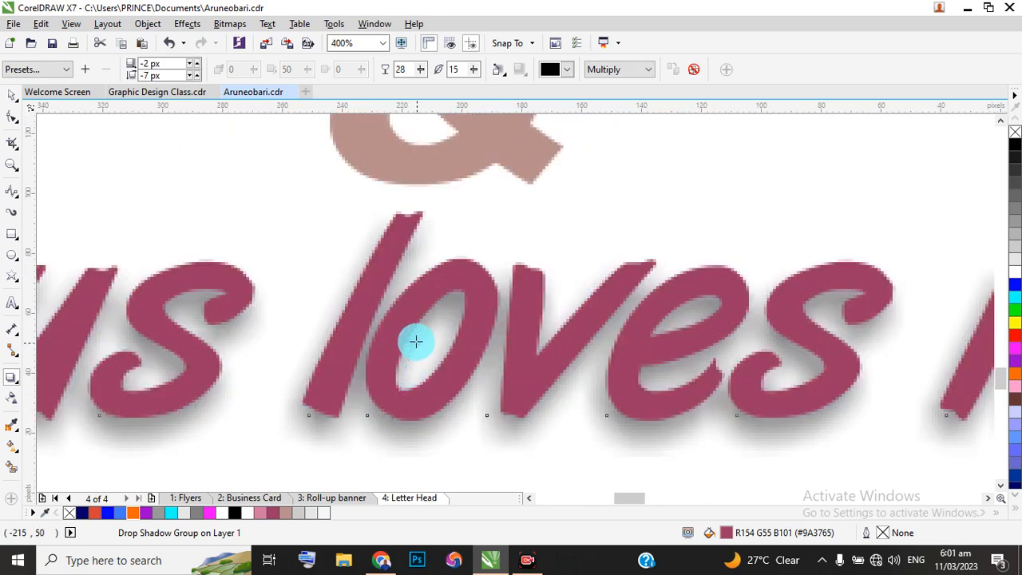
Step: Vary the opacity of the drop shadow on "Jesus loves me", trying 75 and finishing at 16
left_click(415, 342)
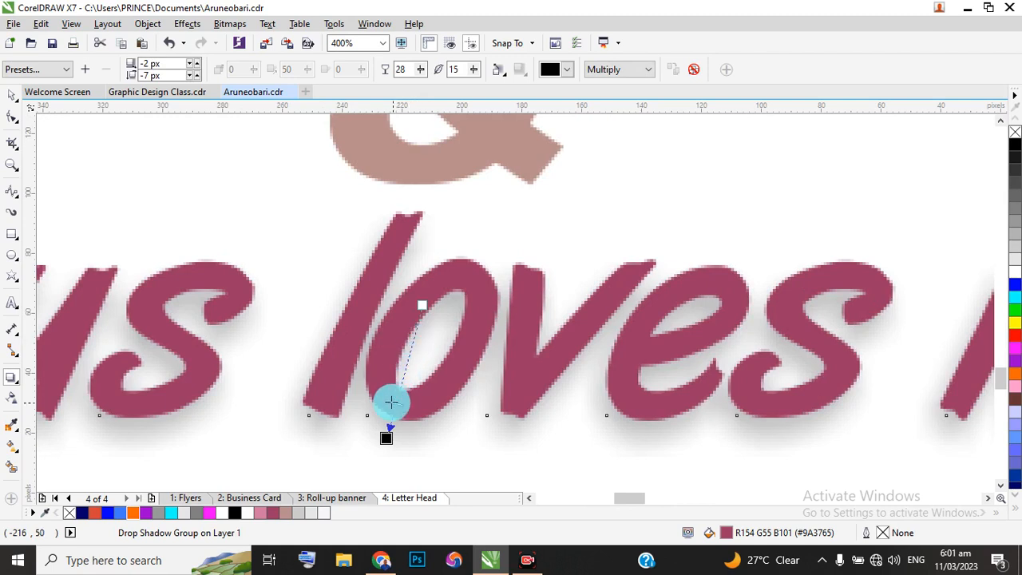
left_click_drag(391, 402, 397, 409)
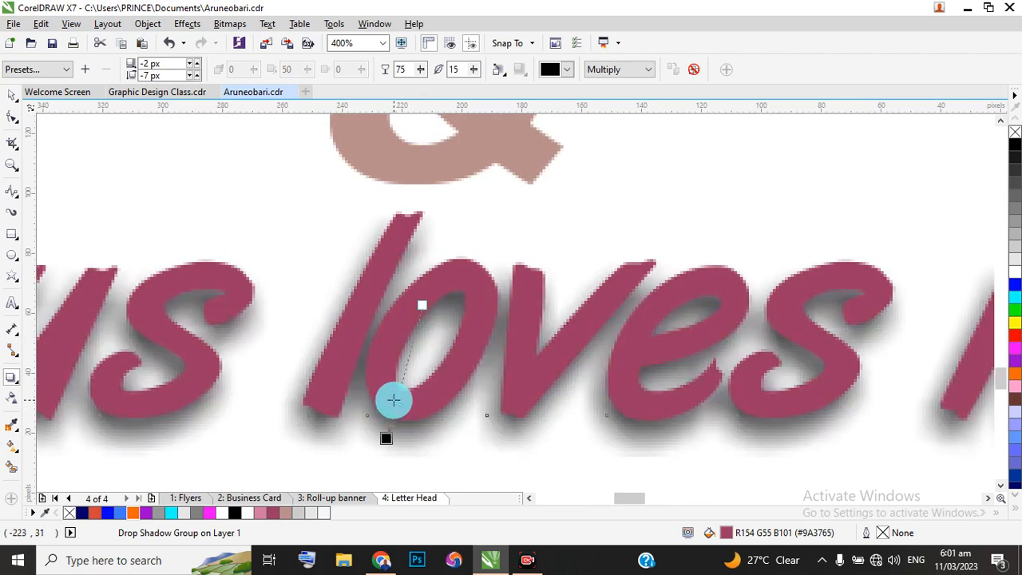
left_click_drag(393, 400, 416, 326)
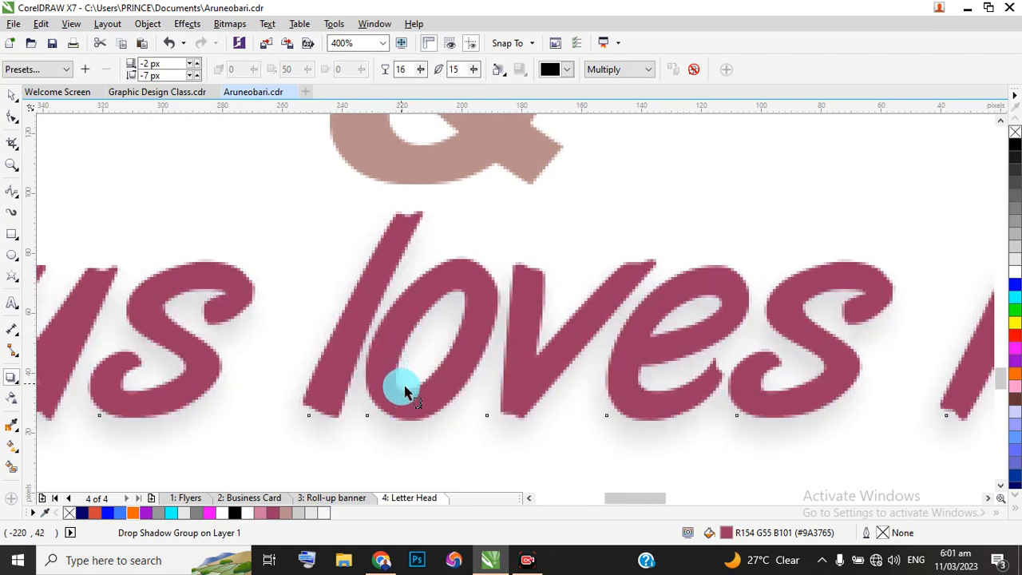
scroll(406, 387, "down", 1)
scroll(401, 406, "up", 1)
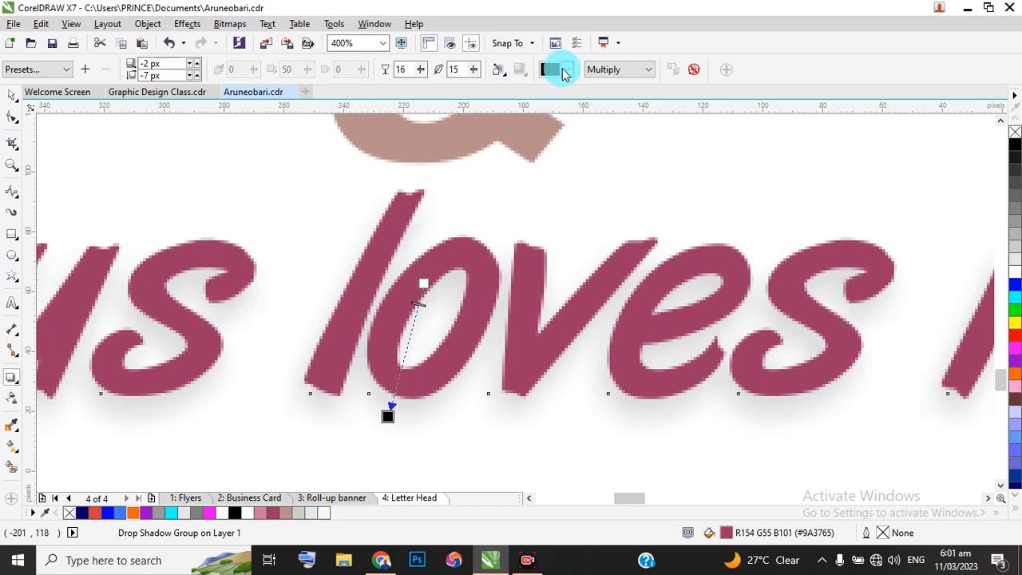
Step: Try cyan as the drop shadow color, replace it with the rosy brown sampled from the document palette, and raise the shadow opacity to 55
left_click(565, 72)
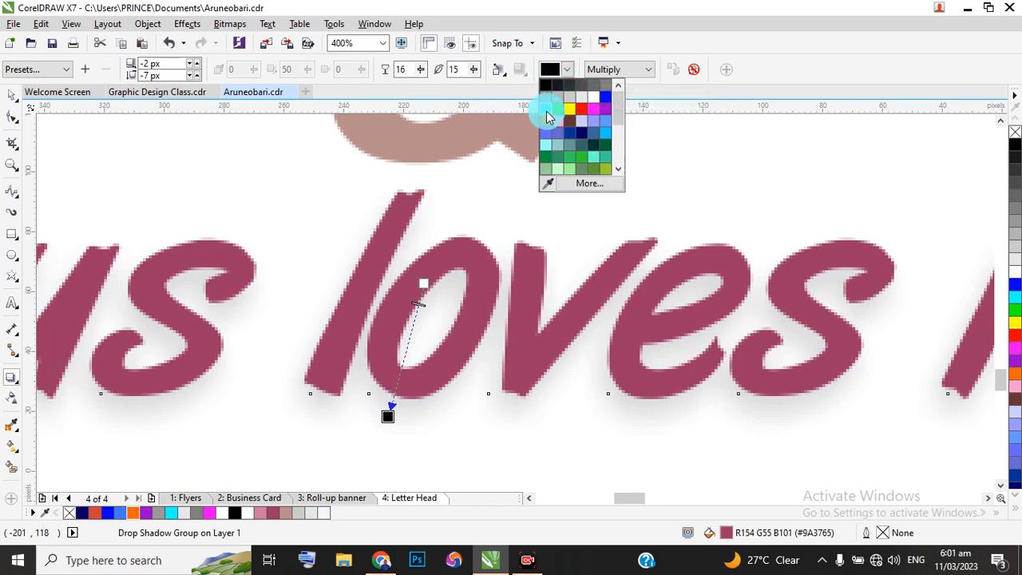
left_click(547, 113)
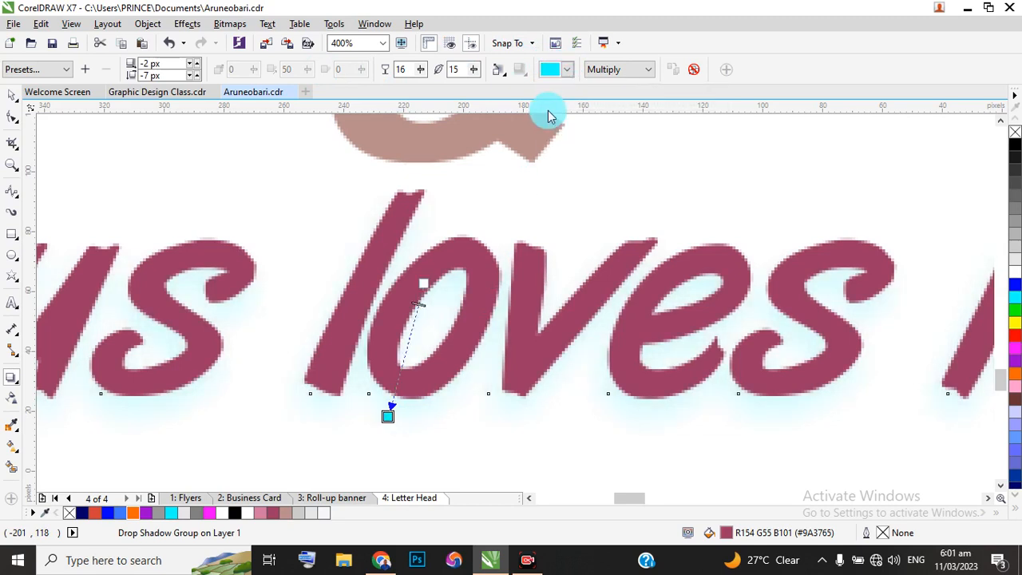
left_click(566, 69)
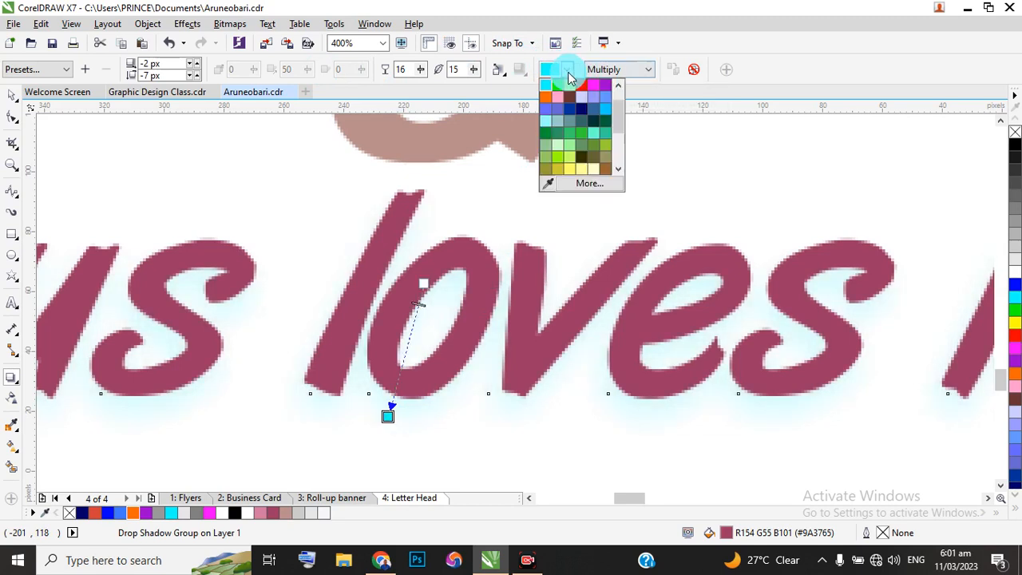
left_click(548, 186)
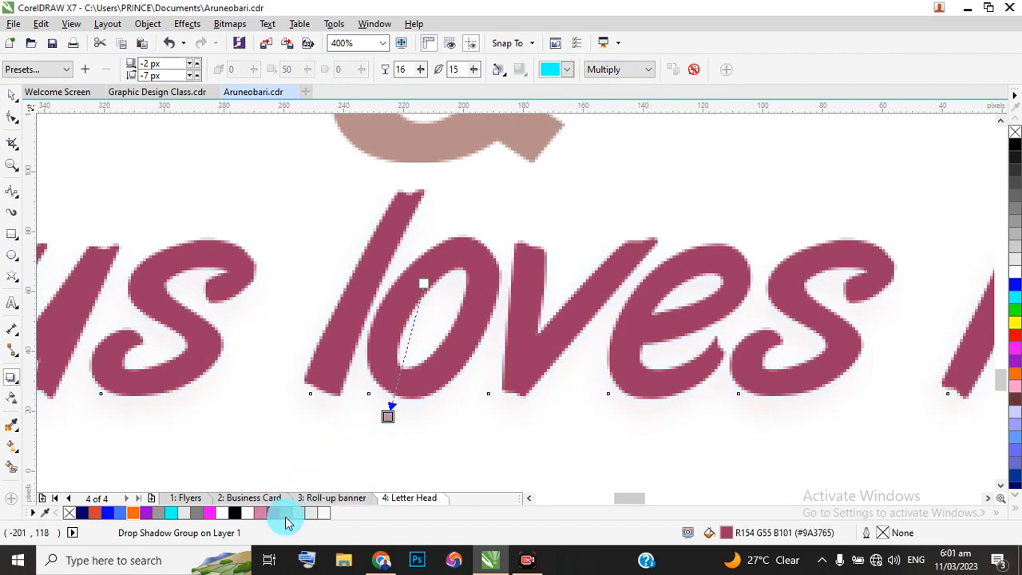
left_click_drag(287, 522, 400, 361)
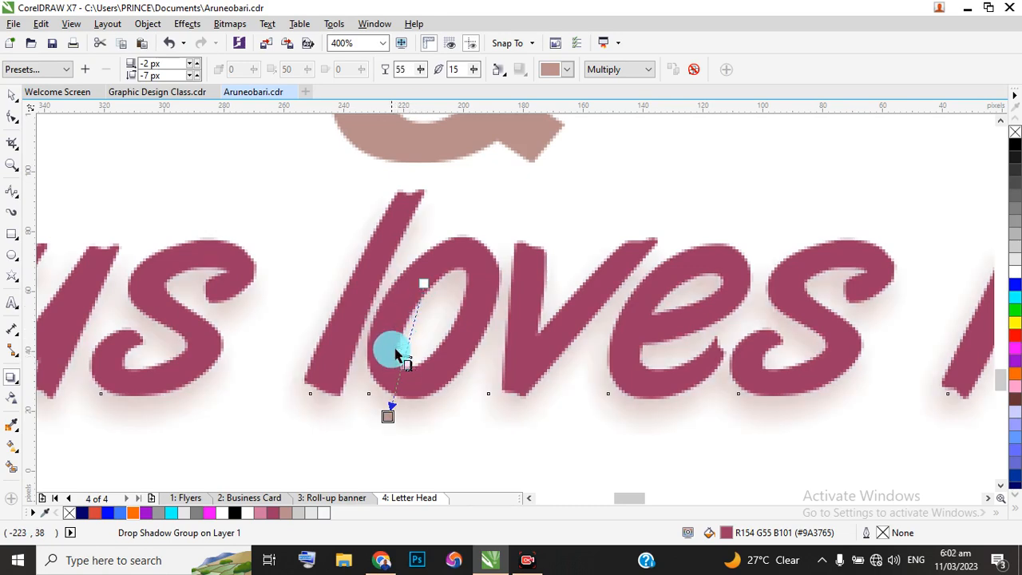
scroll(392, 348, "down", 2)
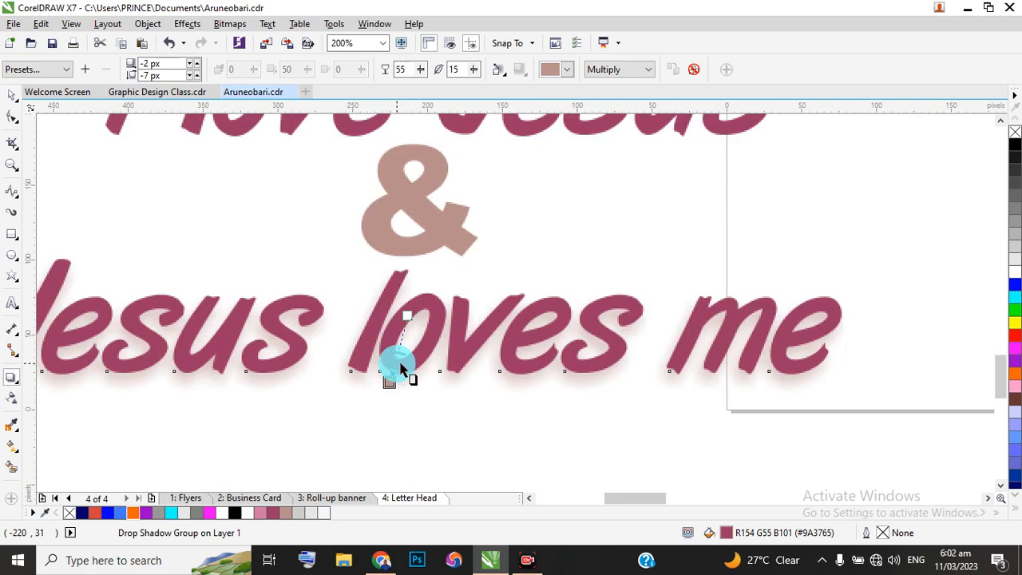
mouse_move(401, 369)
left_mouse_down()
mouse_move(440, 338)
mouse_move(365, 346)
mouse_move(404, 335)
mouse_move(399, 352)
left_mouse_up()
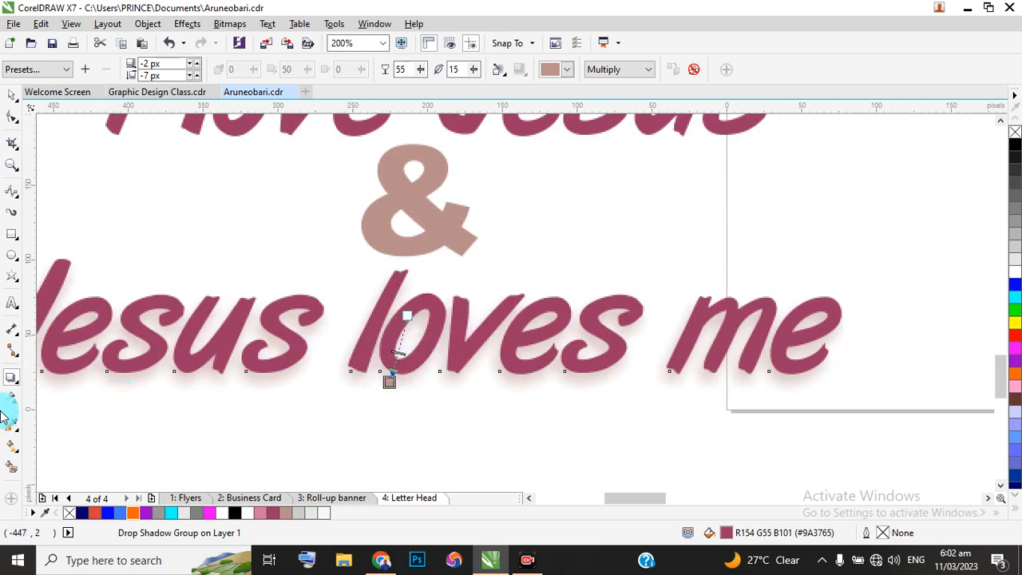
Step: Select the notched square to the right of the tool list and use Interactive Fill to remove its fill and reapply the uniform rosy-brown fill
left_click(14, 101)
scroll(336, 413, "down", 4)
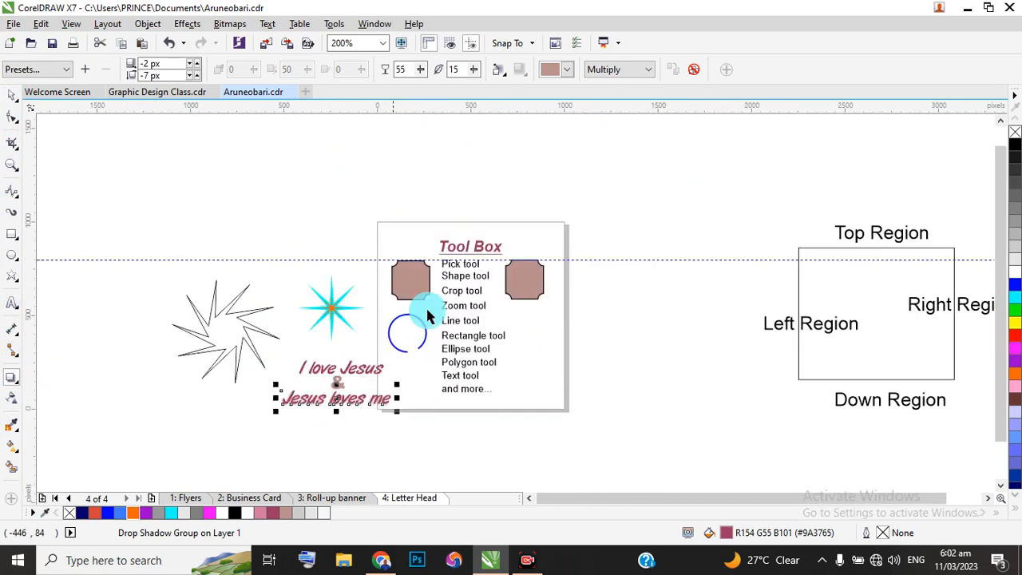
scroll(520, 271, "up", 3)
left_click(519, 300)
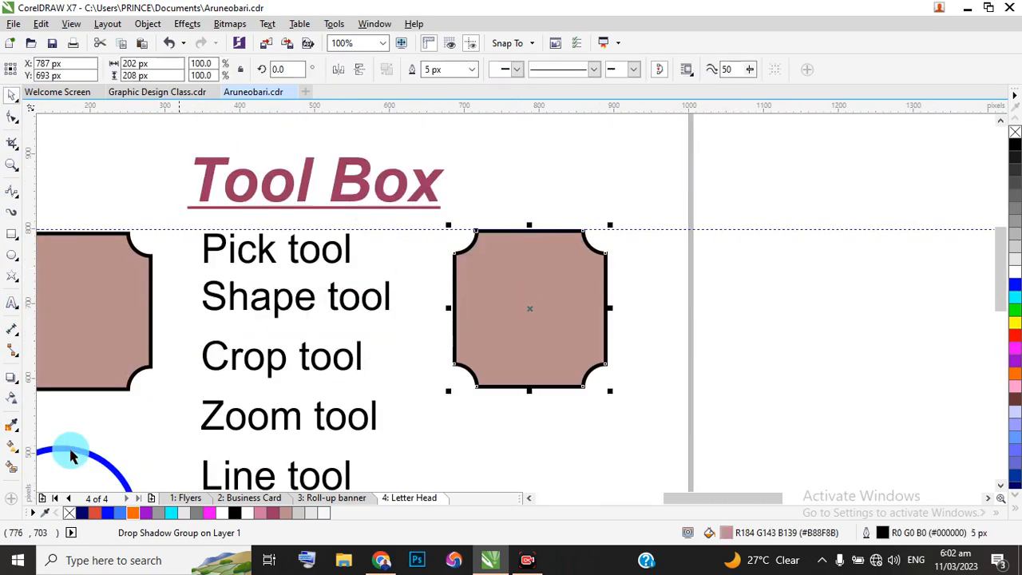
left_click(14, 401)
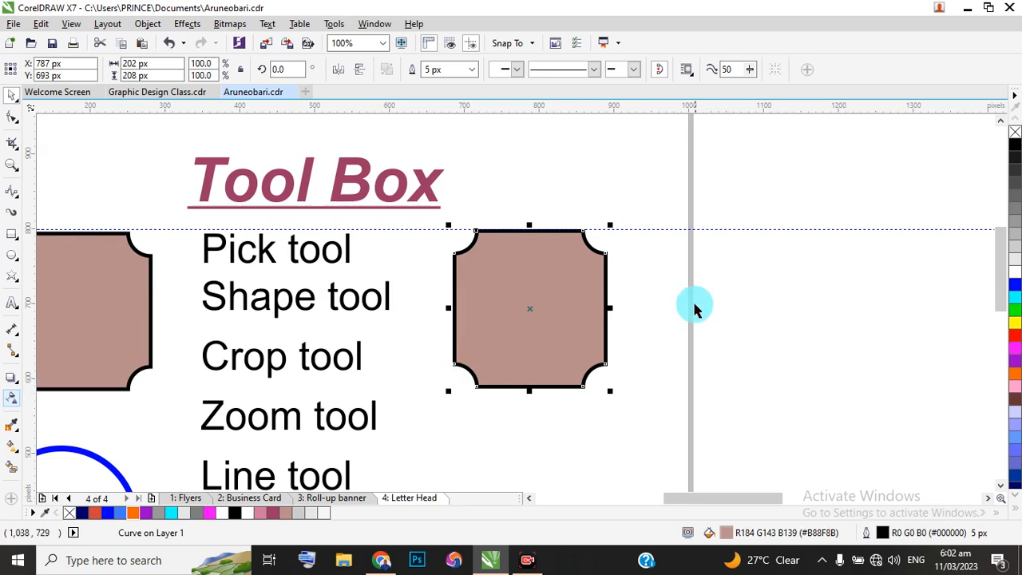
scroll(160, 399, "down", 2)
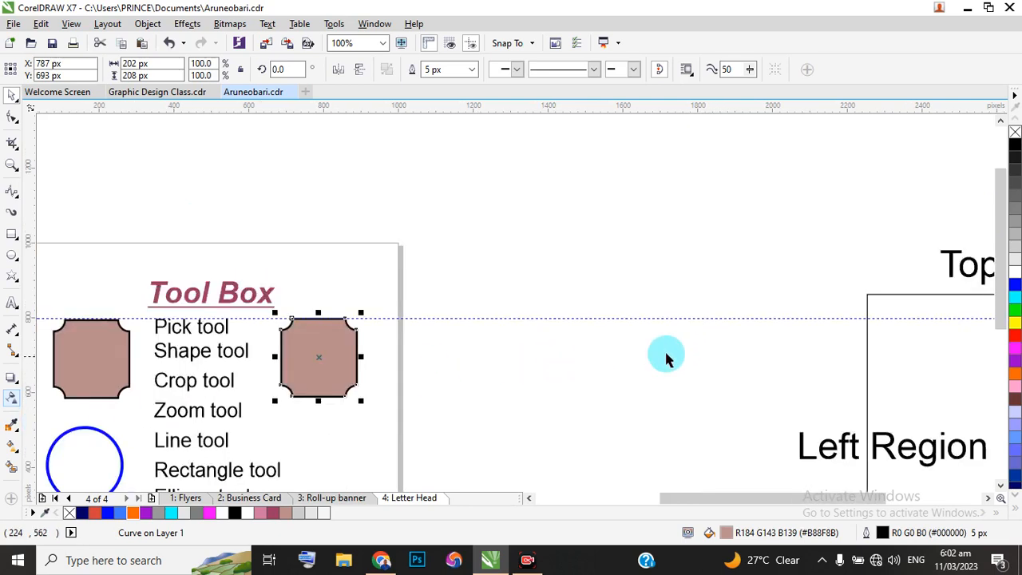
left_click_drag(673, 498, 615, 476)
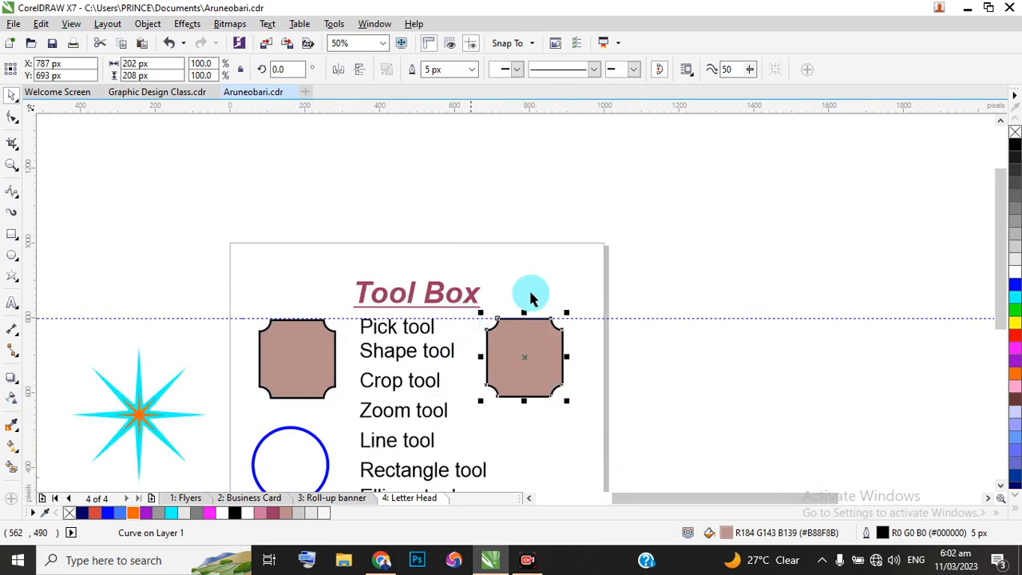
left_click_drag(998, 234, 997, 265)
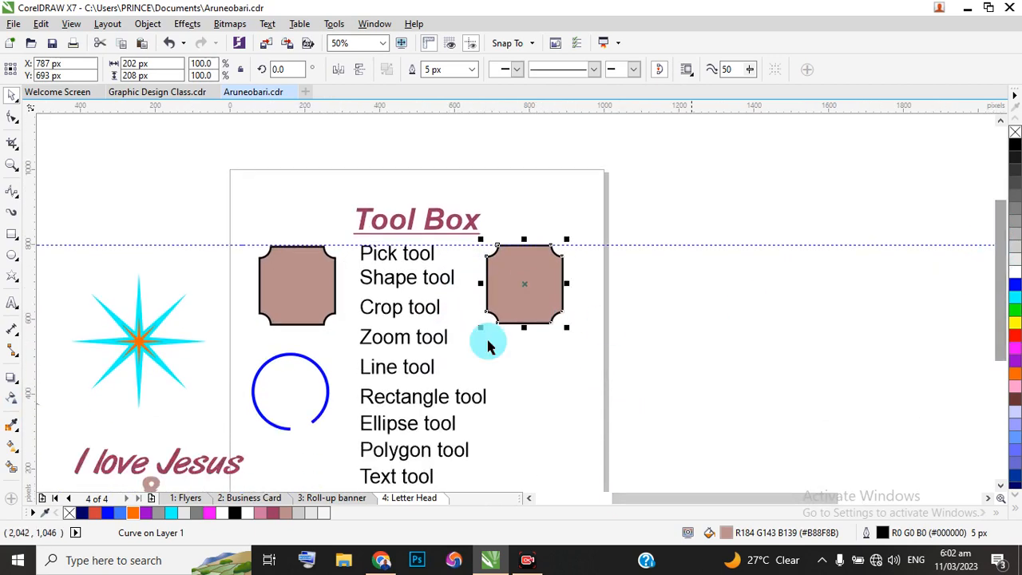
left_click(11, 455)
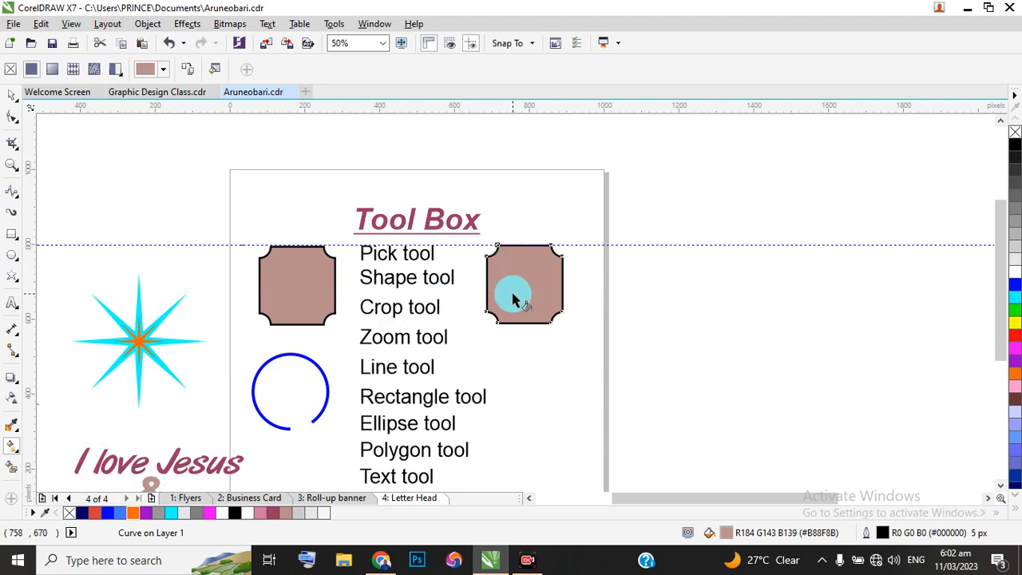
scroll(514, 299, "up", 2)
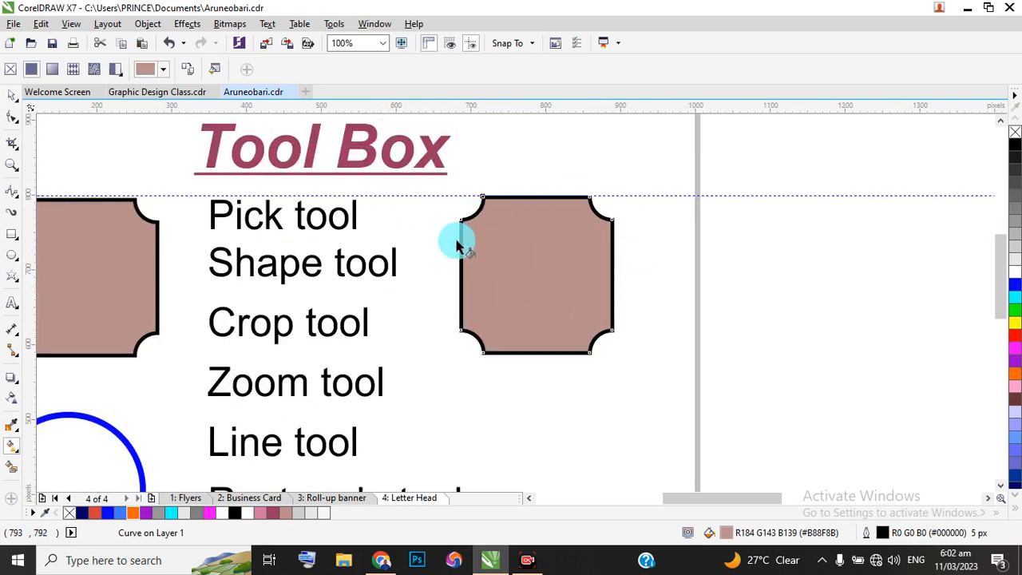
left_click(11, 72)
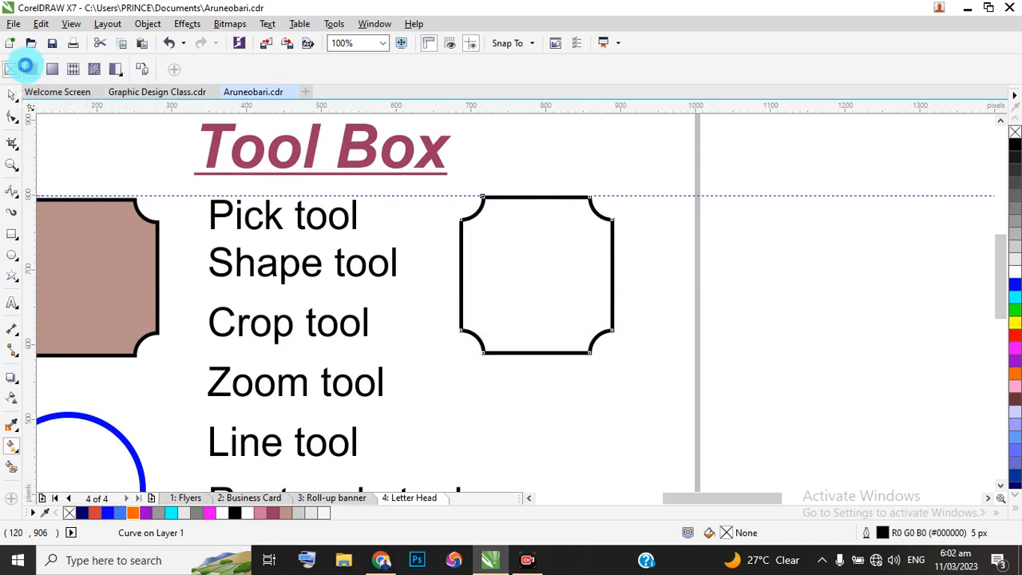
left_click(26, 69)
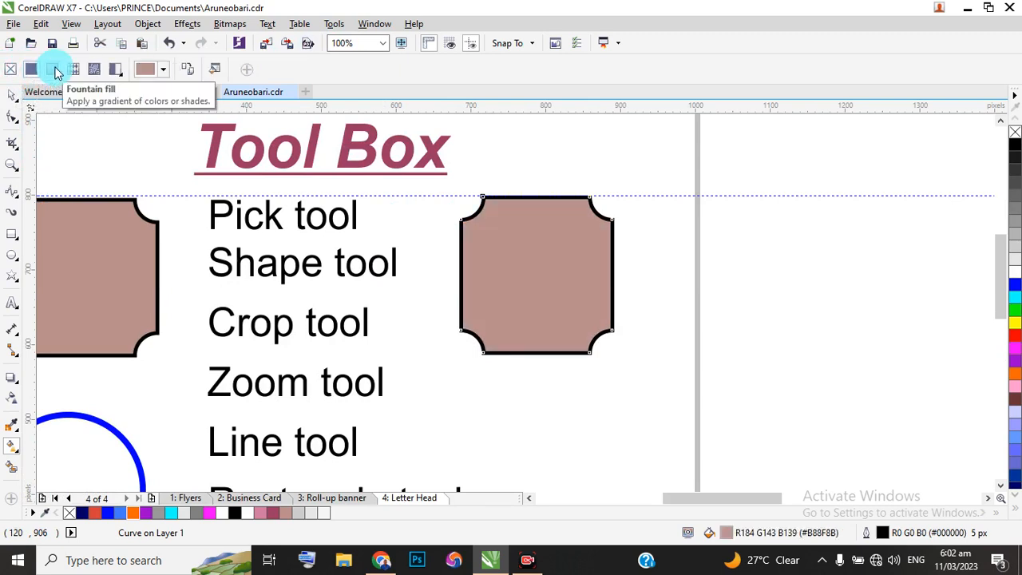
Step: Apply a fountain fill to the selected notched square, trying the elliptical type and ending with the conical type
left_click(54, 70)
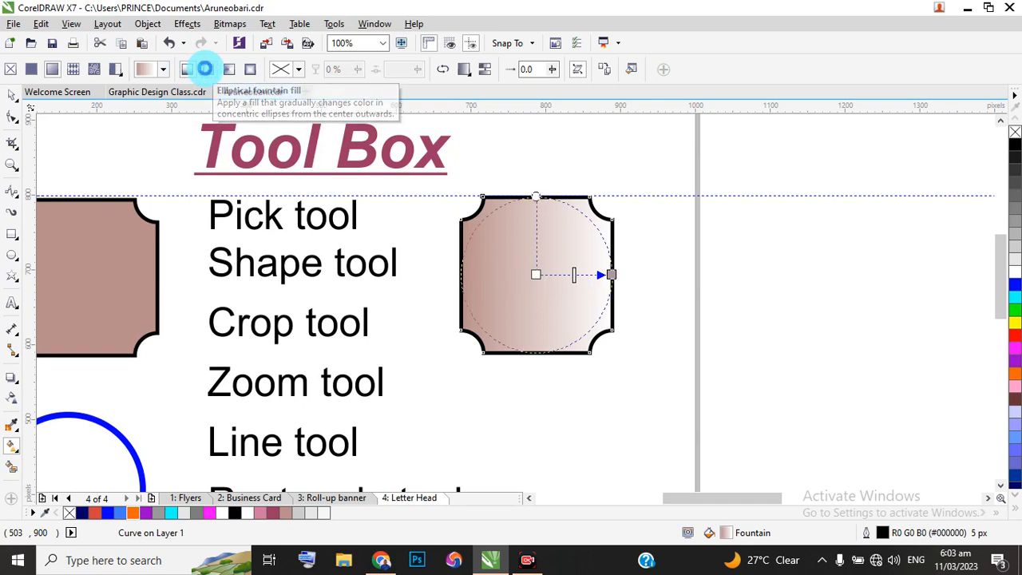
left_click(207, 73)
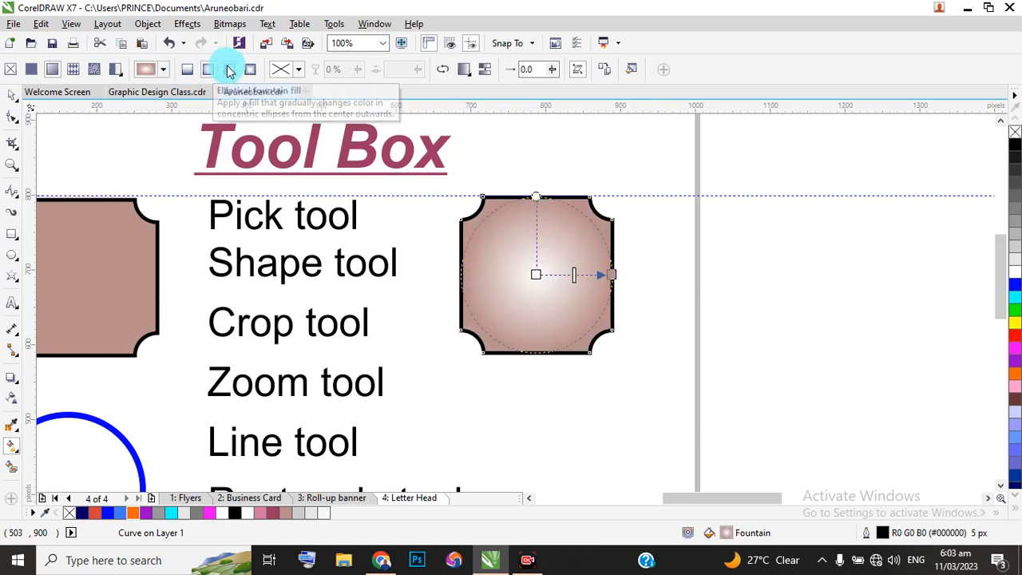
left_click(229, 71)
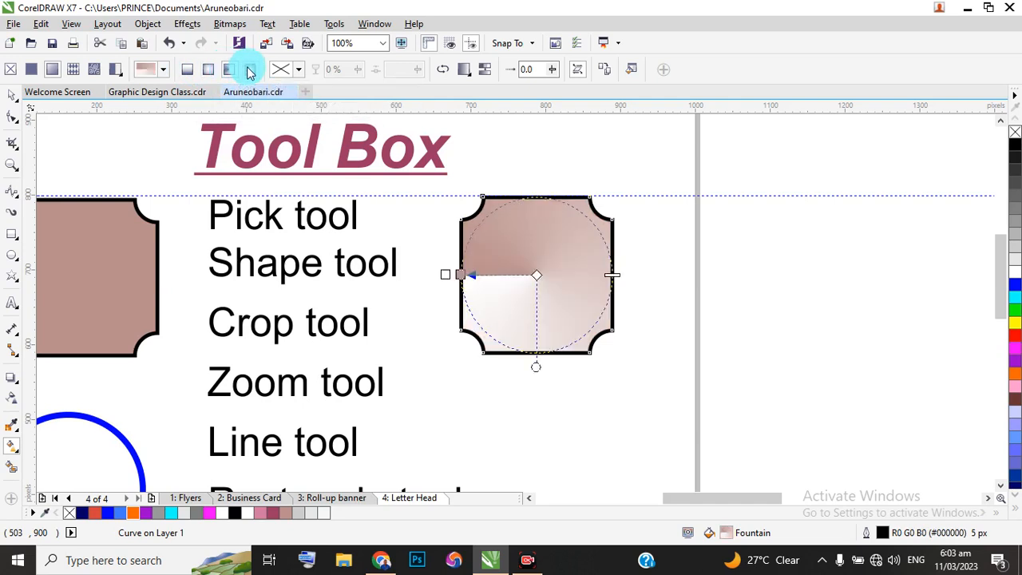
Step: Try the rectangular fountain type on the notched square, settle on elliptical, and add a rosy-brown color node about midway along the gradient
left_click(248, 70)
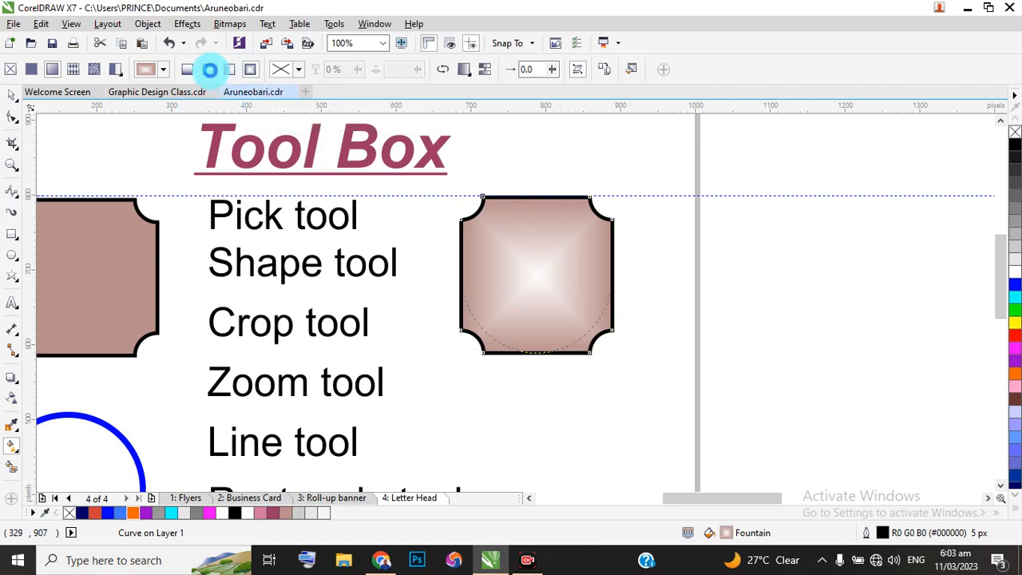
left_click(210, 70)
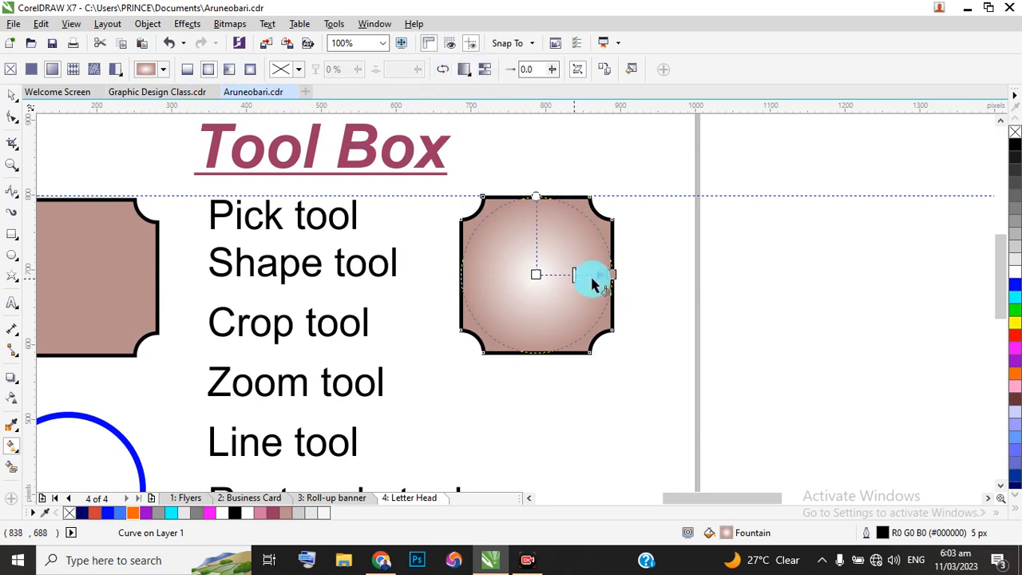
scroll(593, 274, "up", 1)
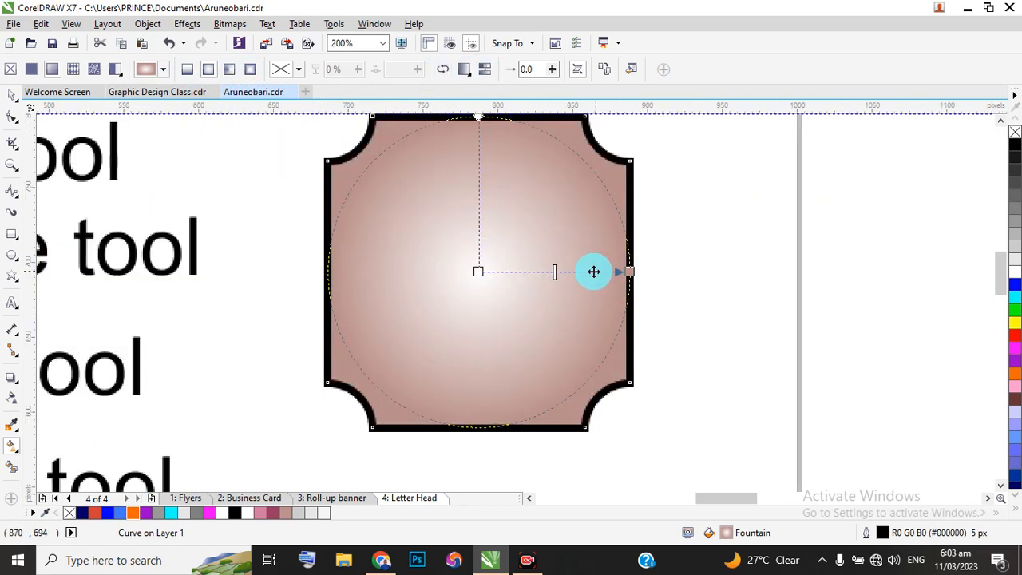
scroll(559, 272, "up", 2)
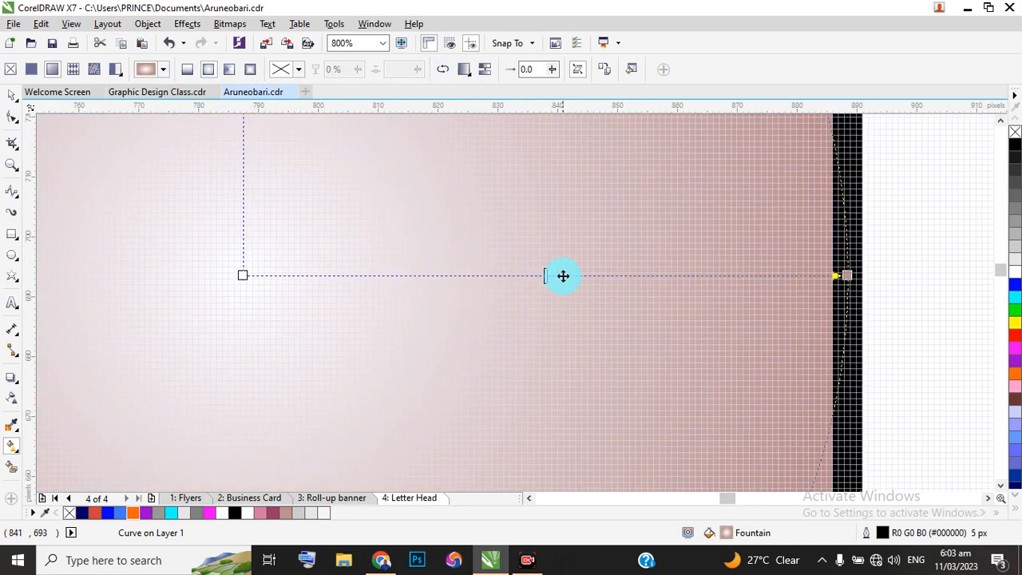
double_click(563, 276)
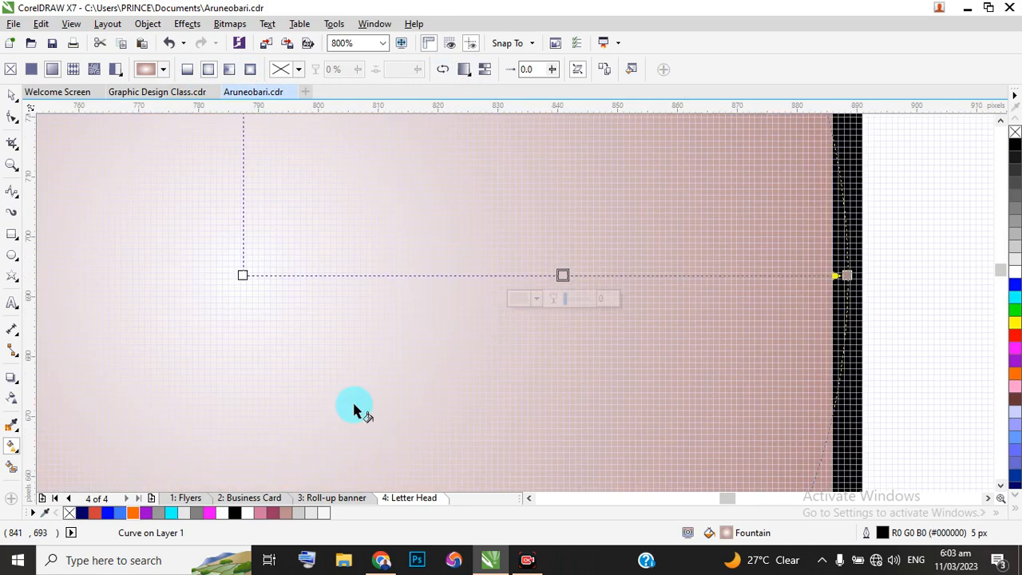
left_click(285, 513)
scroll(431, 300, "down", 3)
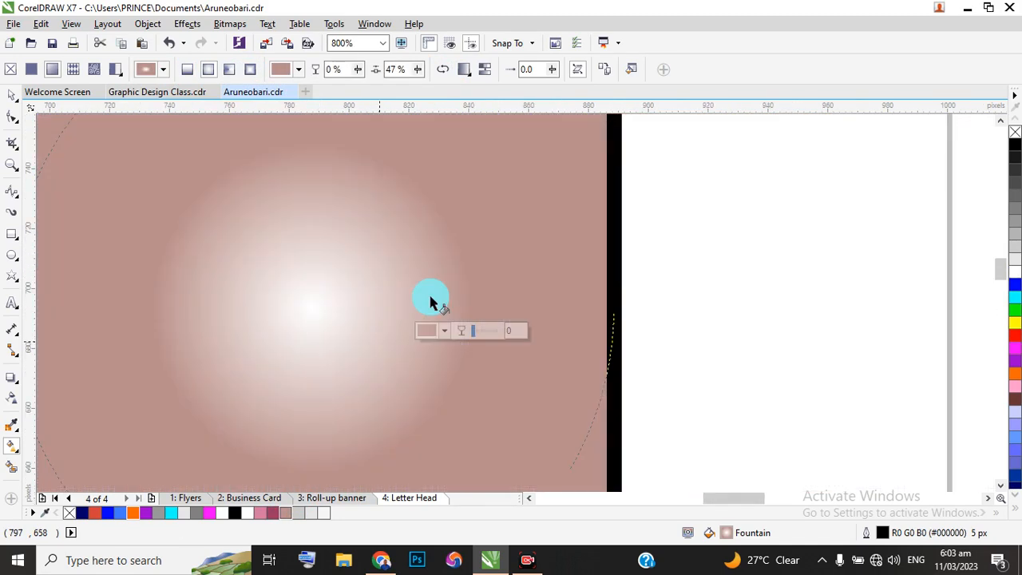
scroll(428, 308, "up", 1)
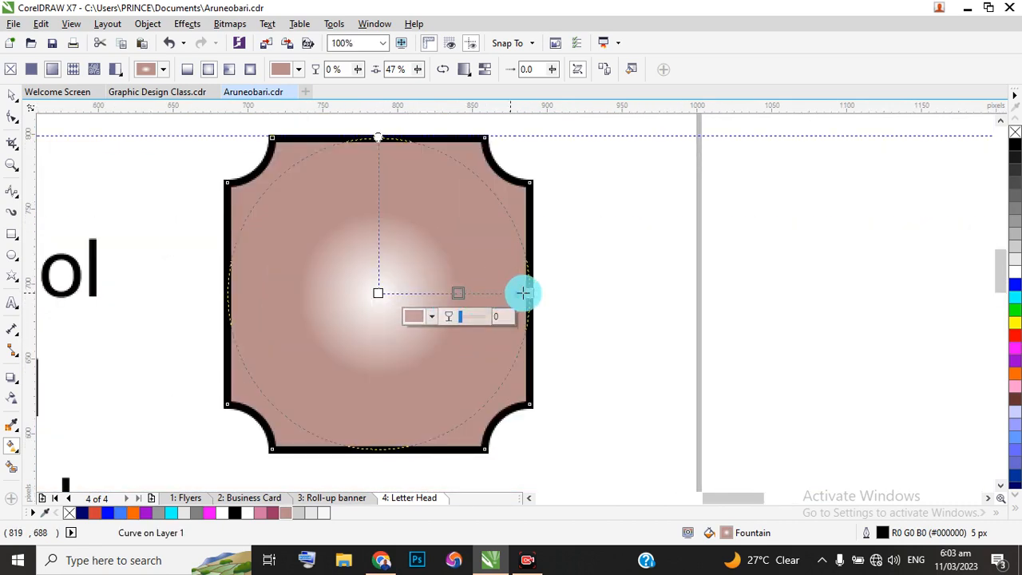
Step: Recolor the gradient's edge node, trying pink before choosing dark raspberry, and set the middle node to pink
left_click(531, 294)
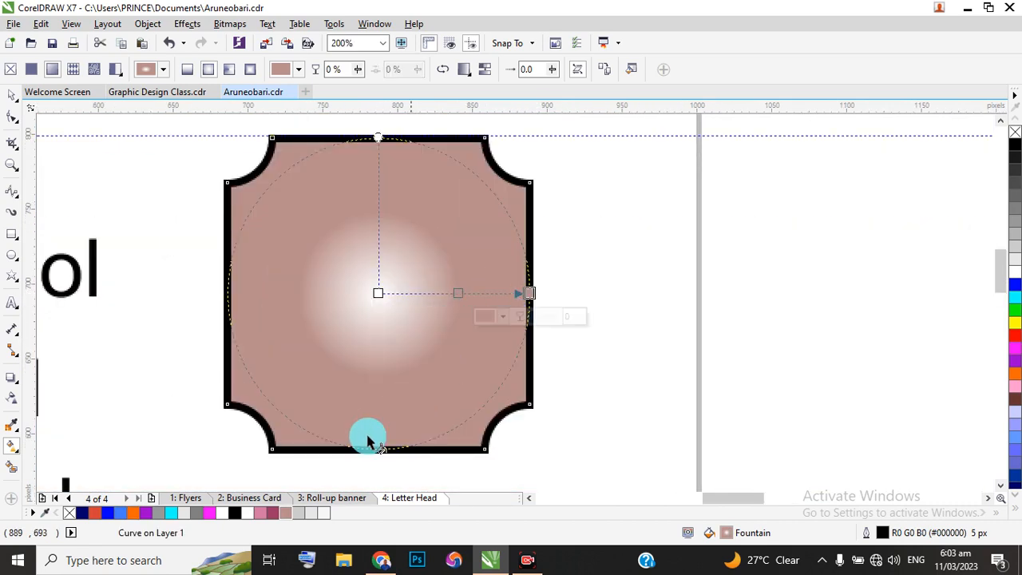
left_click(258, 514)
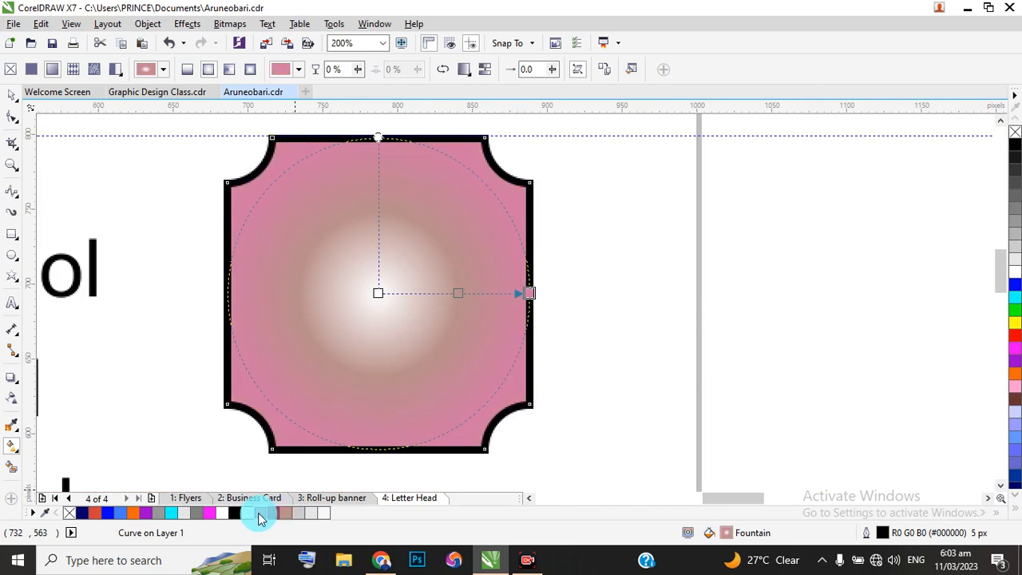
left_click(456, 295)
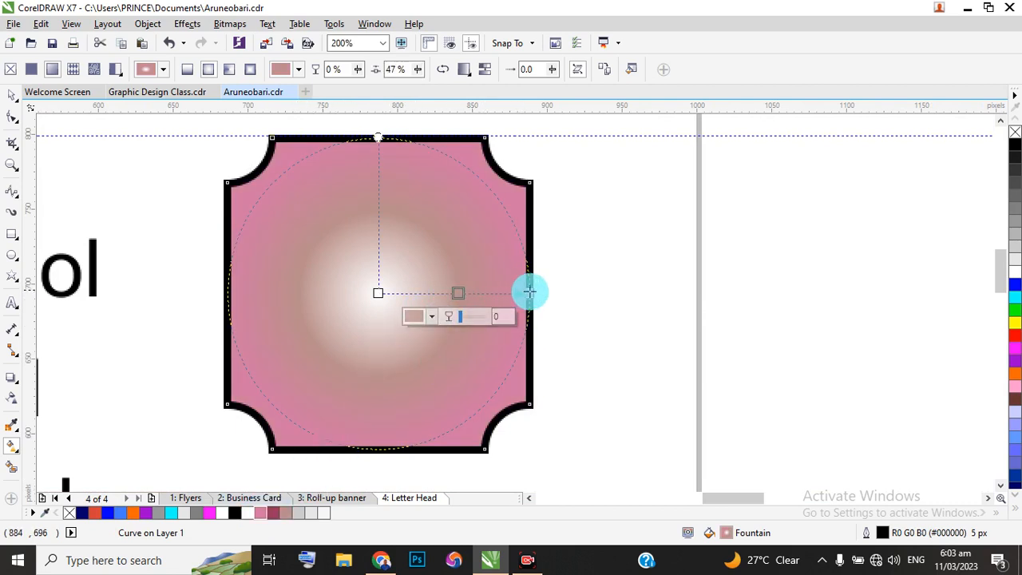
left_click(531, 291)
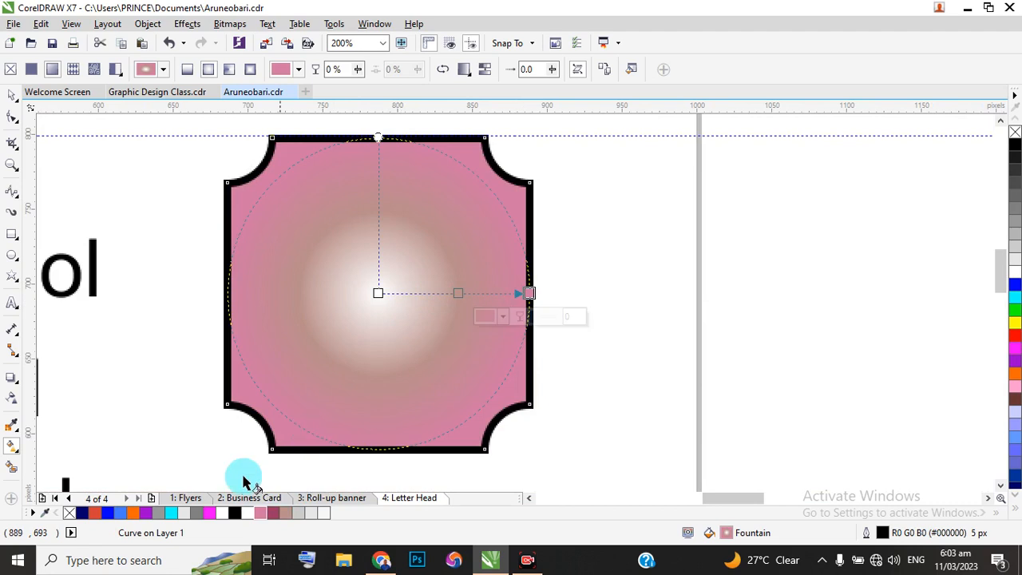
left_click(272, 513)
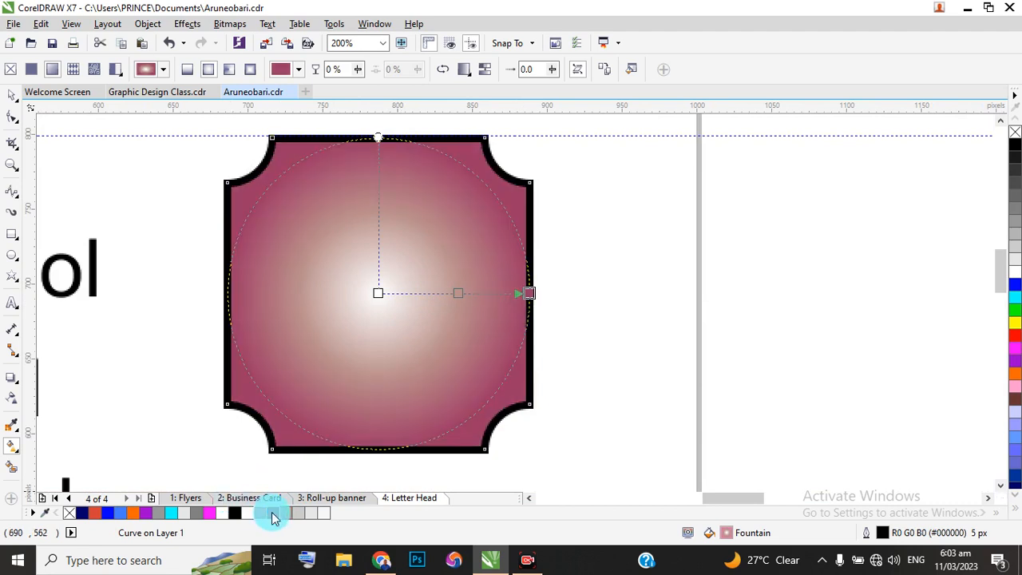
left_click(456, 295)
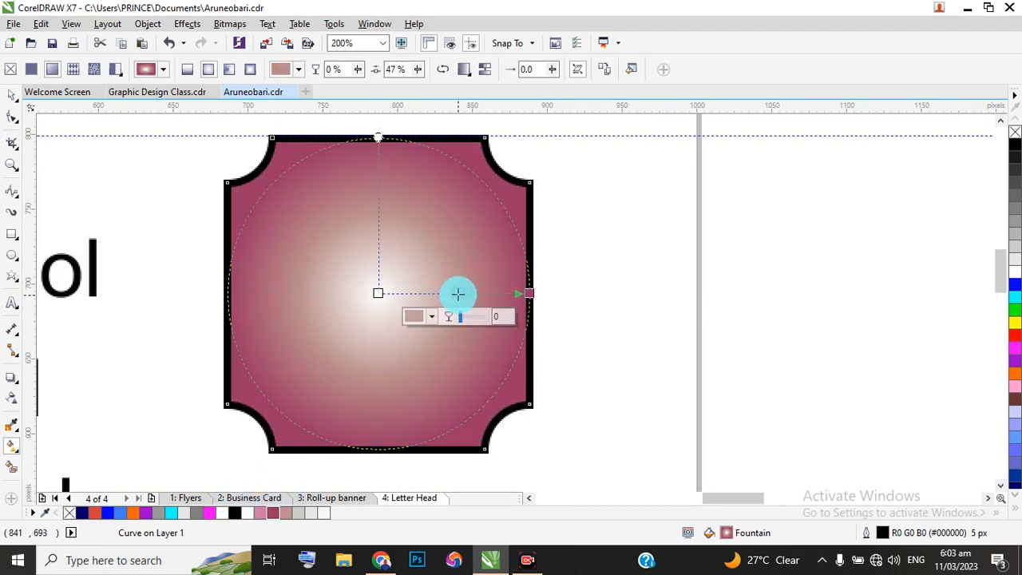
left_click(257, 511)
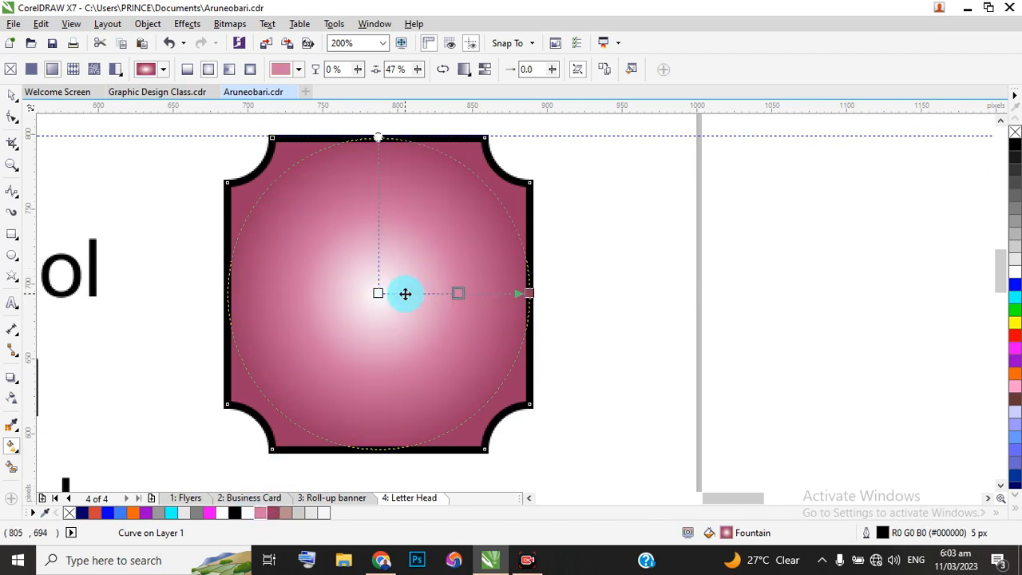
Step: Try the linear type and a reversed gradient direction on the square's fountain fill, restoring the elliptical type and original direction
scroll(426, 299, "down", 1)
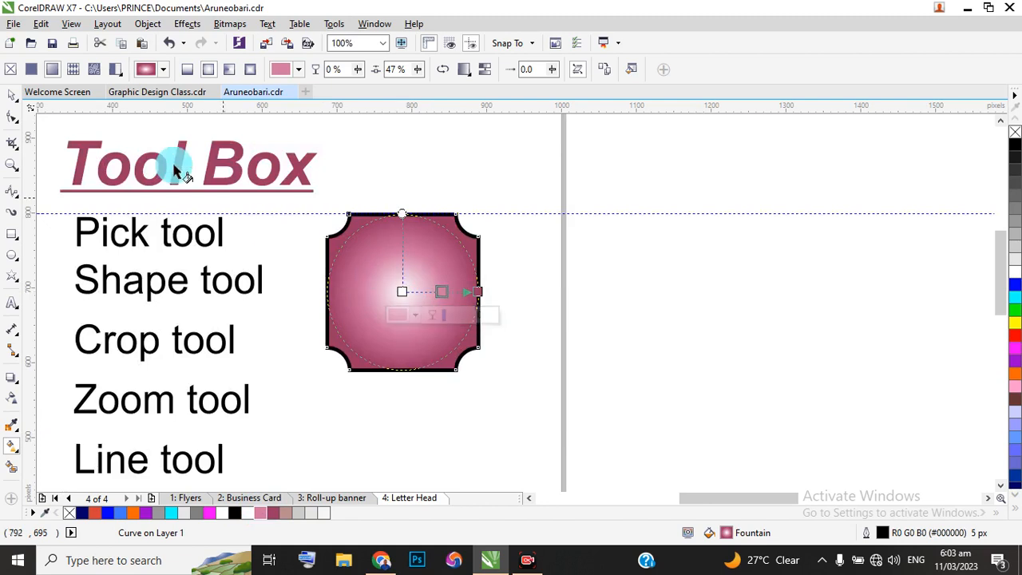
left_click(188, 69)
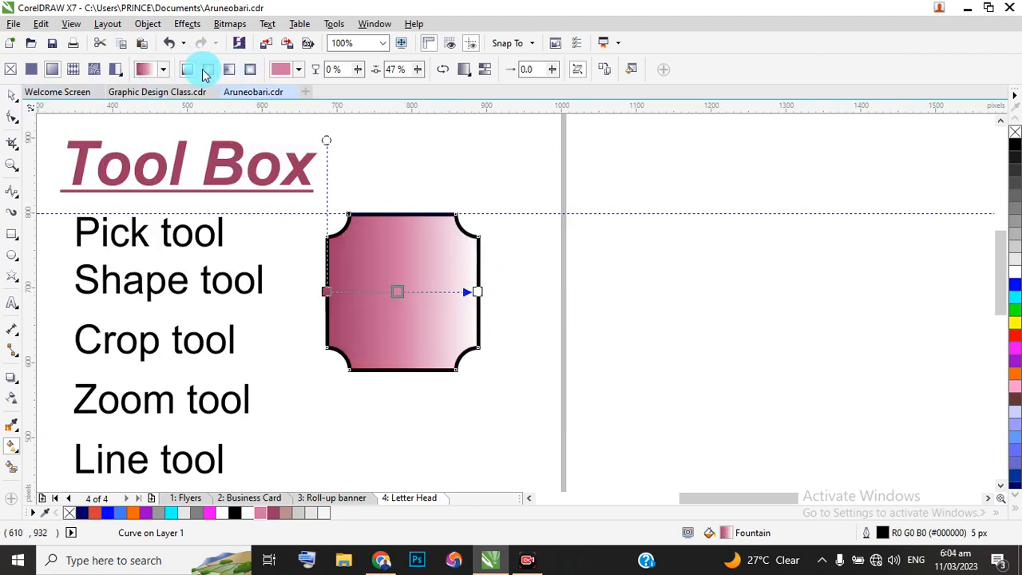
left_click(206, 70)
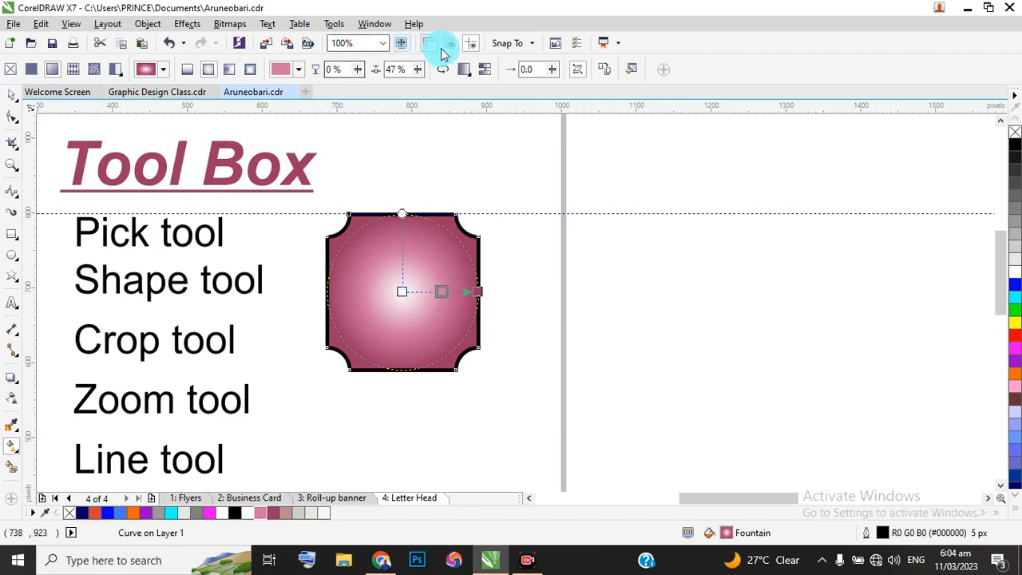
left_click(453, 71)
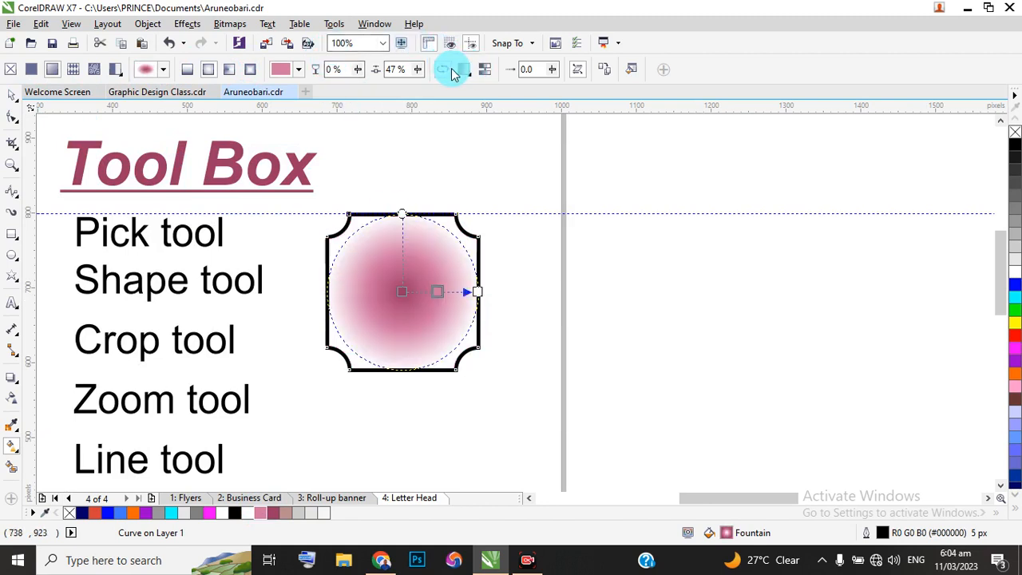
left_click(451, 72)
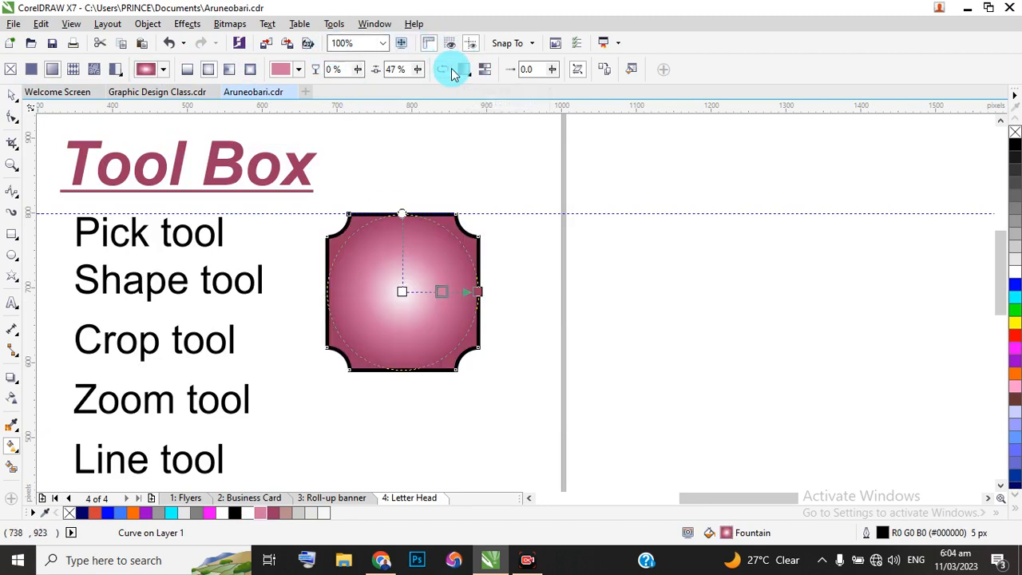
Step: Recolor the gradient's center node, trying rosy brown before choosing light gray, and deselect the notched square
left_click(402, 291)
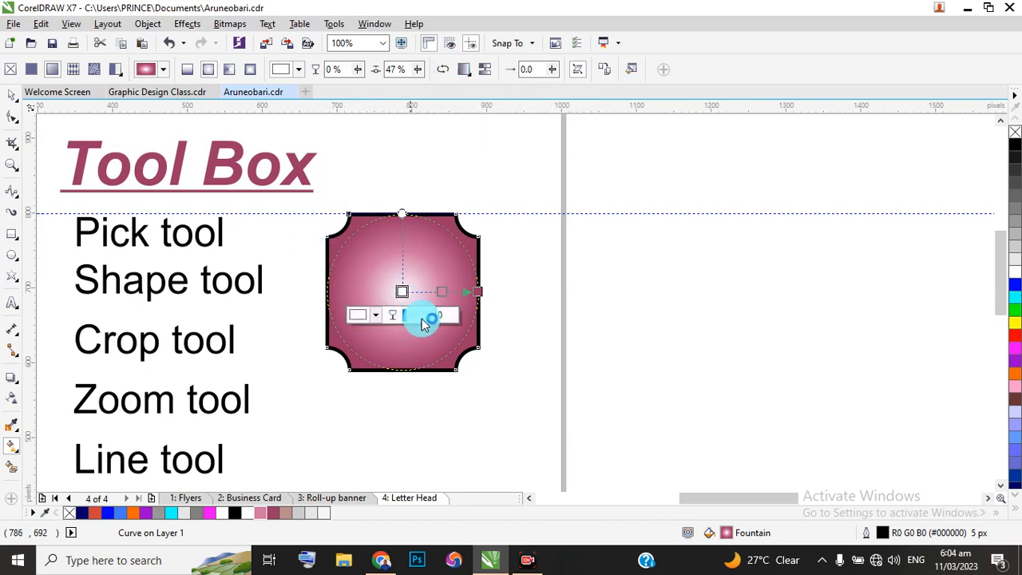
left_click(285, 513)
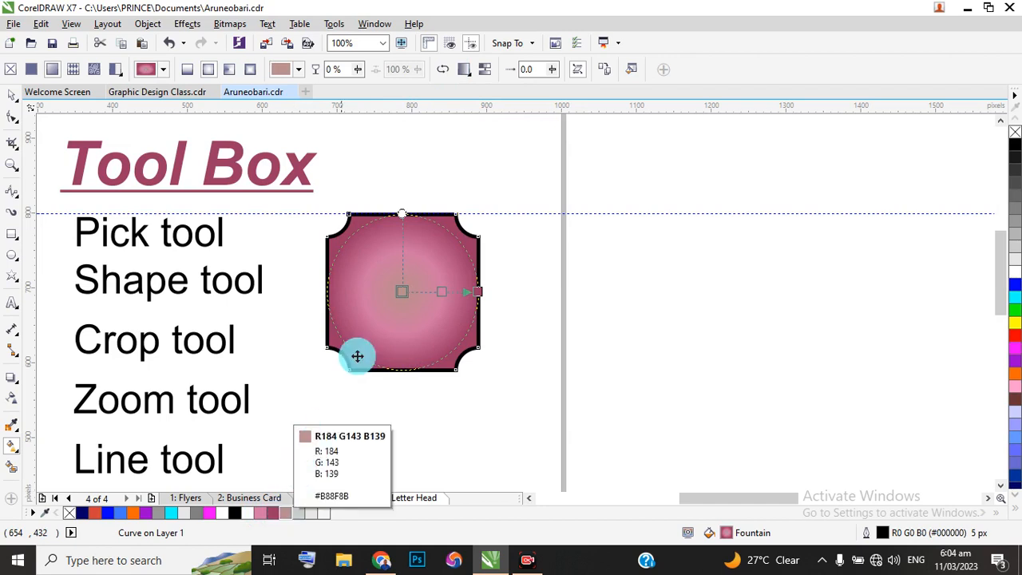
left_click(1014, 263)
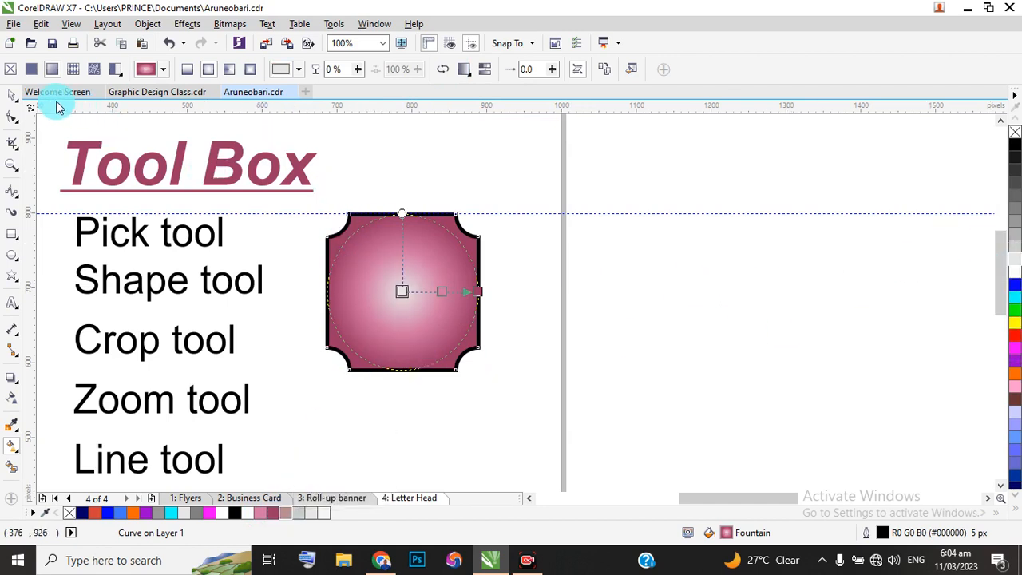
left_click(13, 96)
left_click(551, 231)
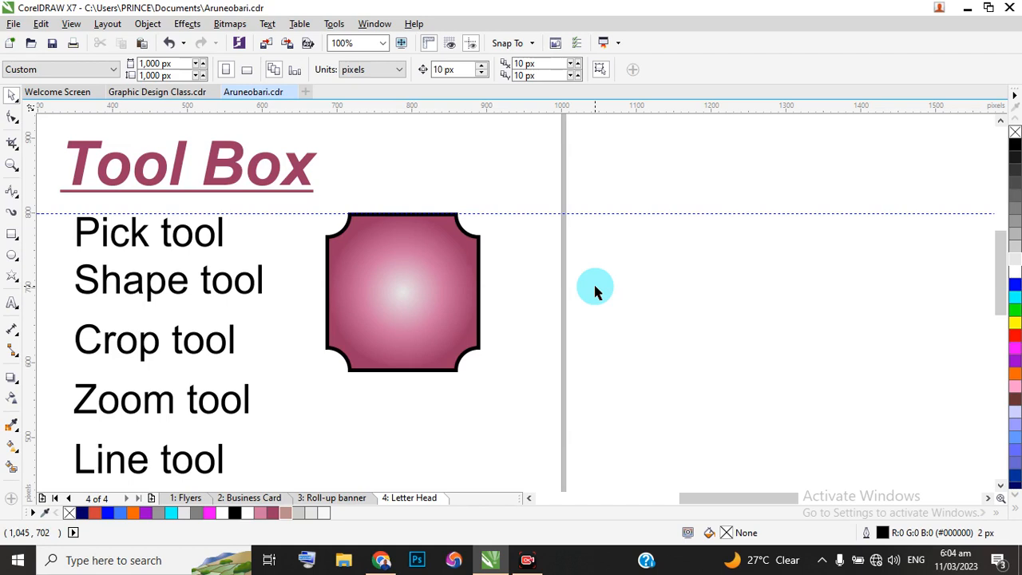
Step: Select the gradient-filled notched square and look over the commands available for the object without applying any
left_click(445, 304)
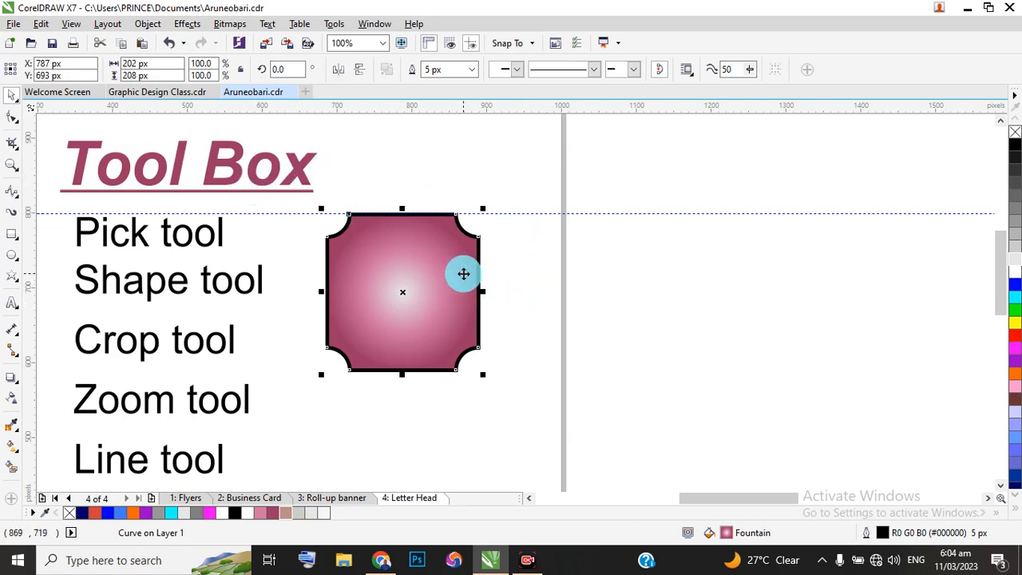
right_click(464, 274)
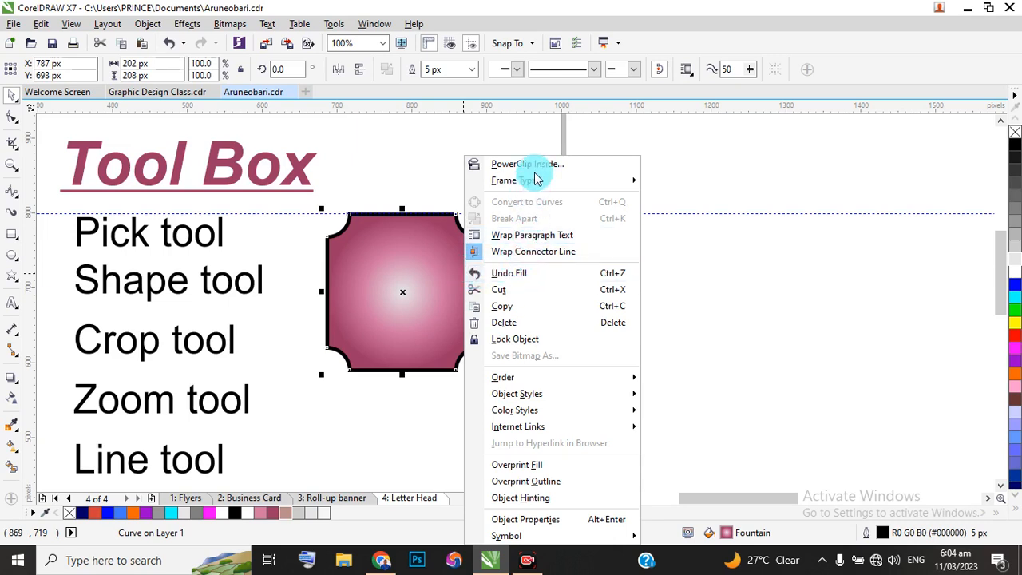
mouse_move(531, 402)
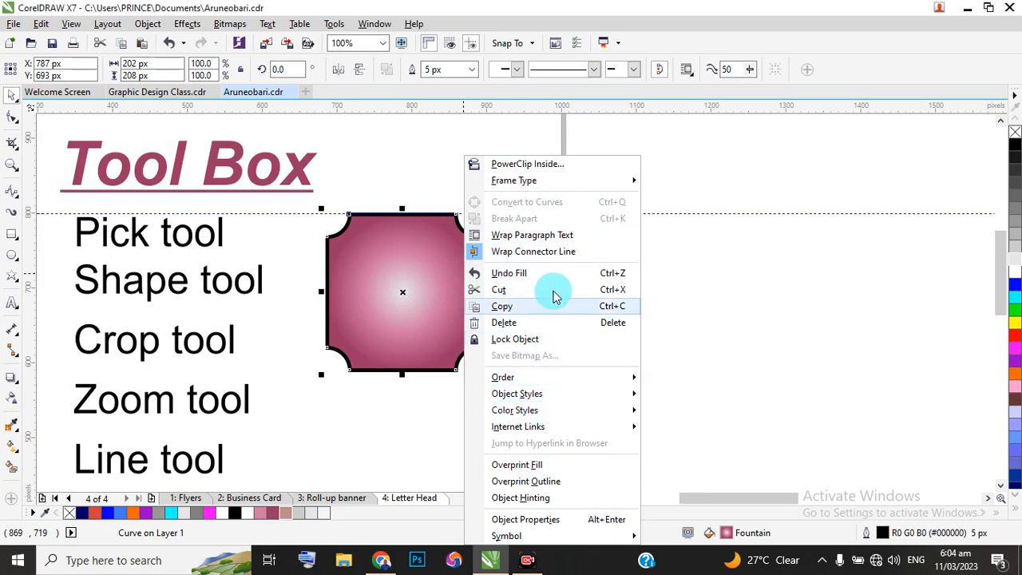
left_click(733, 278)
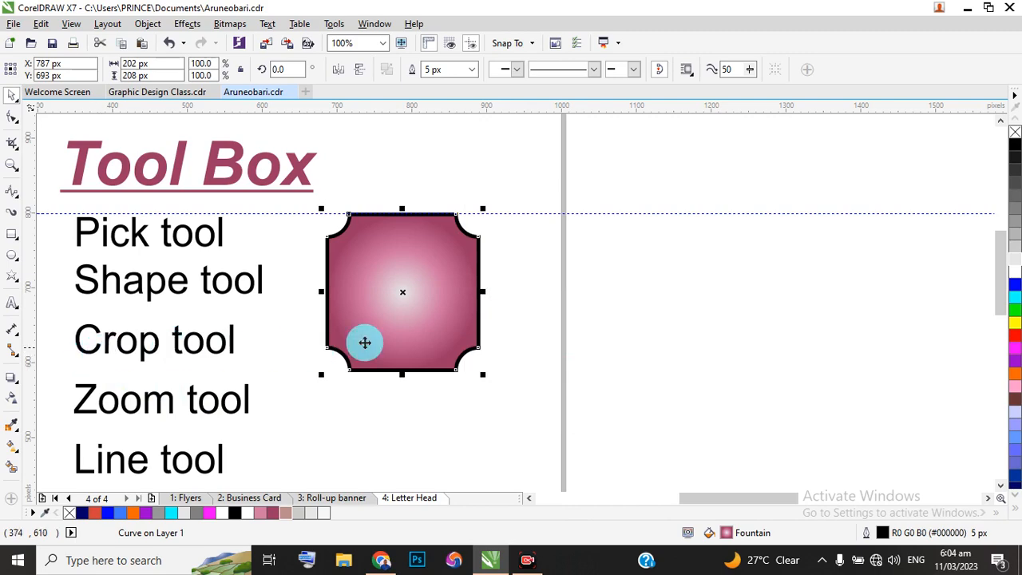
scroll(454, 316, "down", 1)
scroll(497, 280, "down", 1)
scroll(534, 245, "down", 1)
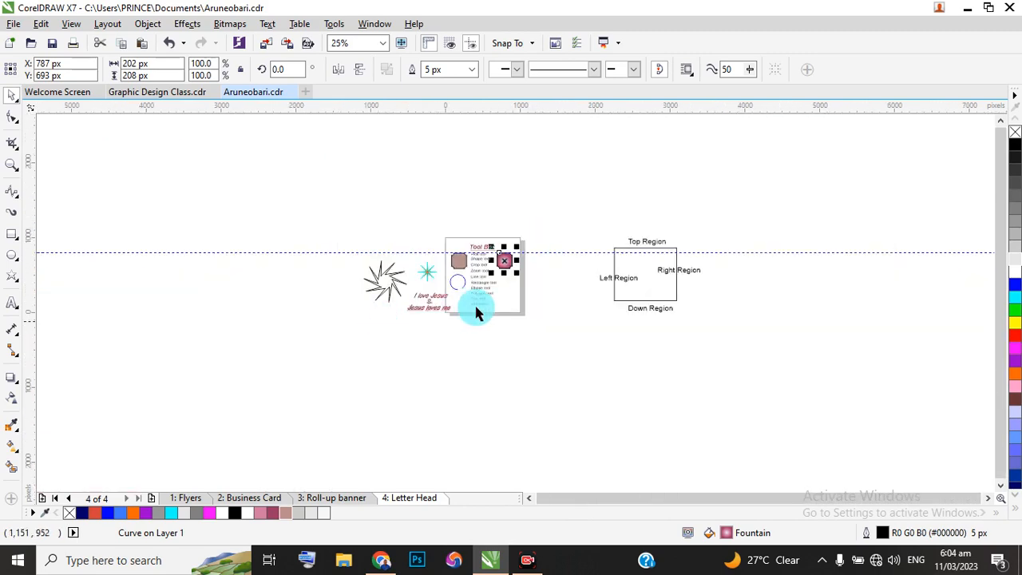
scroll(492, 259, "up", 1)
scroll(486, 262, "up", 1)
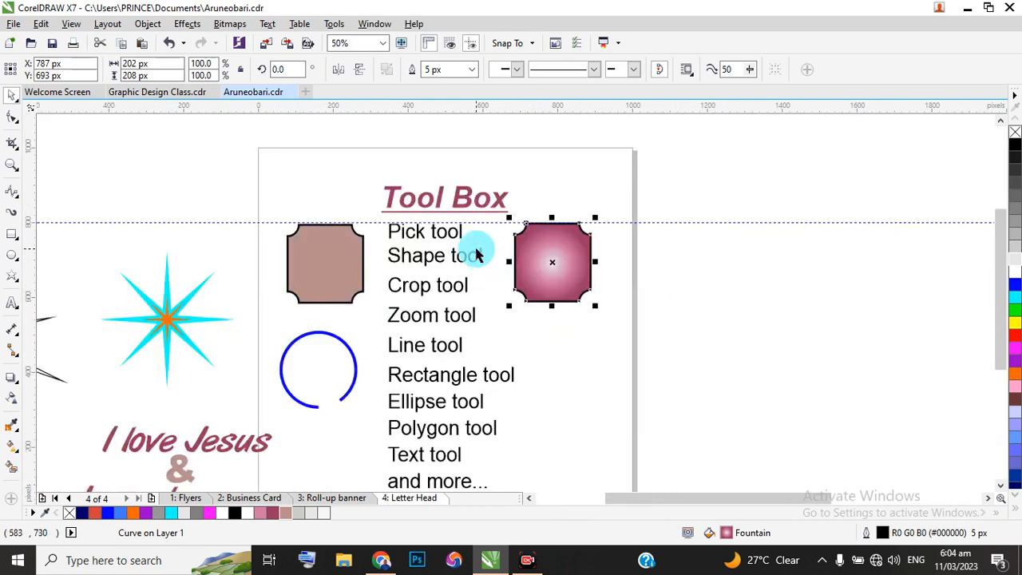
scroll(477, 256, "down", 1)
scroll(461, 274, "down", 1)
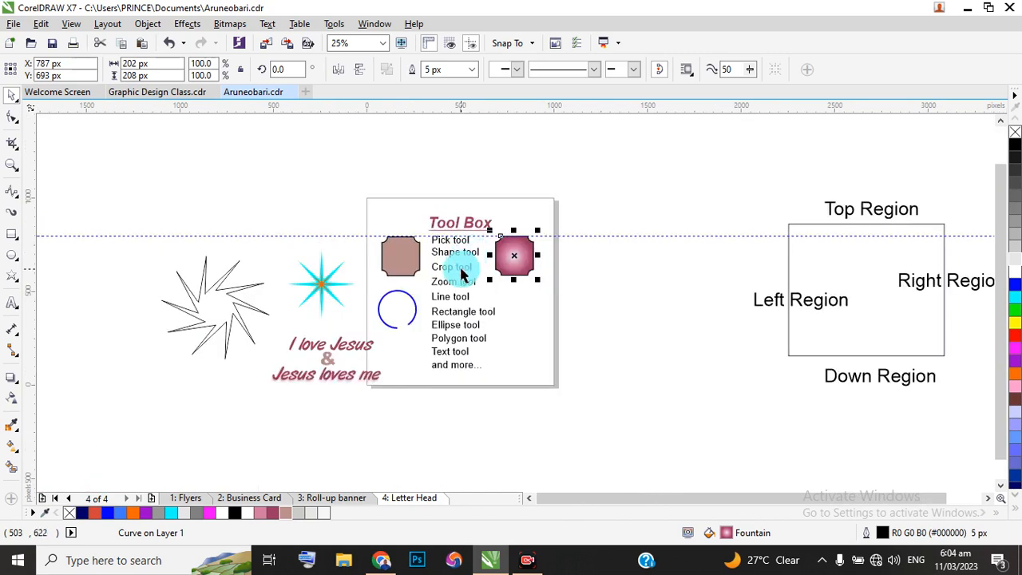